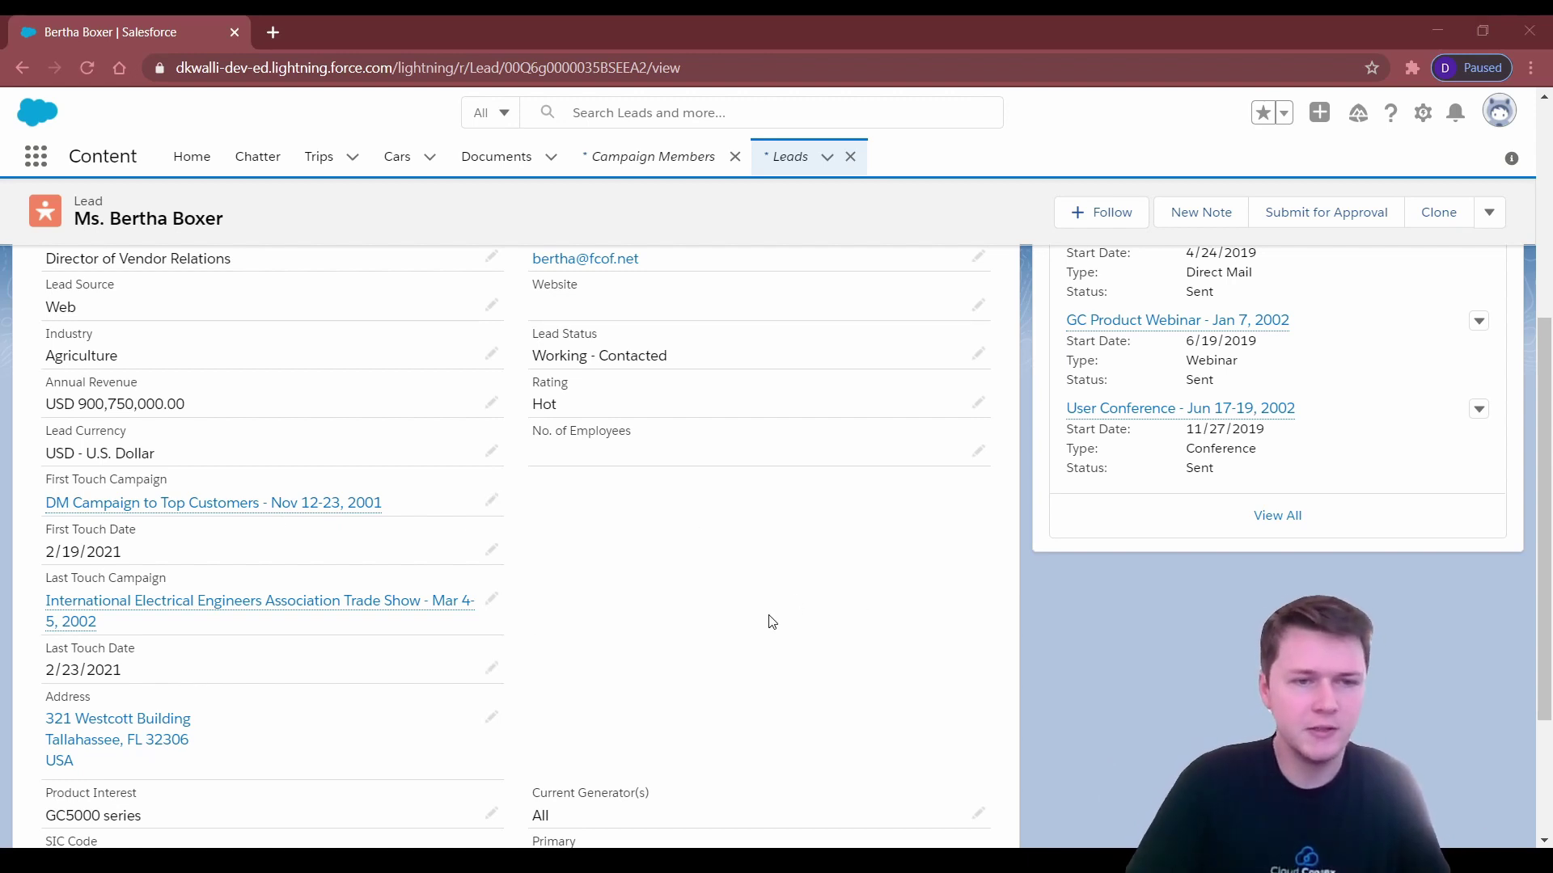
Open the Salesforce Setup page from the lead record.
mouse_move(105, 503)
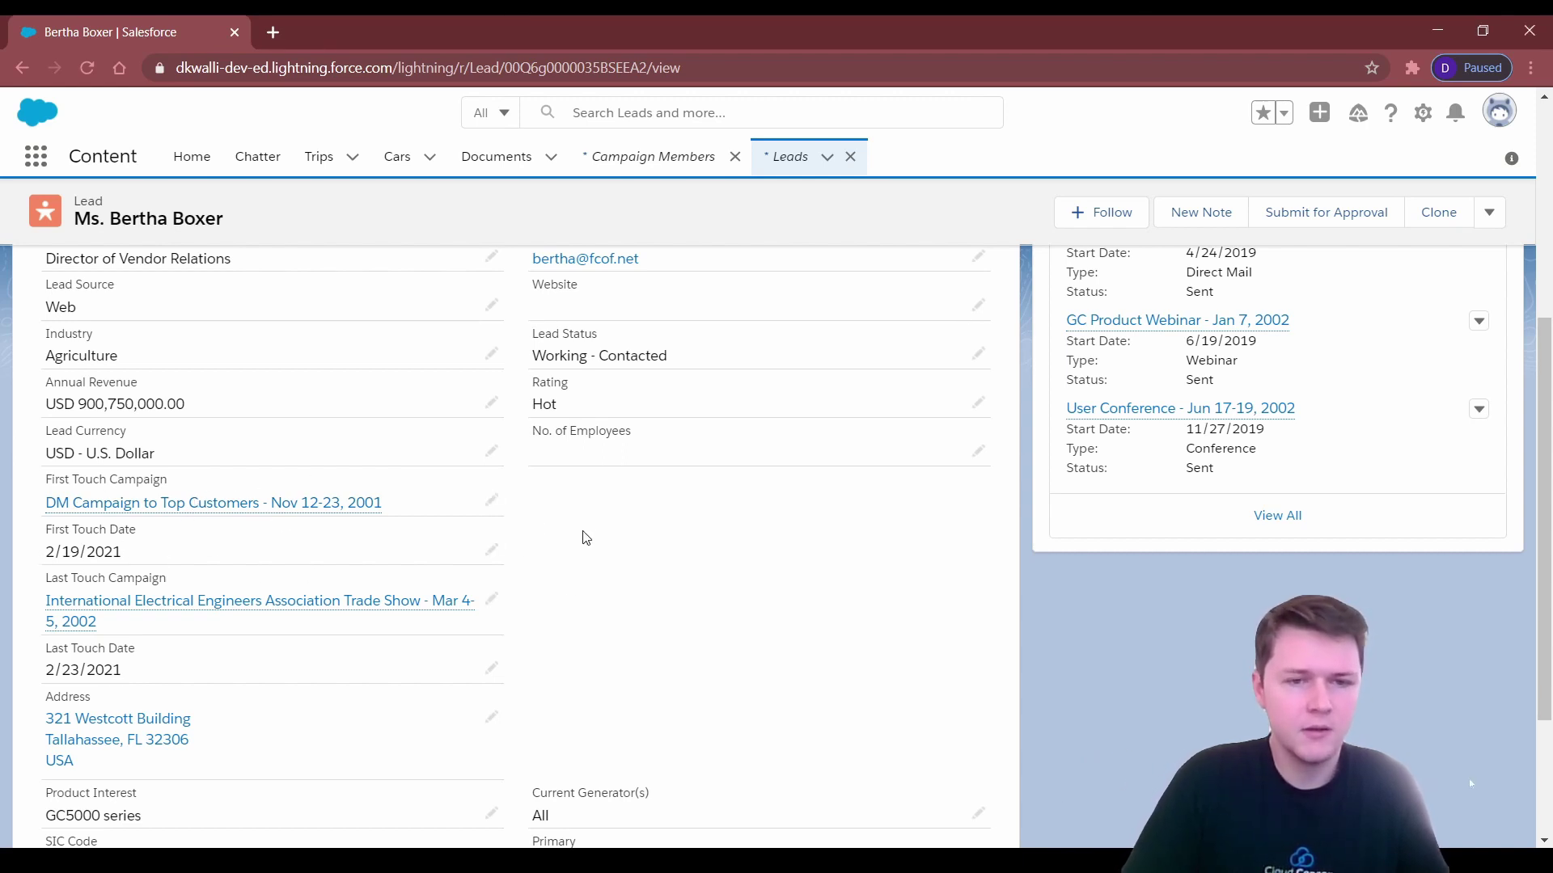
mouse_move(90, 594)
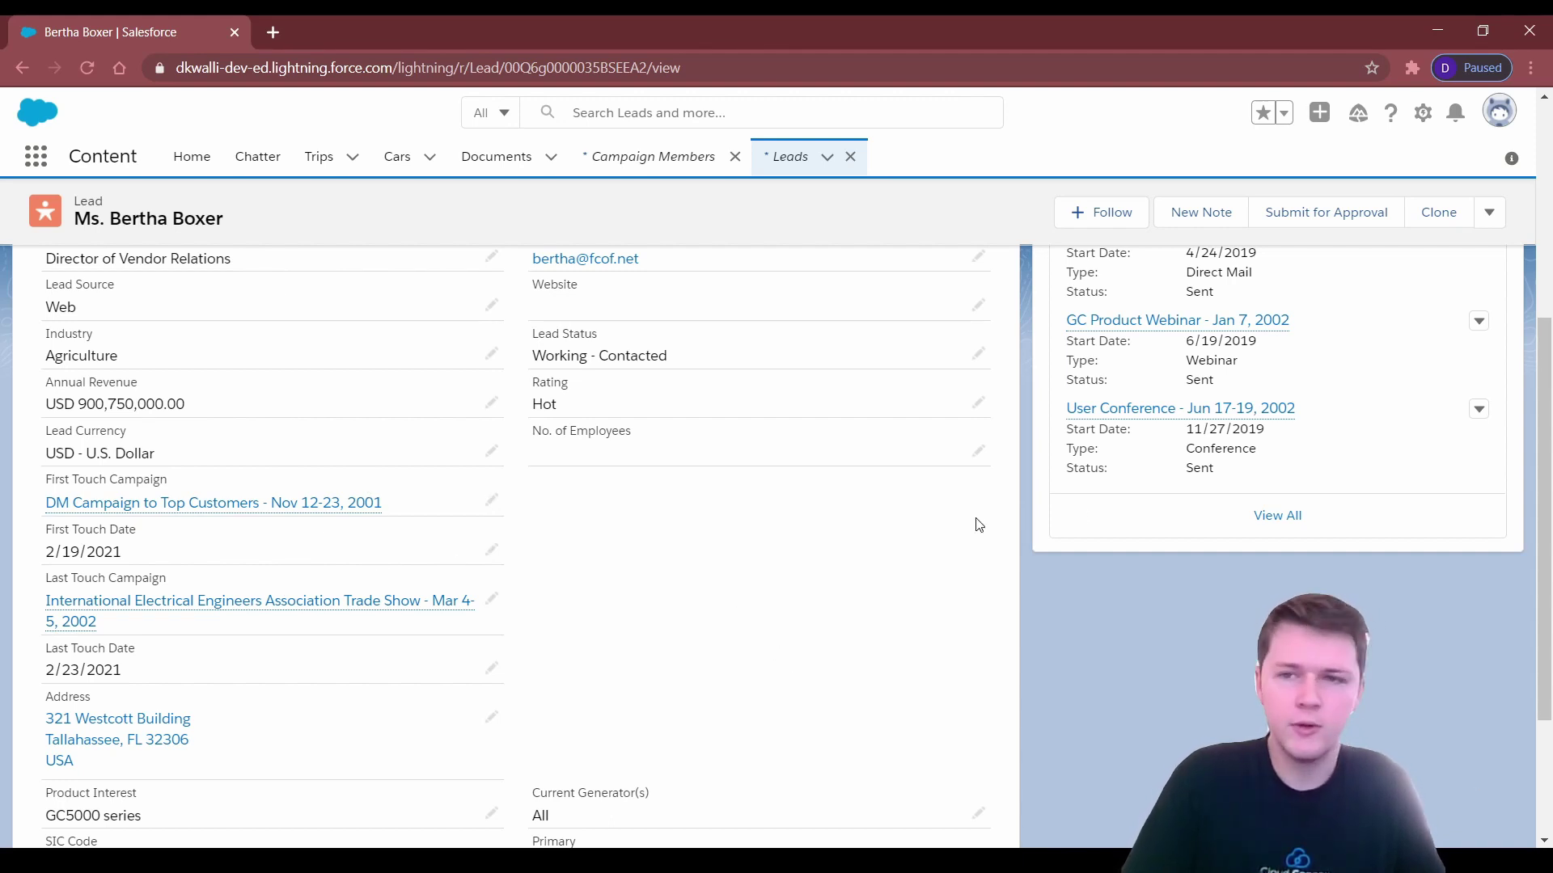
click(1428, 116)
click(1336, 162)
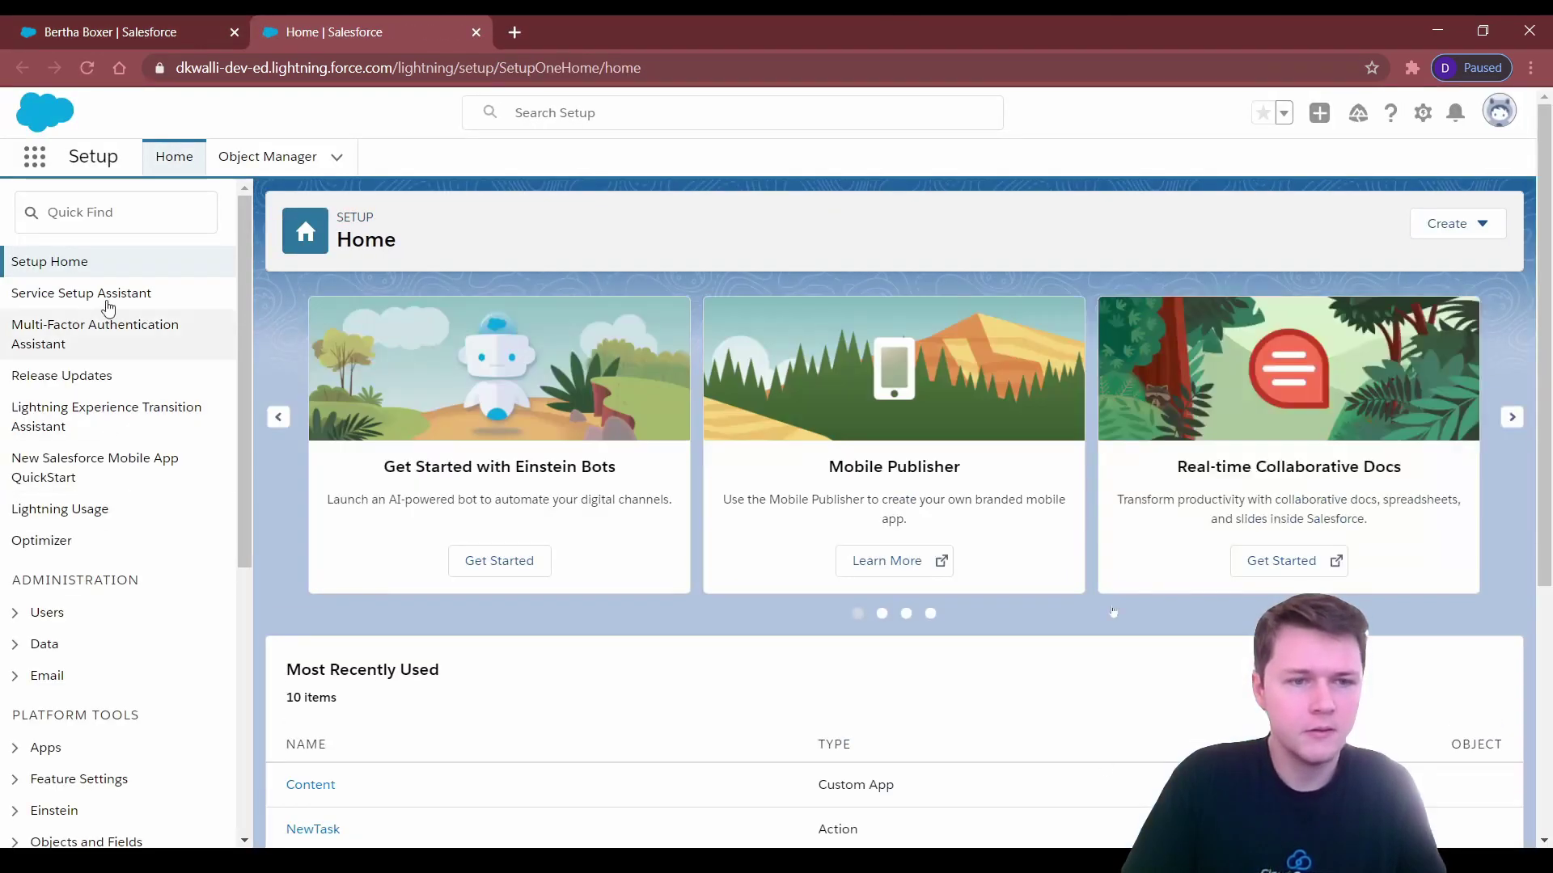
Search Setup for "flow", go to Flows and open the Lead Touch Fields flow.
click(97, 226)
text(flow)
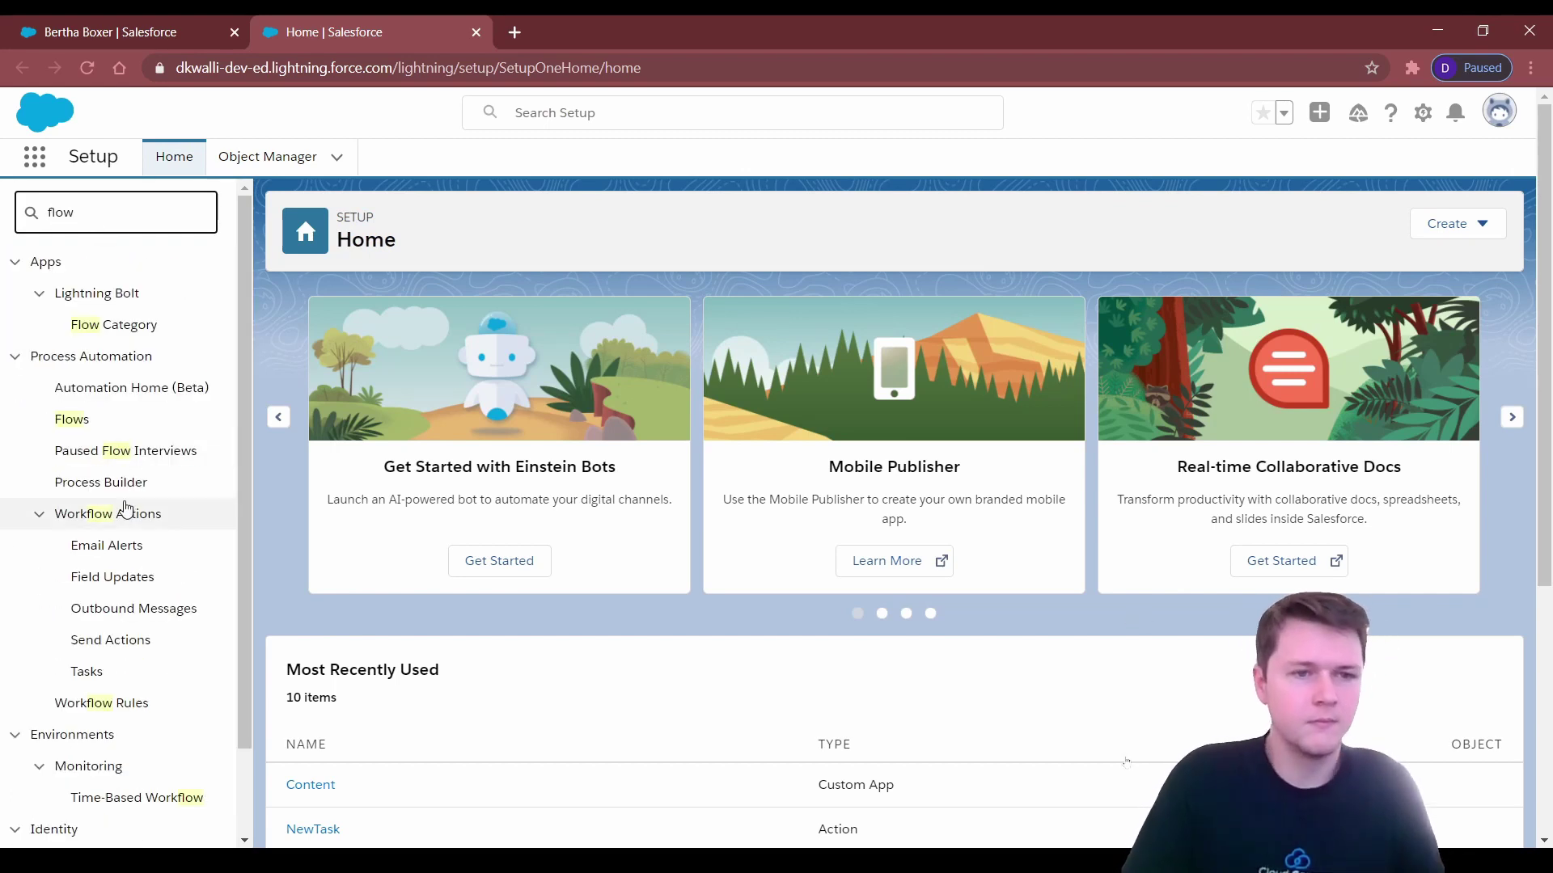
click(77, 427)
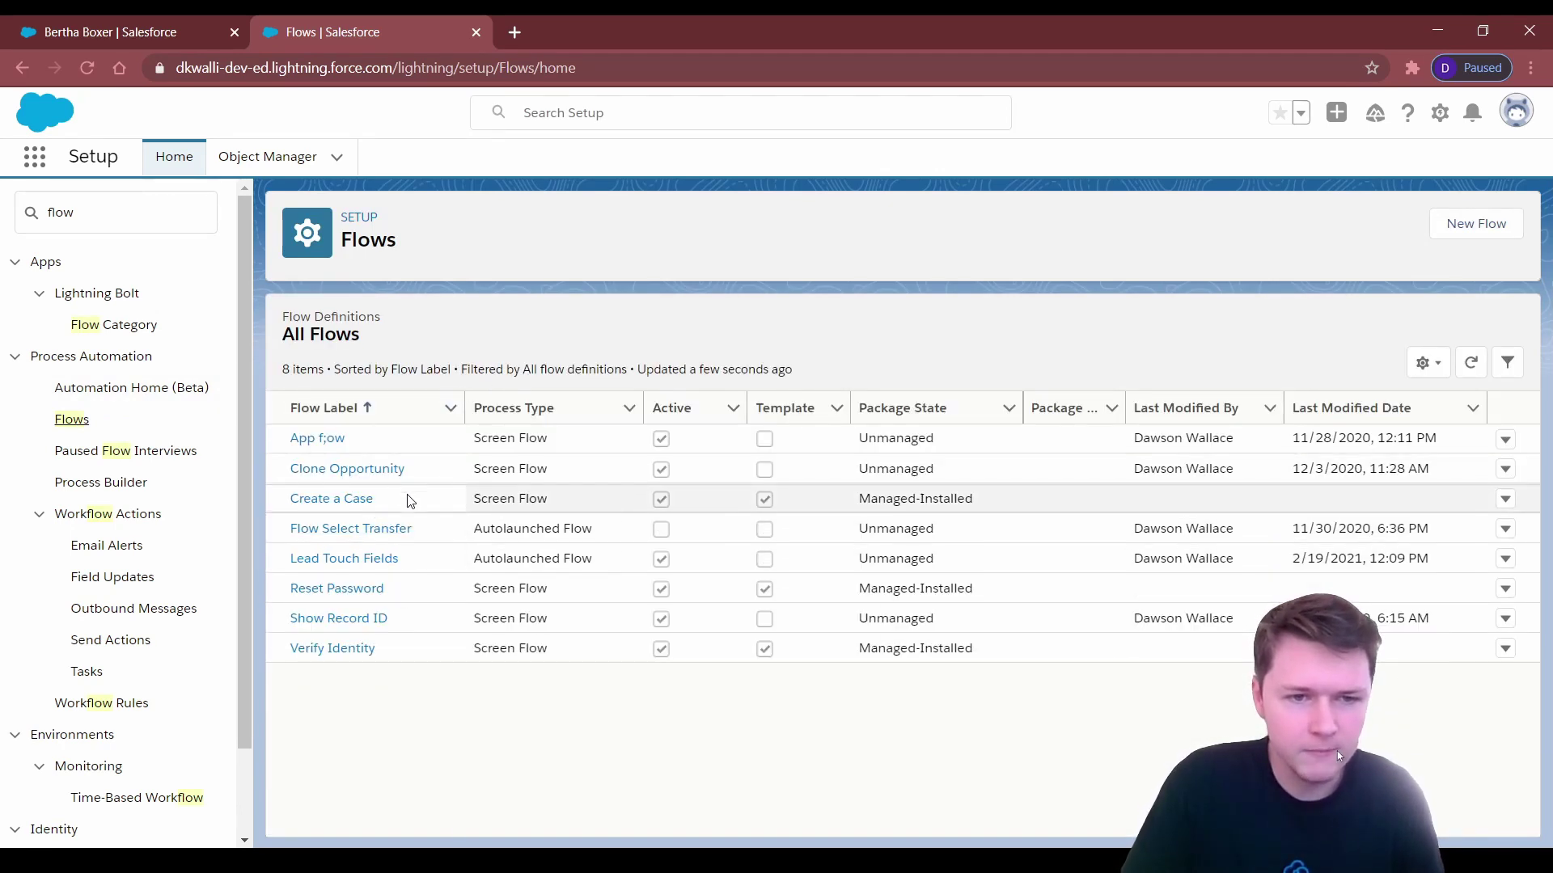
click(375, 563)
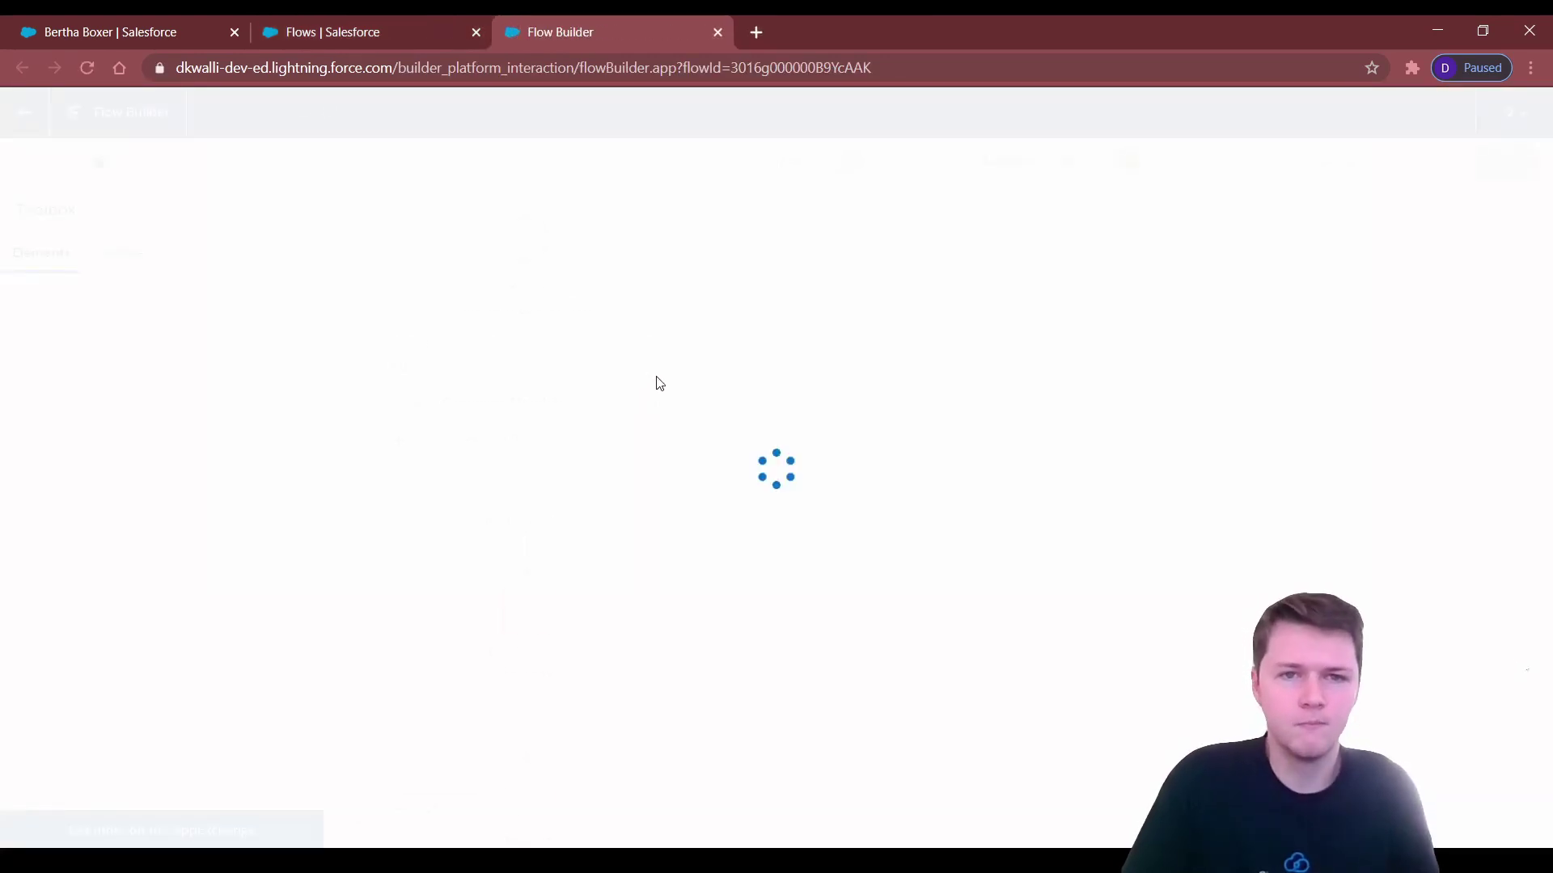
Review the Start element's trigger configuration and close it without changes.
drag(801, 478, 949, 468)
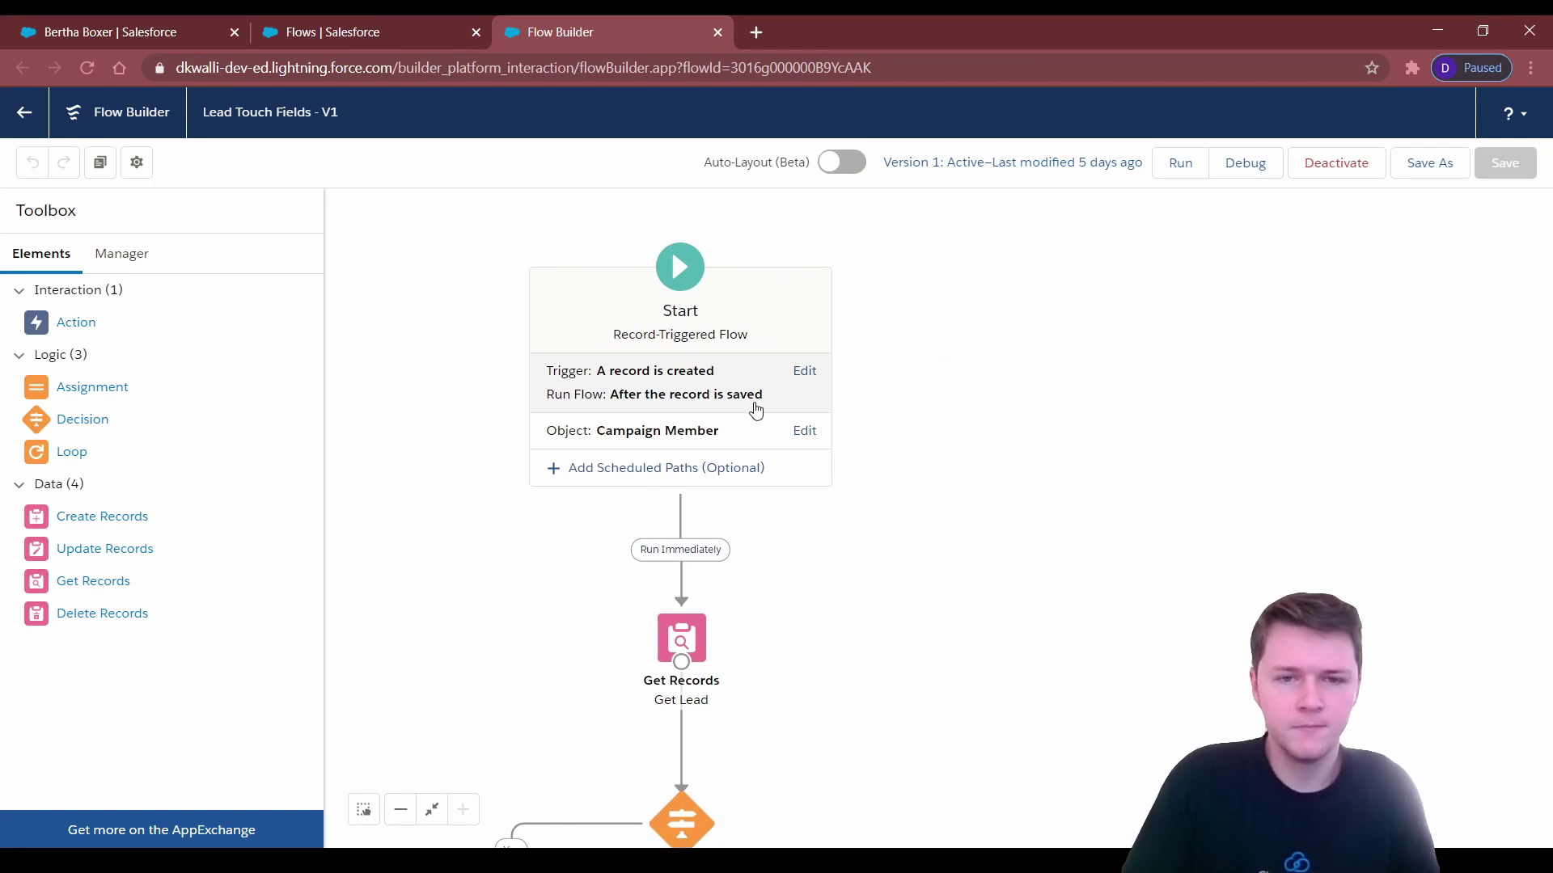
scroll(1051, 623, down, 4)
scroll(1141, 500, up, 2)
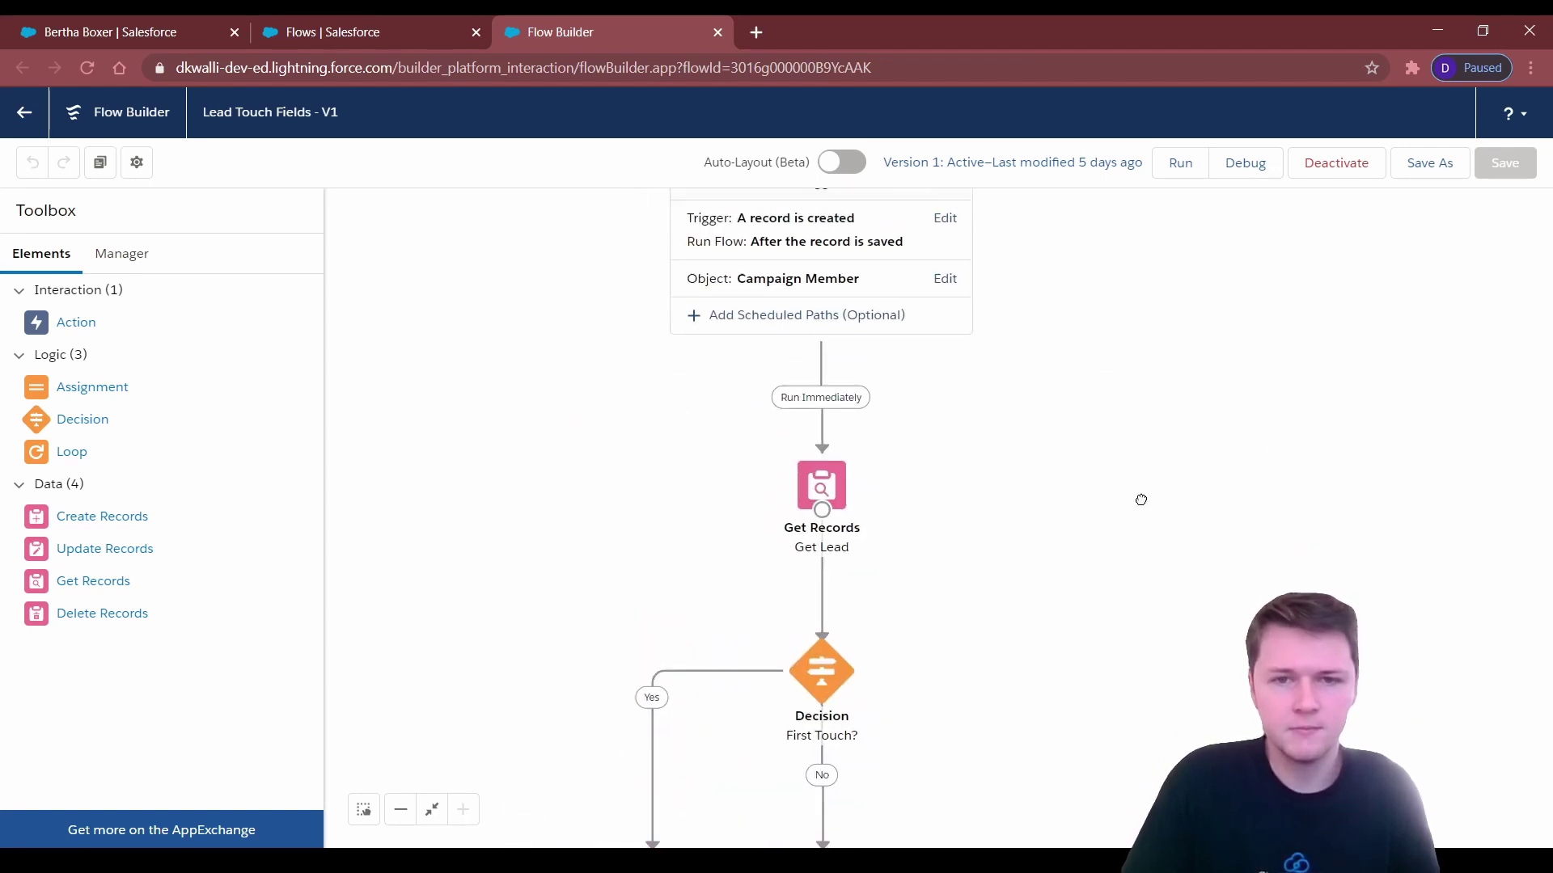
scroll(1141, 500, up, 2)
click(811, 360)
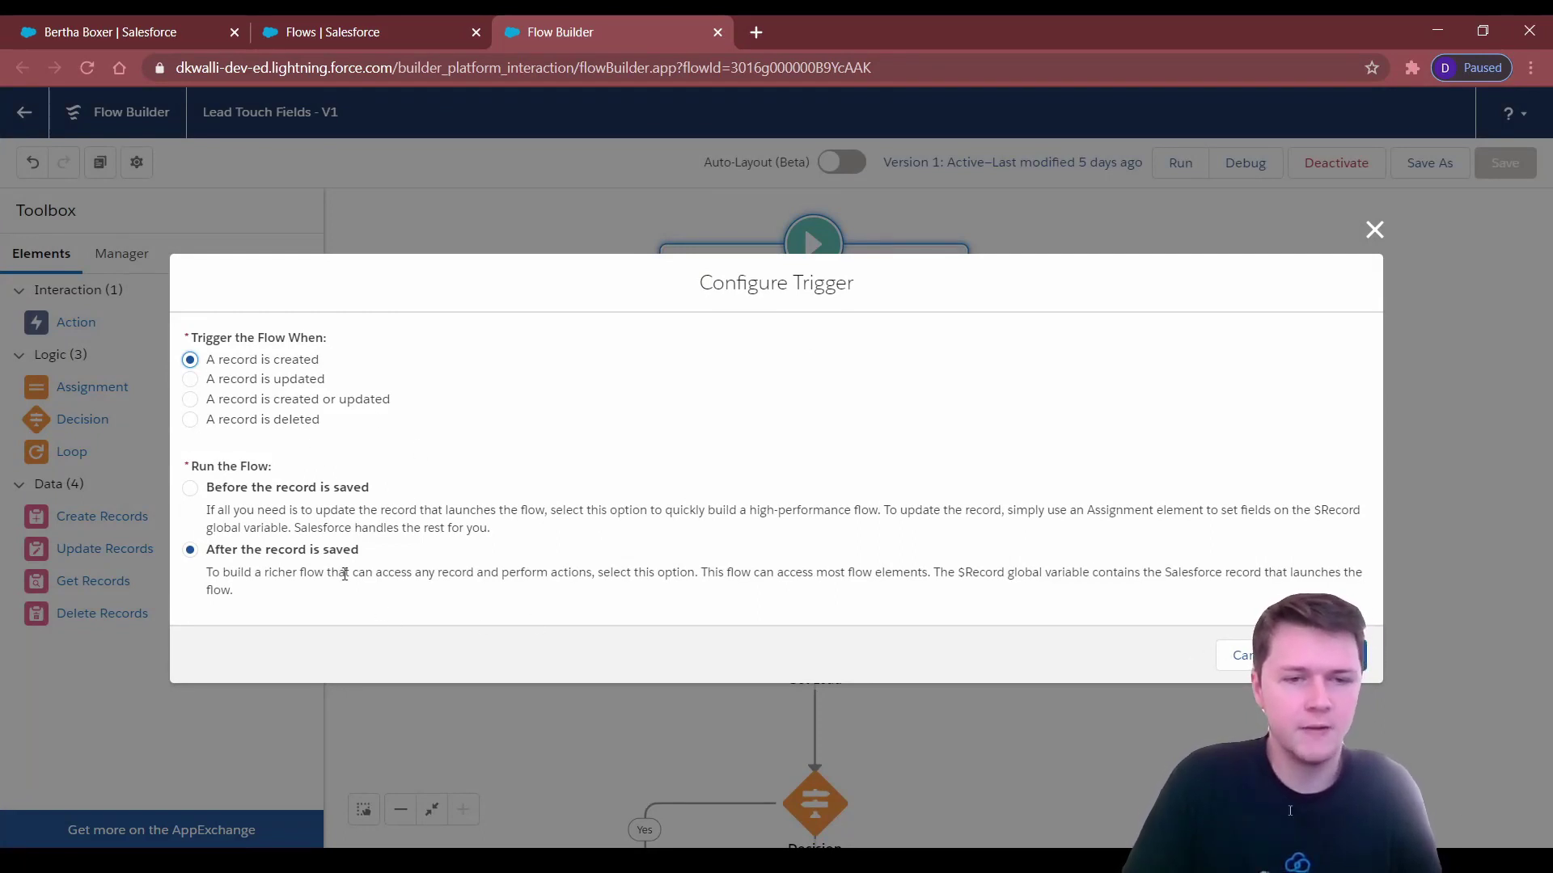
click(1374, 230)
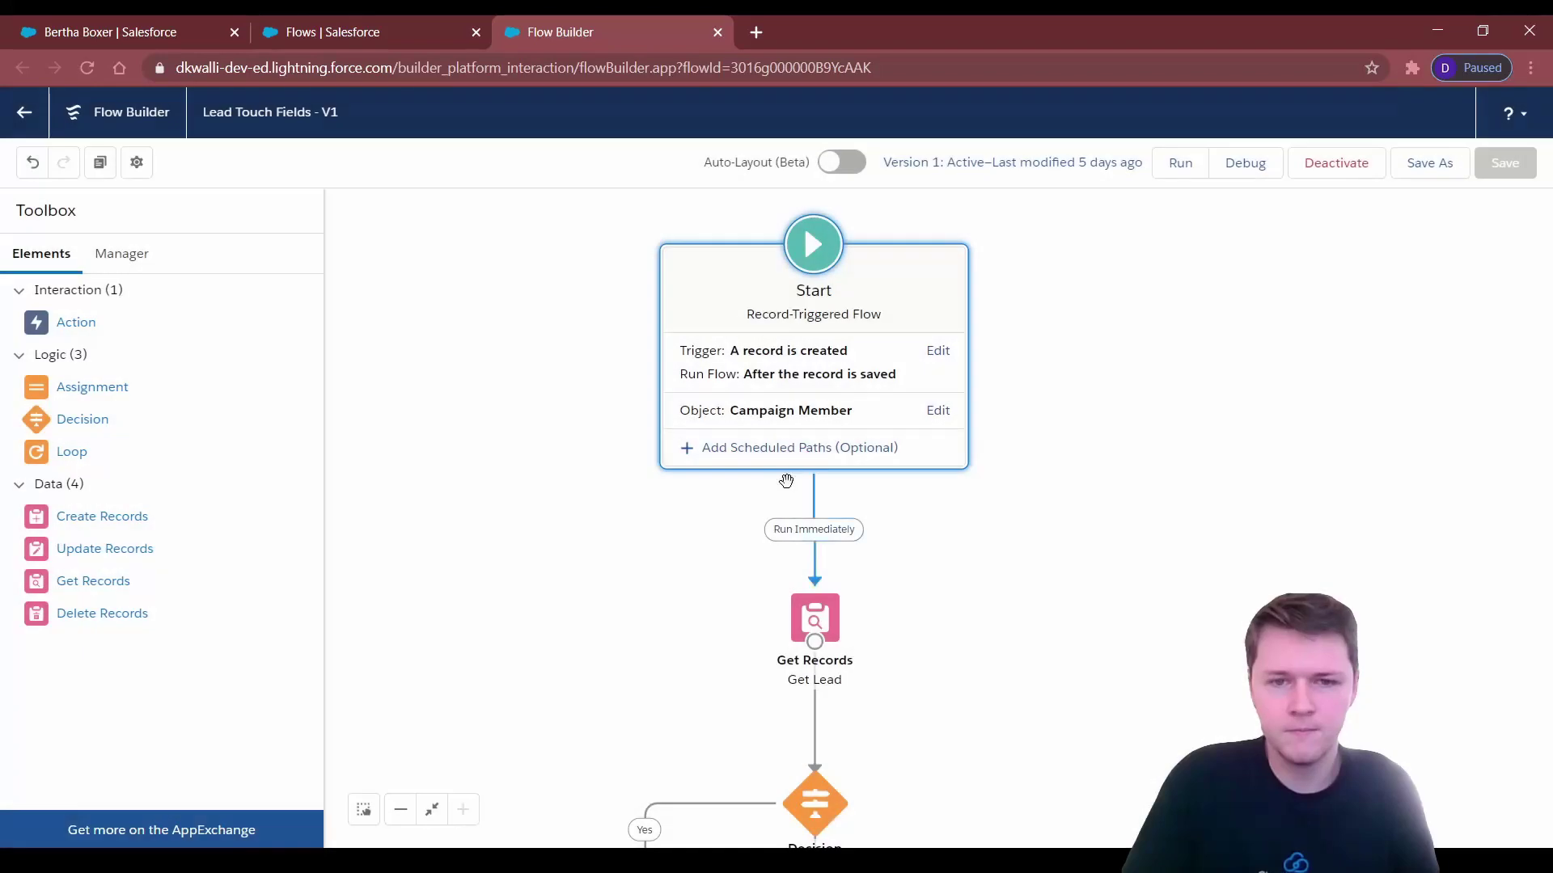
Review the Start element's triggering object and condition requirements, and close them without changes.
click(780, 412)
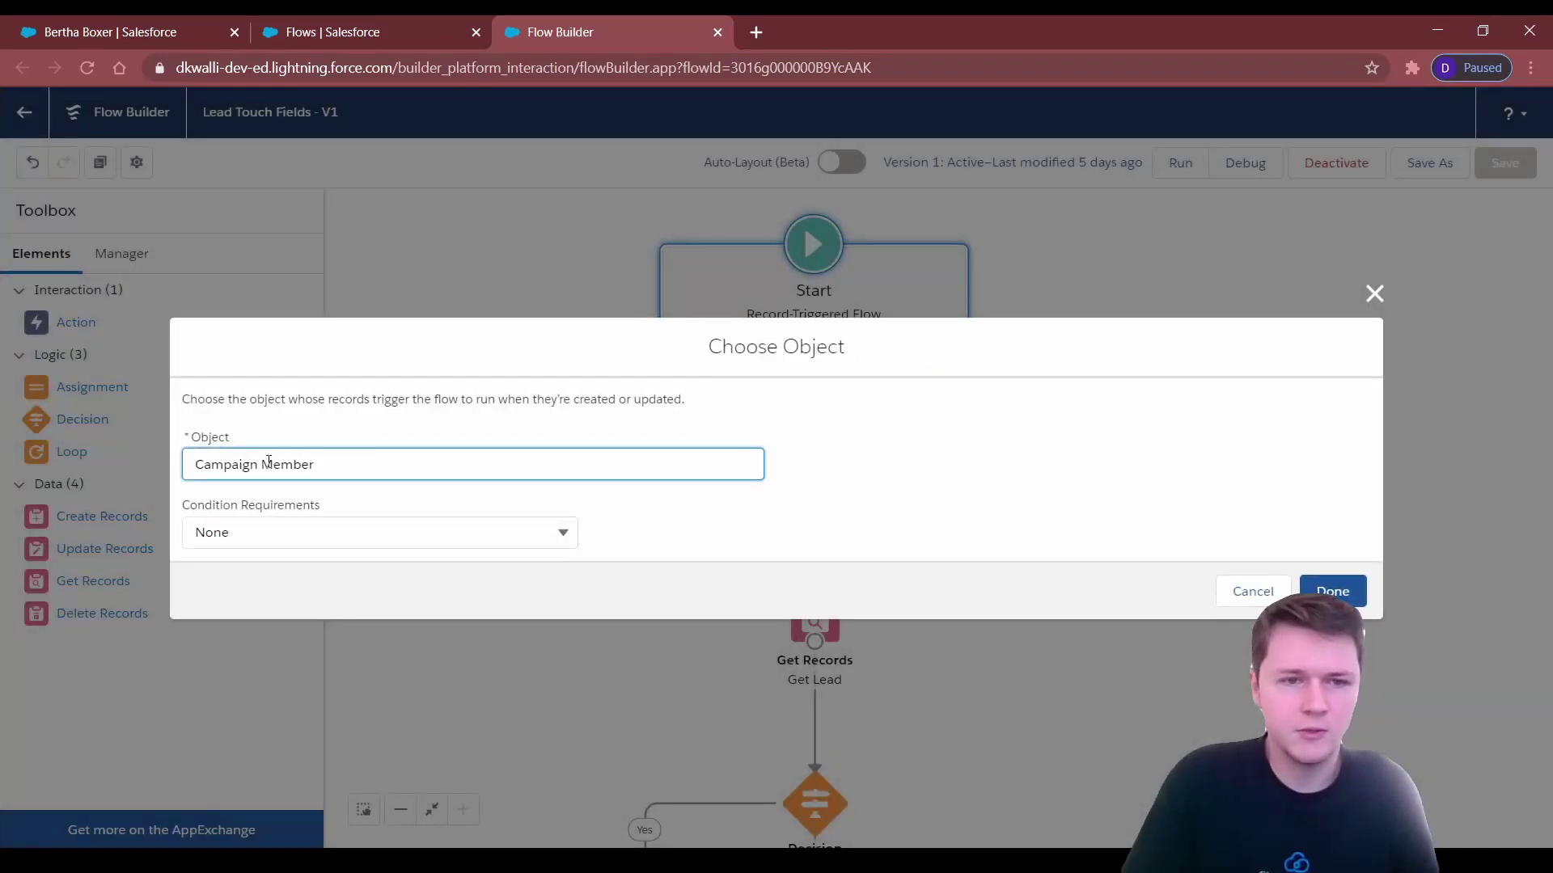
click(970, 430)
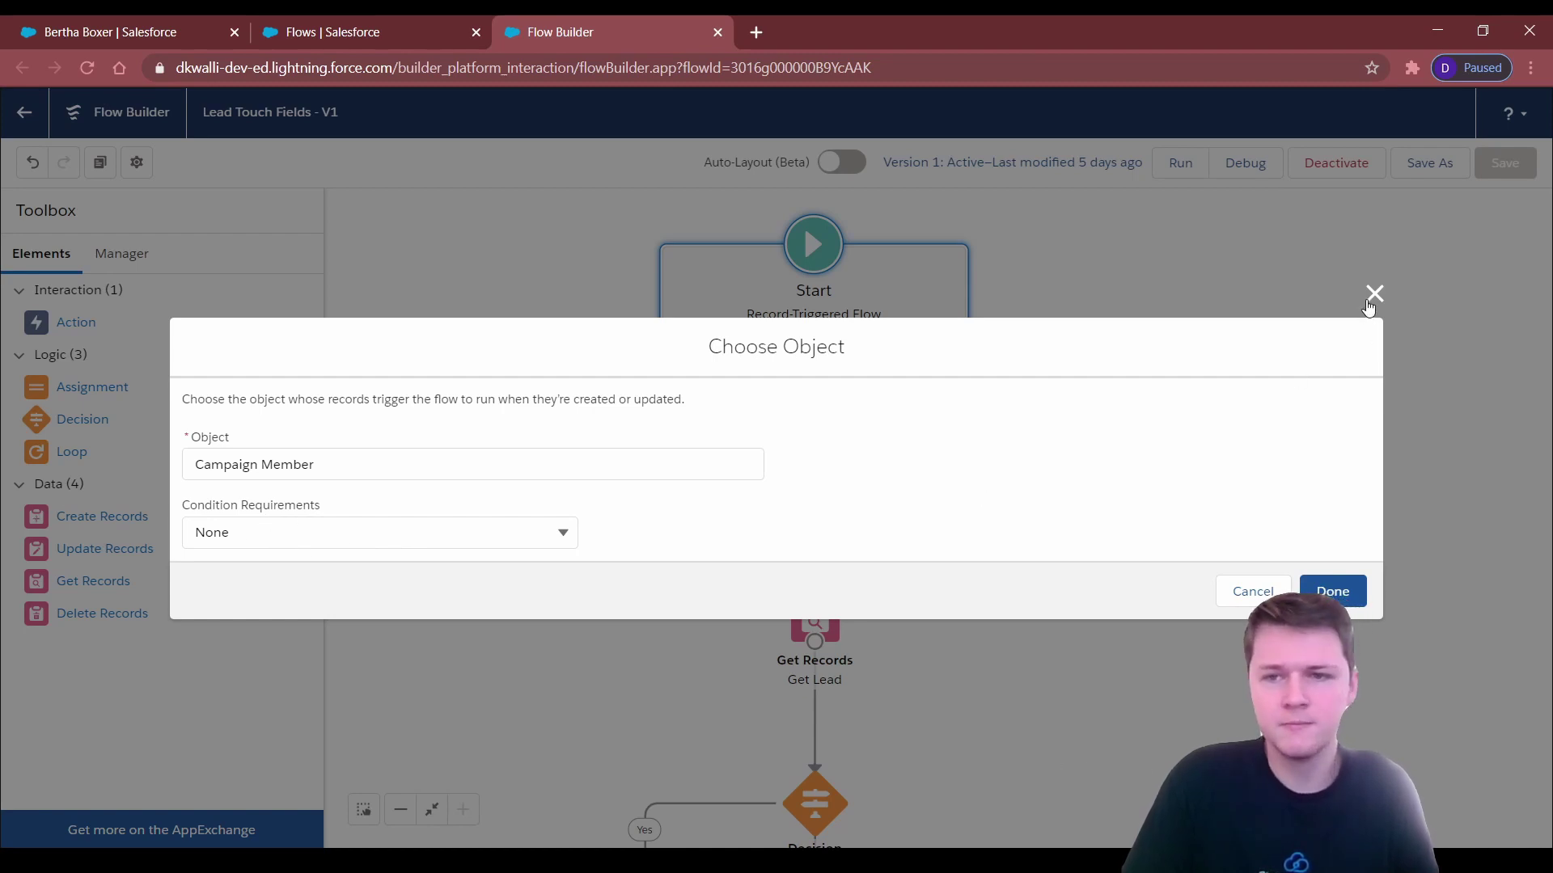
click(1373, 295)
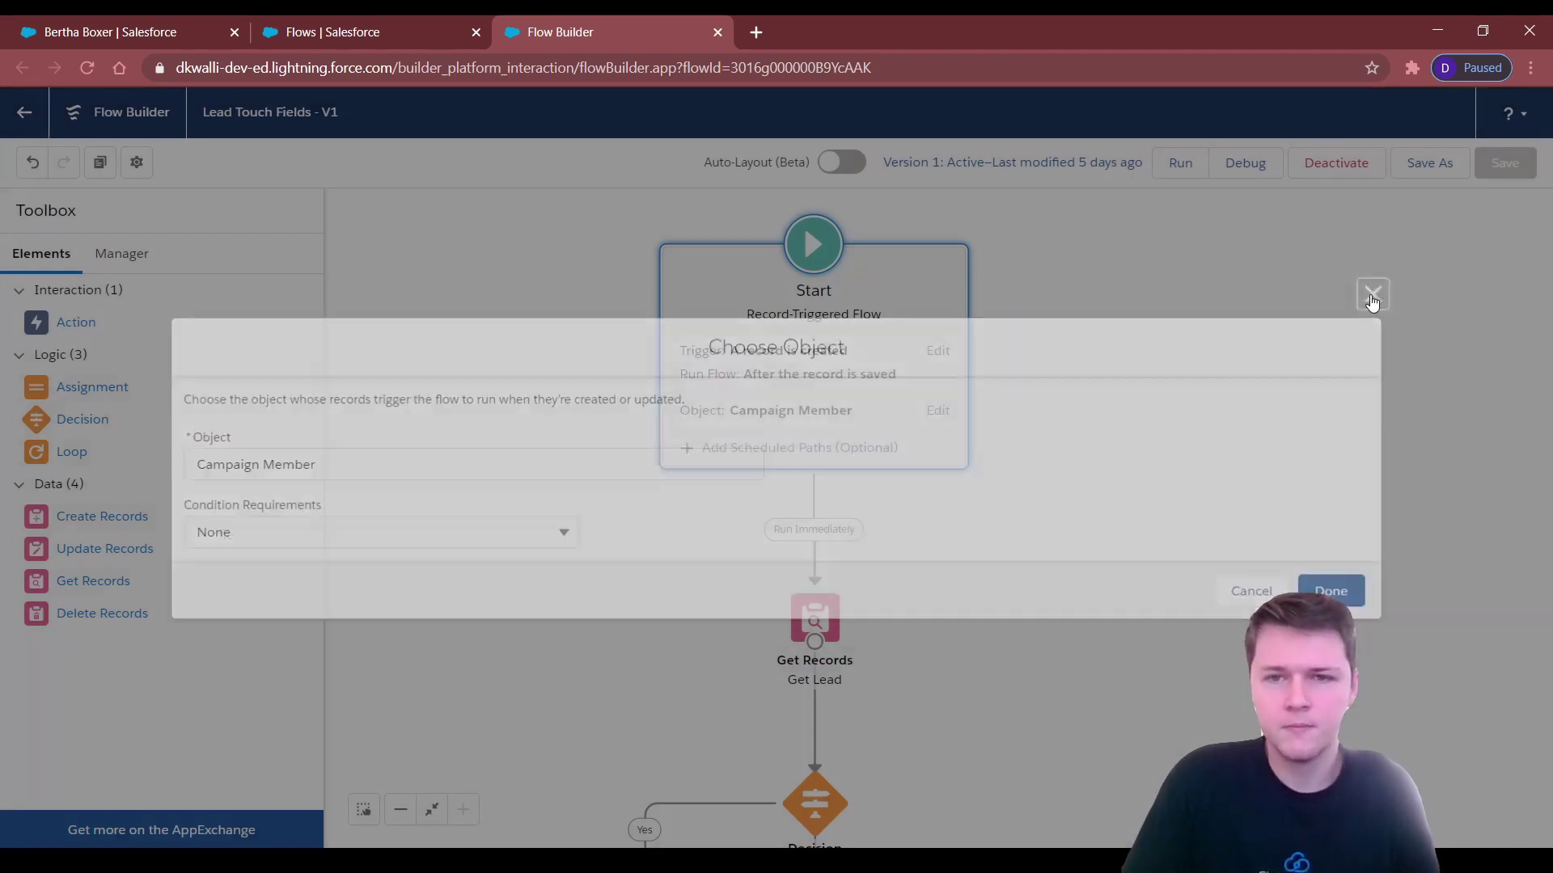
Examine the object and filter settings of the Get Lead element, and close it without changes.
drag(1029, 428, 1001, 407)
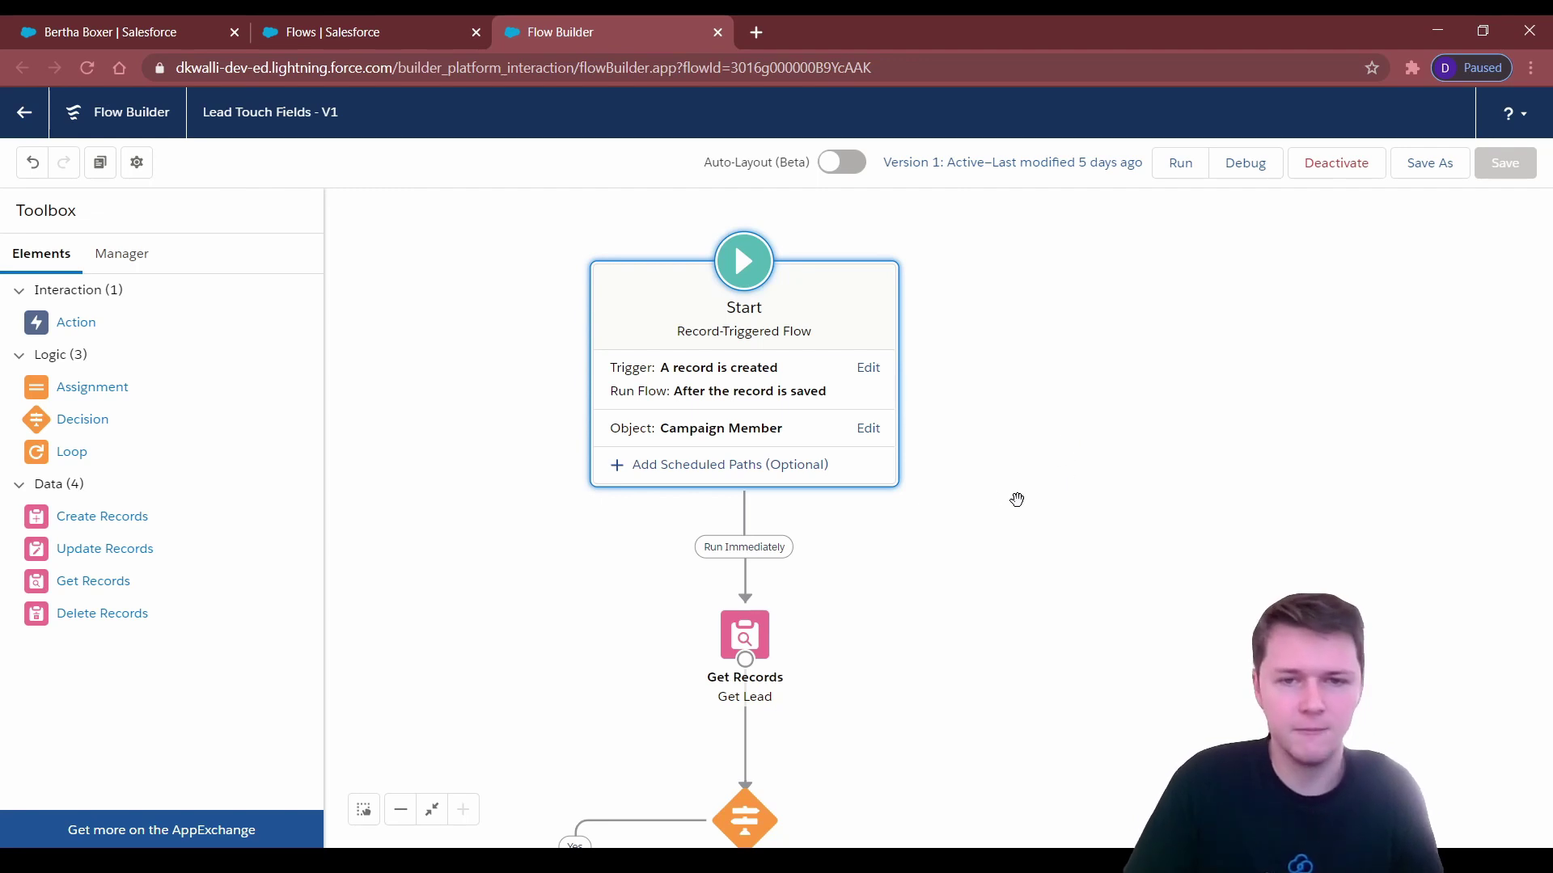
scroll(936, 655, down, 3)
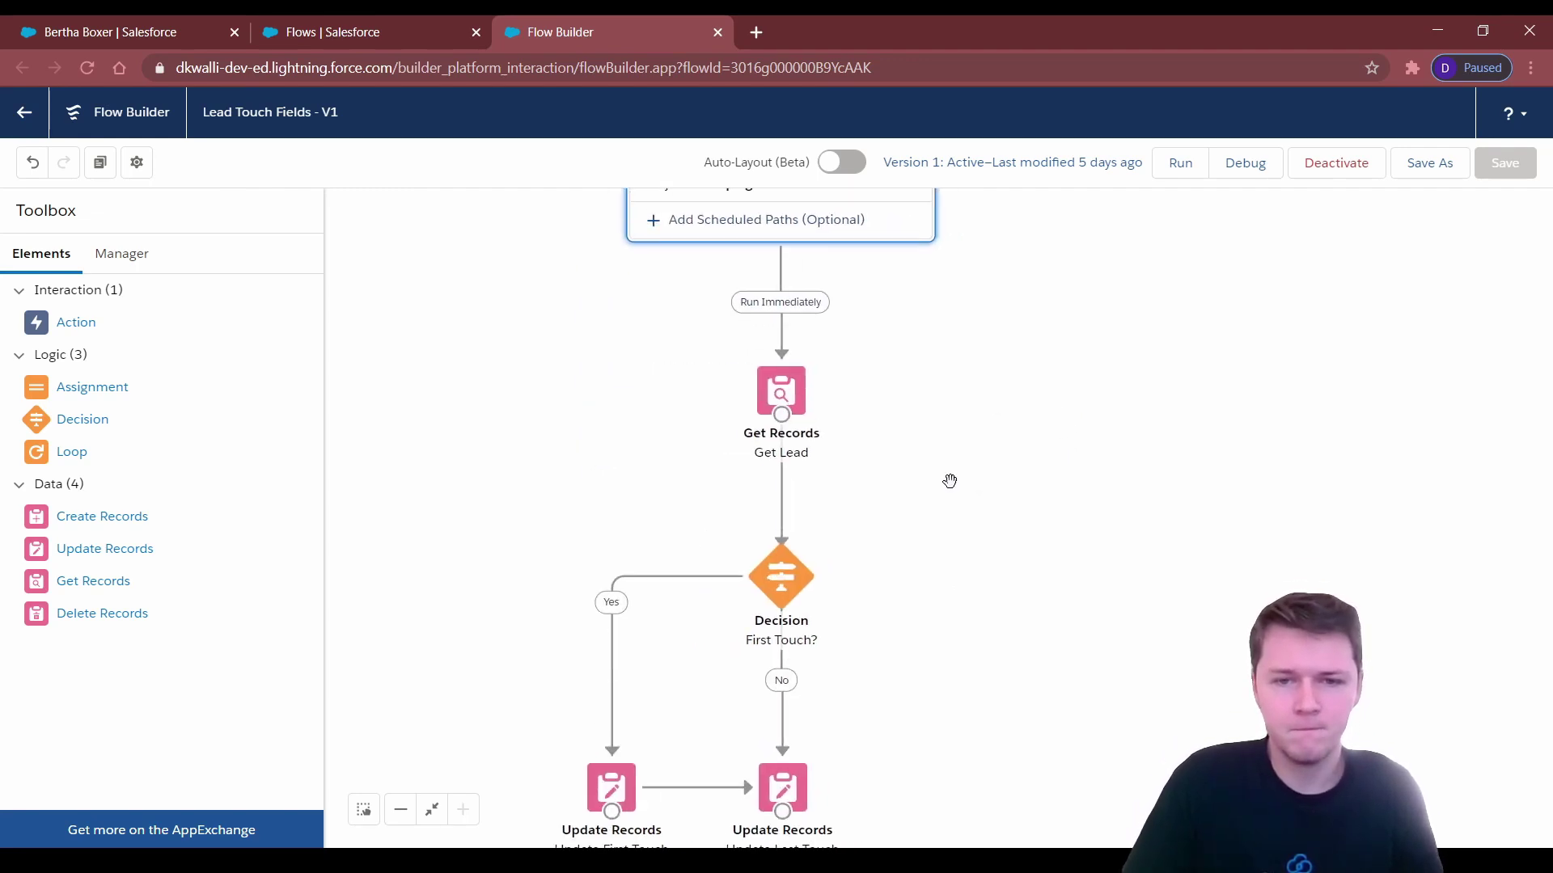
double_click(785, 391)
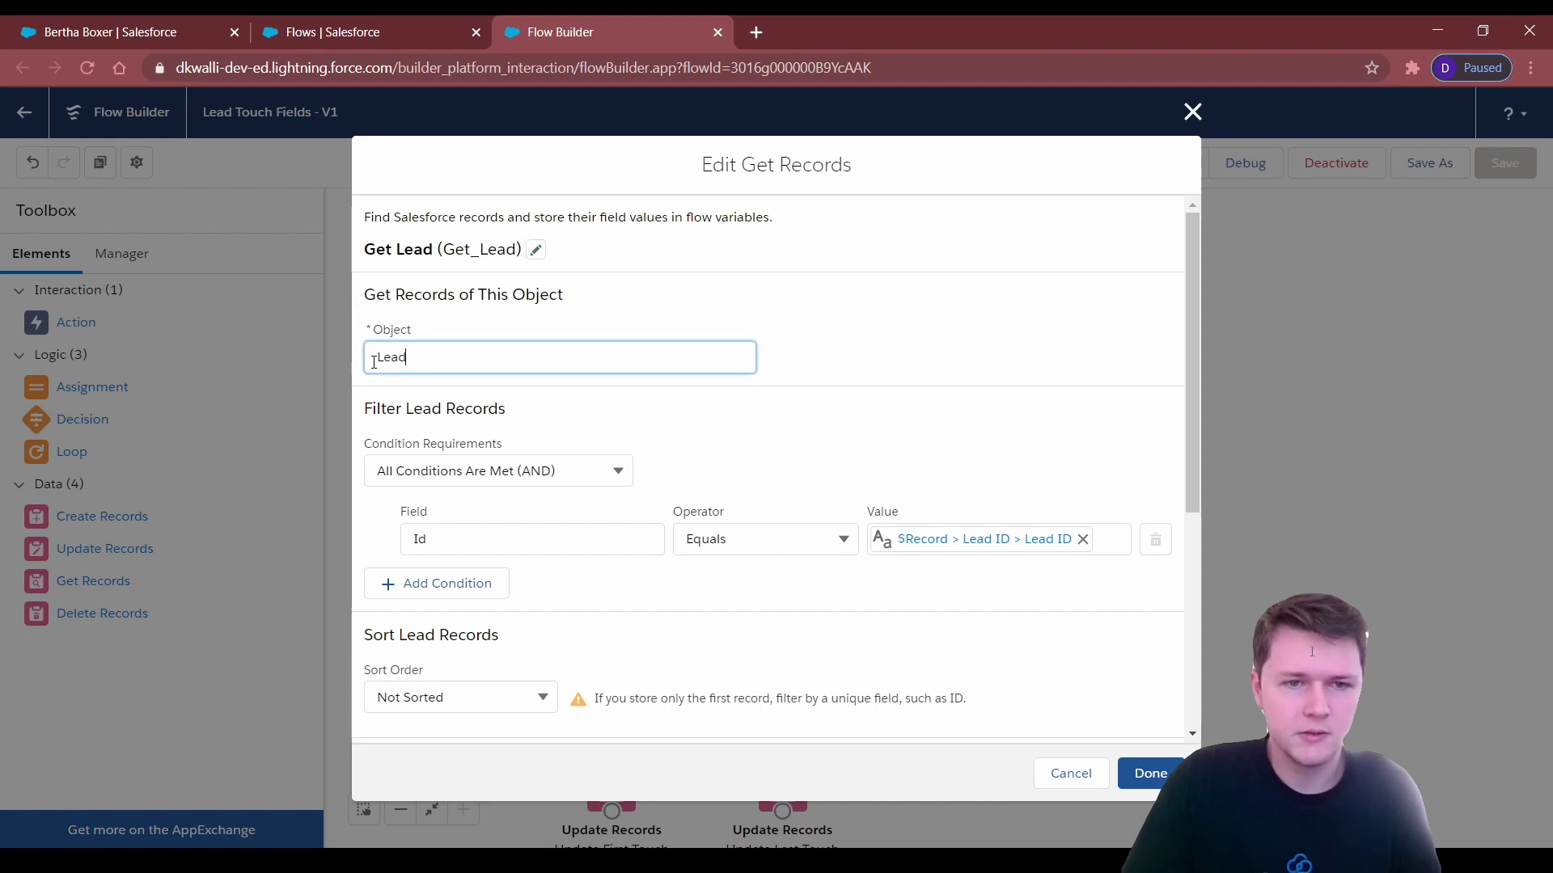
scroll(565, 353, down, 3)
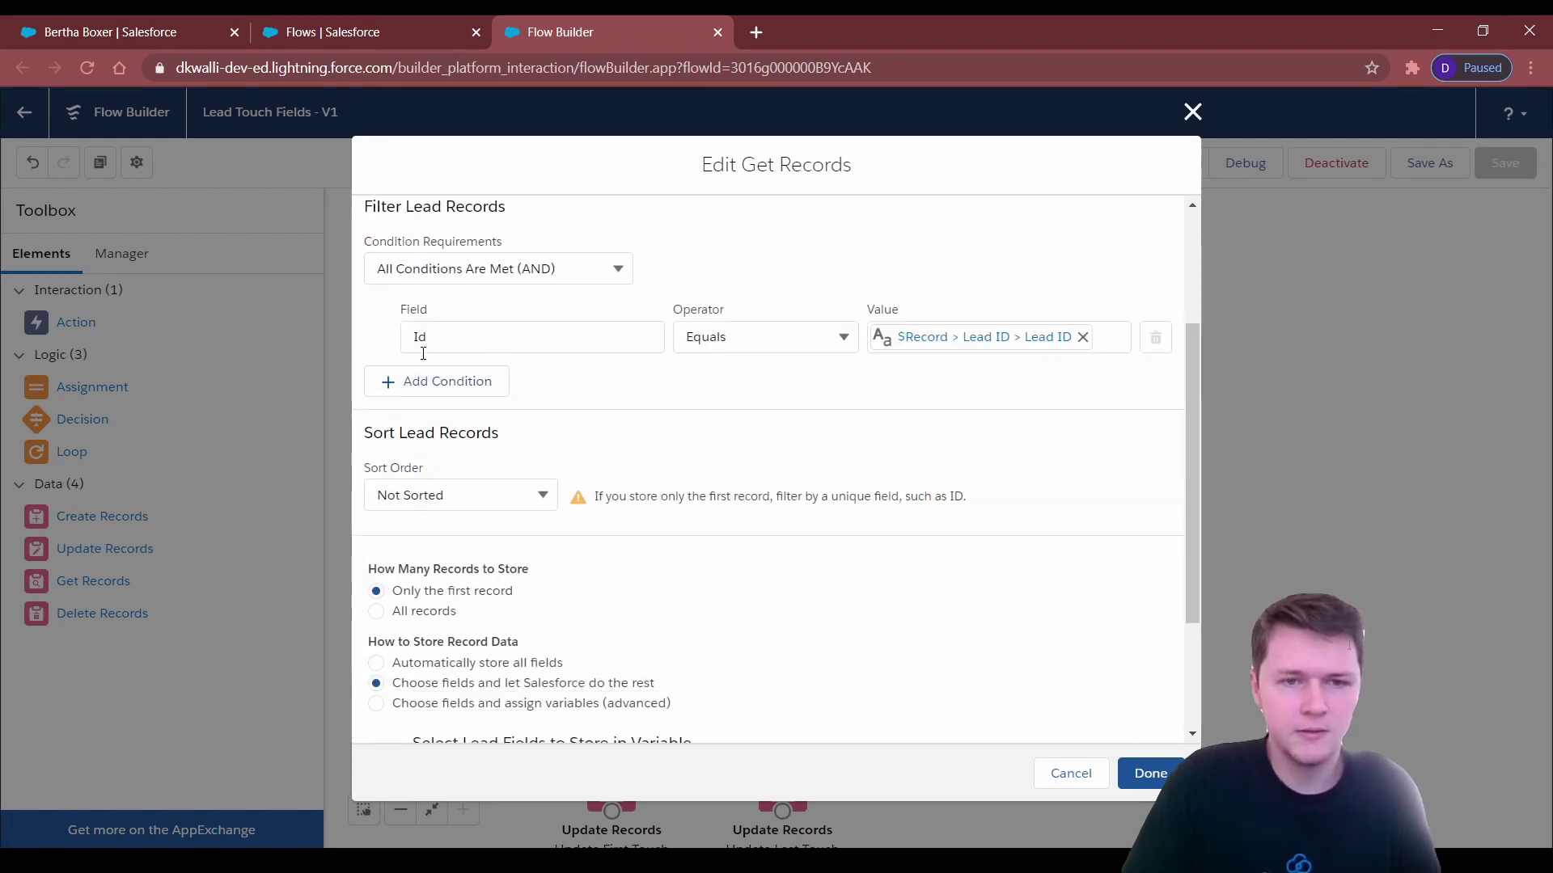
click(1192, 113)
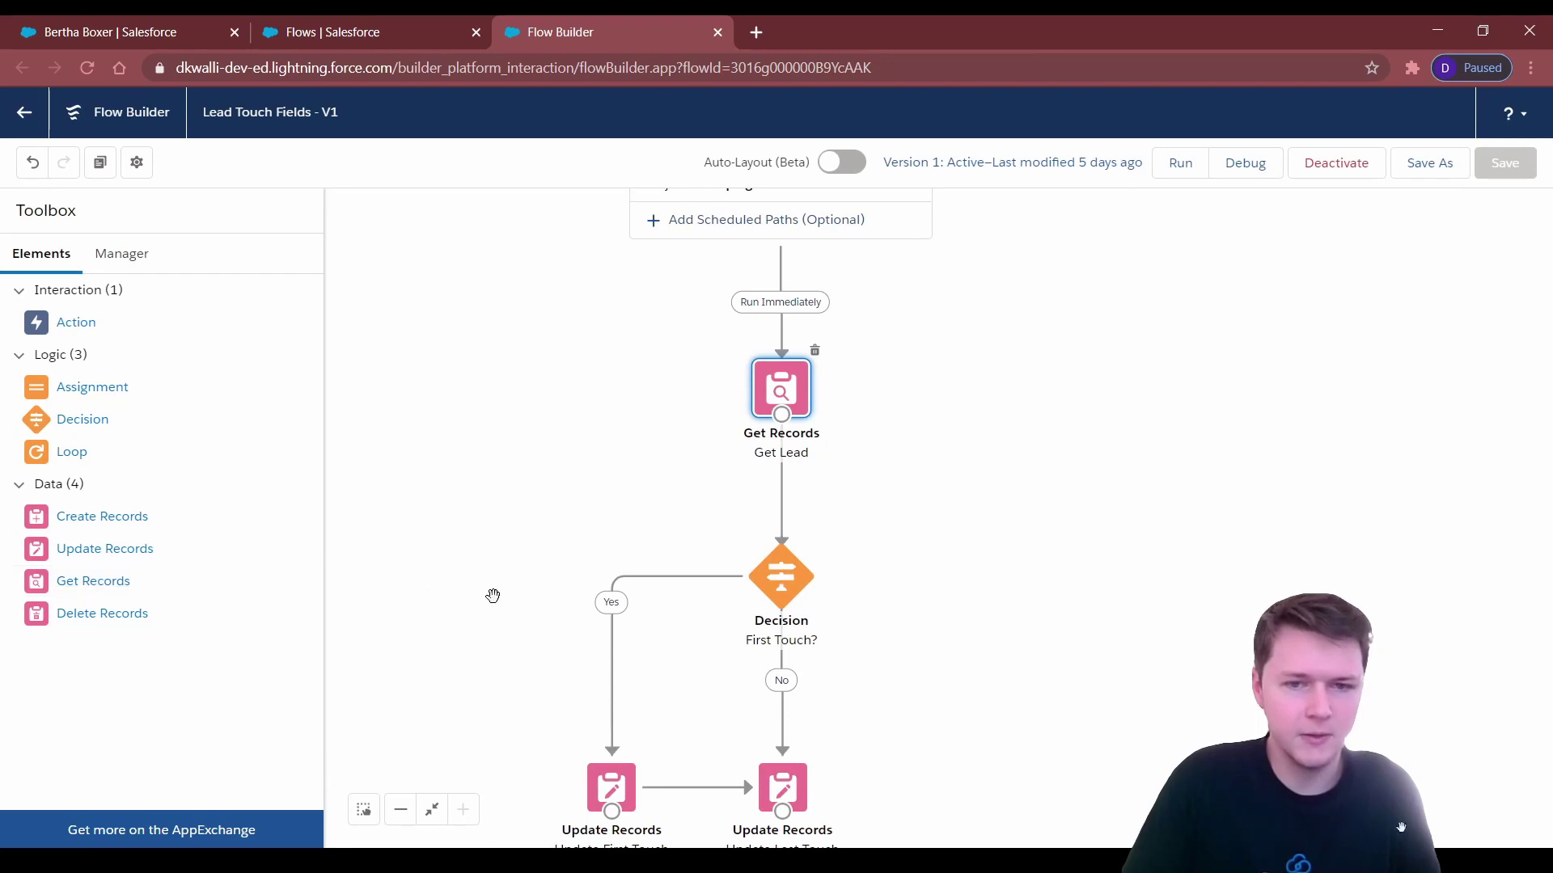
drag(80, 419, 537, 482)
drag(163, 429, 163, 429)
drag(683, 692, 687, 524)
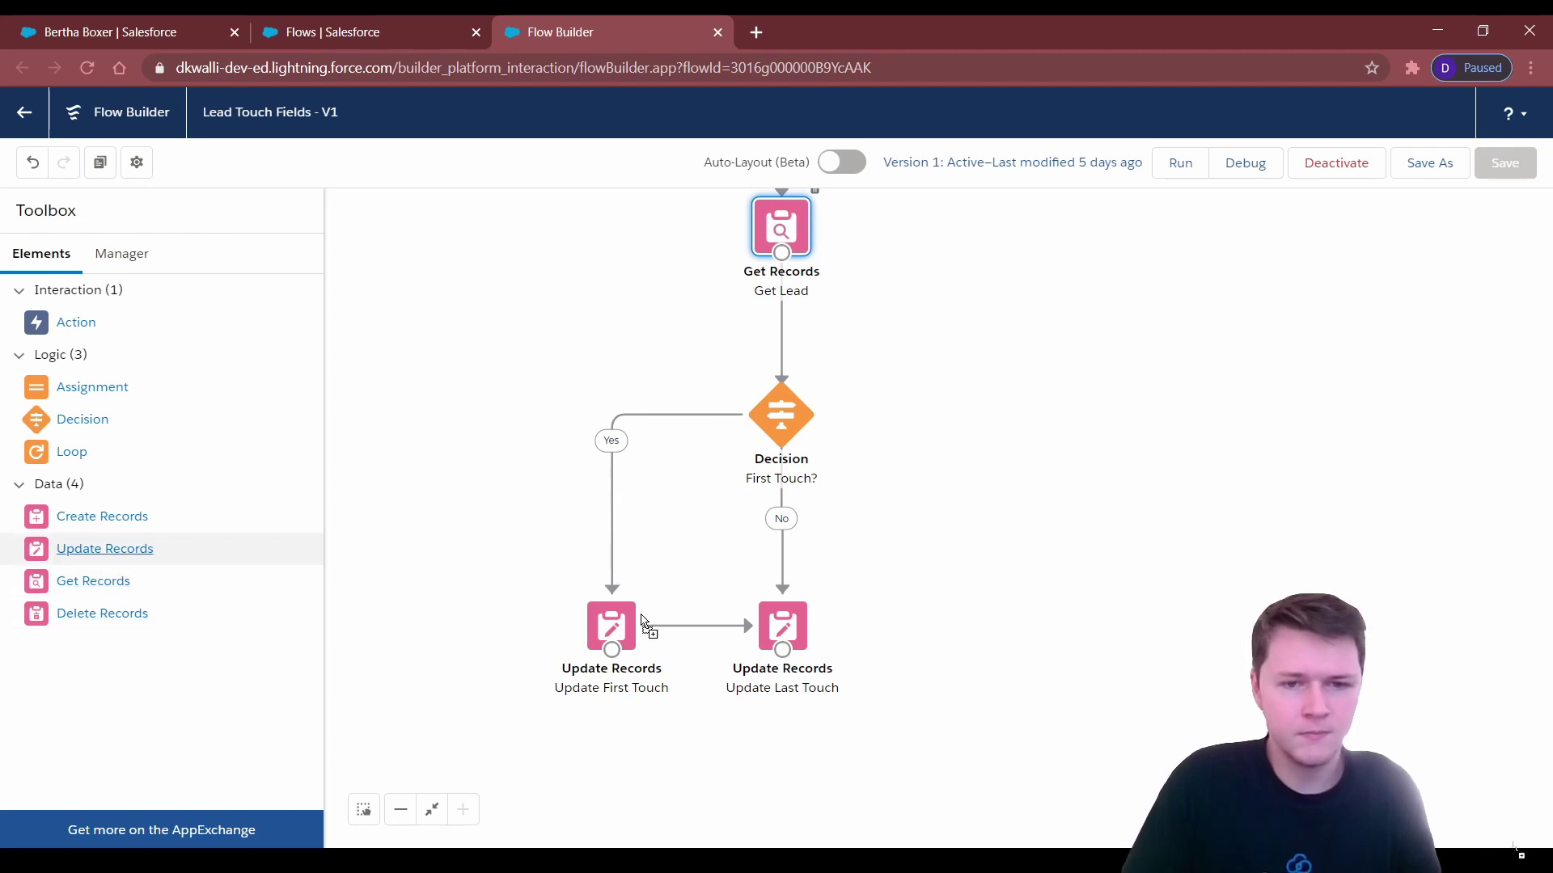
In the Get Lead element, set the Id filter condition's value to {!$Record.LeadId}.
drag(792, 194, 761, 494)
double_click(748, 518)
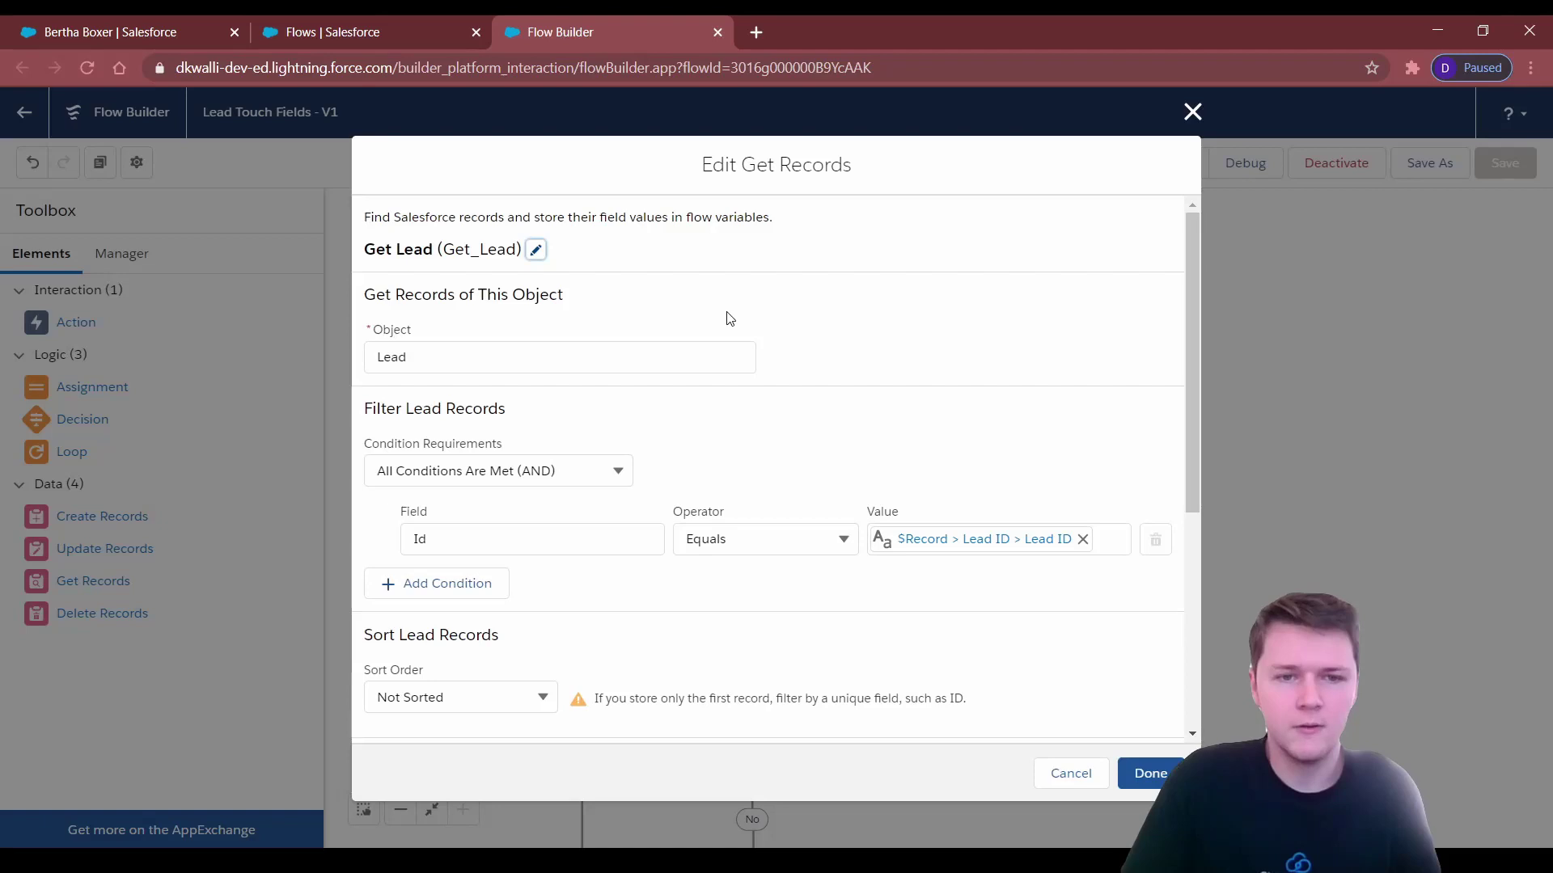
scroll(883, 383, down, 3)
scroll(830, 418, up, 1)
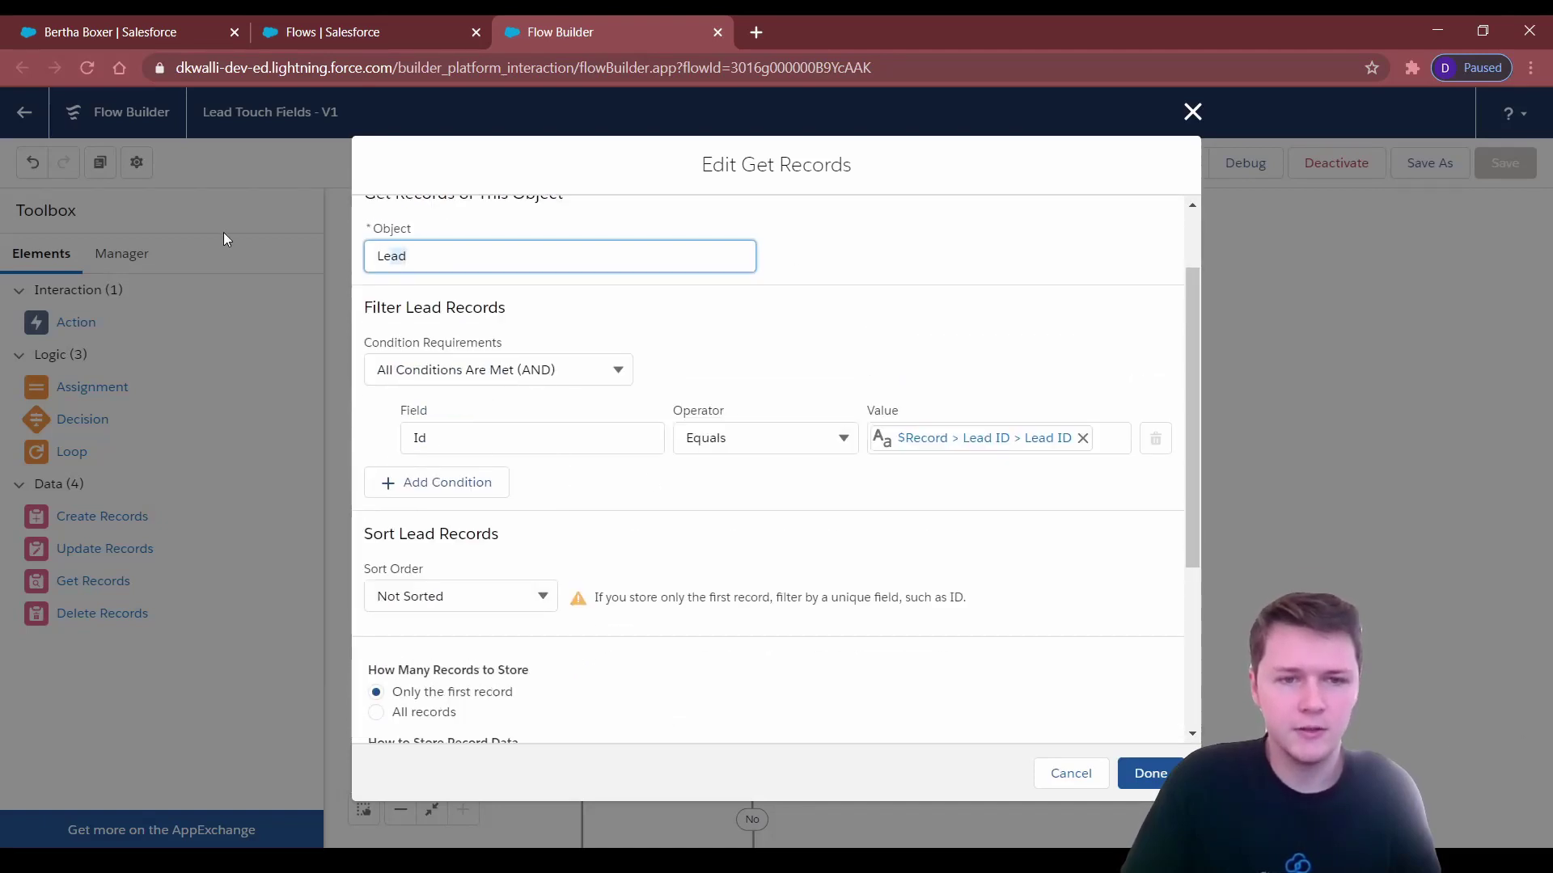
click(812, 360)
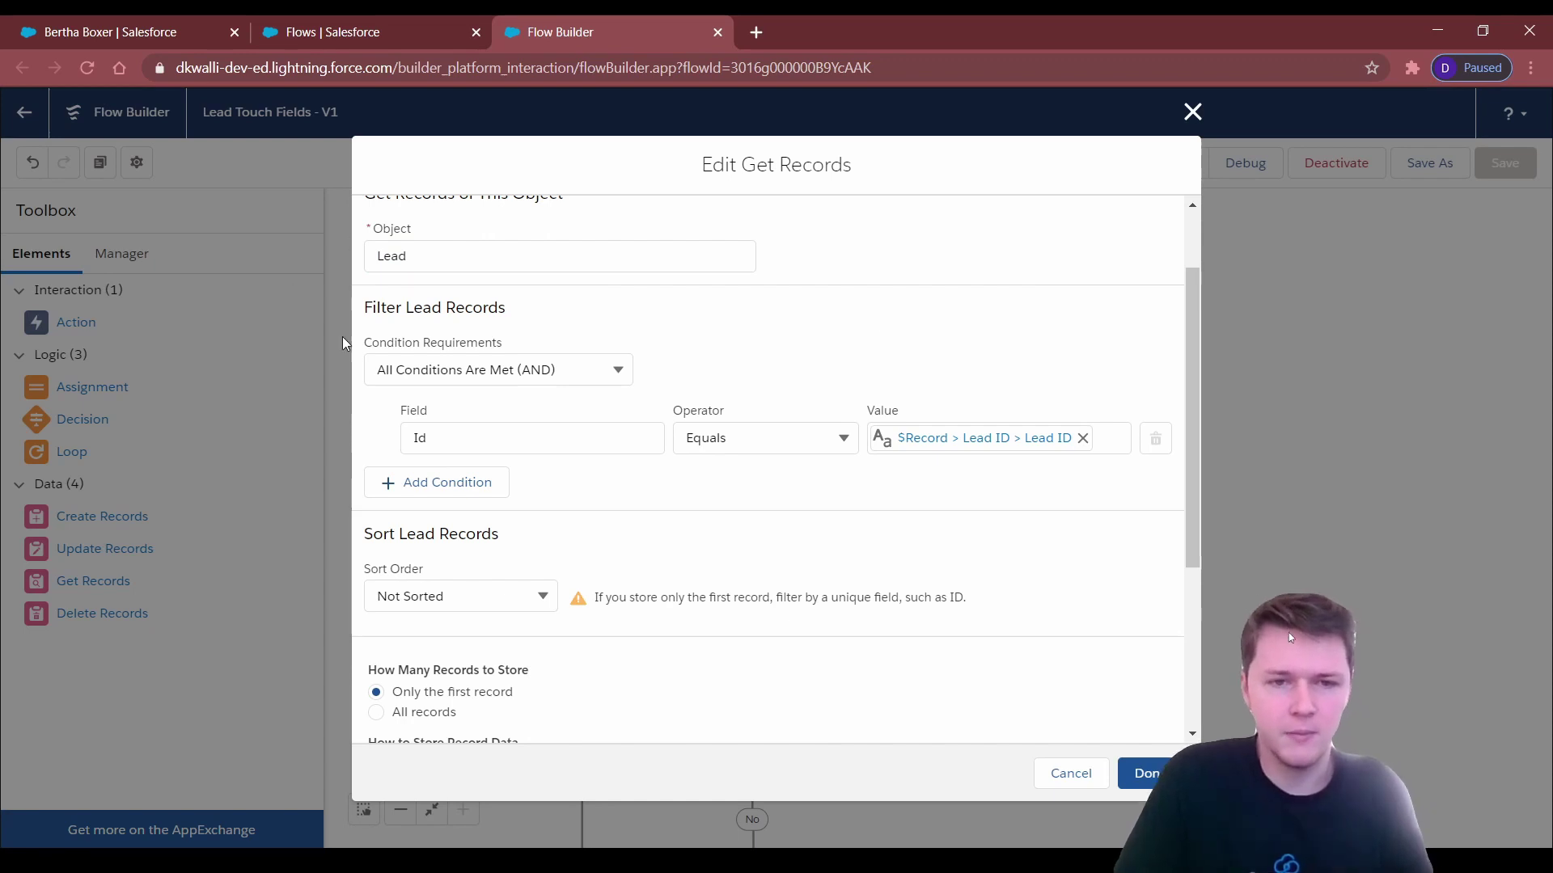
click(952, 439)
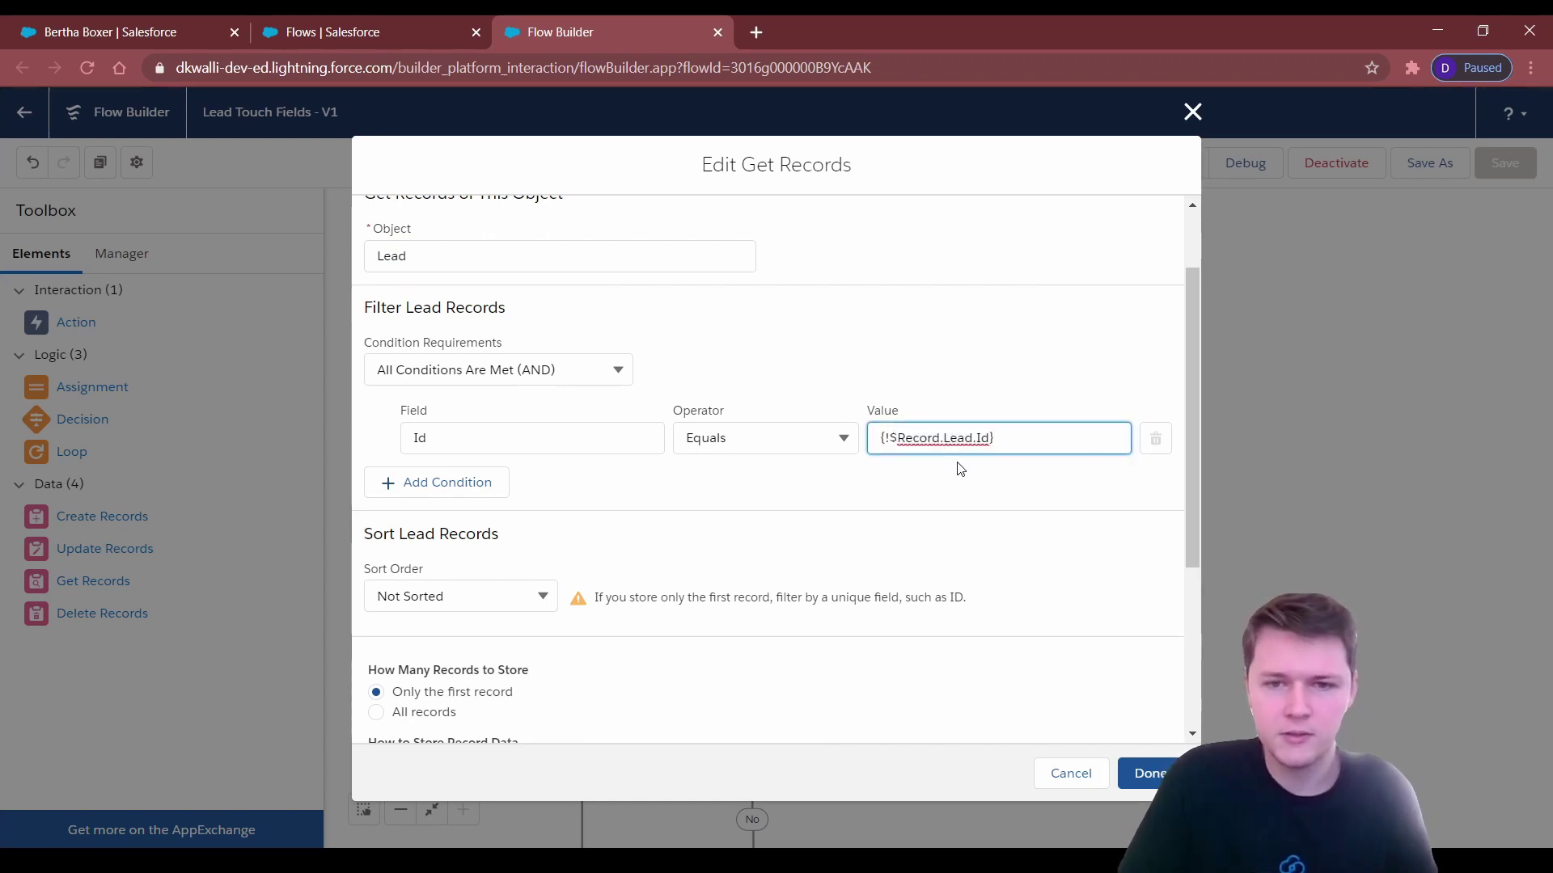
key(ctrl+a)
text(rec)
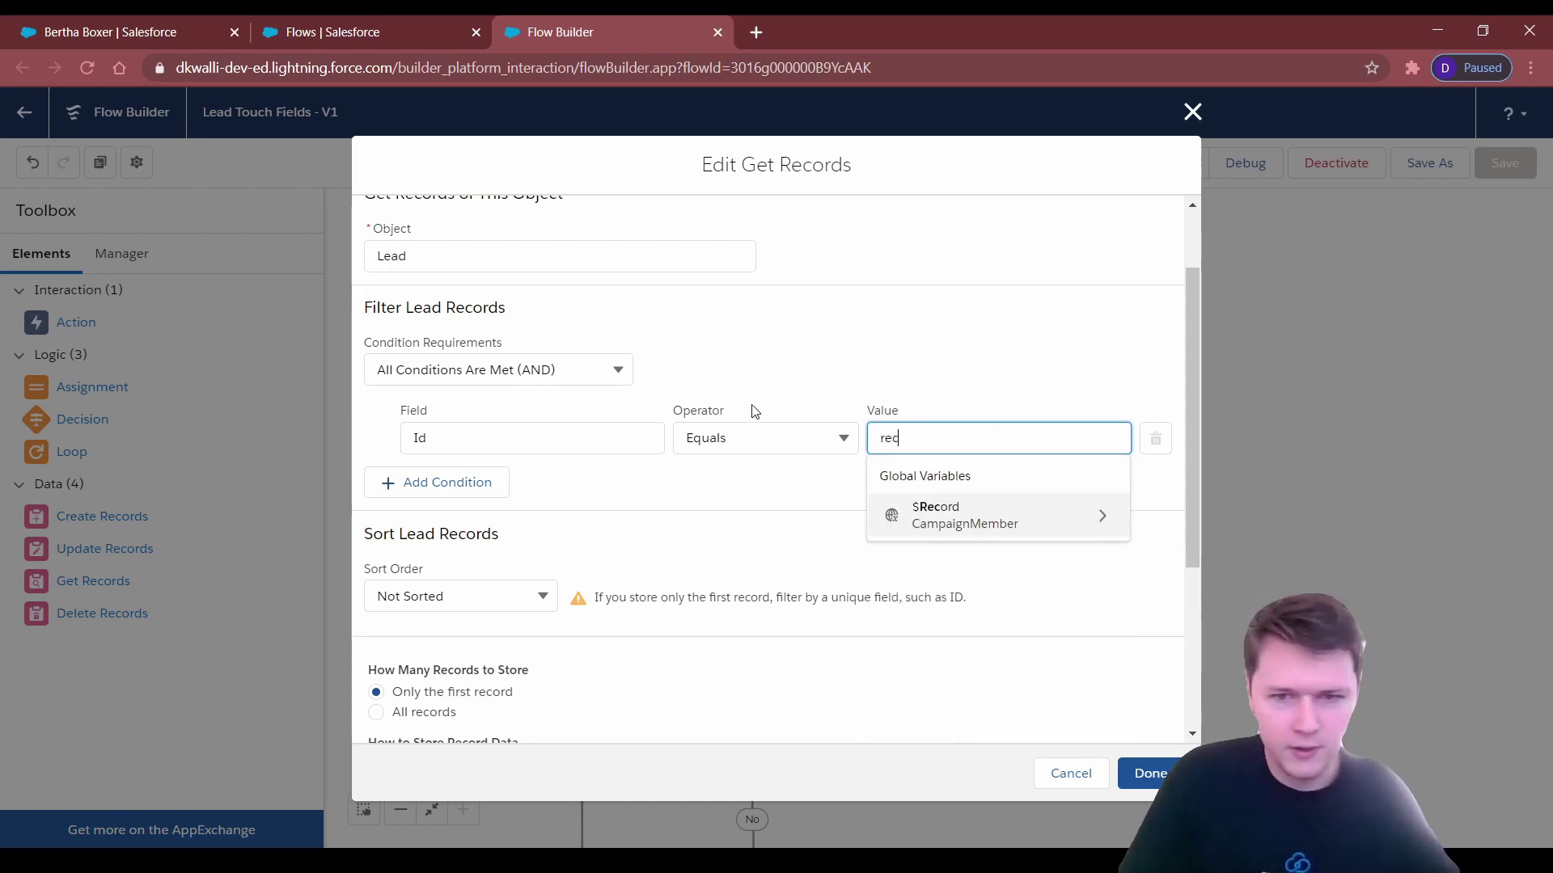
click(996, 522)
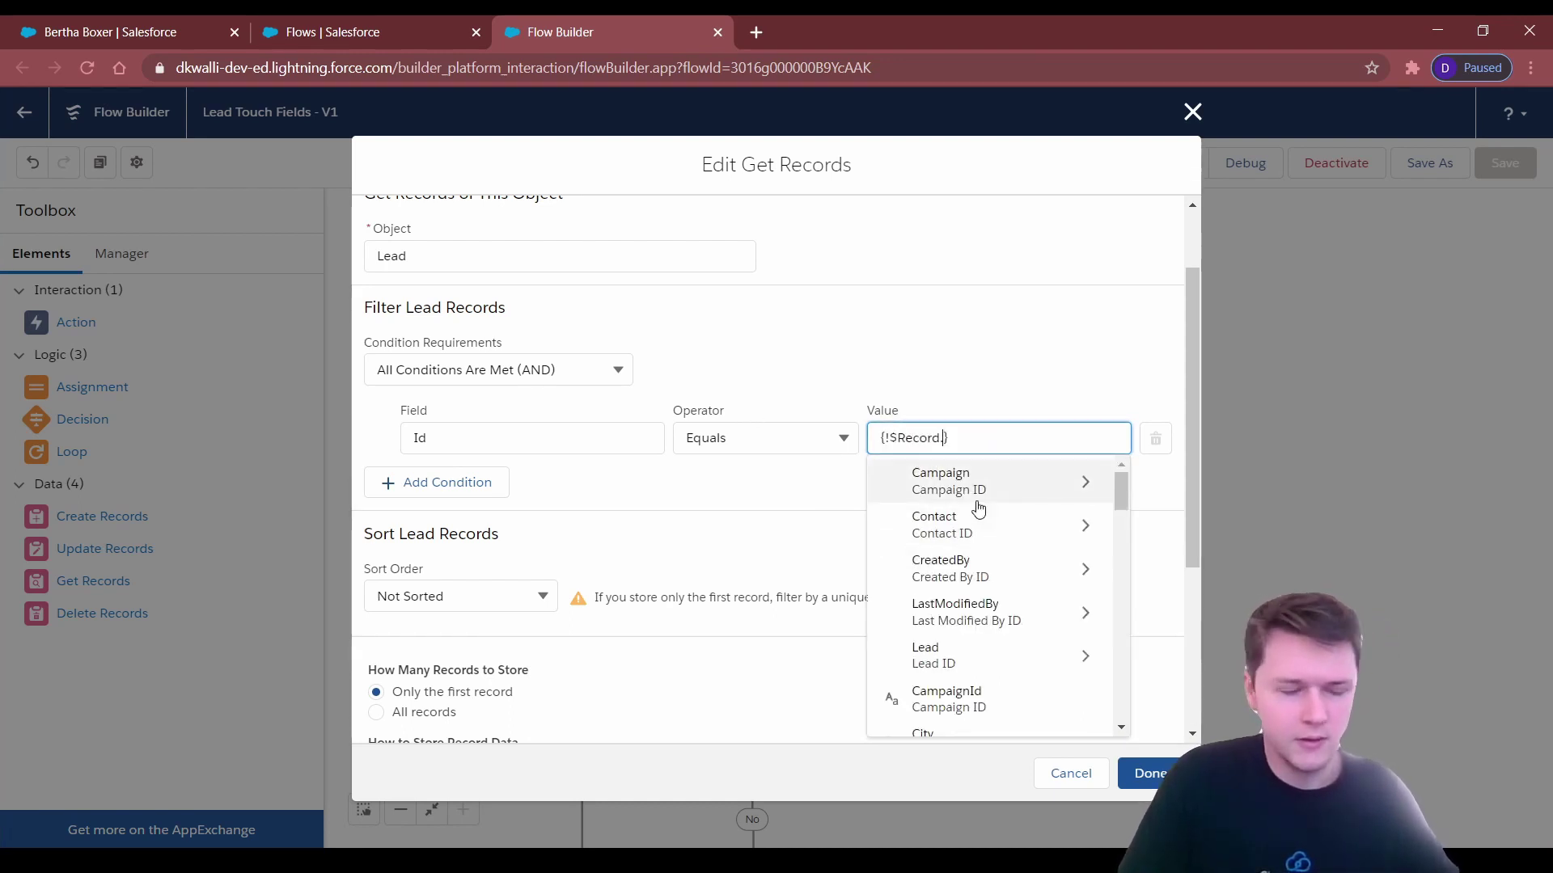
text(lead)
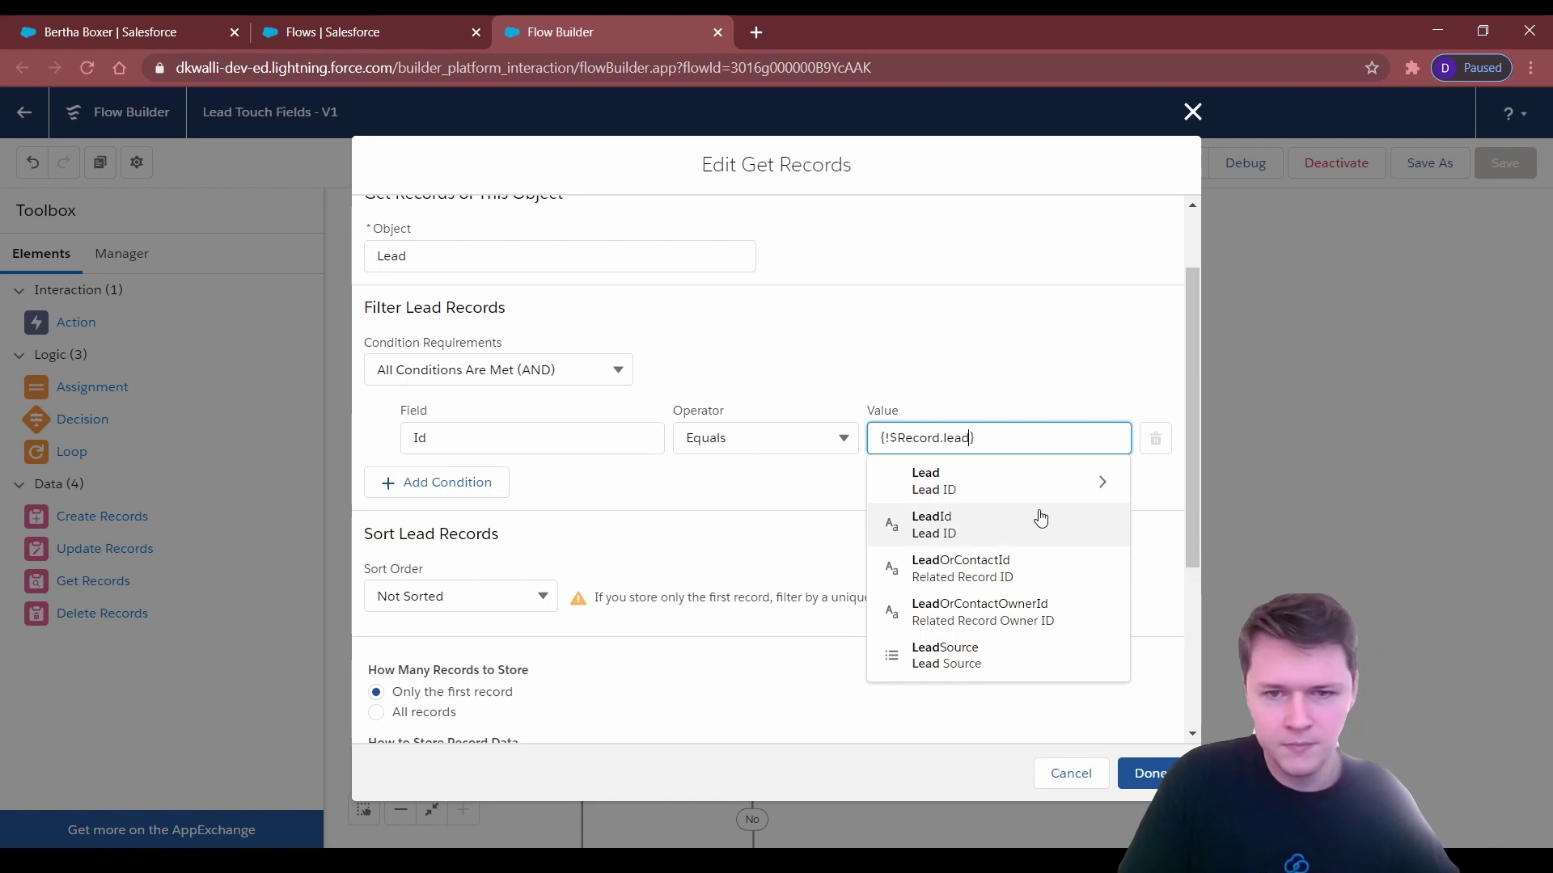
click(1002, 537)
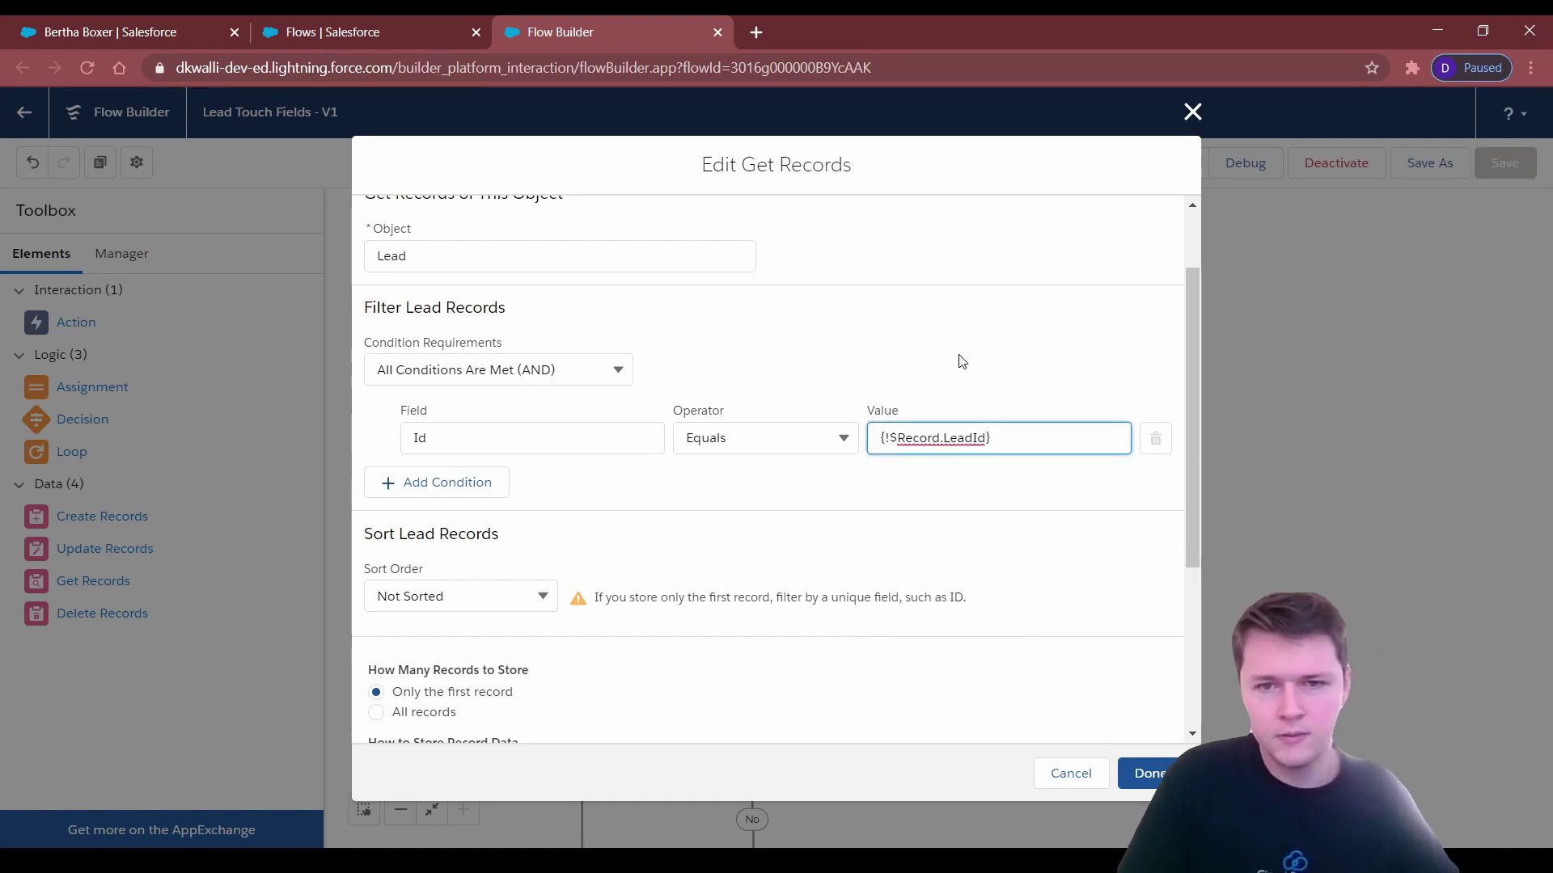
click(987, 471)
Examine how the Get Lead element stores record data, including its First_Touch_Campaign__c field, and leave the element.
scroll(760, 525, down, 4)
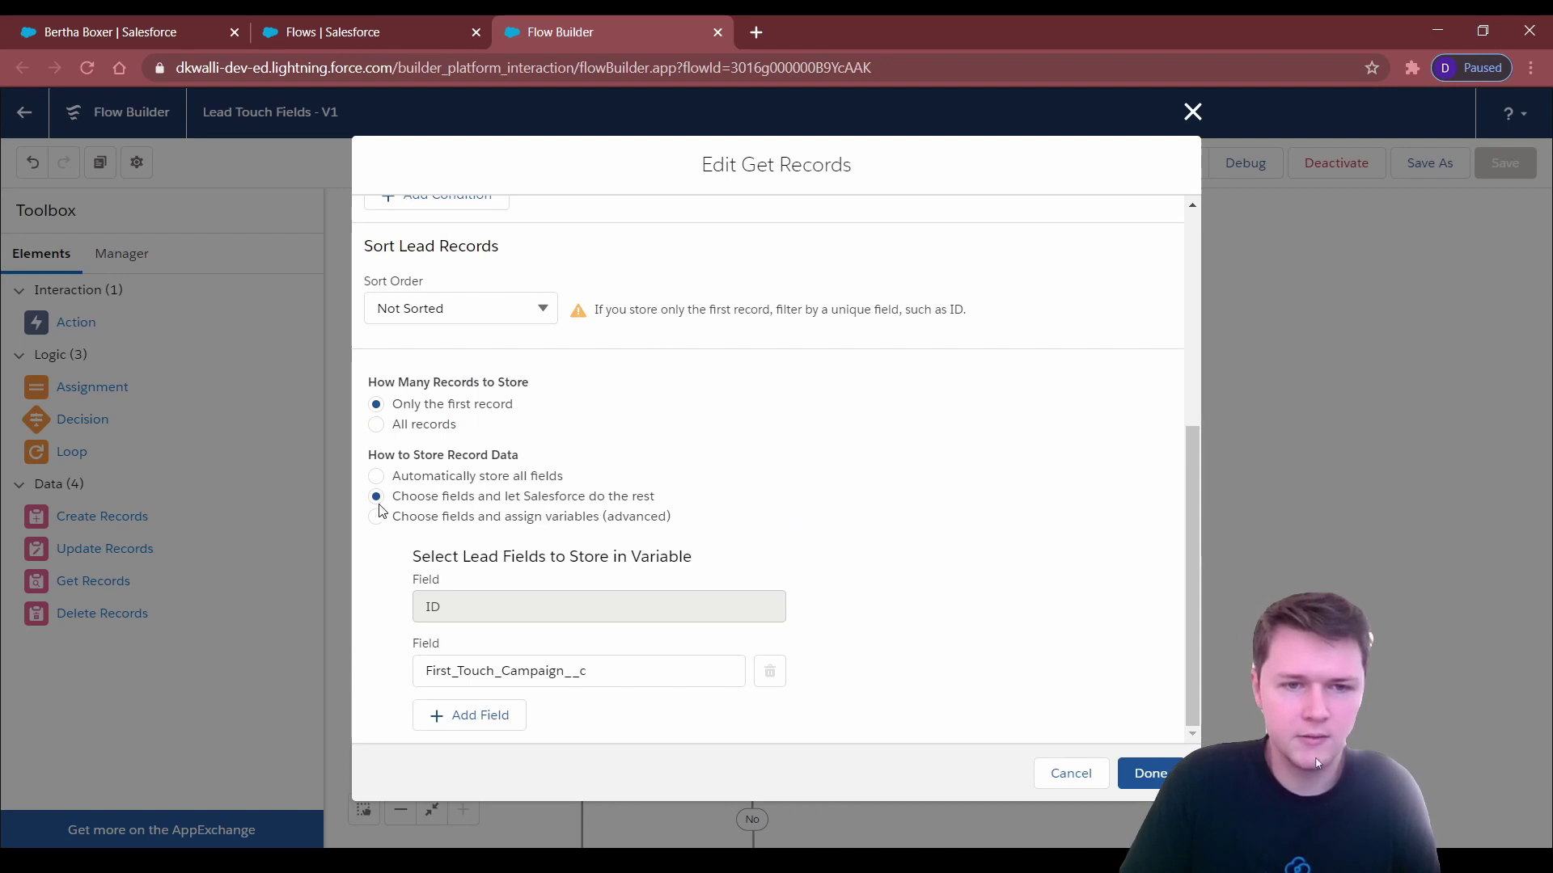
click(606, 679)
click(871, 458)
drag(391, 496, 699, 505)
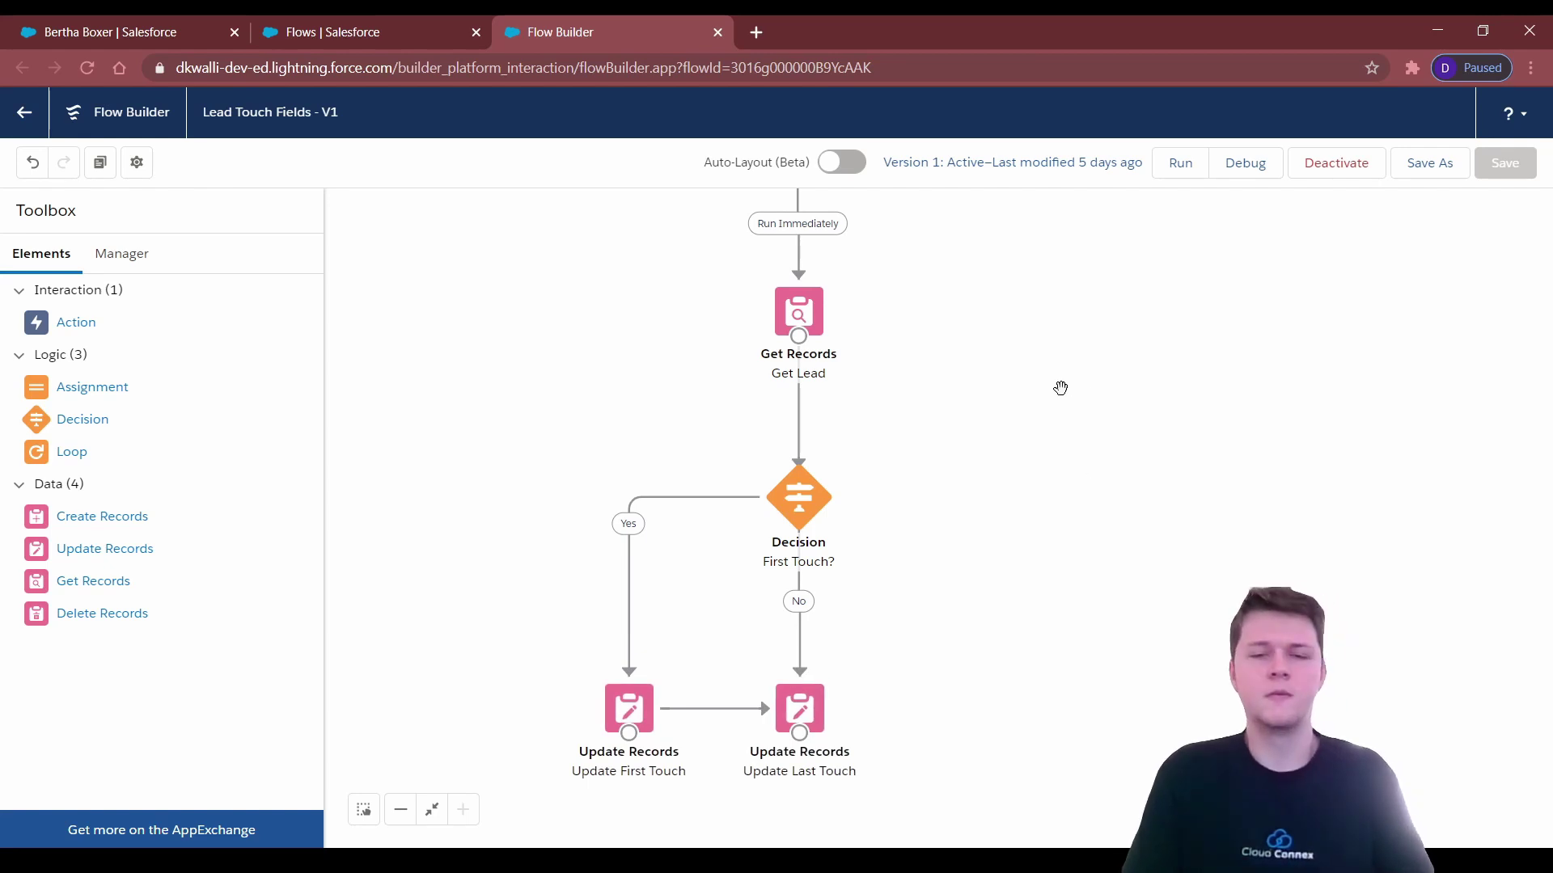
Open the First Touch? decision and review the label and conditions of its Yes outcome.
double_click(803, 485)
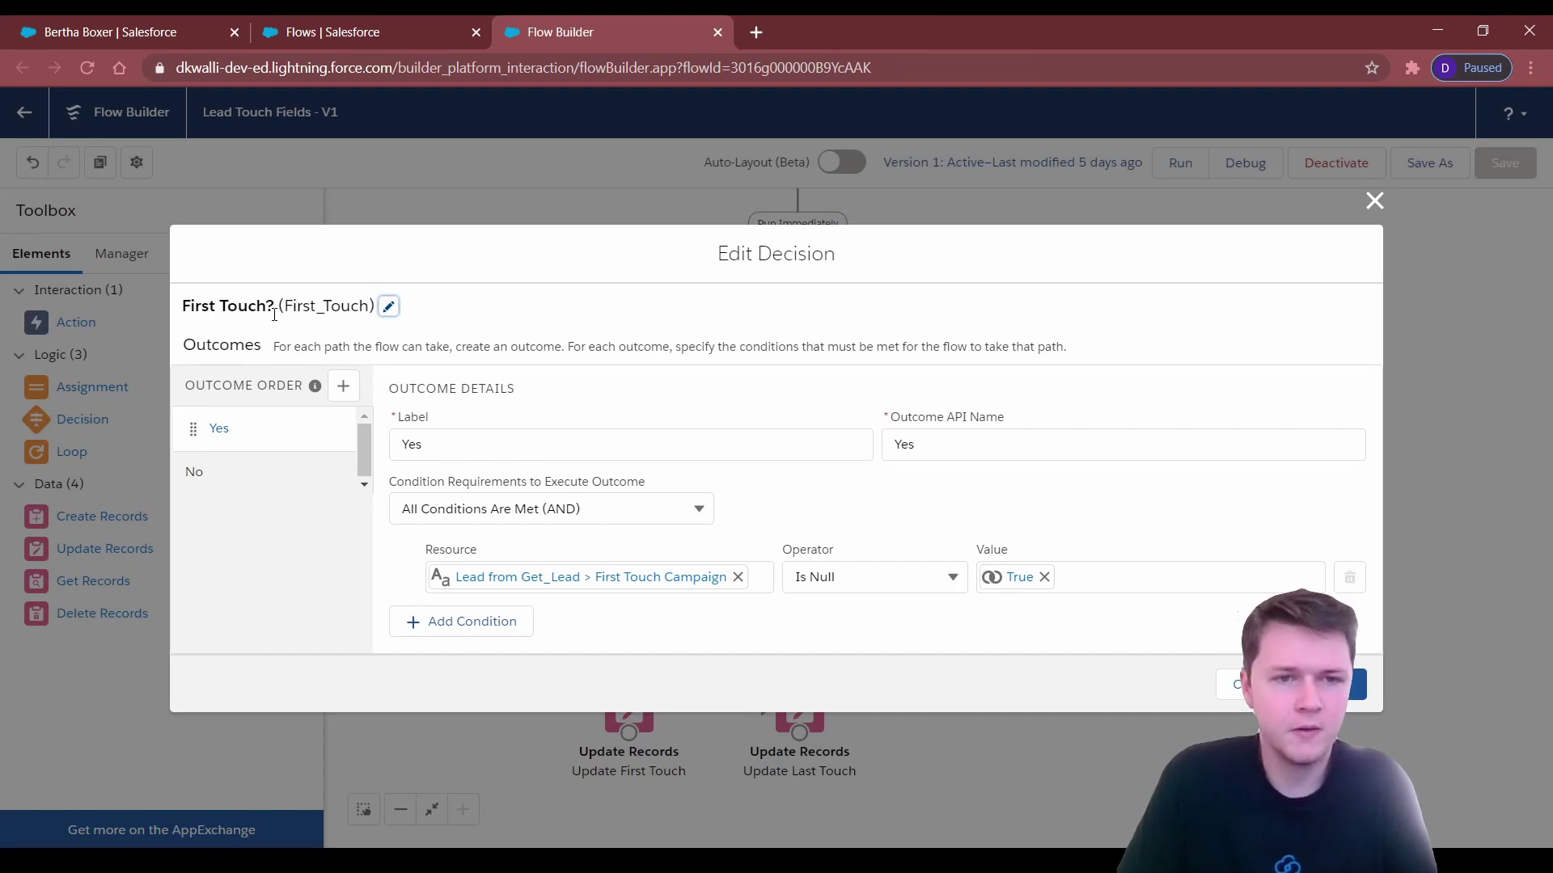
click(507, 457)
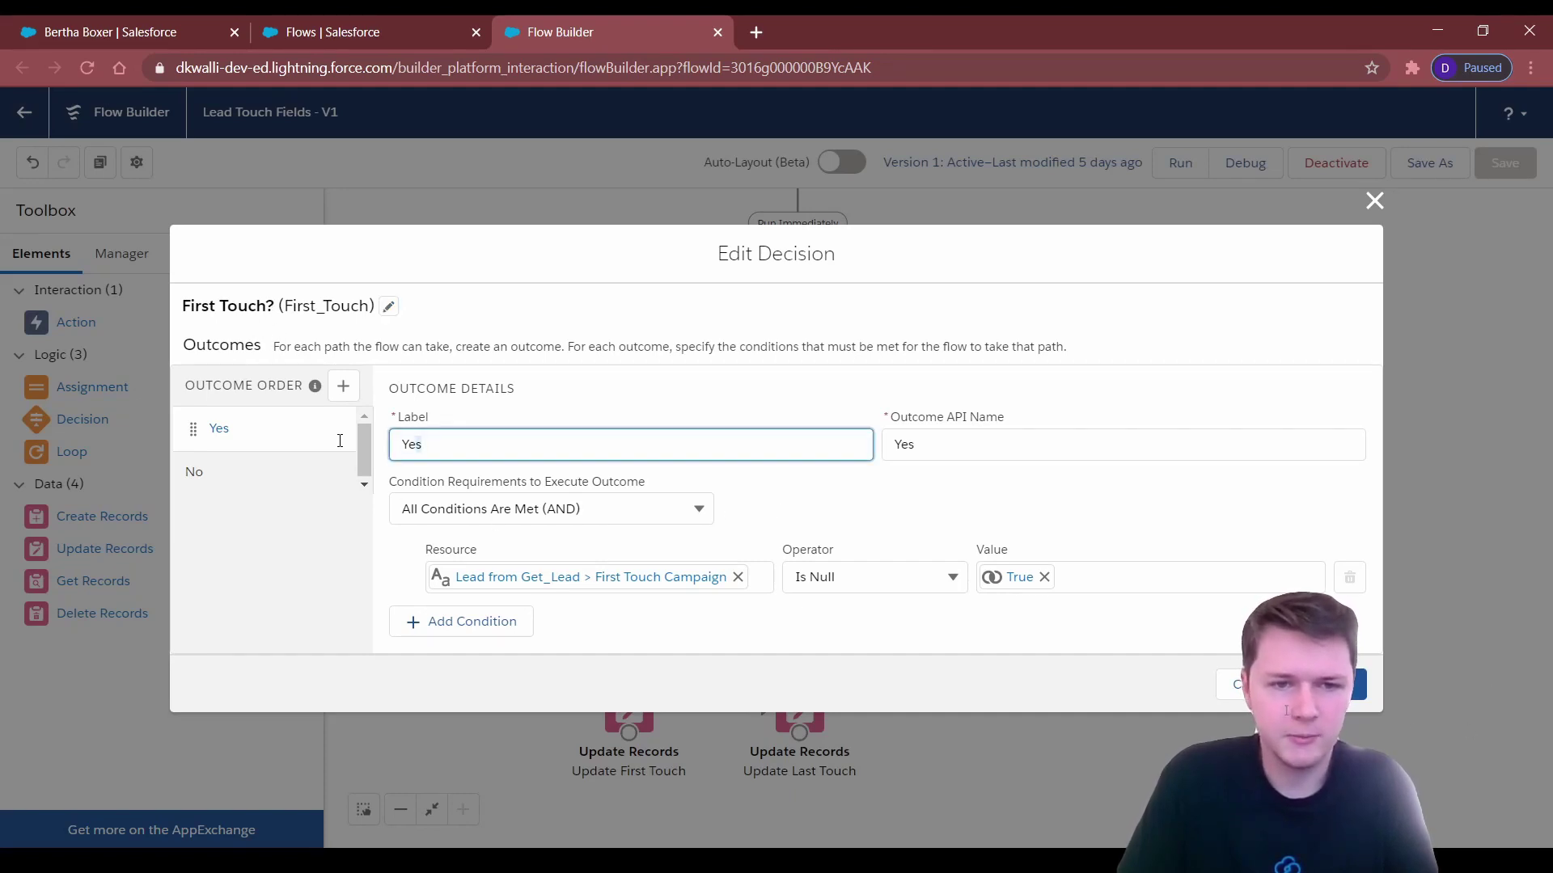
click(857, 530)
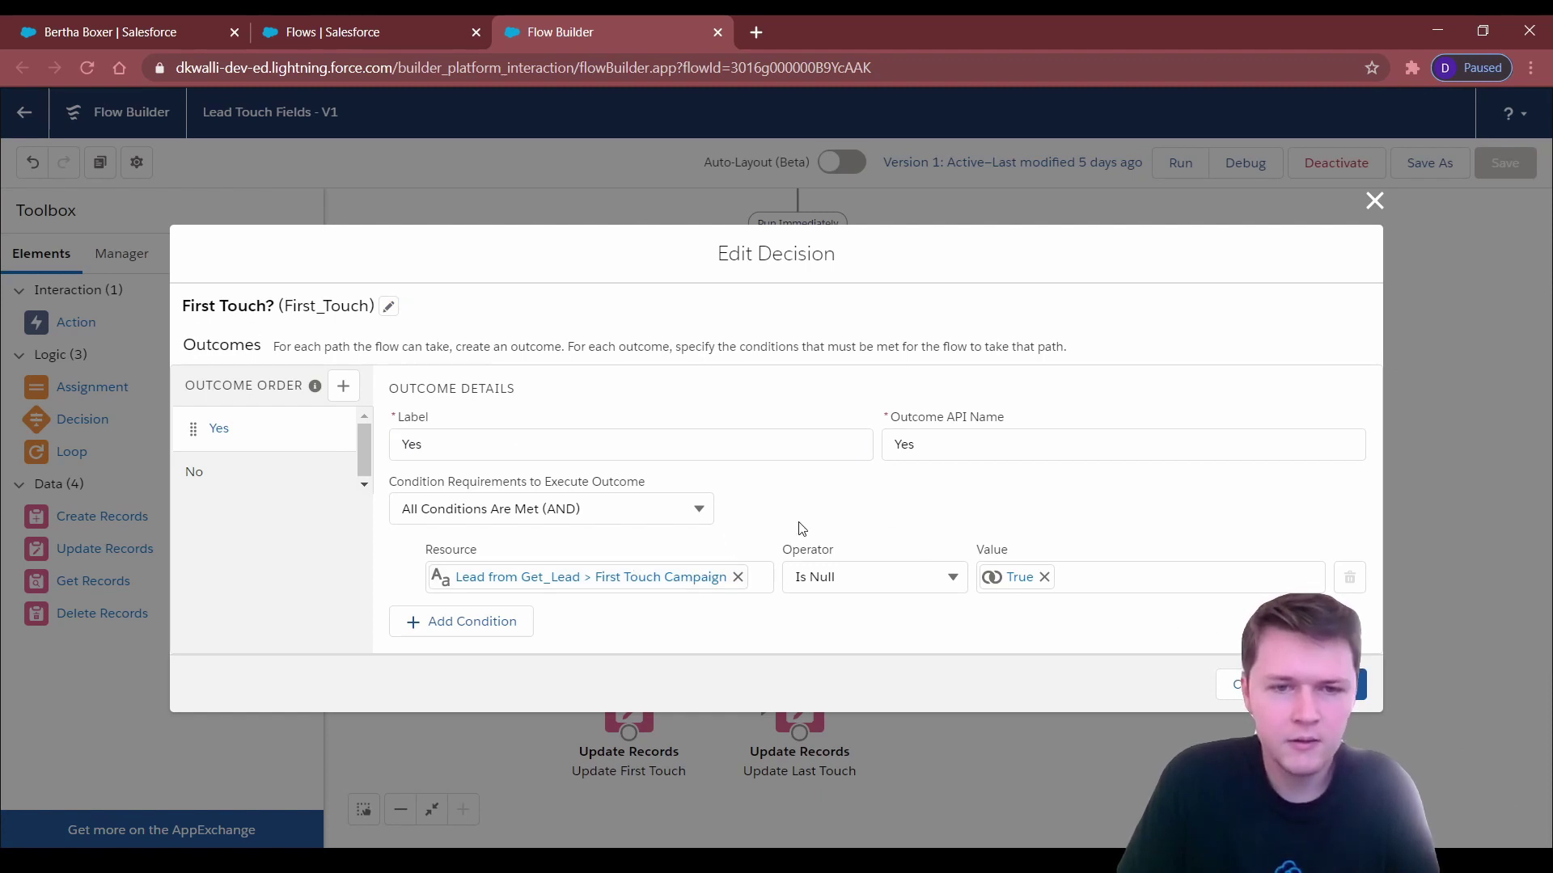
Re-enter the Yes outcome condition's resource as the First_Touch_Campaign__c field of the Get_Lead record.
click(518, 581)
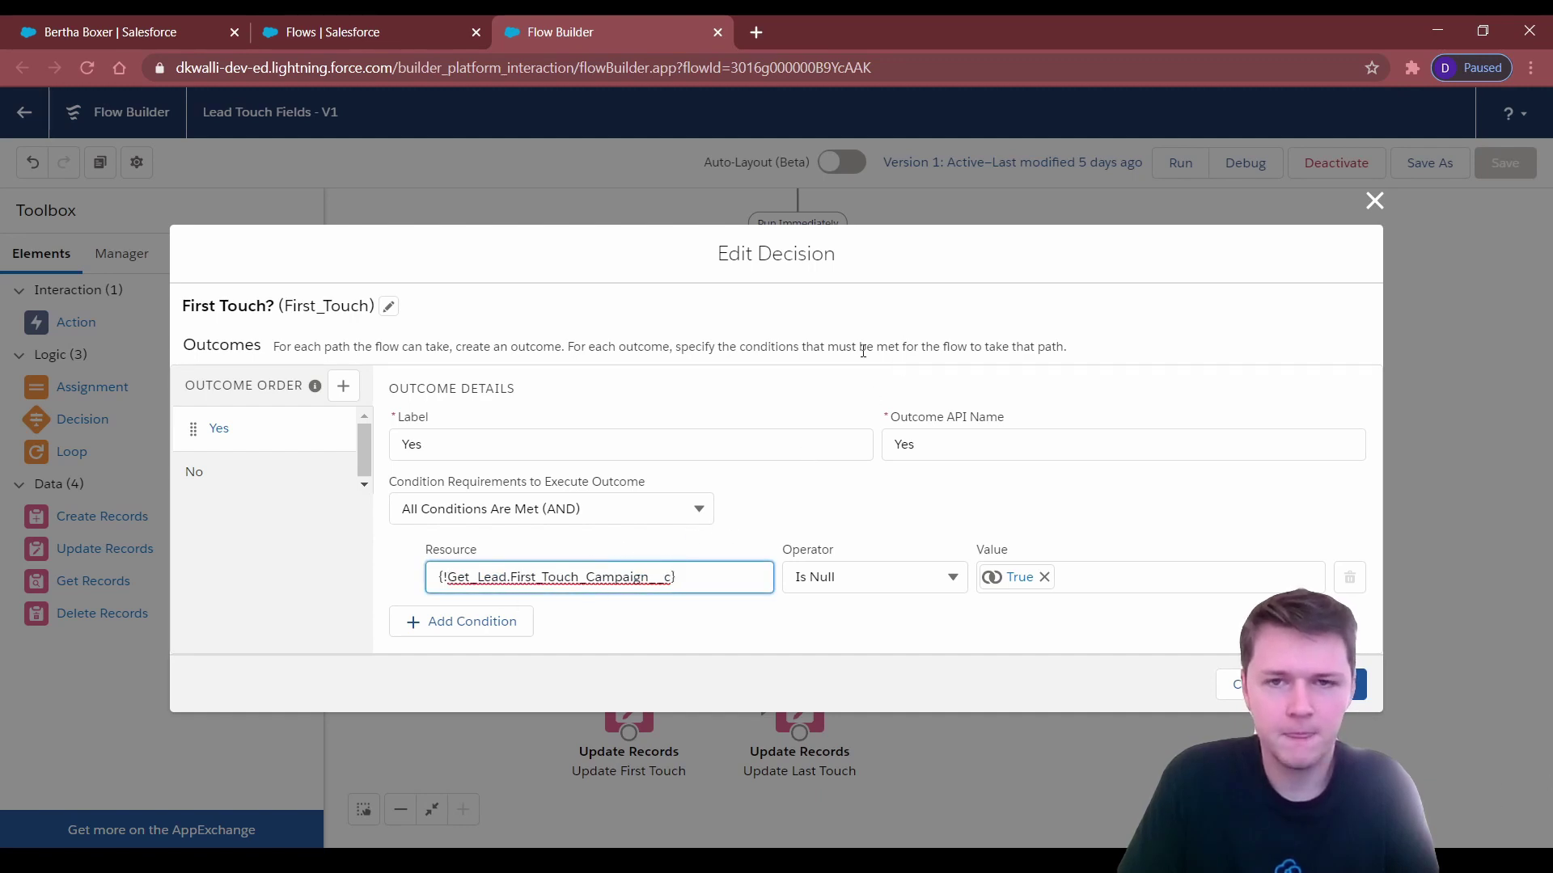
key(ctrl+a)
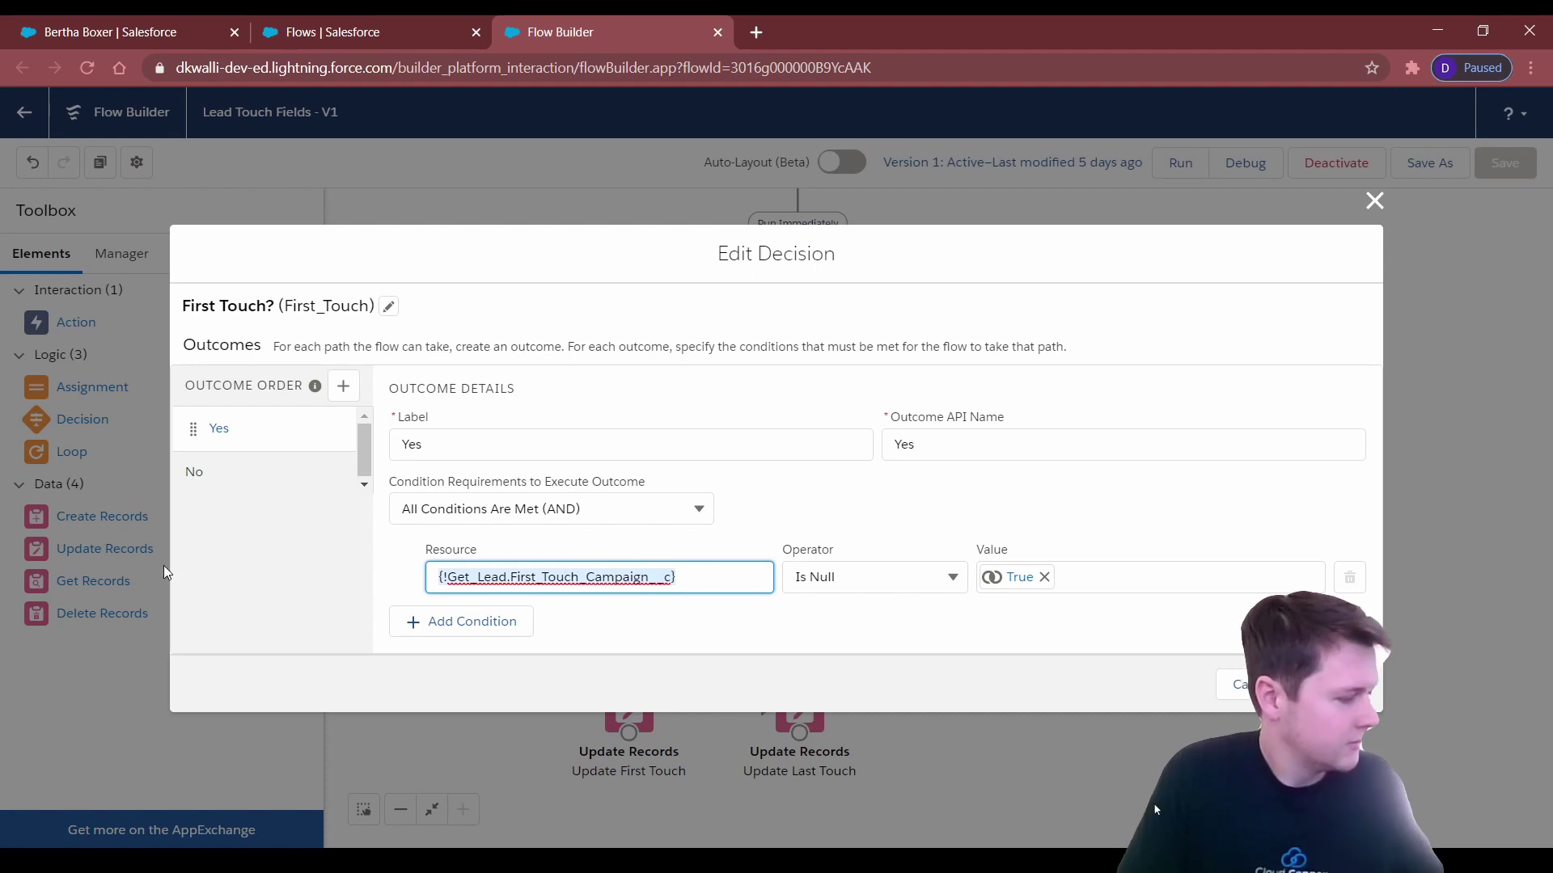
text(get)
click(665, 553)
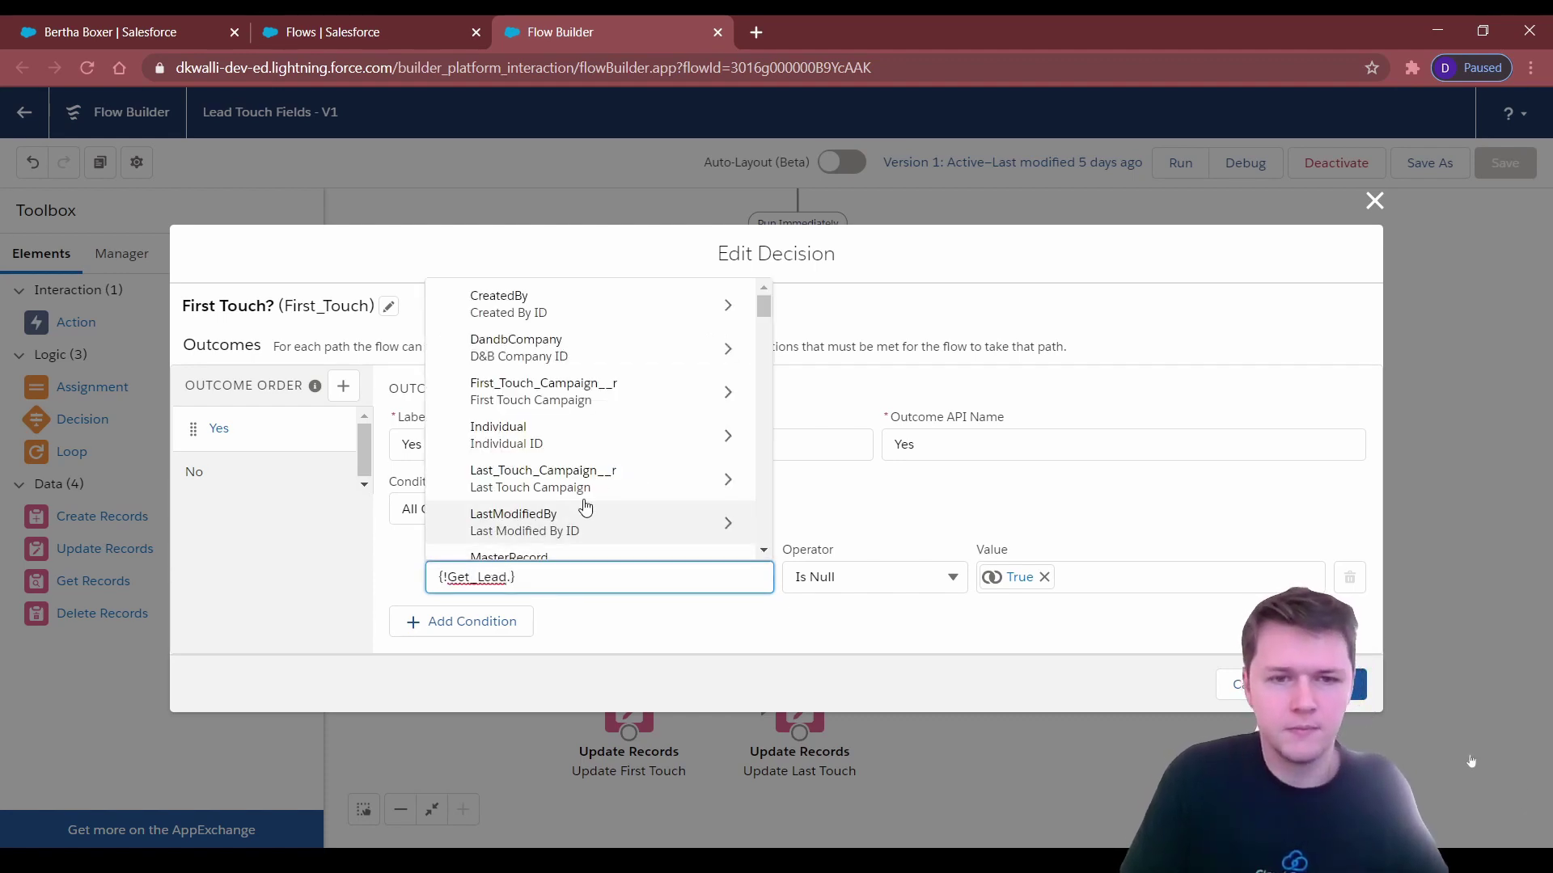
text(firdst)
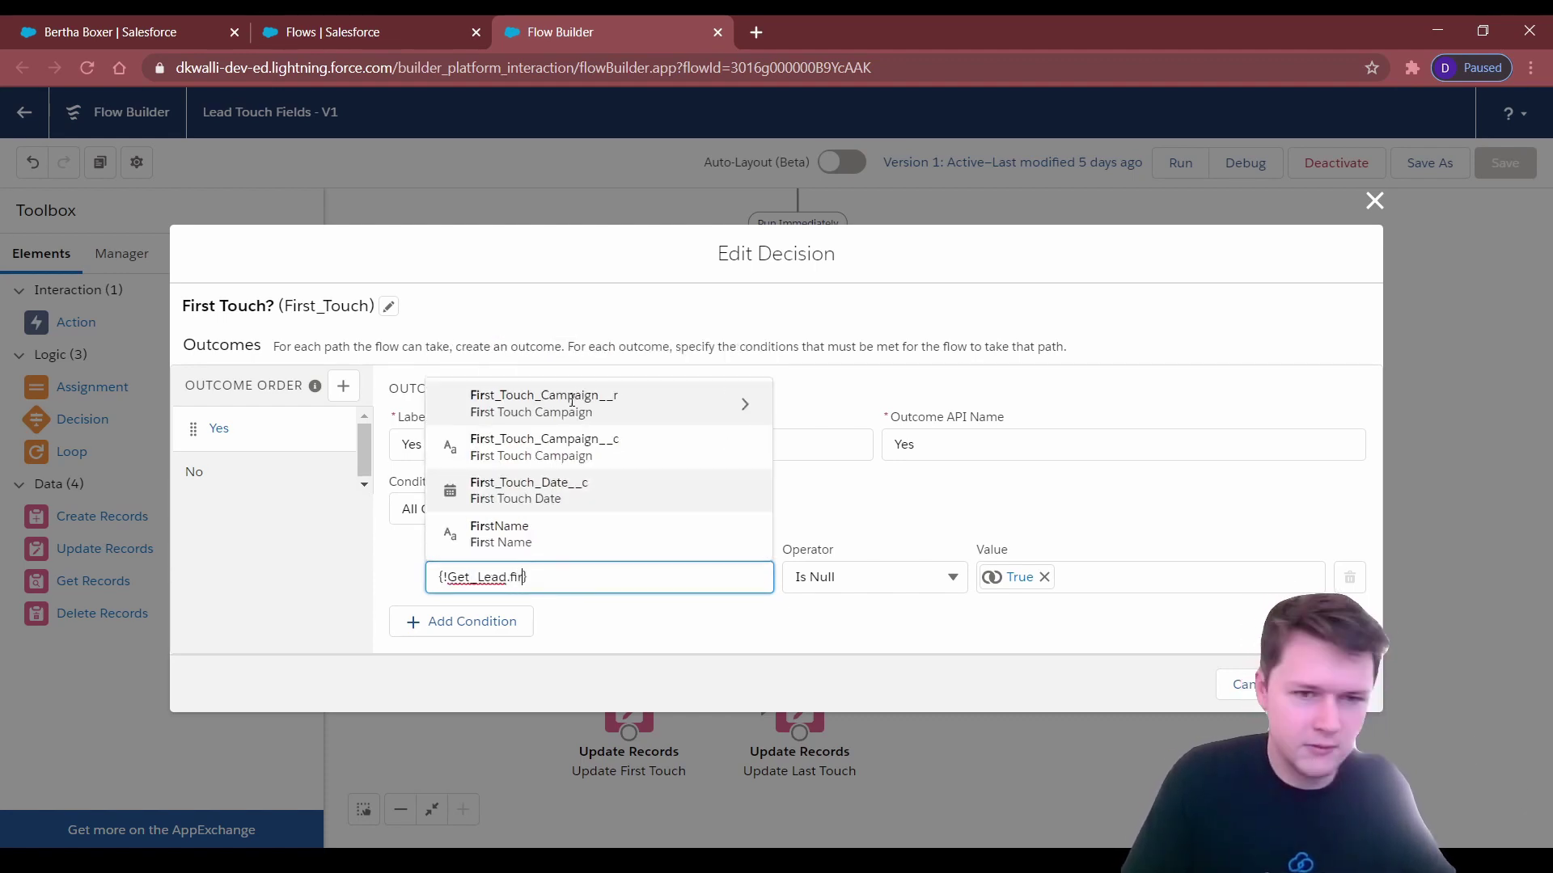
key(BackSpace)
key(BackSpace)
key(BackSpace)
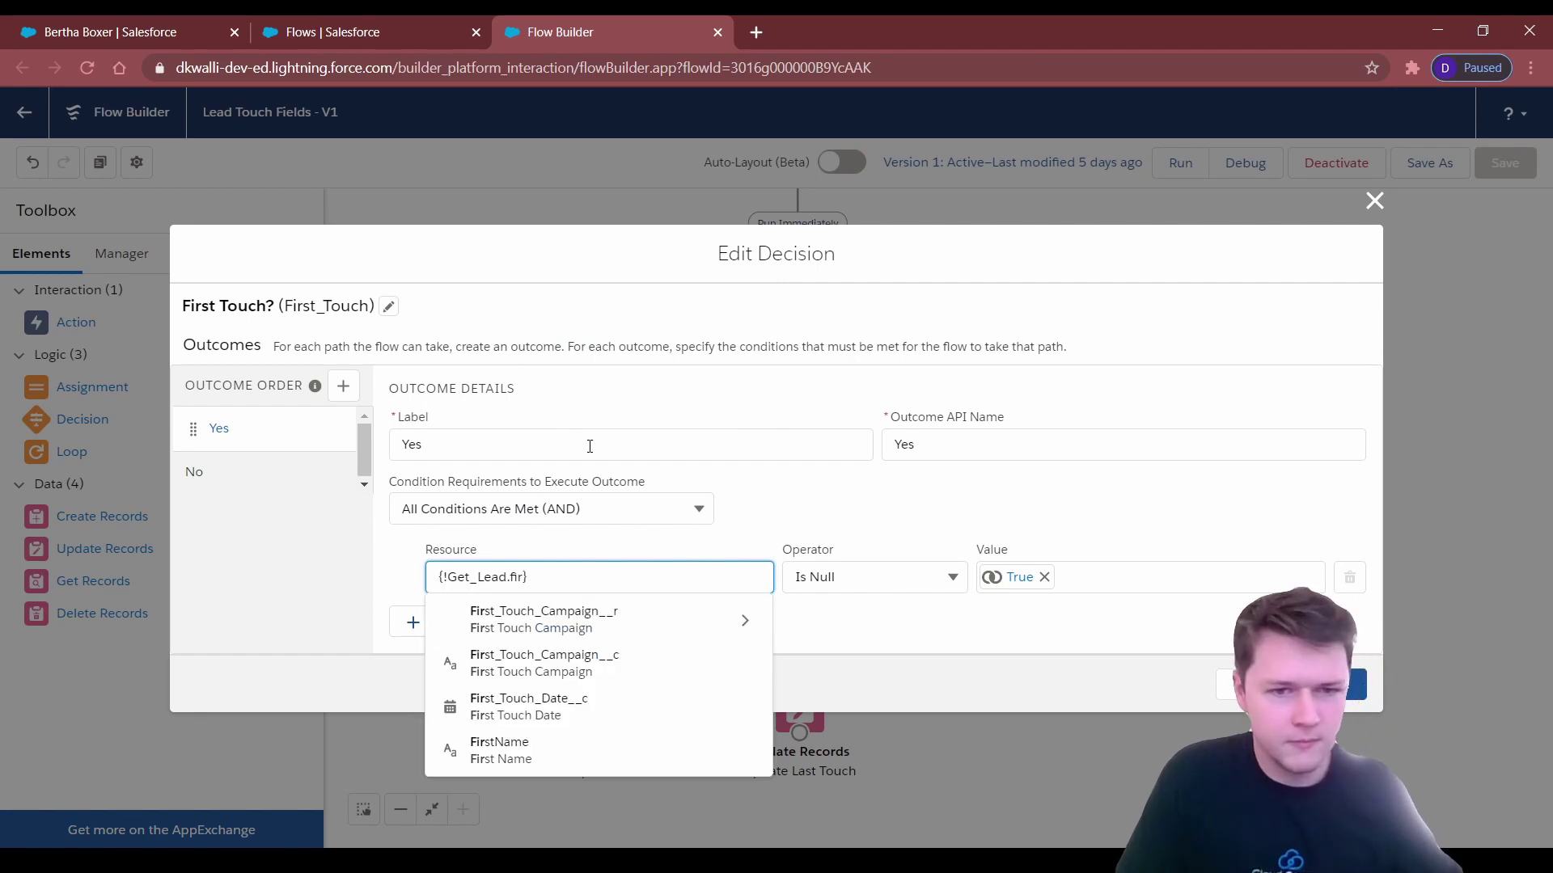
click(657, 680)
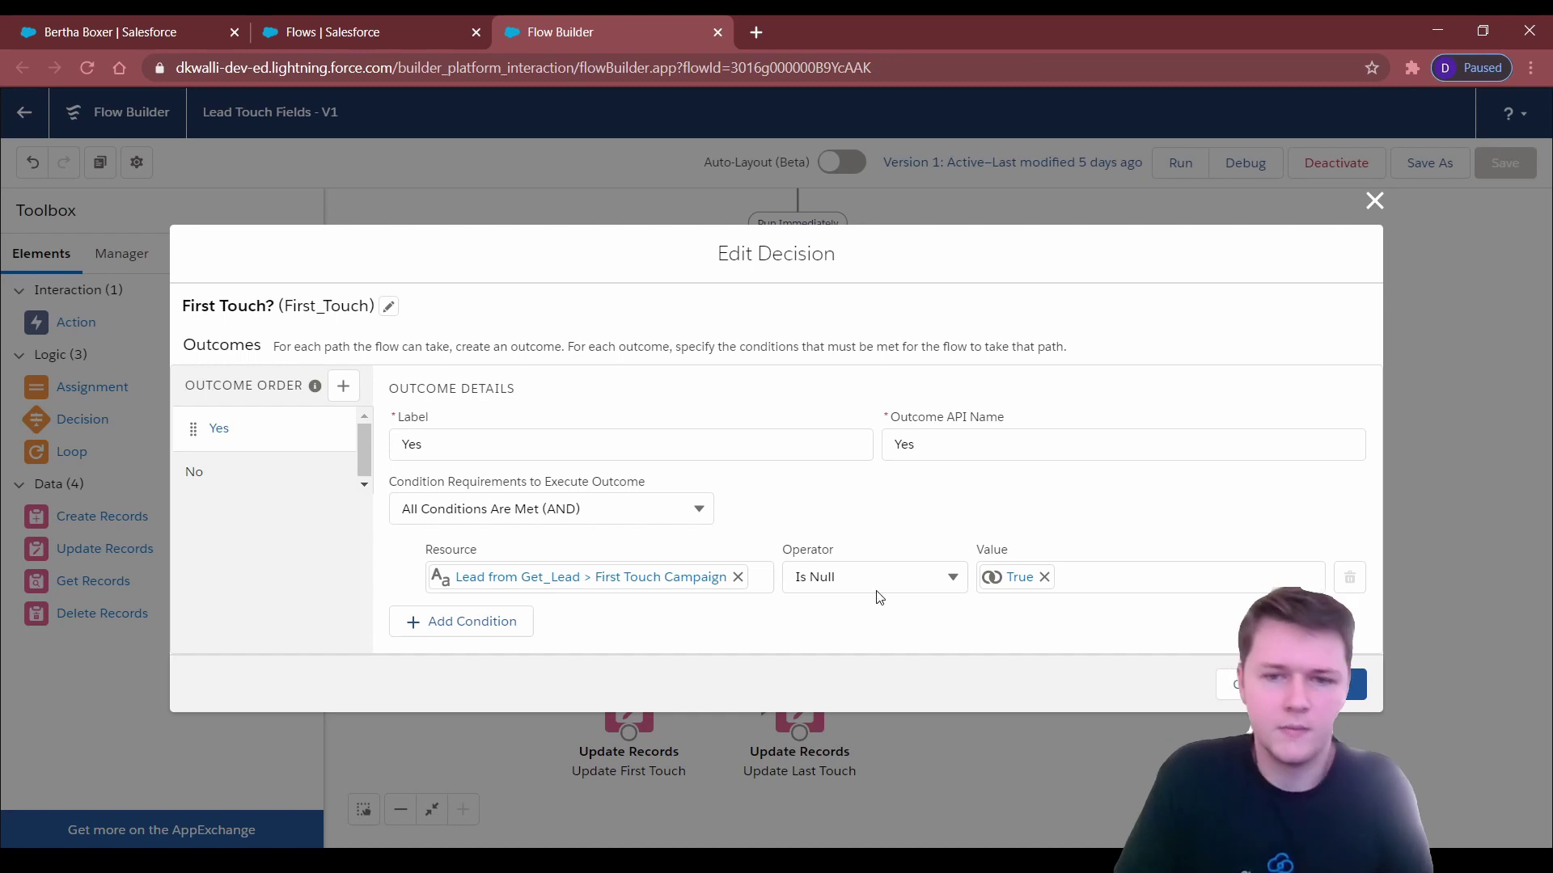
Check the operator choices for the Yes outcome's condition, and close the decision without saving.
click(805, 580)
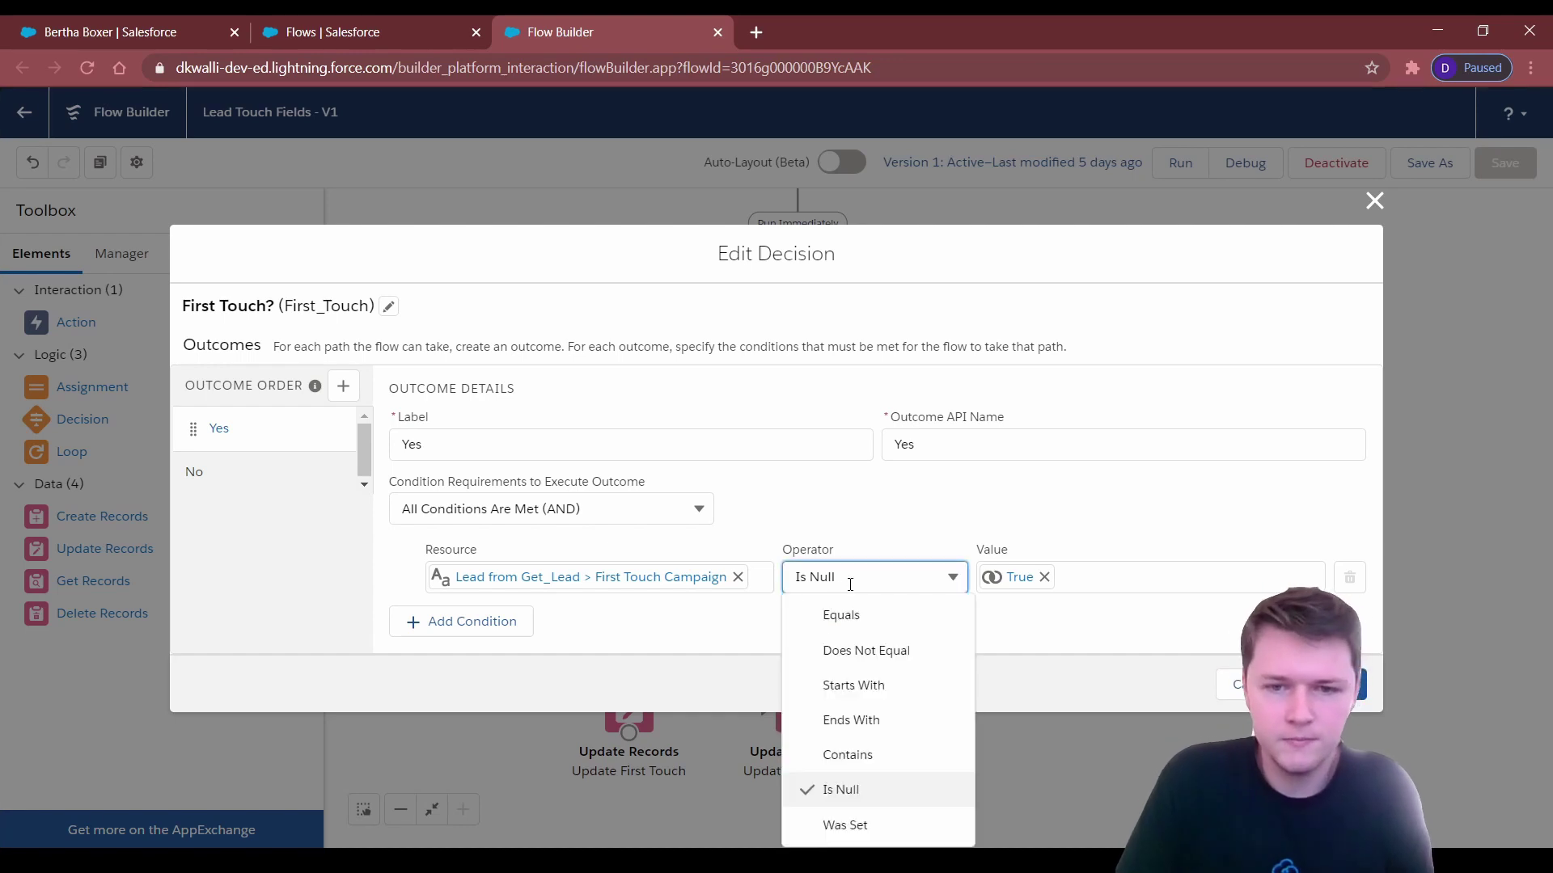
click(908, 546)
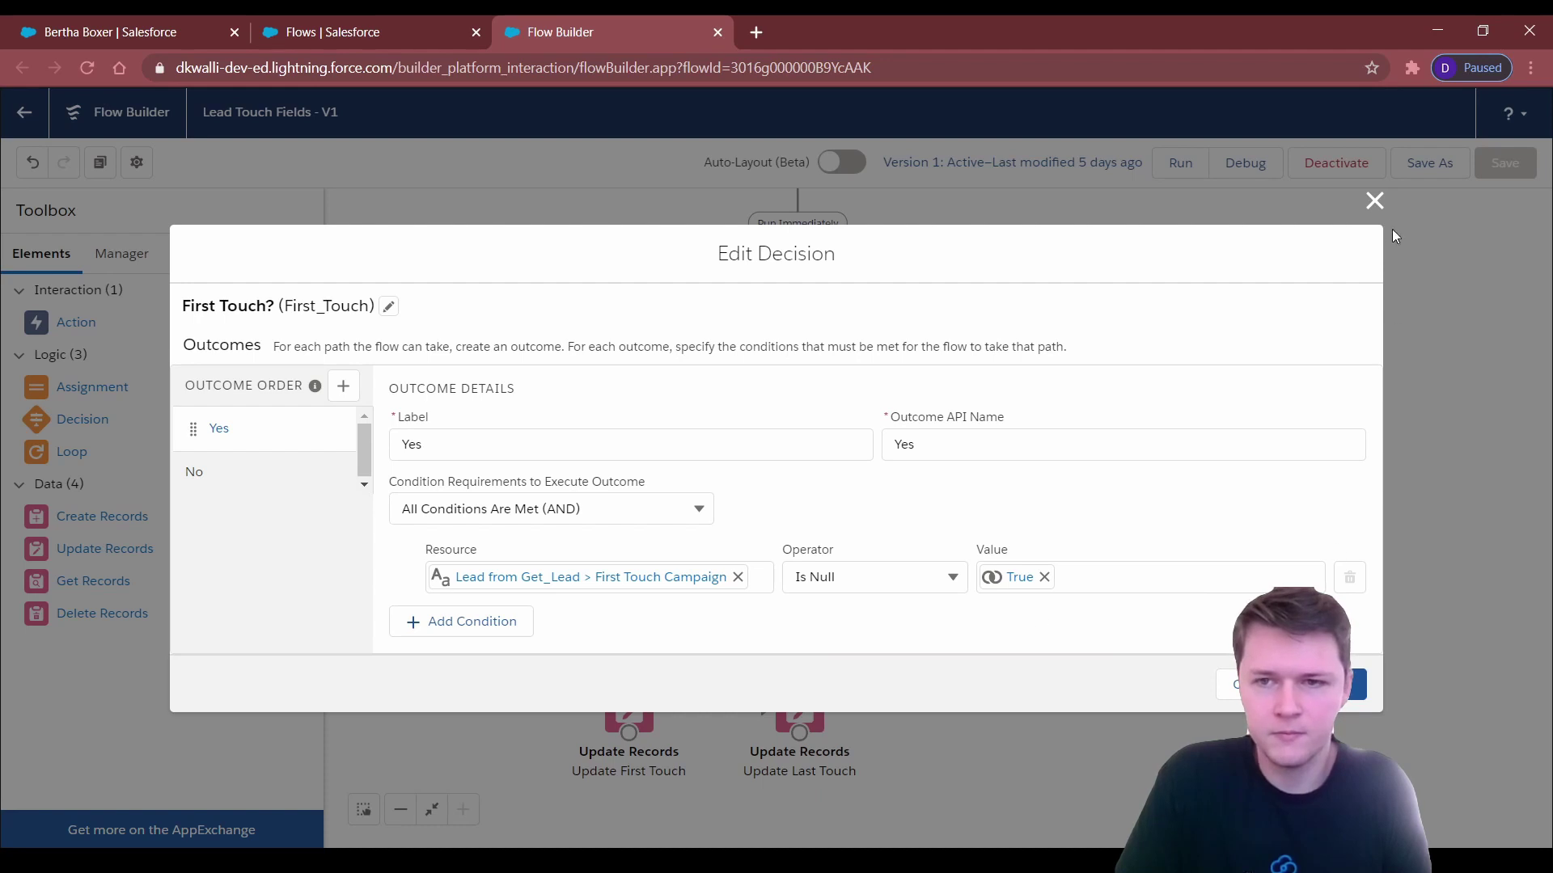
click(1375, 200)
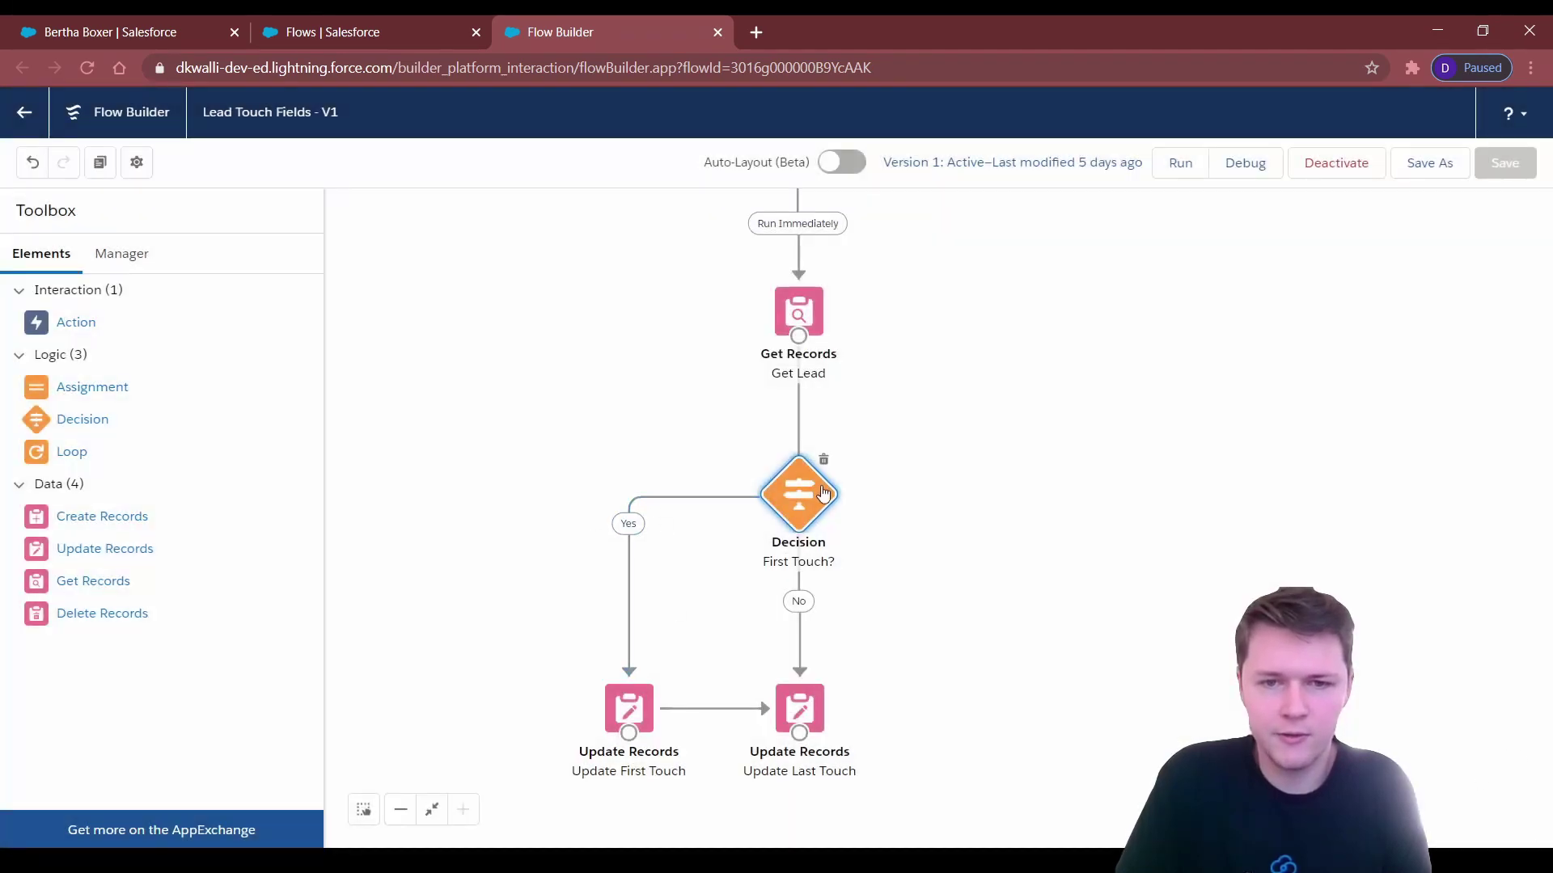
Reopen the First Touch? decision, review its No outcome, and close it without changes.
double_click(818, 497)
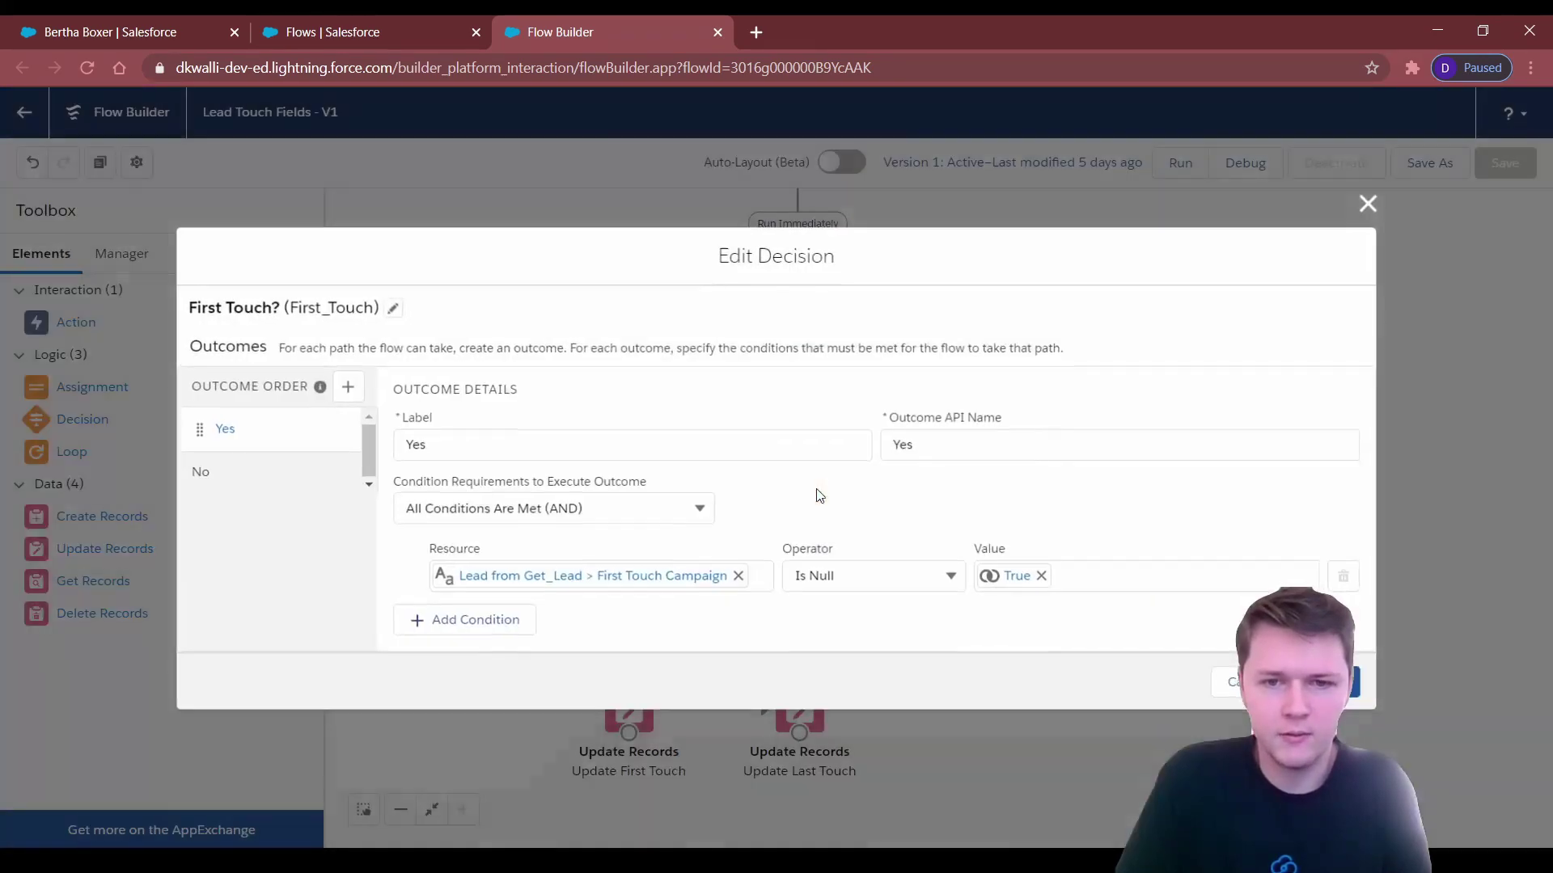
click(230, 473)
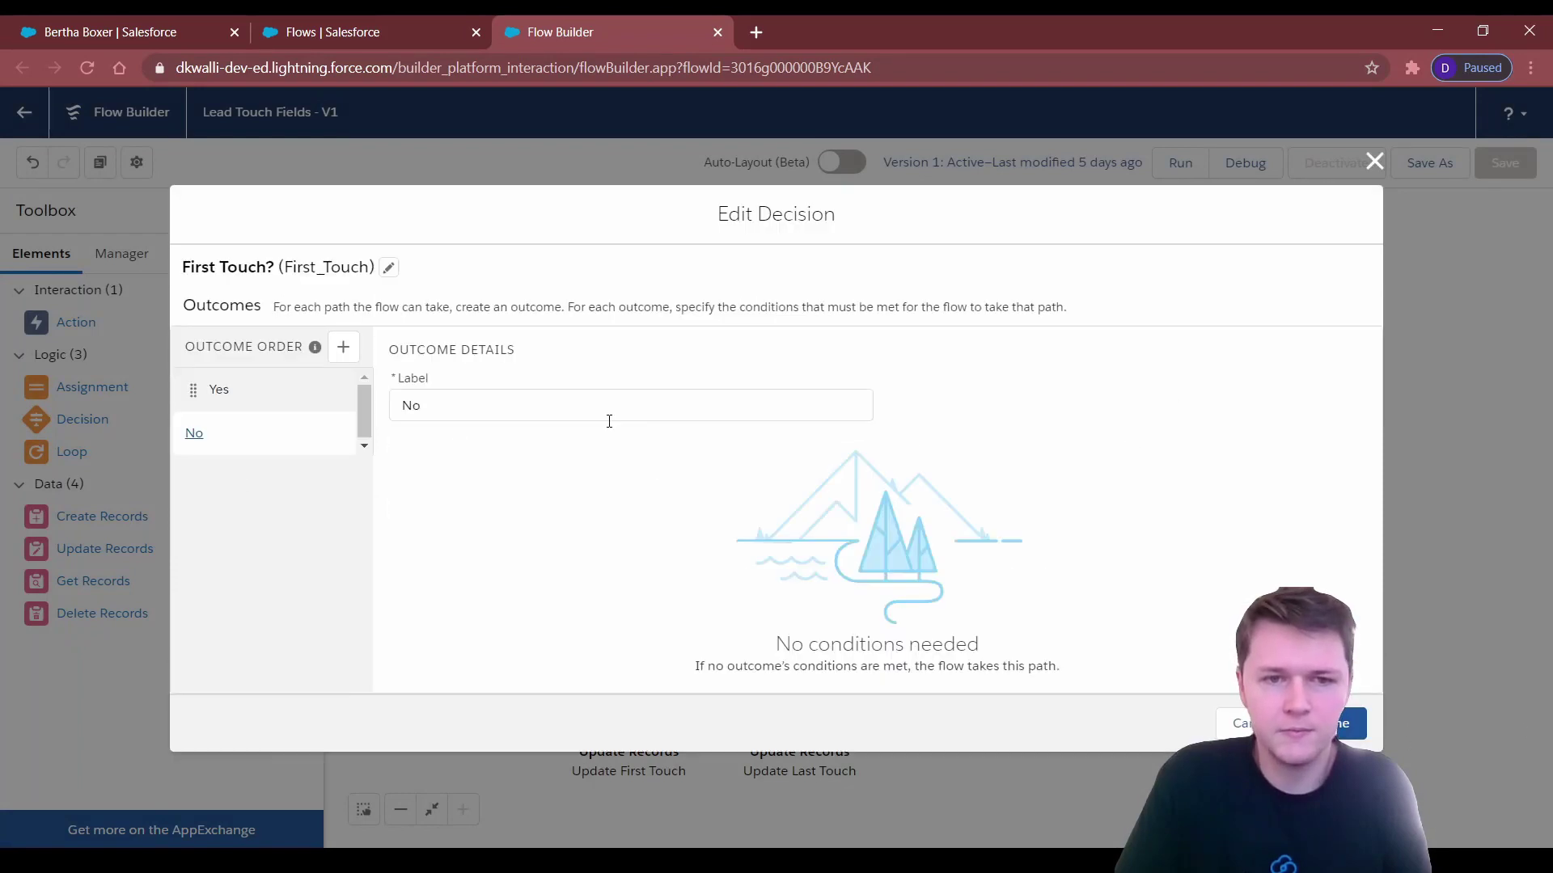
click(1374, 162)
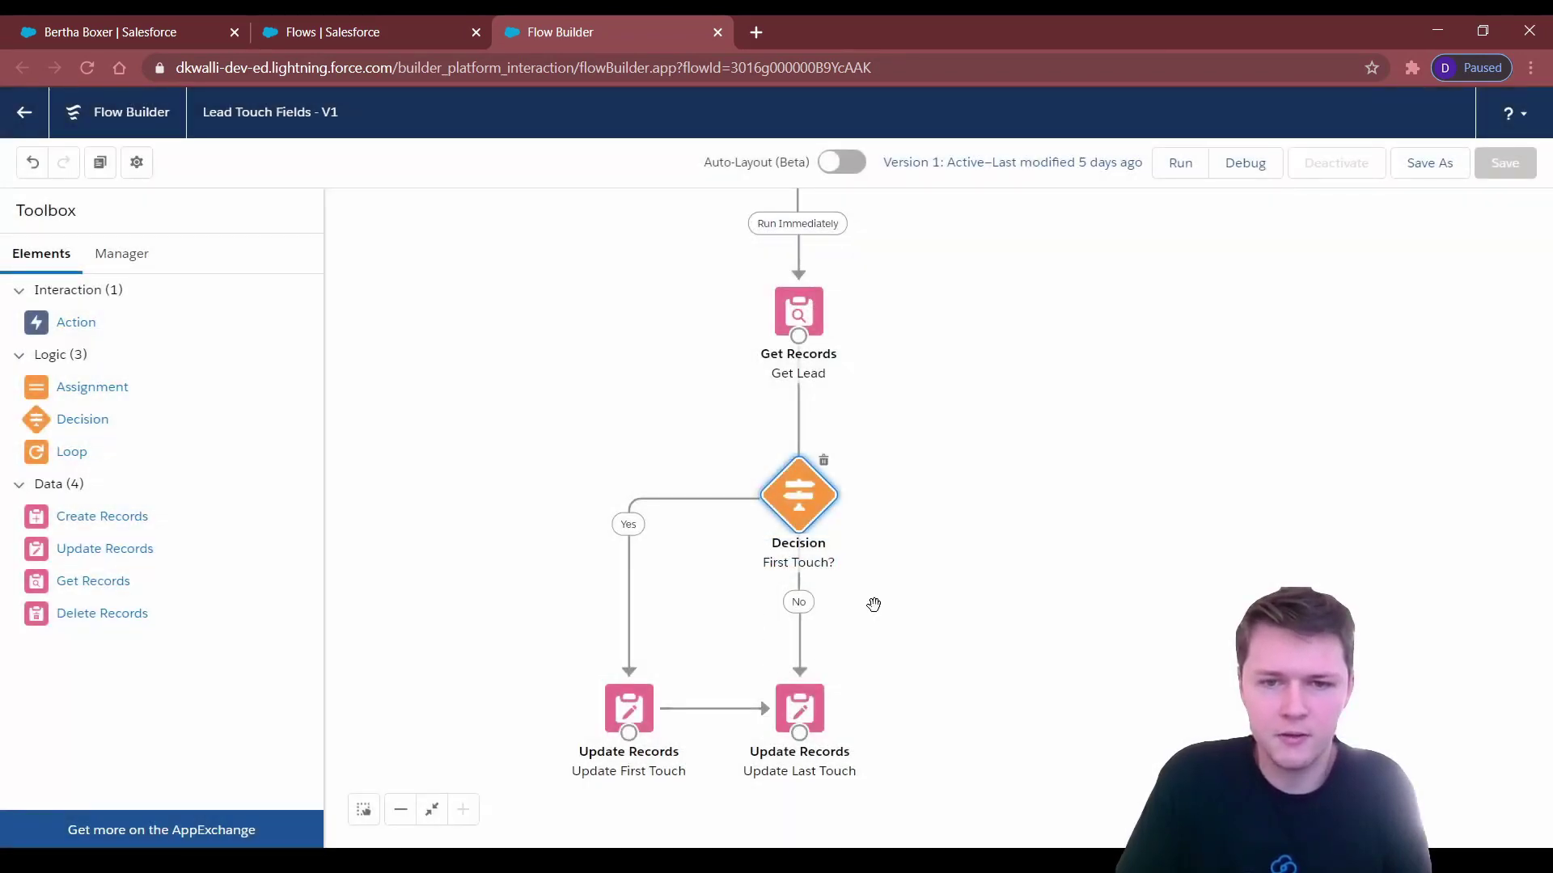
Open the Update First Touch element and examine its object type and the Id filter condition's value.
drag(1136, 577, 1209, 456)
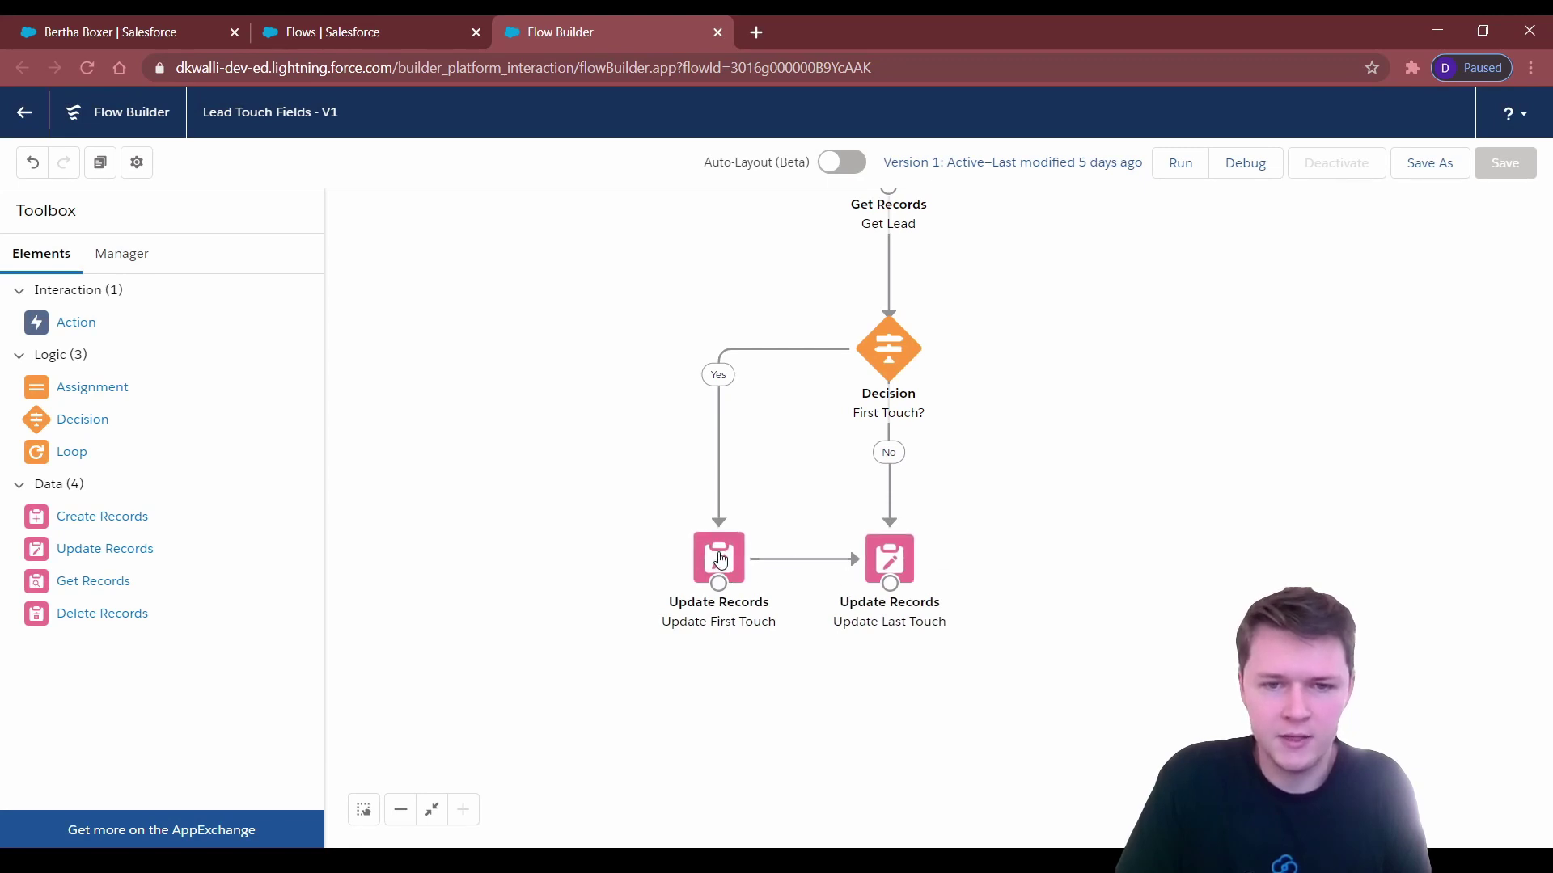
double_click(719, 558)
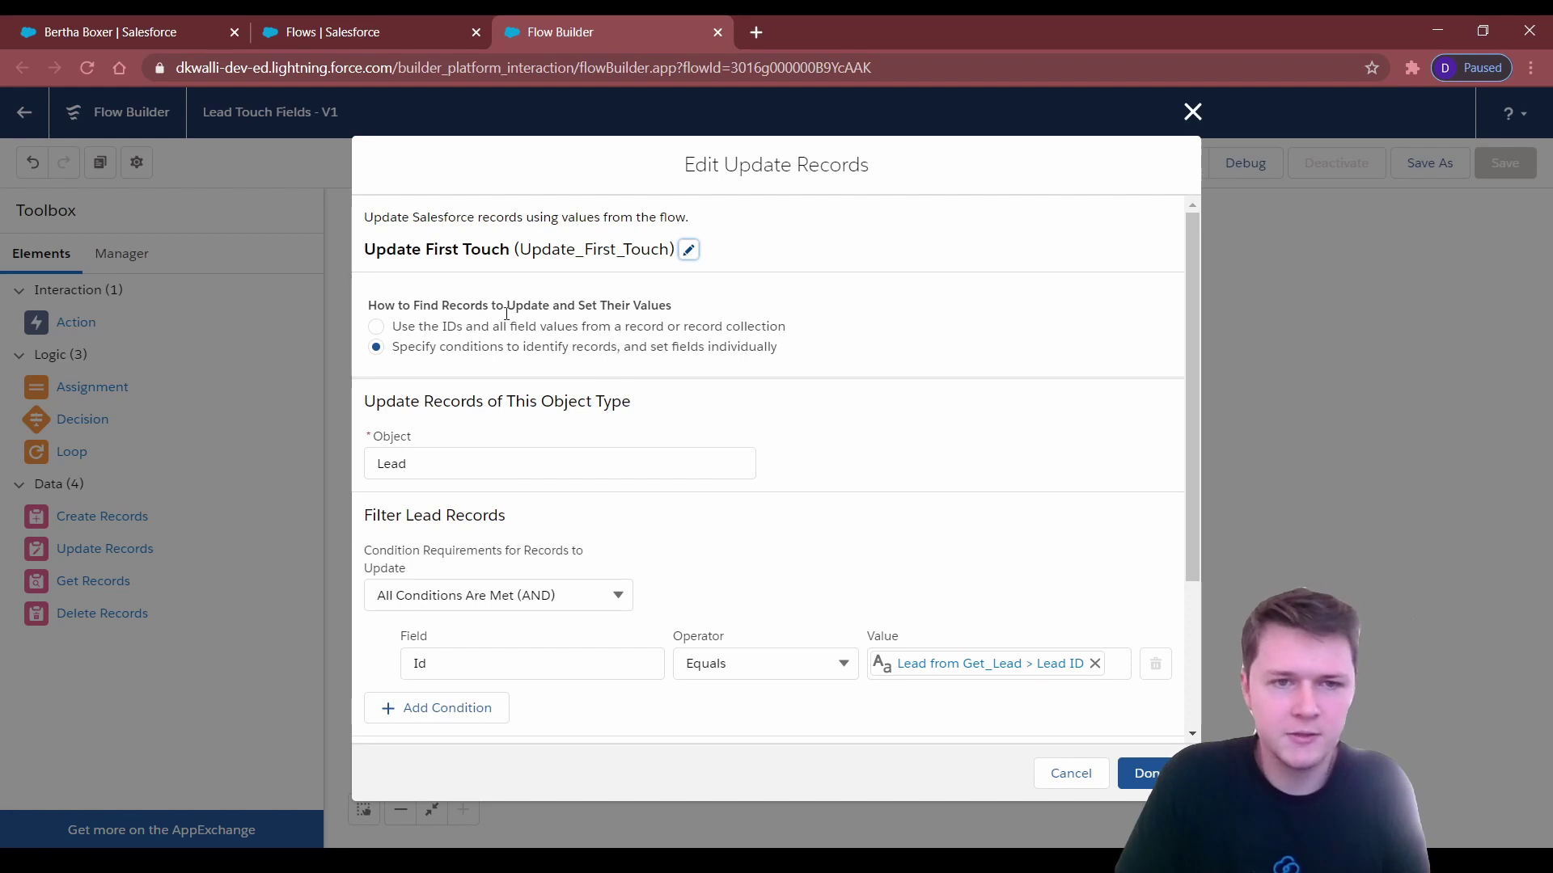
scroll(491, 419, down, 3)
scroll(490, 423, up, 3)
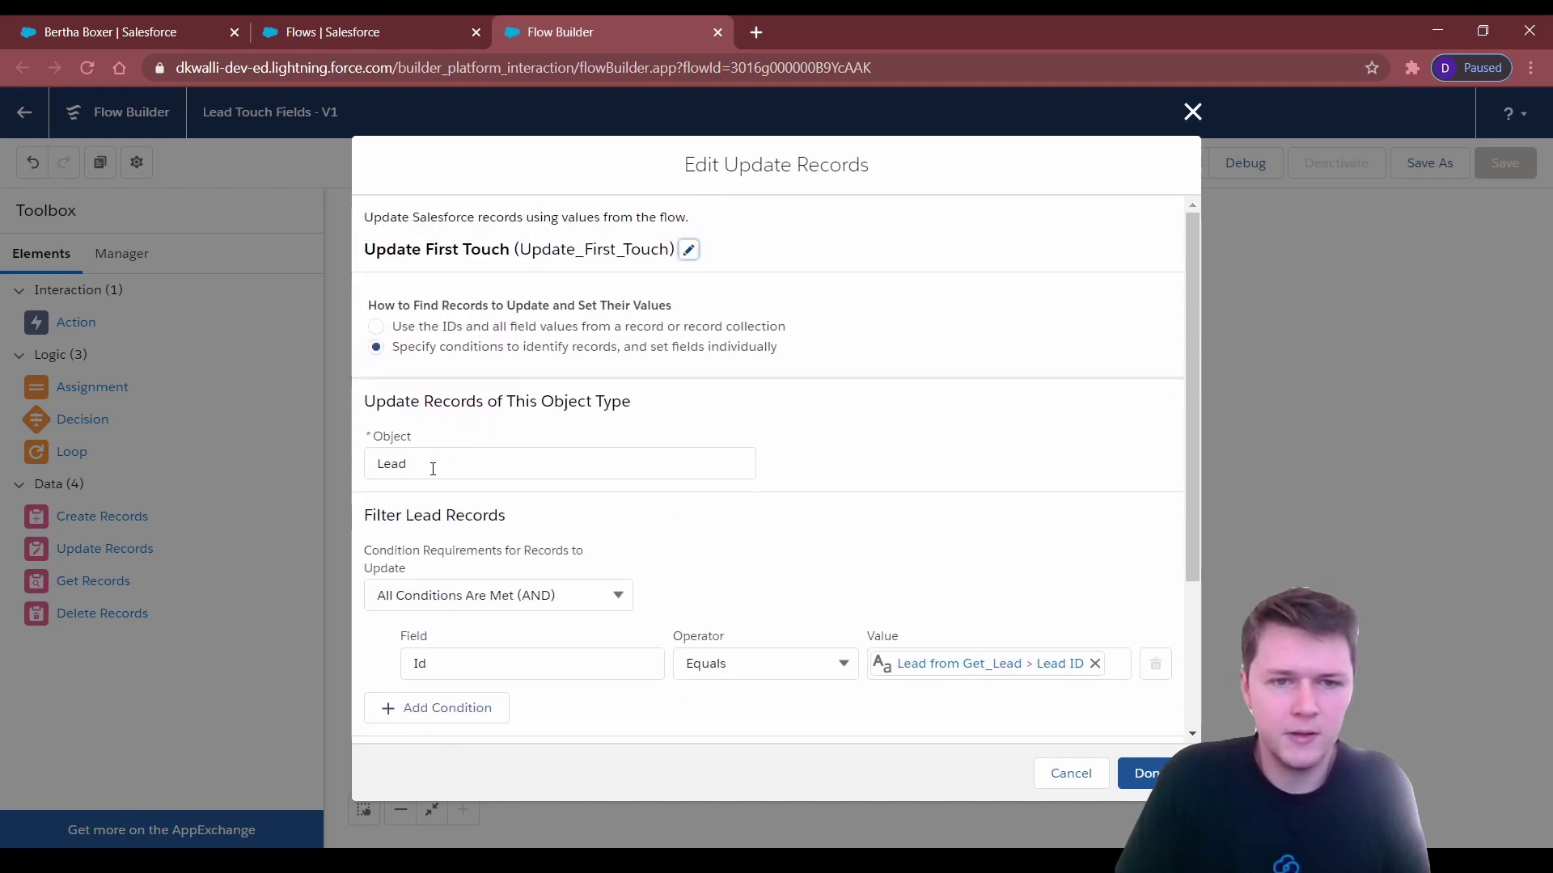
scroll(453, 465, down, 3)
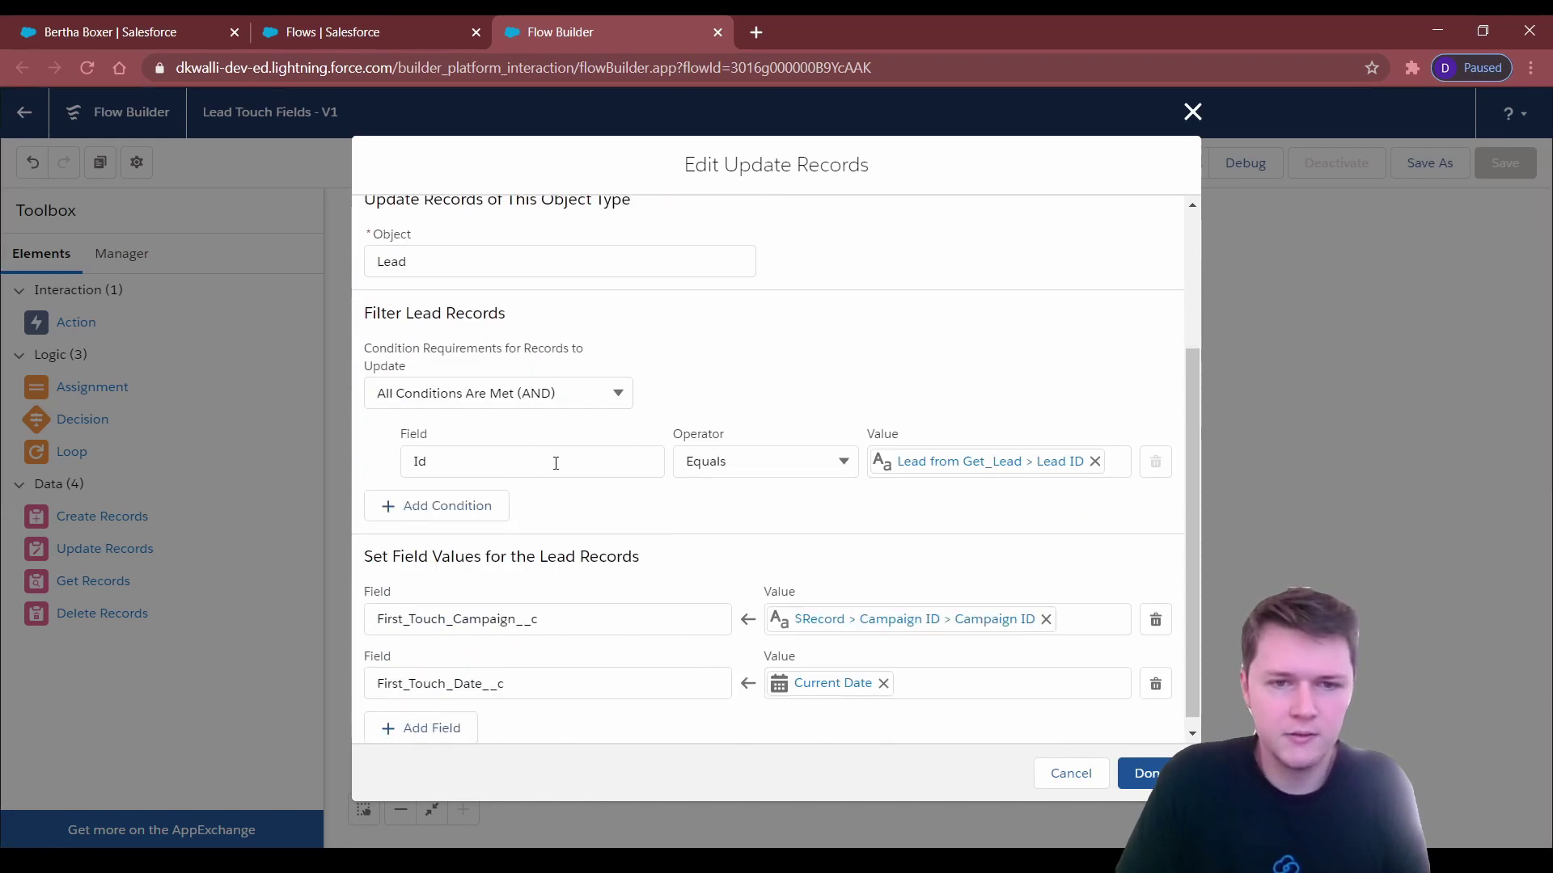
click(946, 467)
click(760, 361)
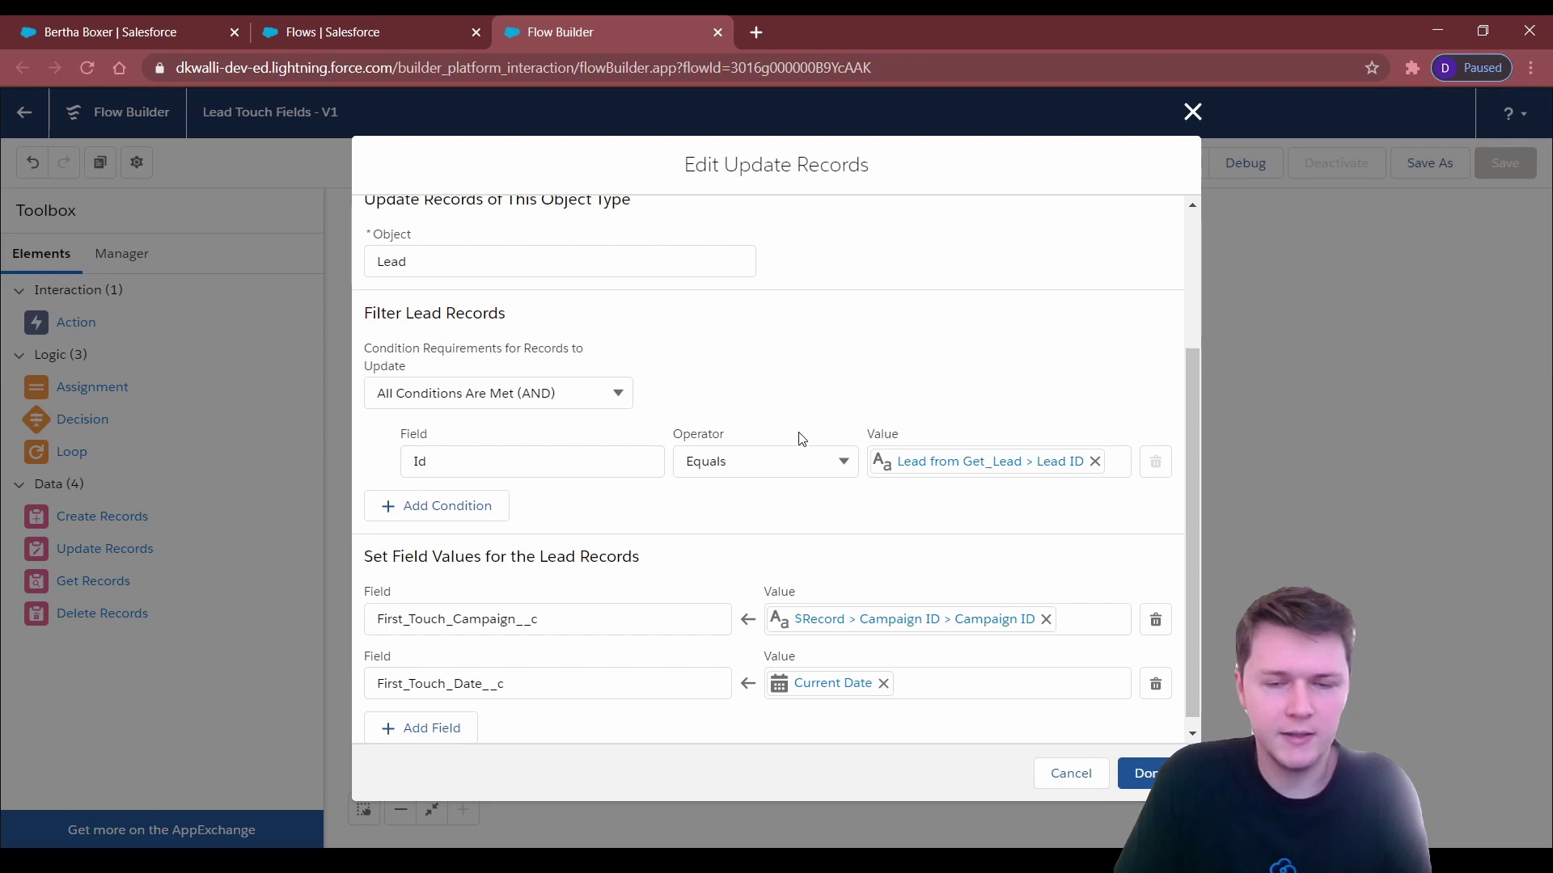
scroll(651, 342, down, 1)
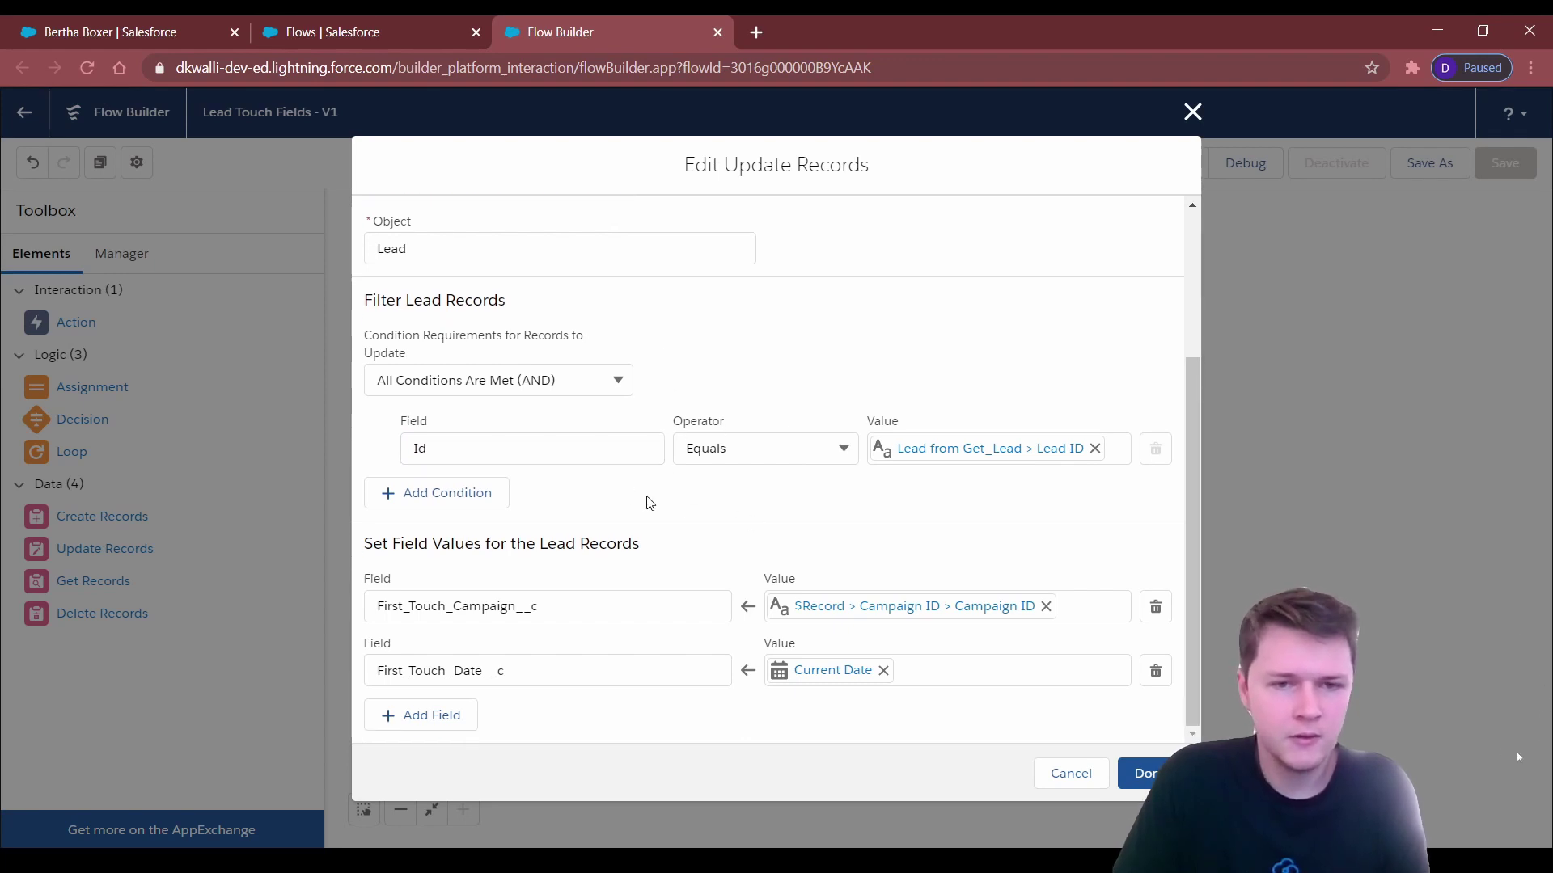
click(933, 455)
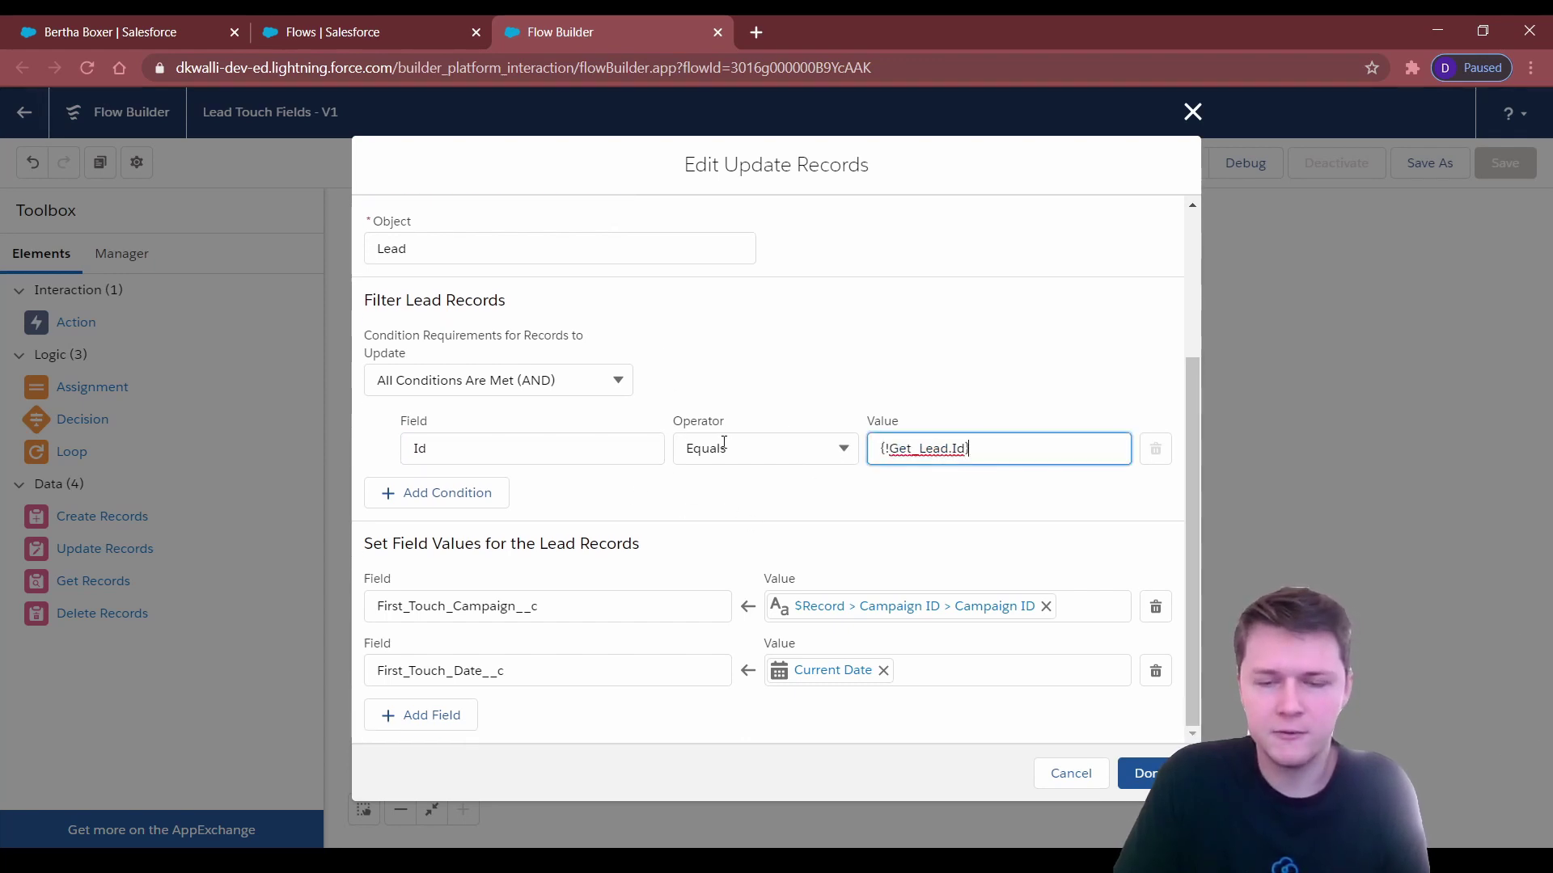
click(932, 327)
click(939, 462)
click(1049, 335)
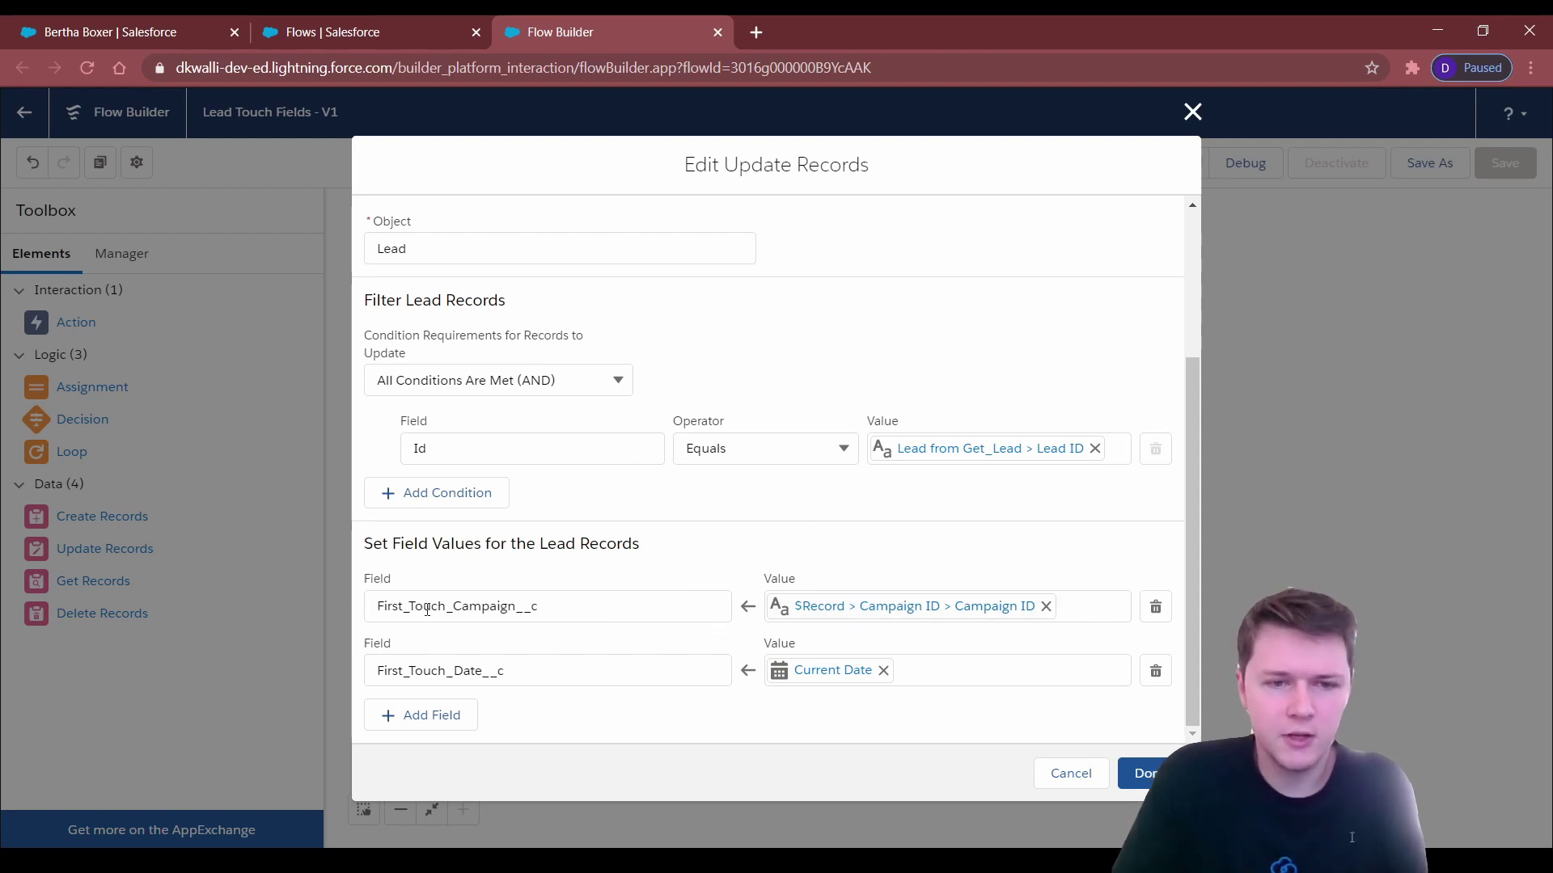
Examine the First_Touch_Campaign__c and First_Touch_Date__c value assignments in the Update First Touch element.
click(577, 599)
click(907, 569)
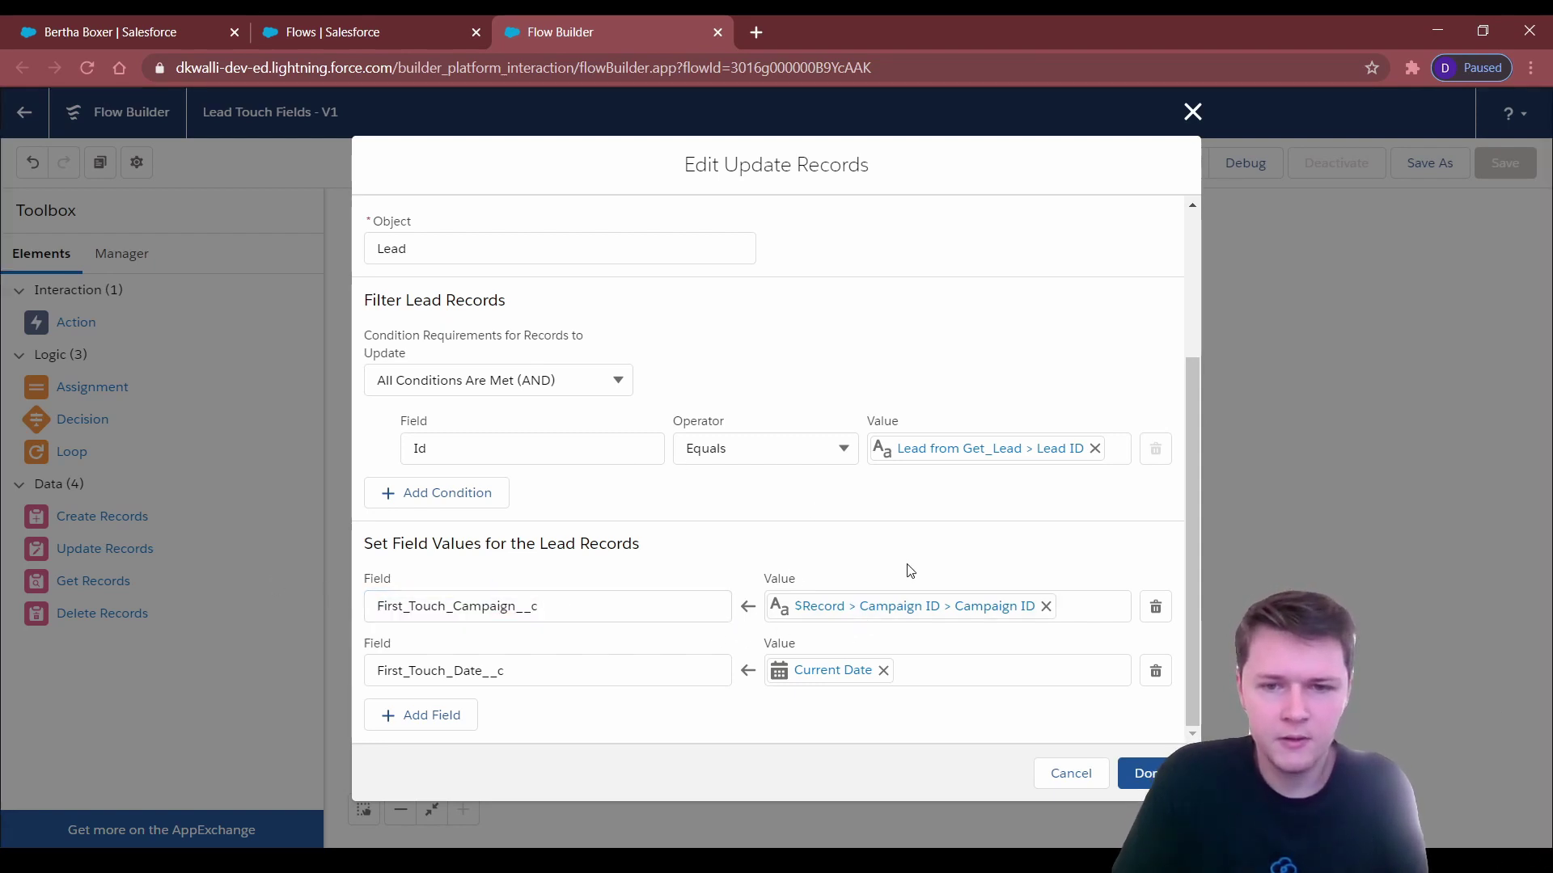
click(894, 608)
drag(782, 606, 926, 607)
click(682, 550)
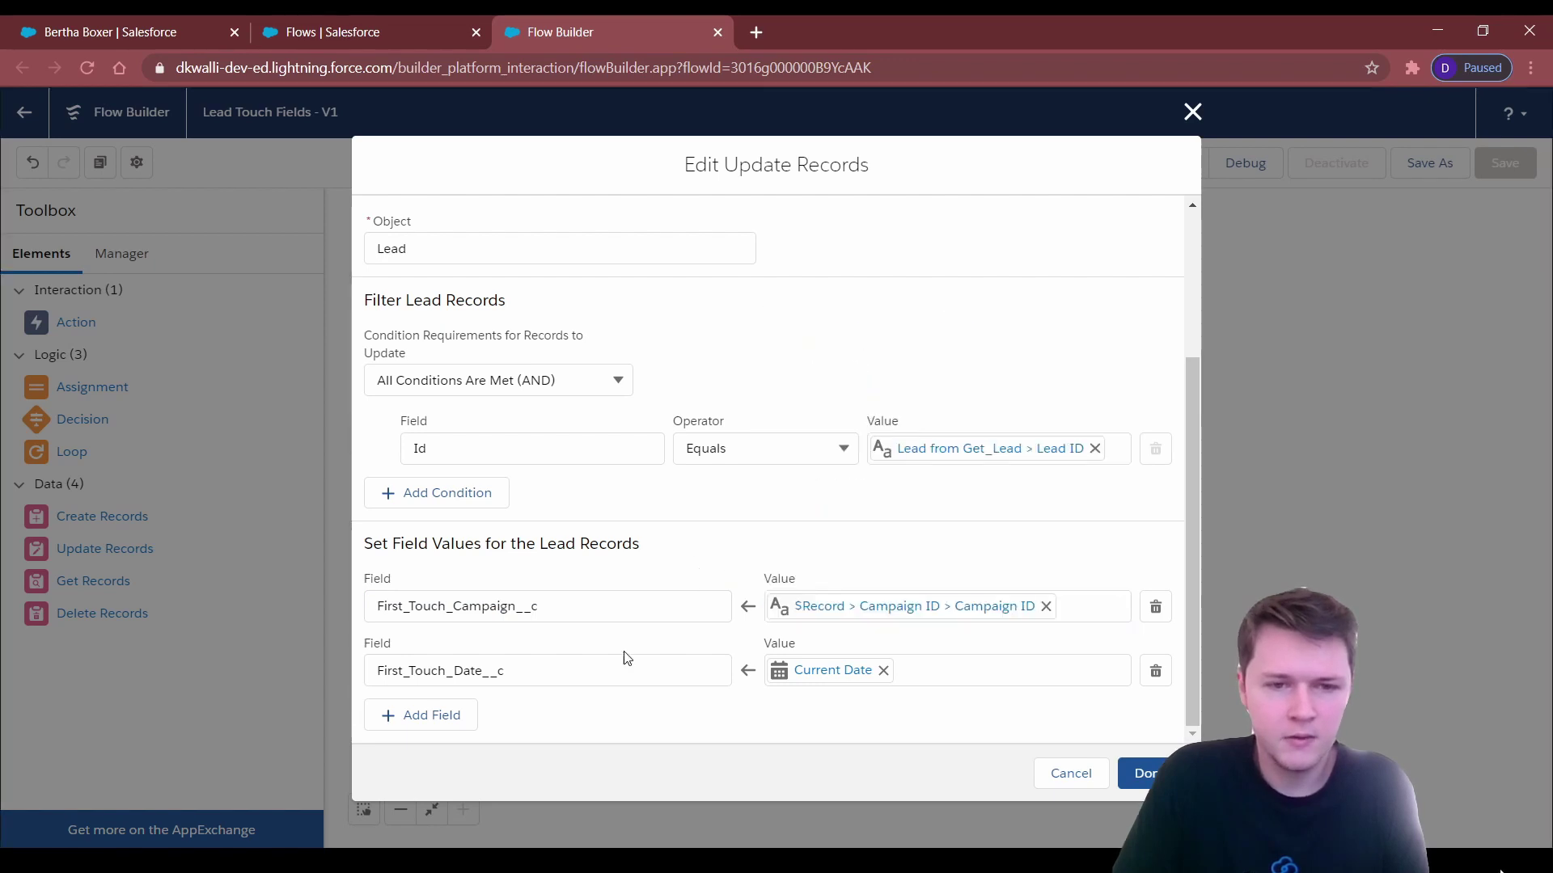
click(537, 668)
click(652, 641)
click(806, 671)
click(749, 673)
Set the First_Touch_Date__c value to the $Flow variable Current Date, and confirm the Update First Touch element.
click(883, 671)
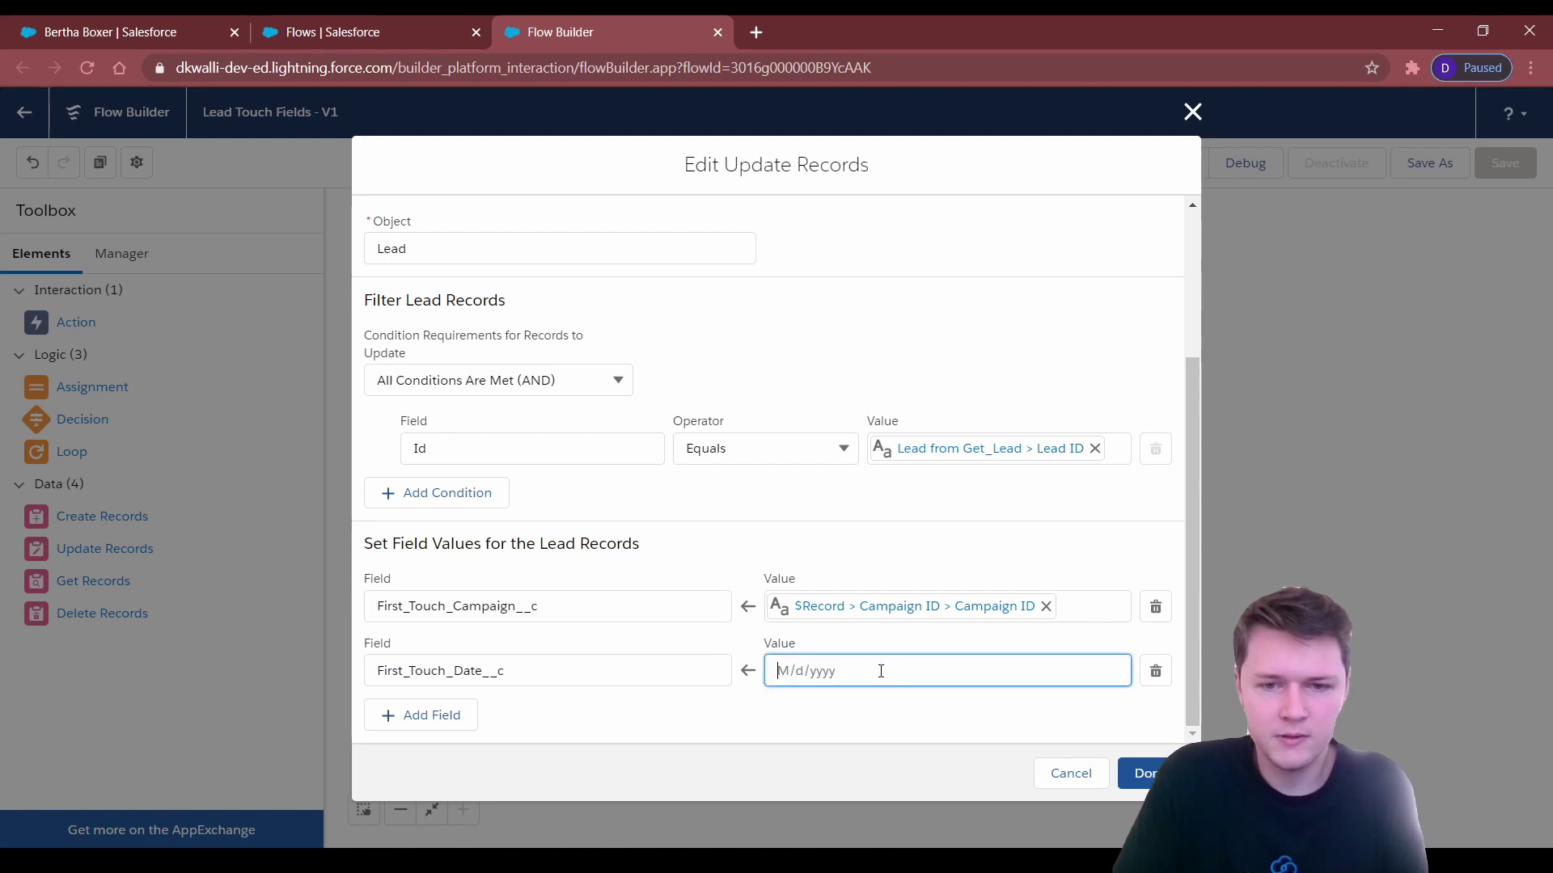
scroll(881, 604, down, 2)
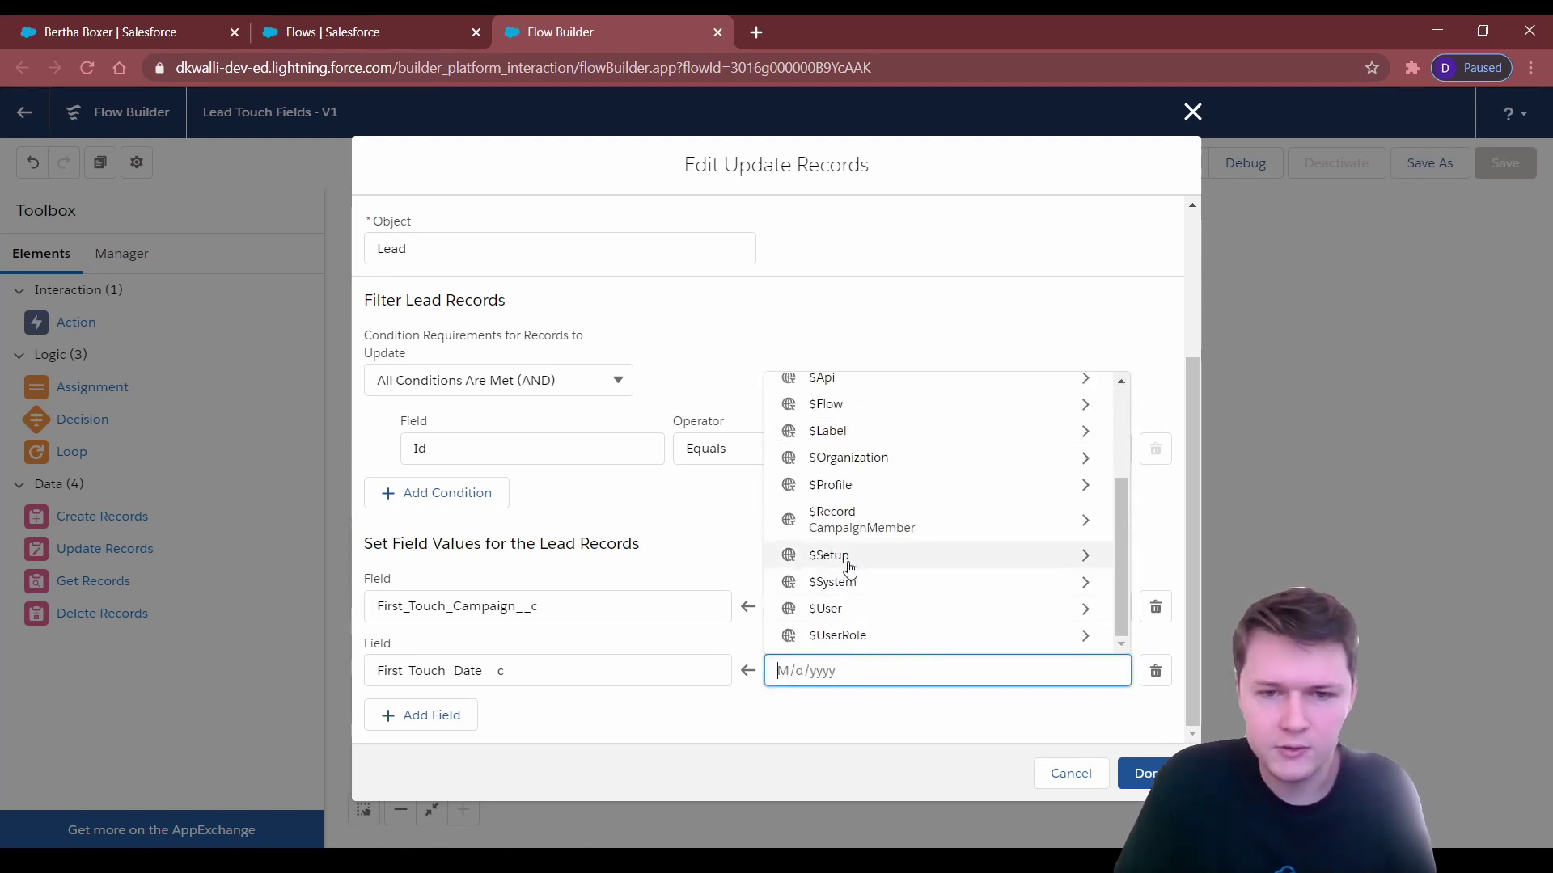
scroll(857, 572, up, 3)
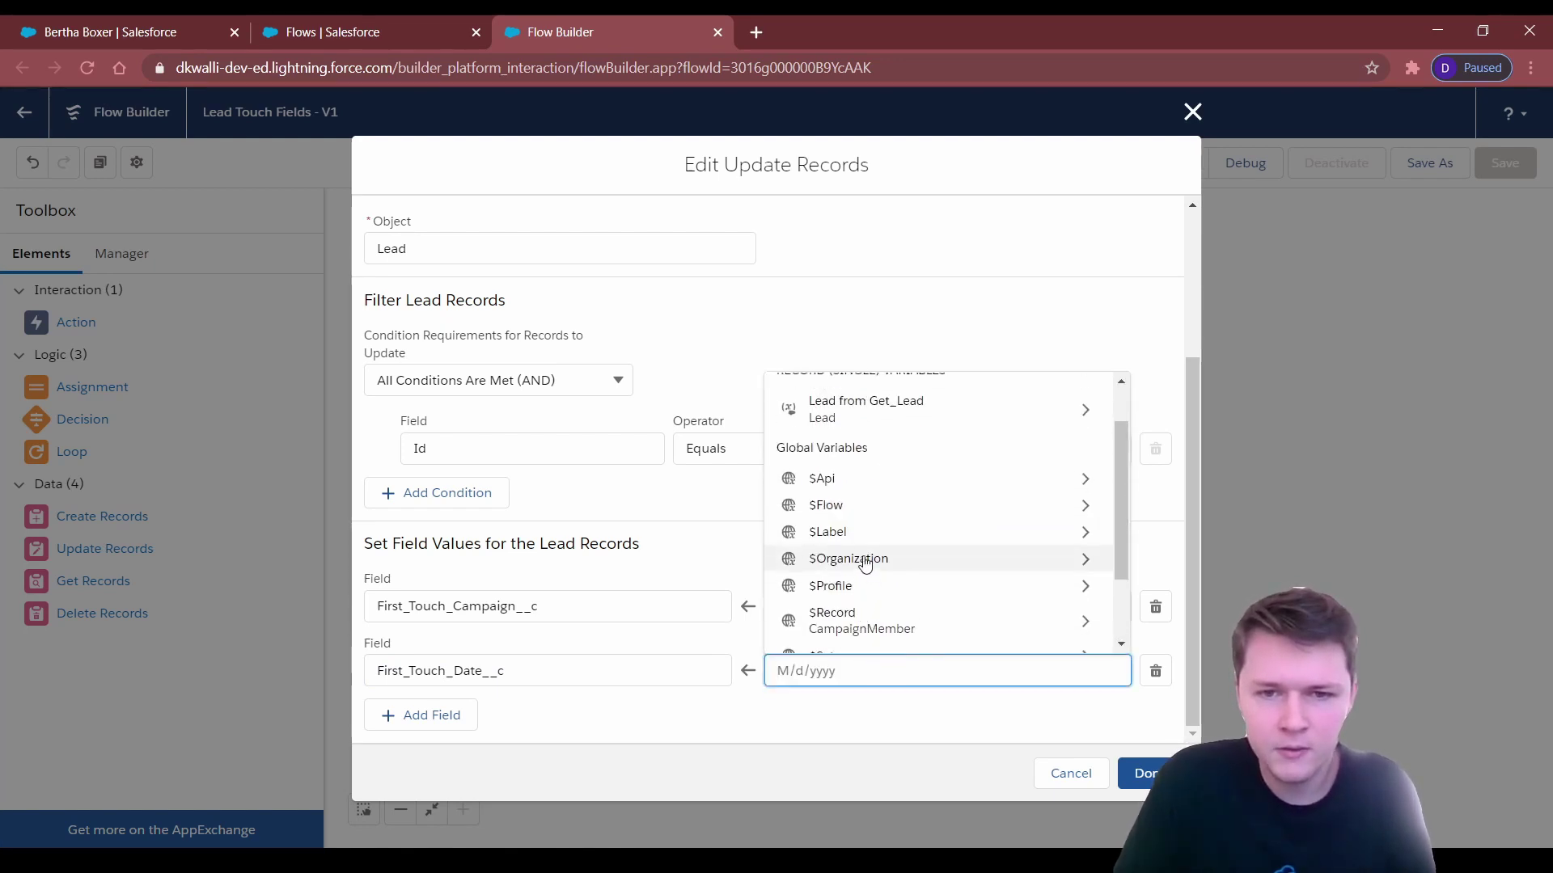
click(836, 510)
click(808, 716)
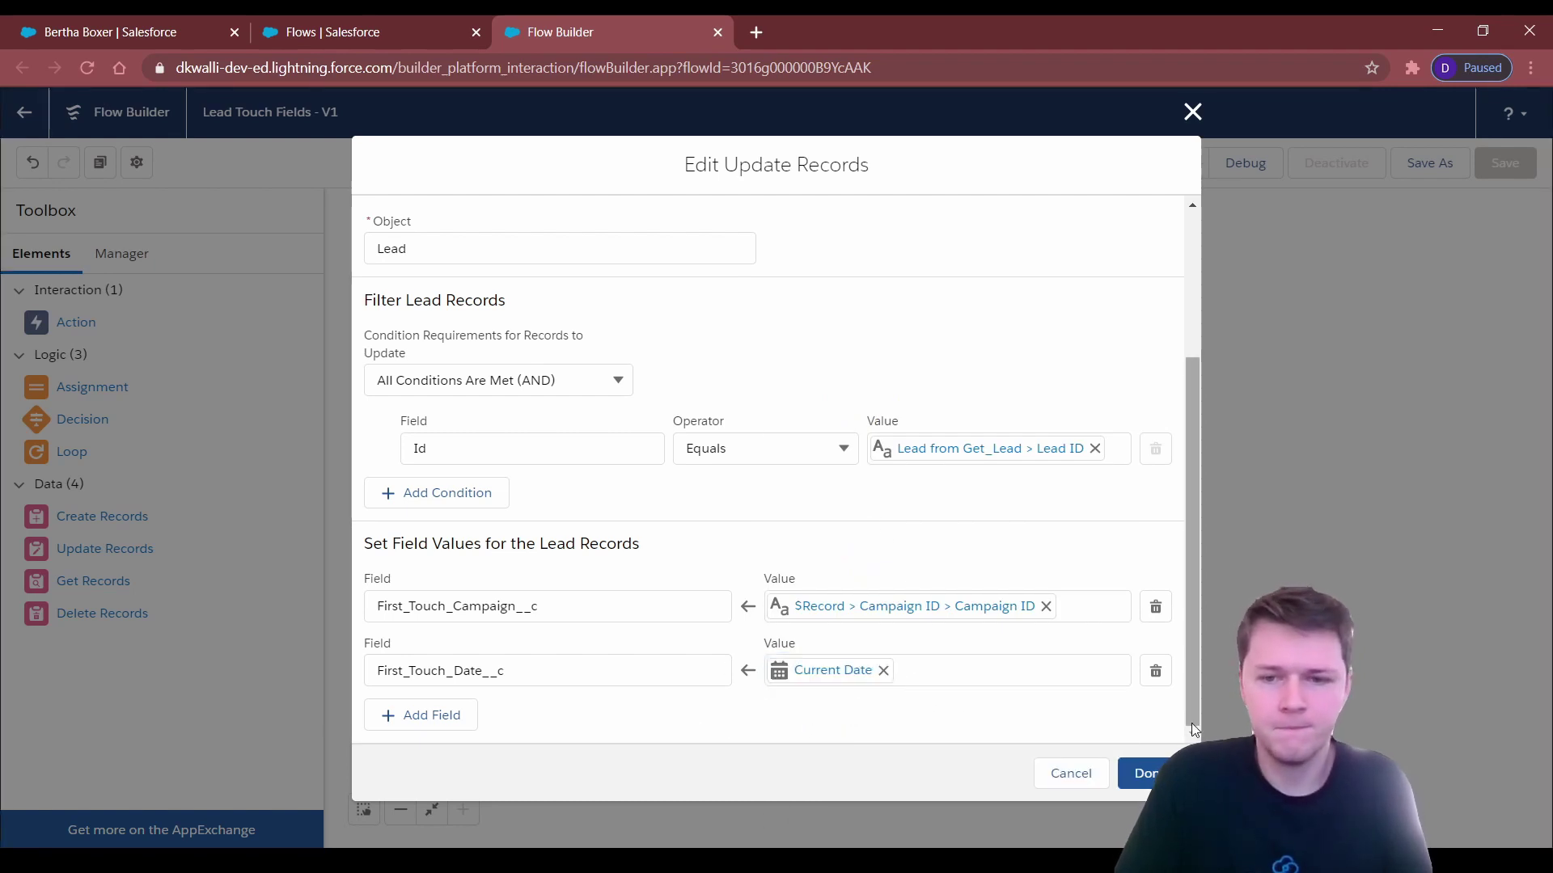
click(1146, 774)
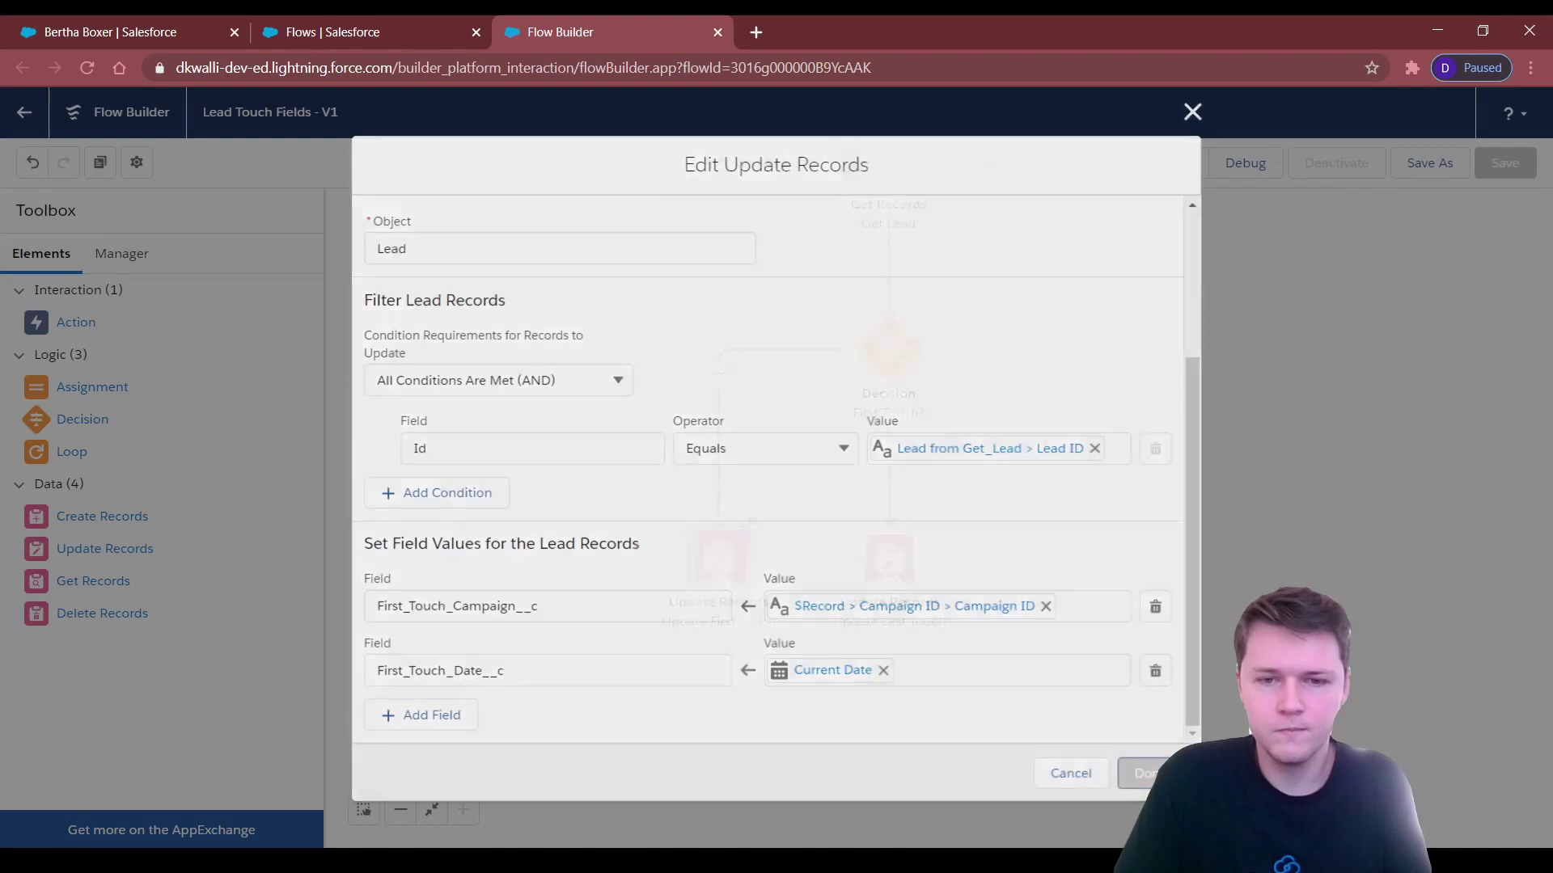
Examine the Update Last Touch element's filter and its last touch campaign and date assignments, and close it without changes.
double_click(892, 569)
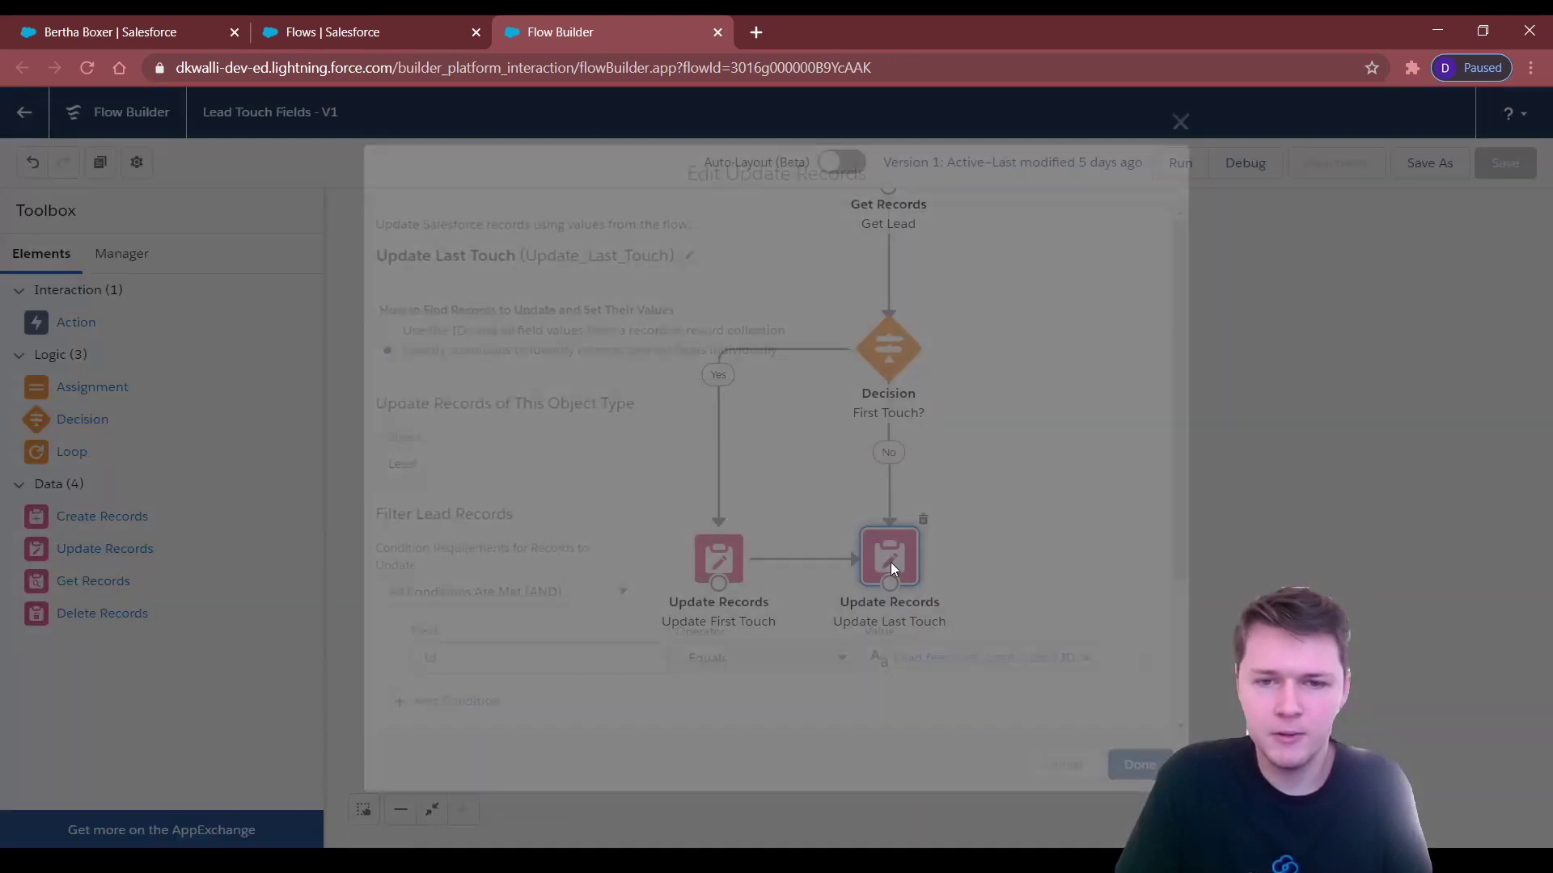
scroll(738, 516, down, 2)
scroll(738, 516, down, 1)
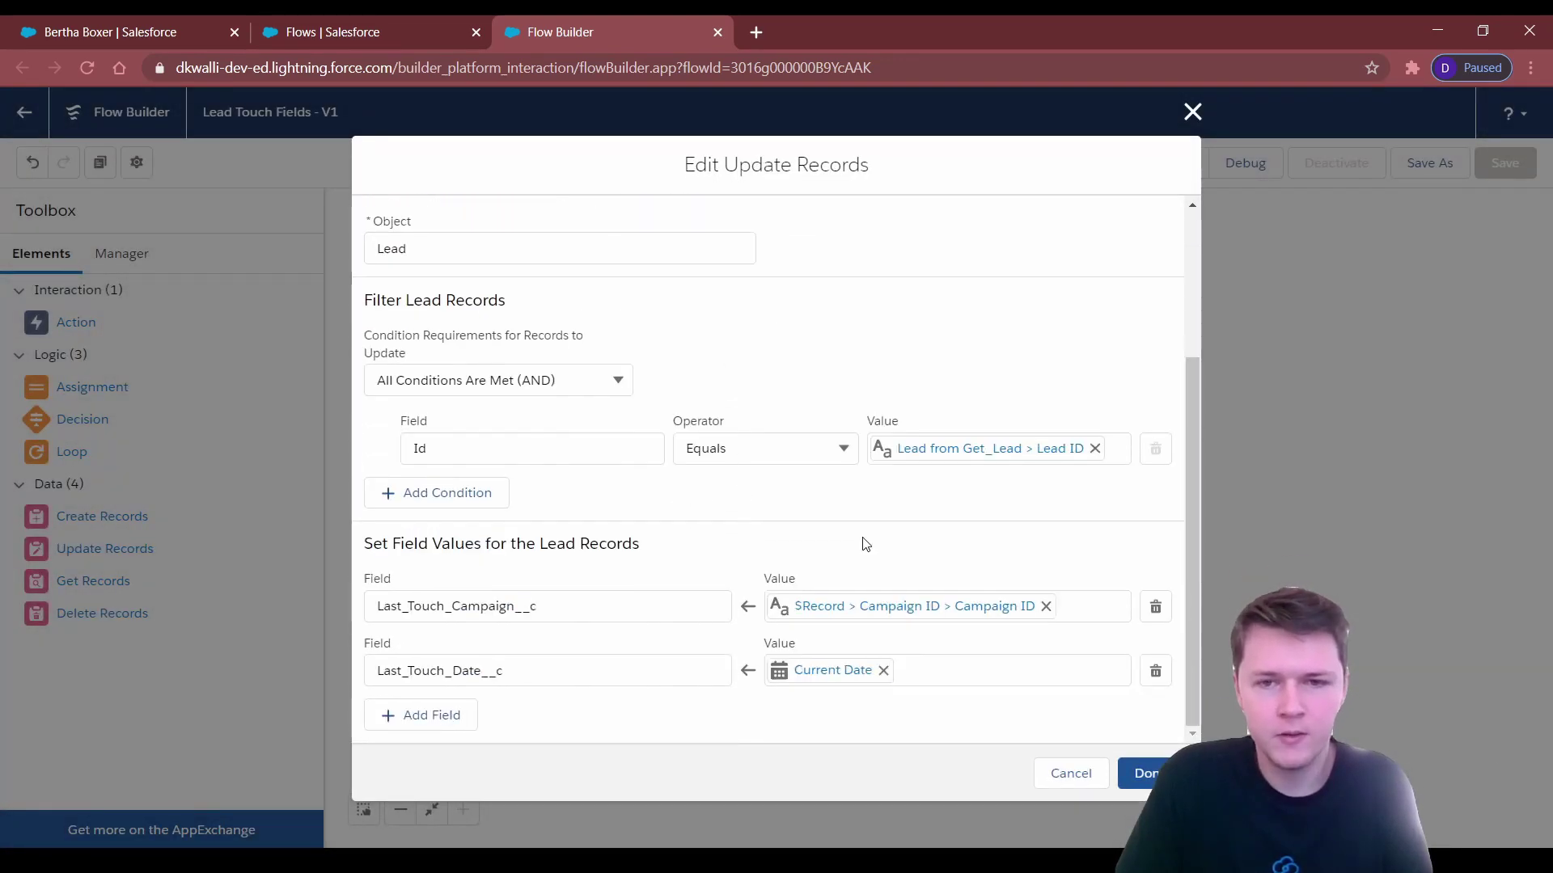
click(564, 606)
double_click(564, 602)
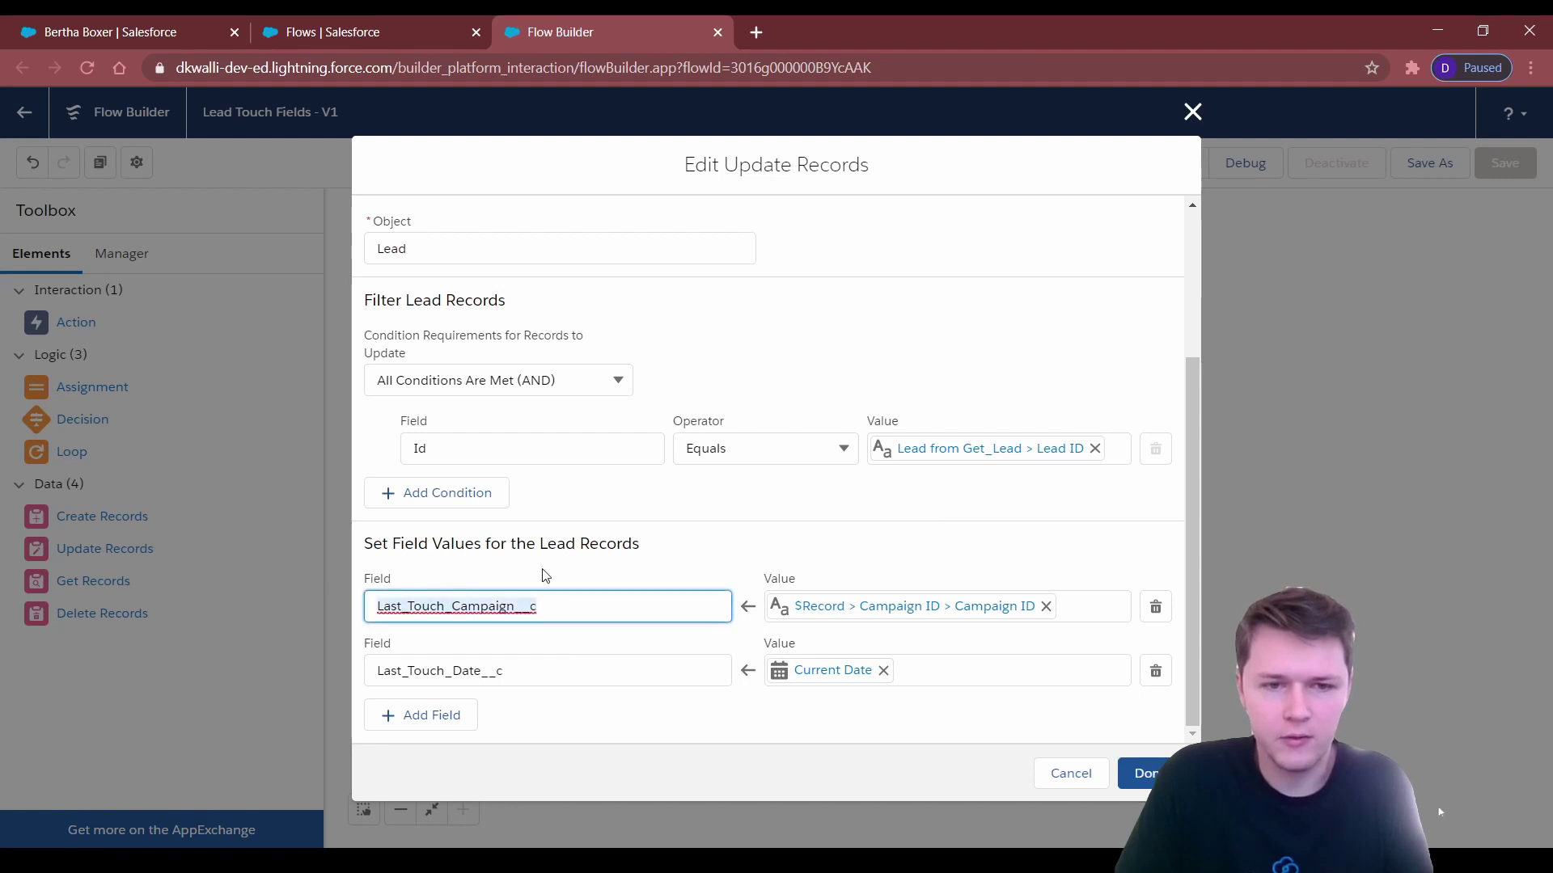
click(777, 520)
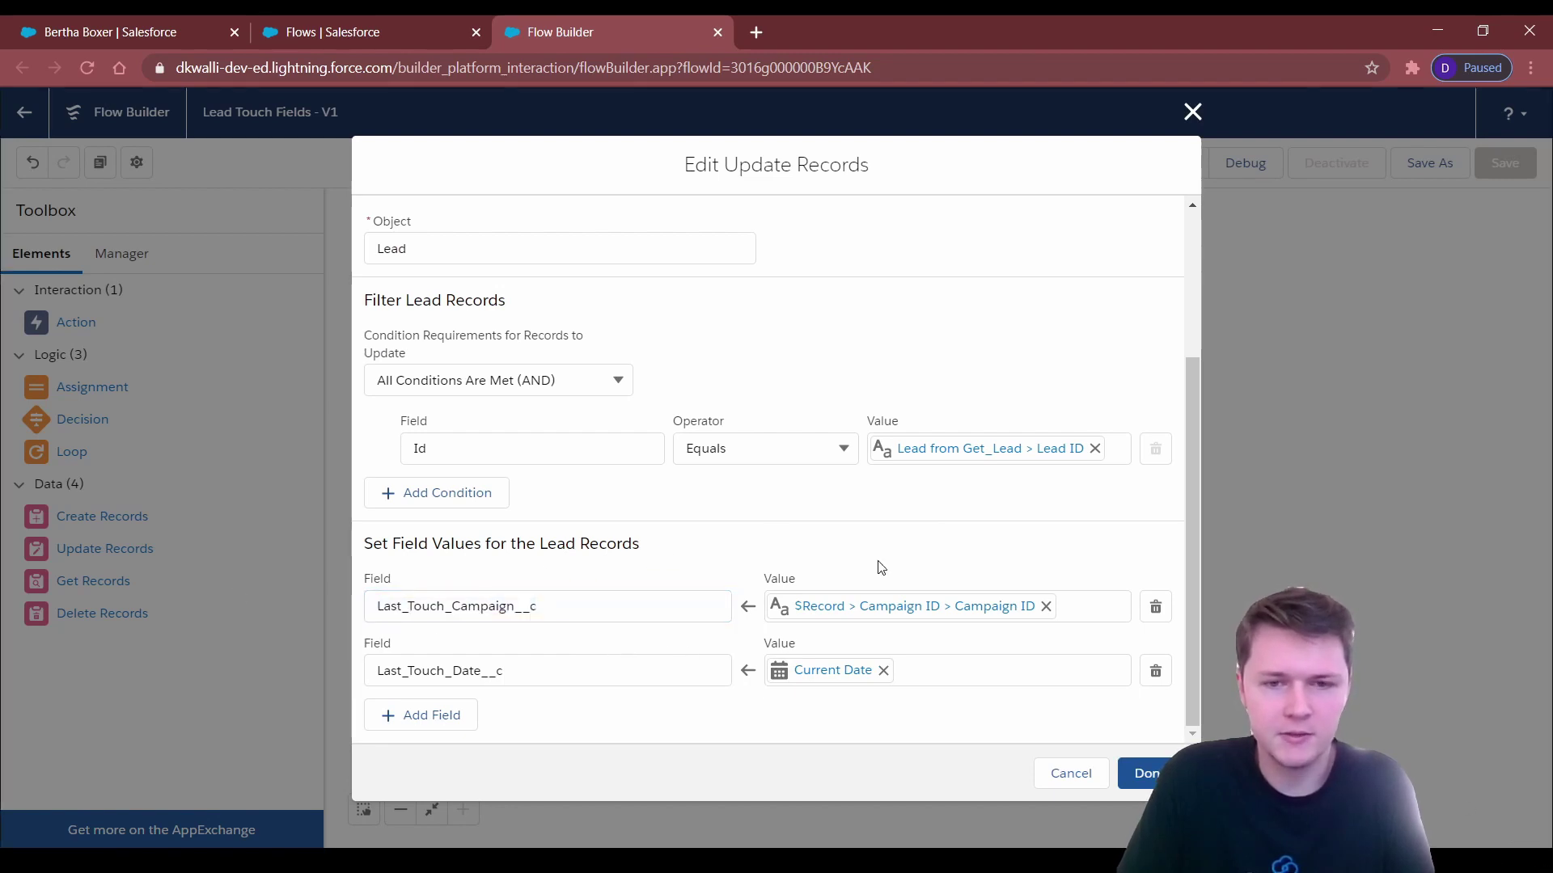
click(1193, 111)
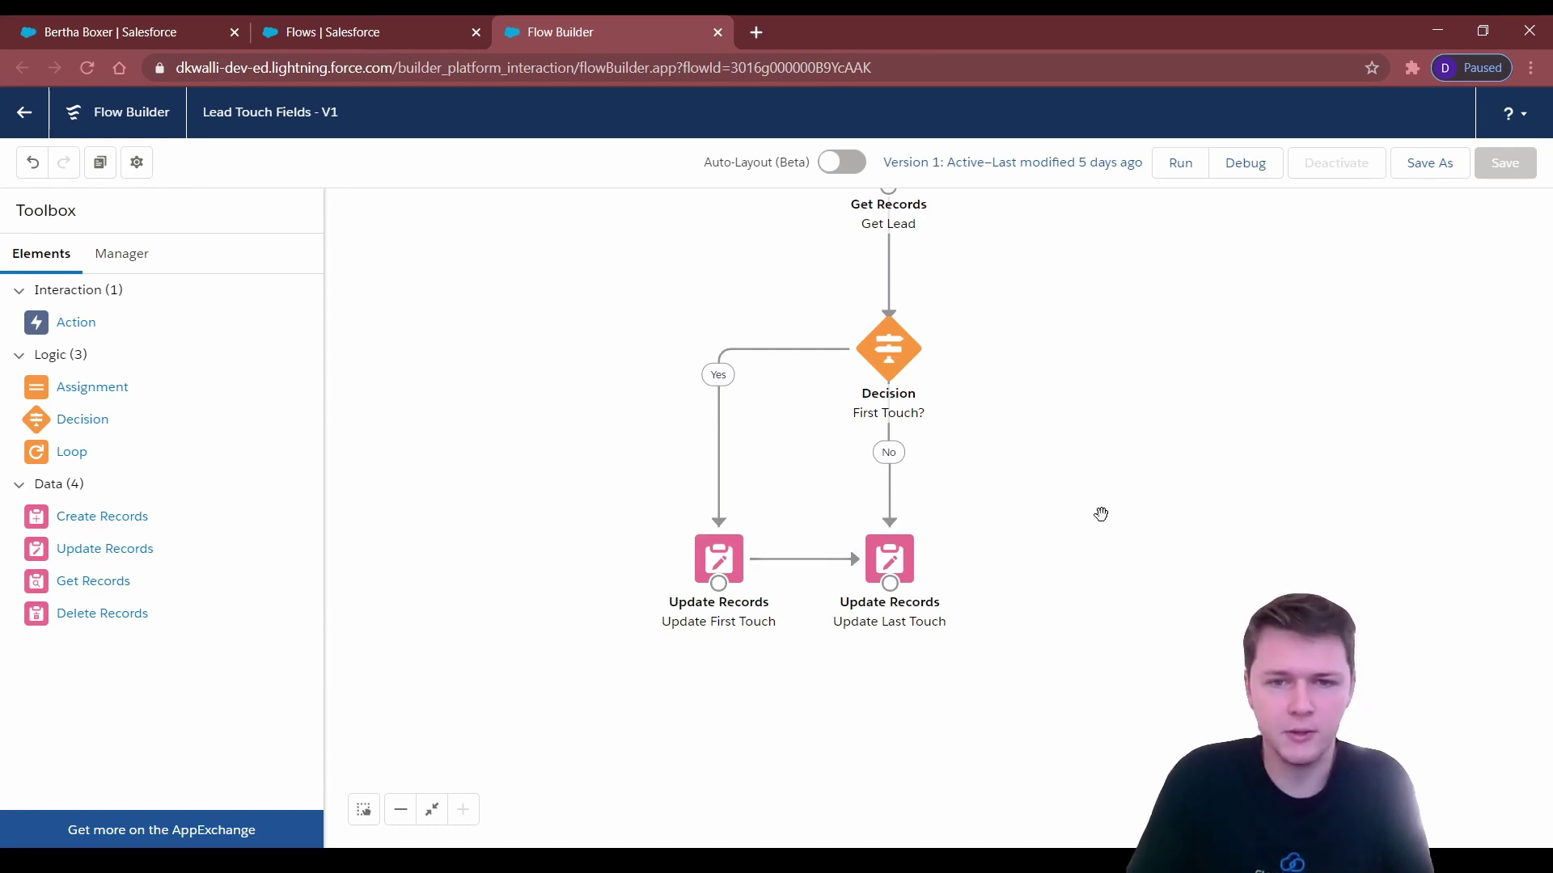
scroll(1148, 352, up, 4)
scroll(1199, 579, down, 2)
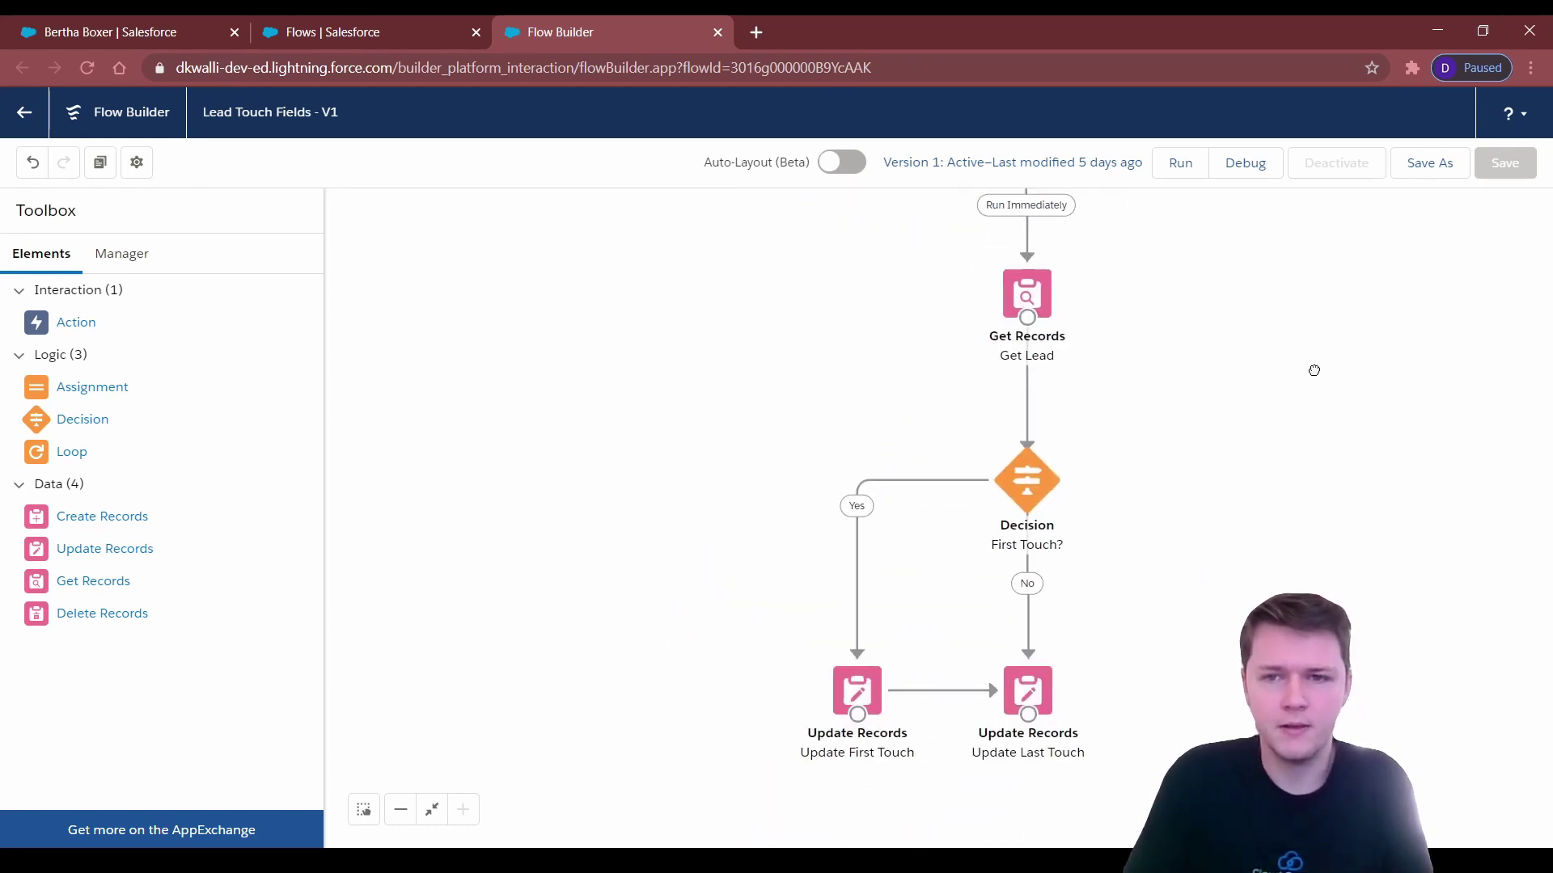
scroll(1314, 367, up, 2)
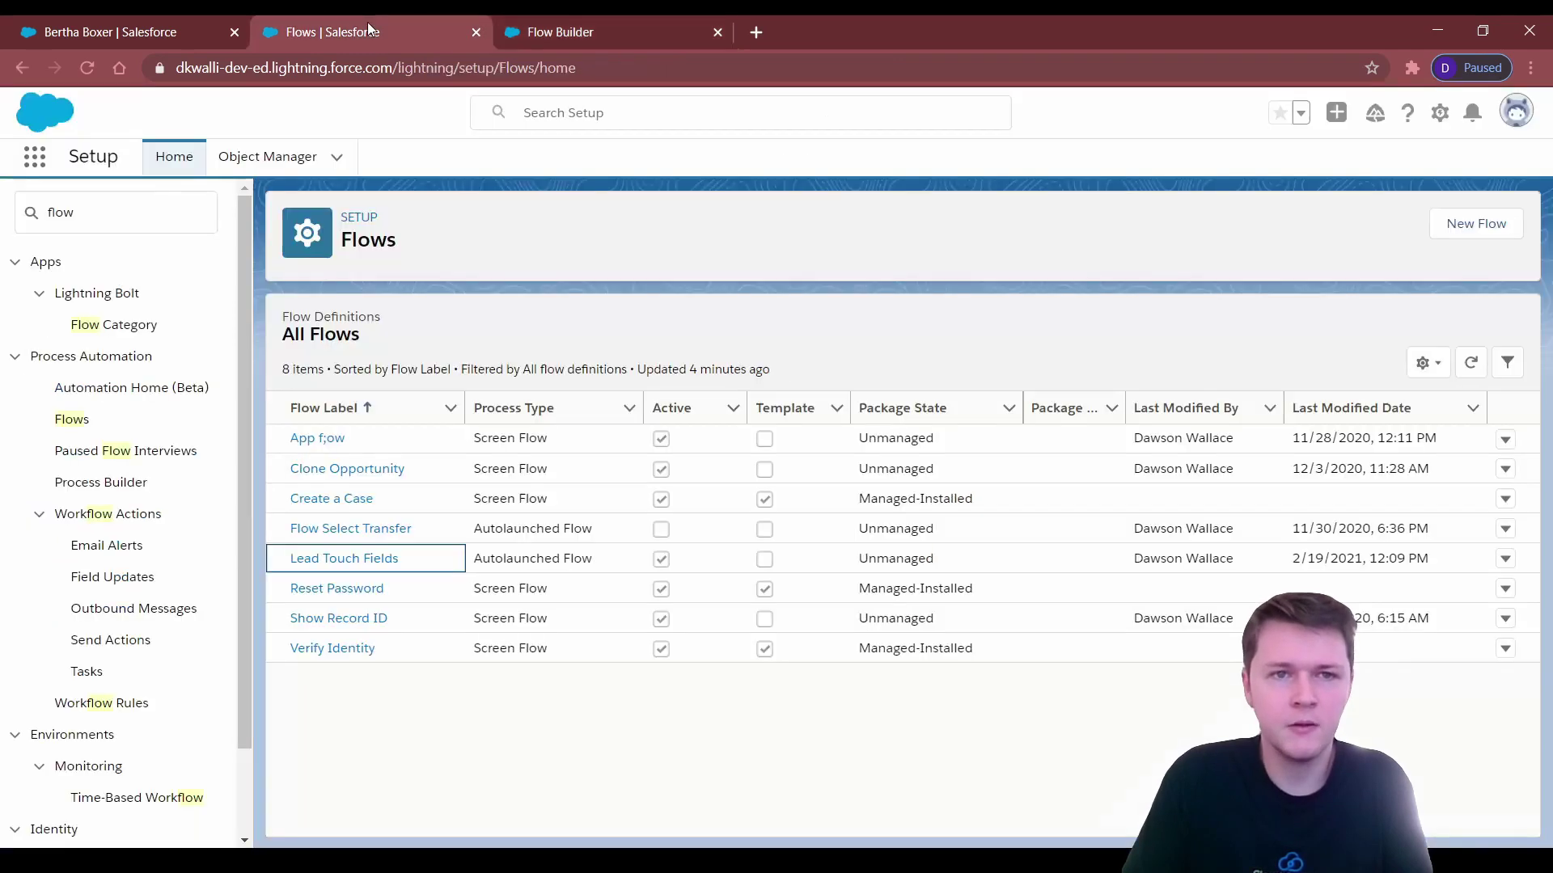
Switch to the lead record's browser tab, reload the page, and show the lead's details alongside its campaign history.
click(340, 31)
click(178, 25)
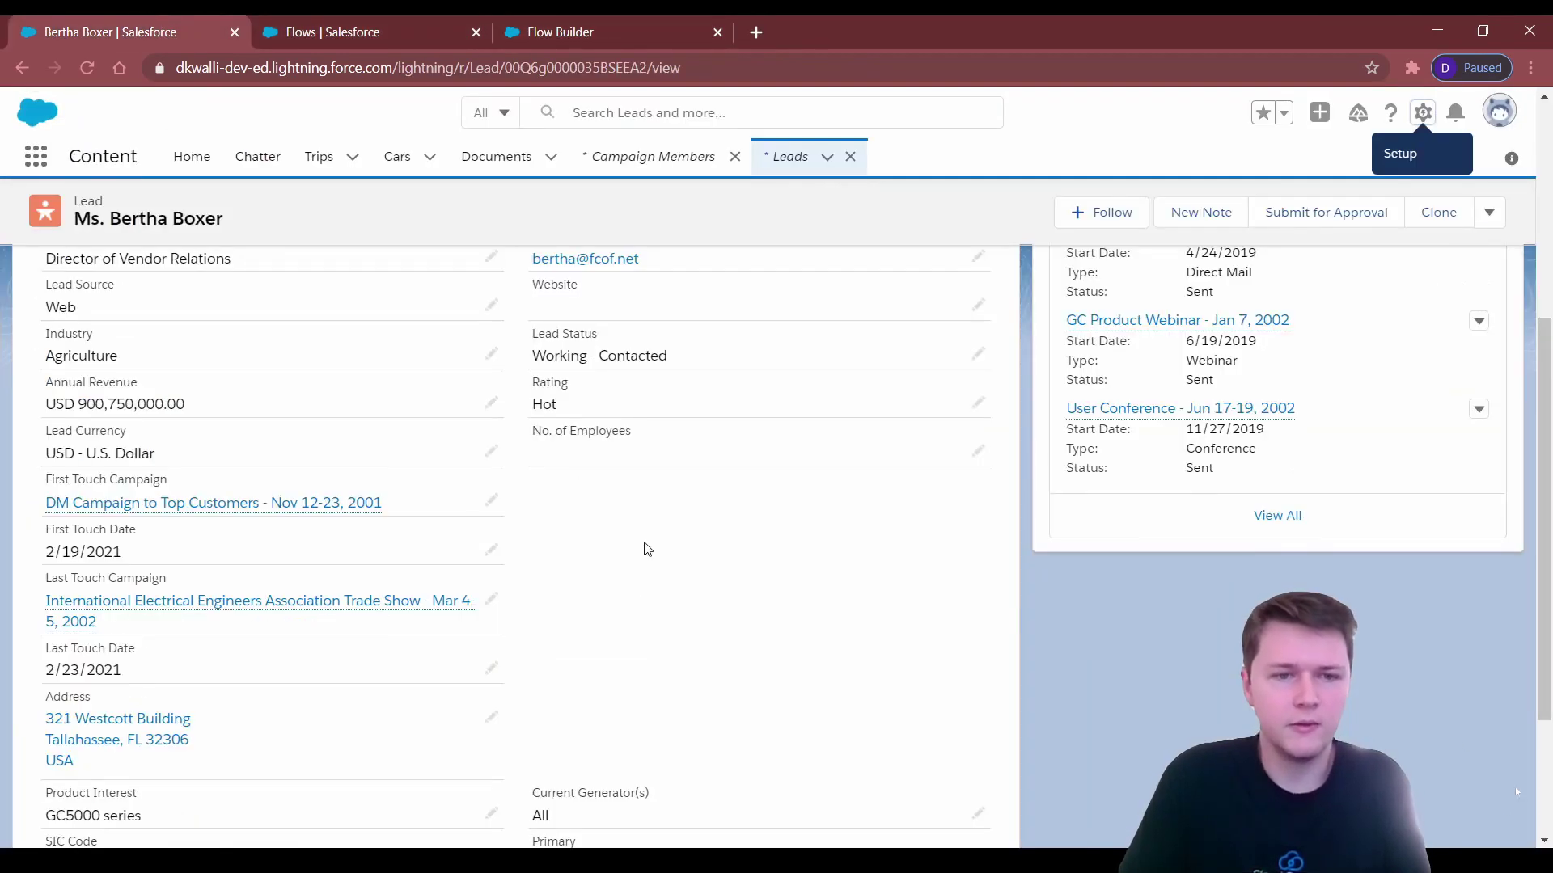
click(89, 69)
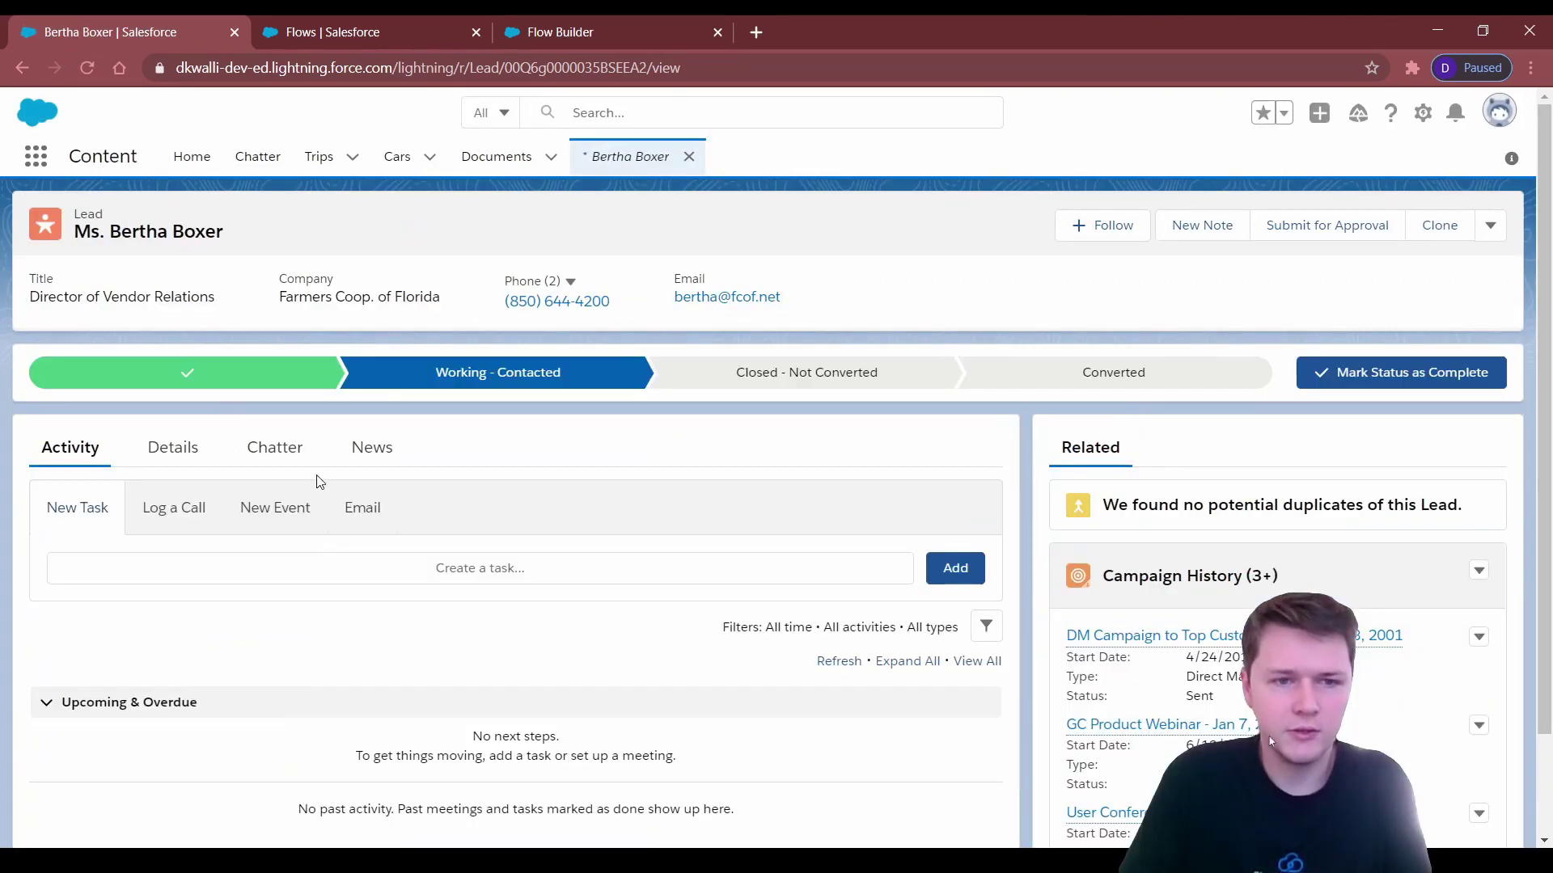
click(197, 442)
scroll(820, 469, down, 1)
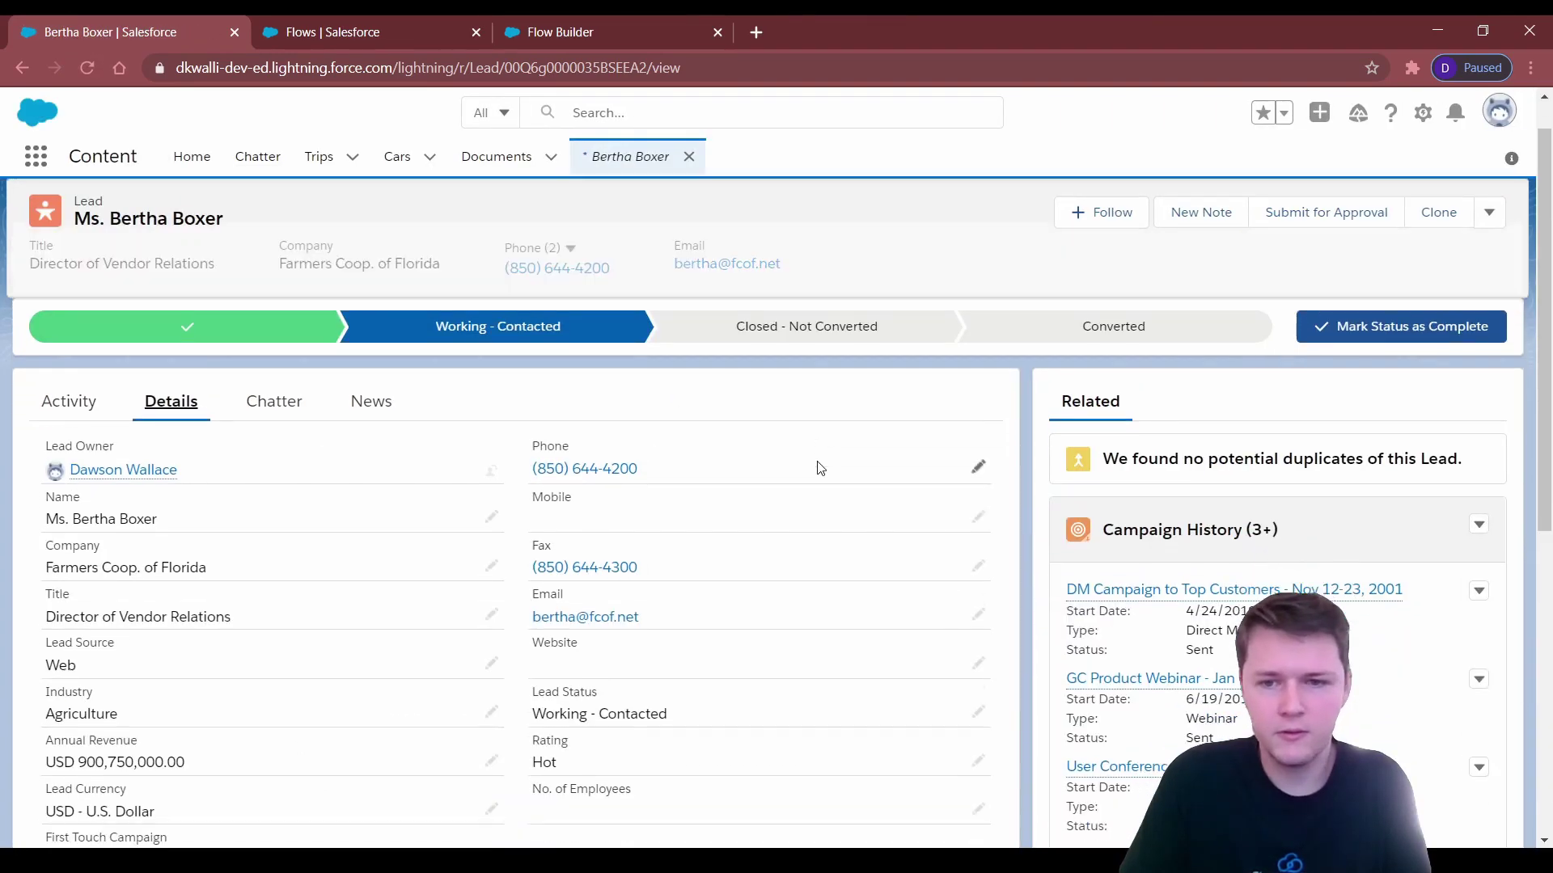
scroll(820, 468, down, 2)
Delete the lead's campaign member for DM Campaign to Top Customers - Nov 12-23, 2001 and confirm the deletion.
click(1480, 438)
click(1431, 508)
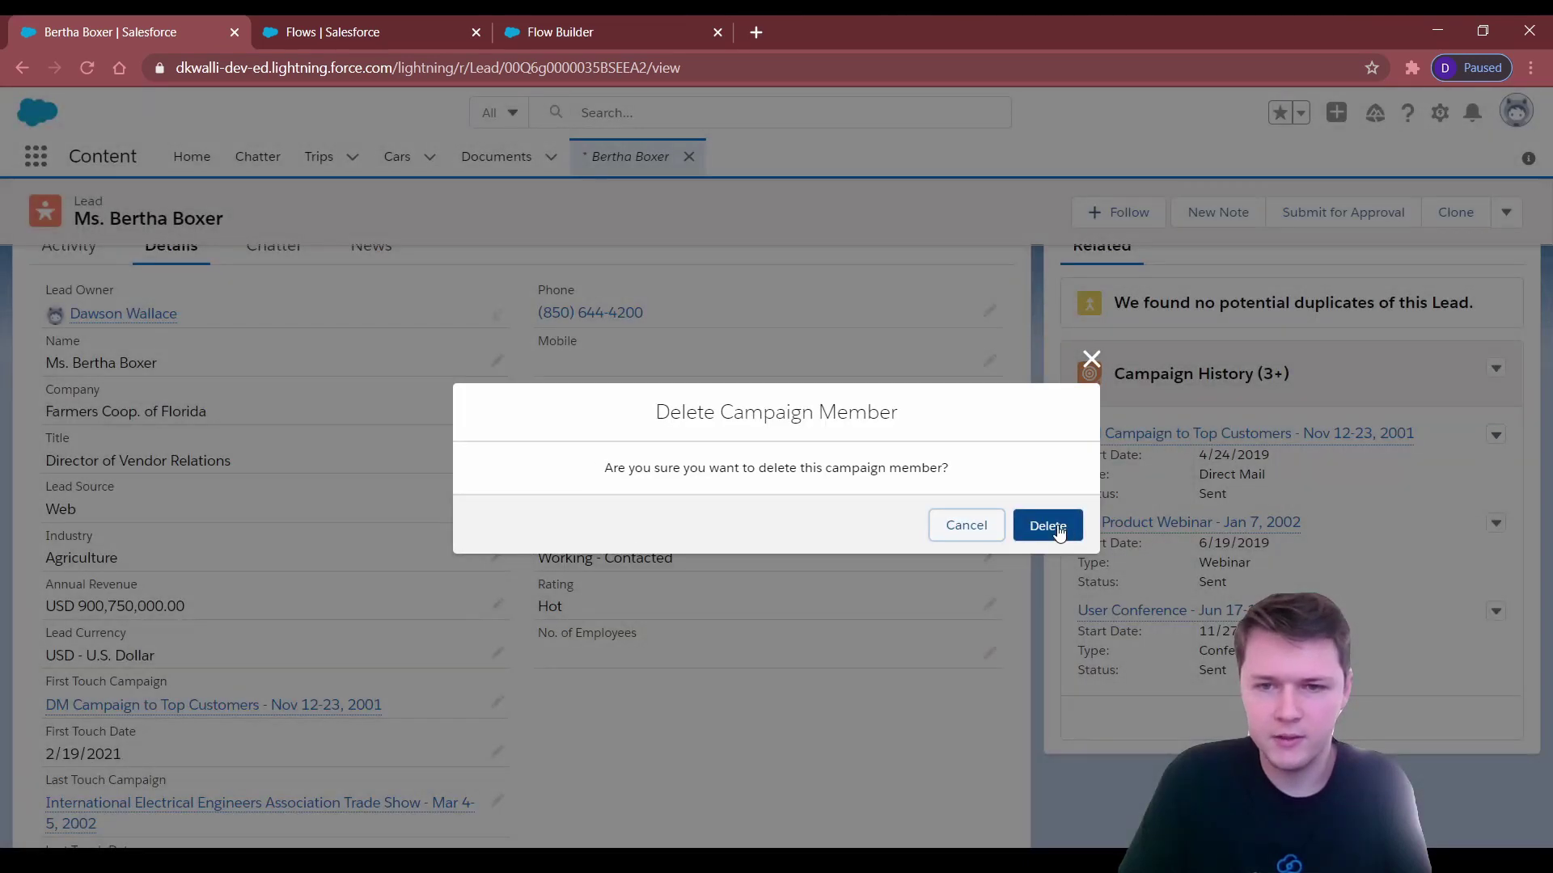
click(1048, 527)
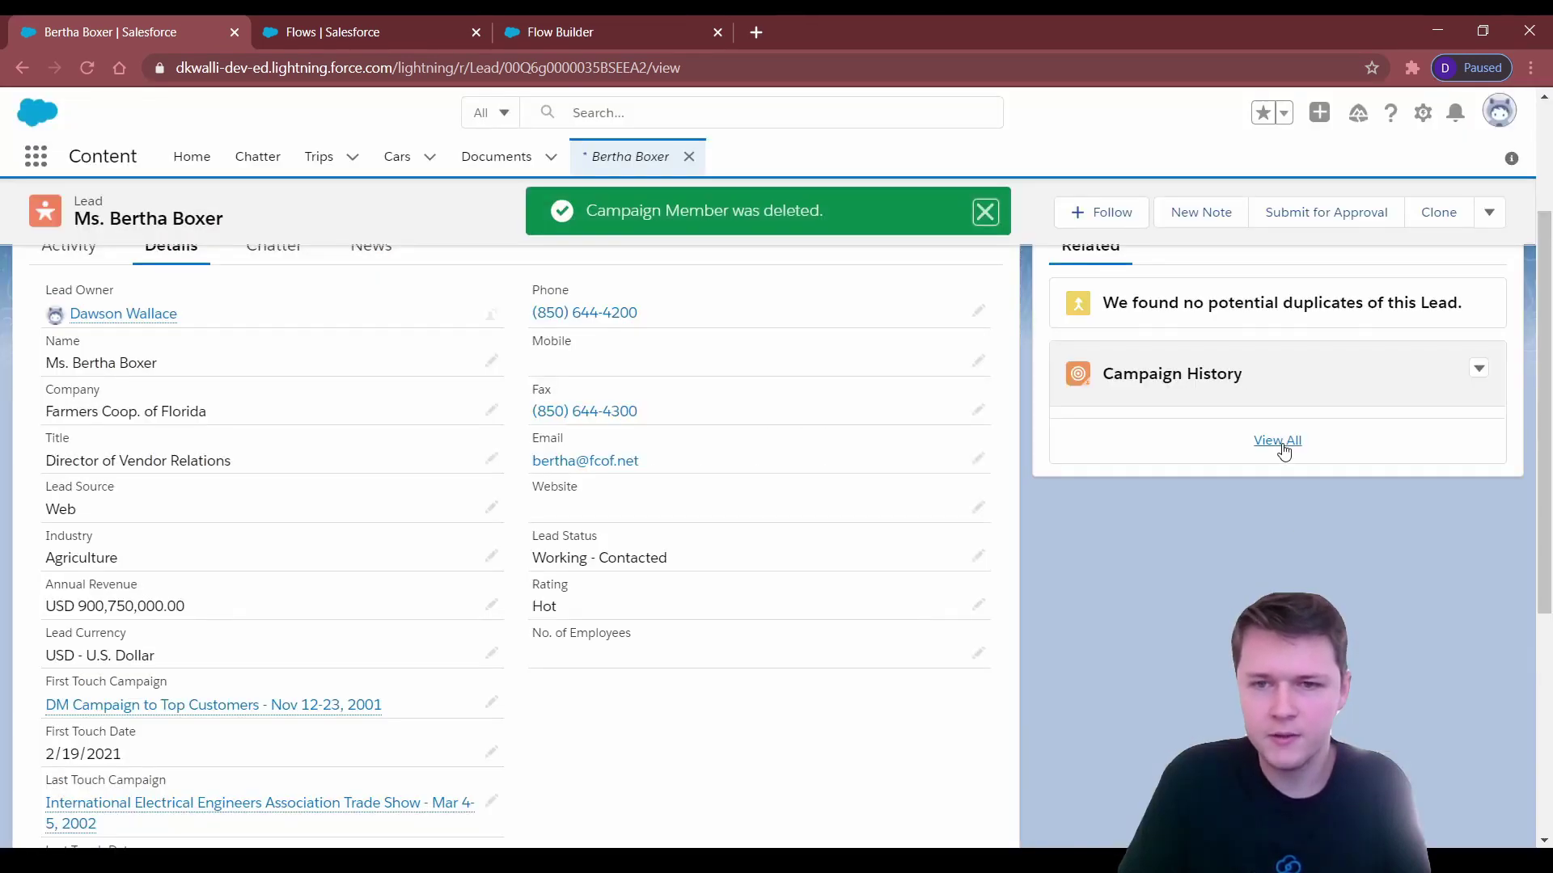
From the lead's full Campaign History, add the lead back to DM Campaign to Top Customers - Nov 12-23, 2001.
click(1279, 442)
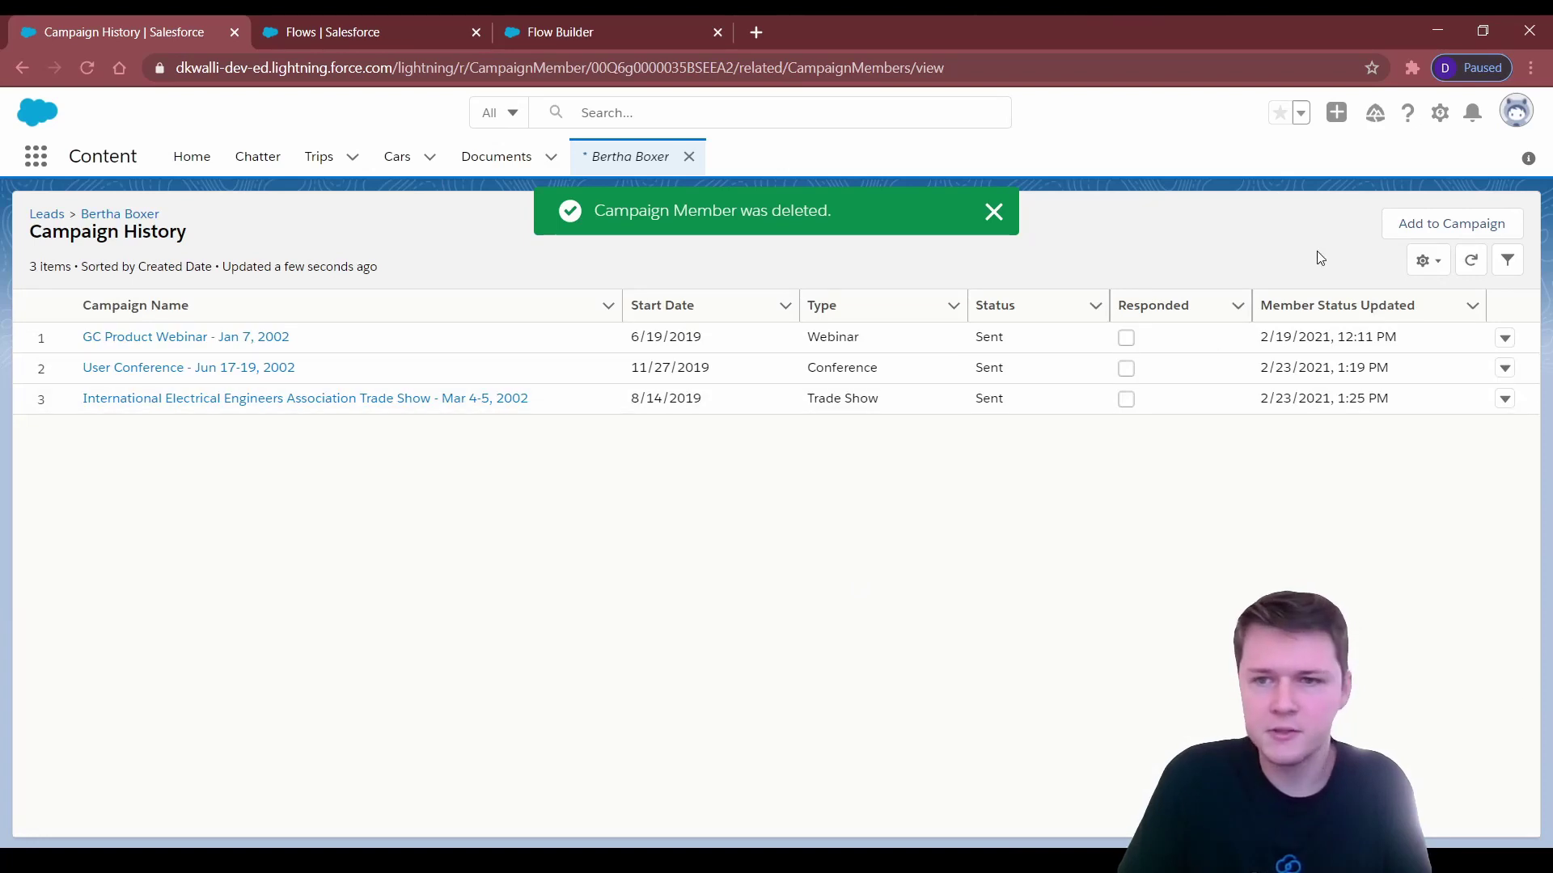
click(1411, 227)
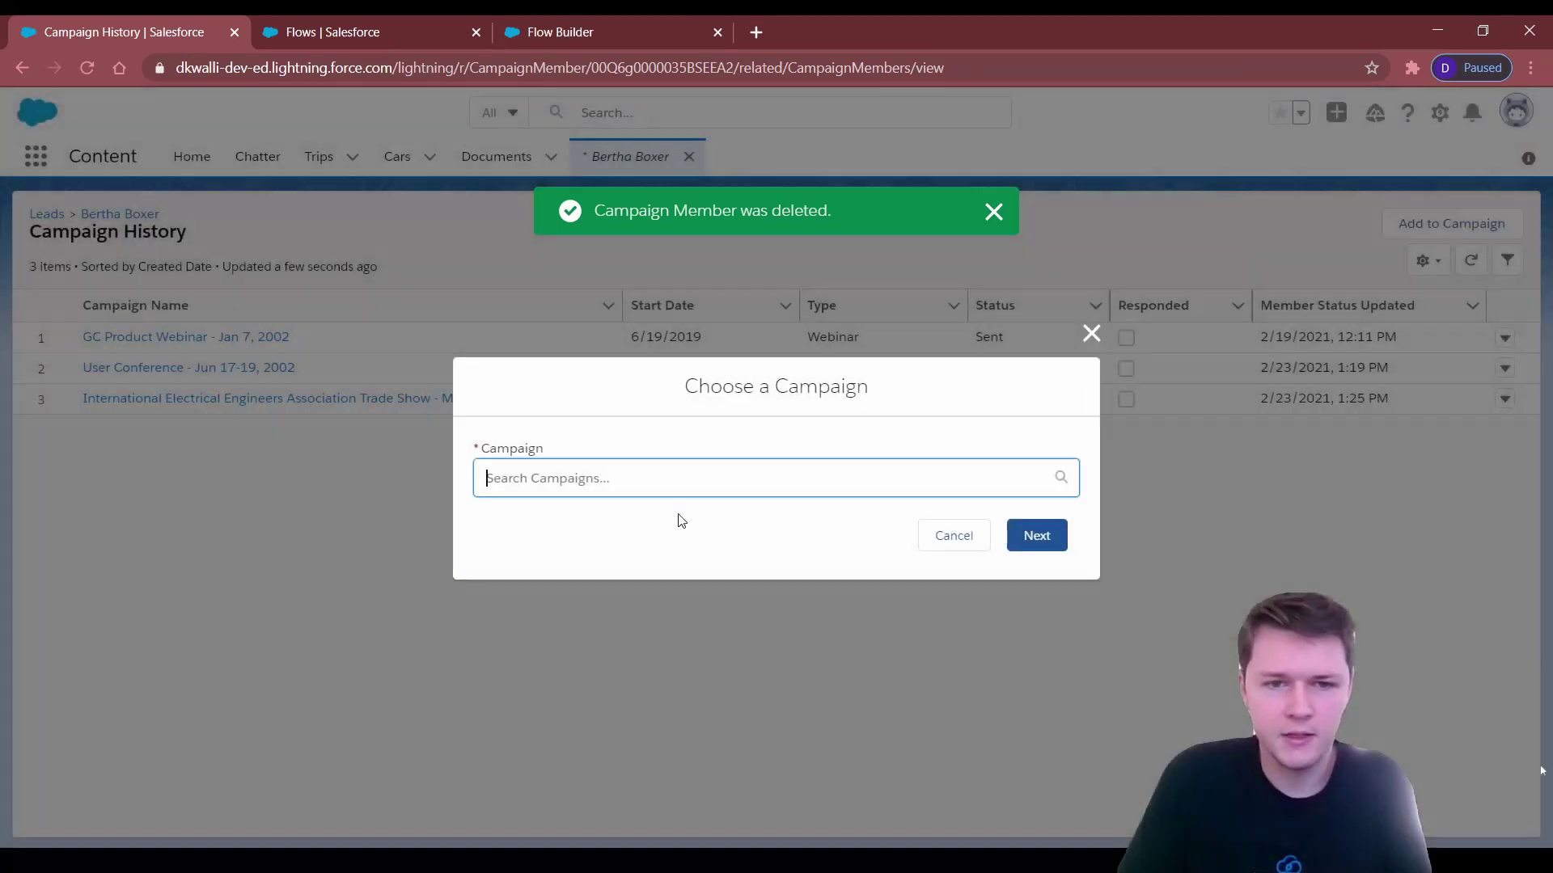
click(666, 484)
click(644, 565)
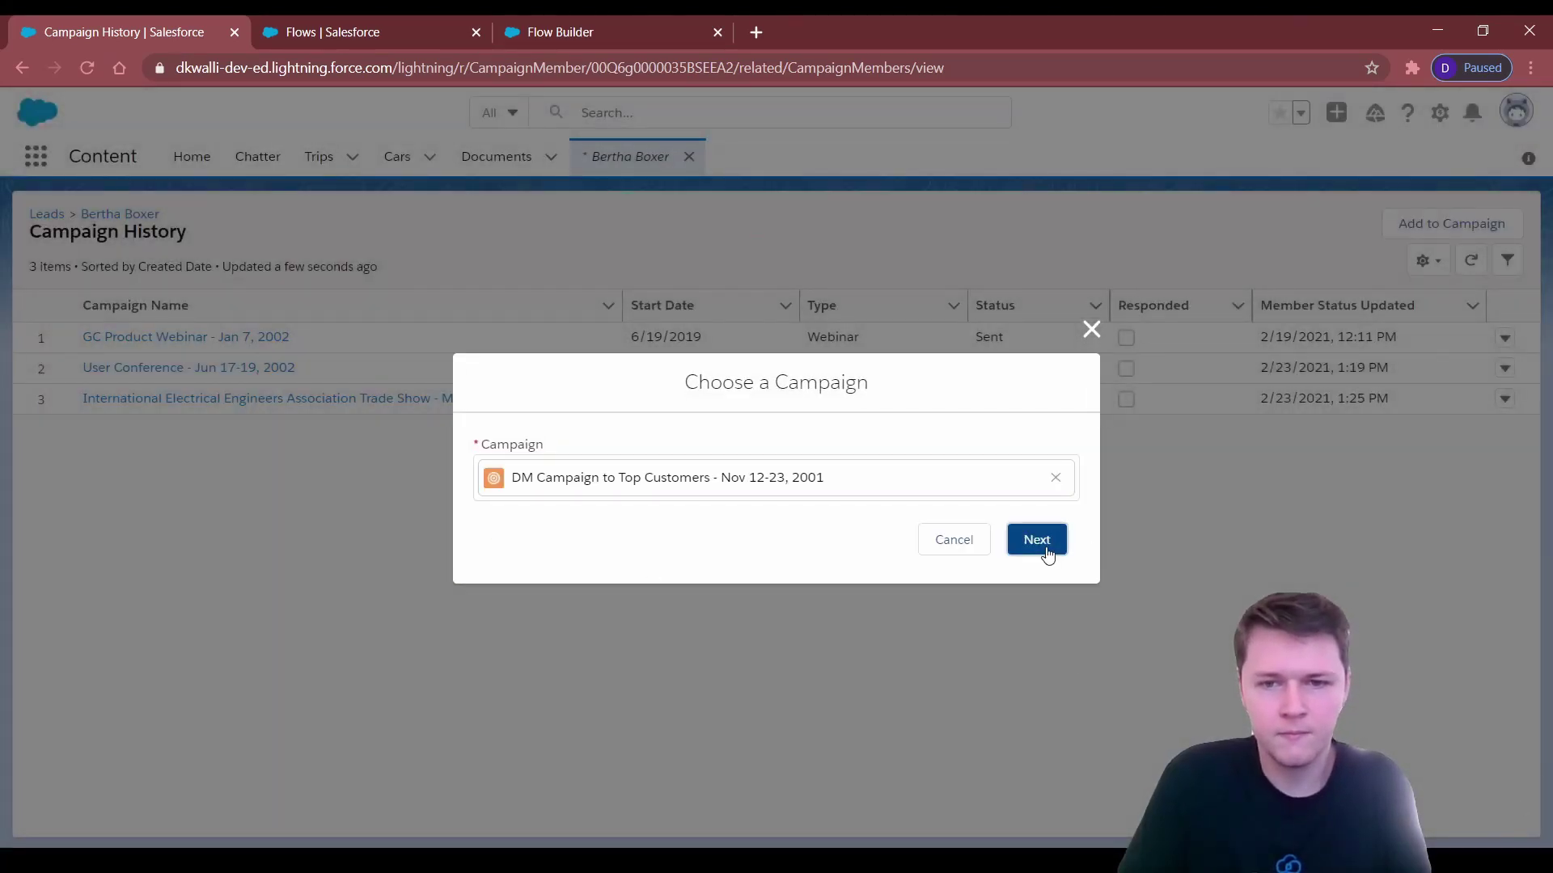
click(1037, 541)
click(1149, 770)
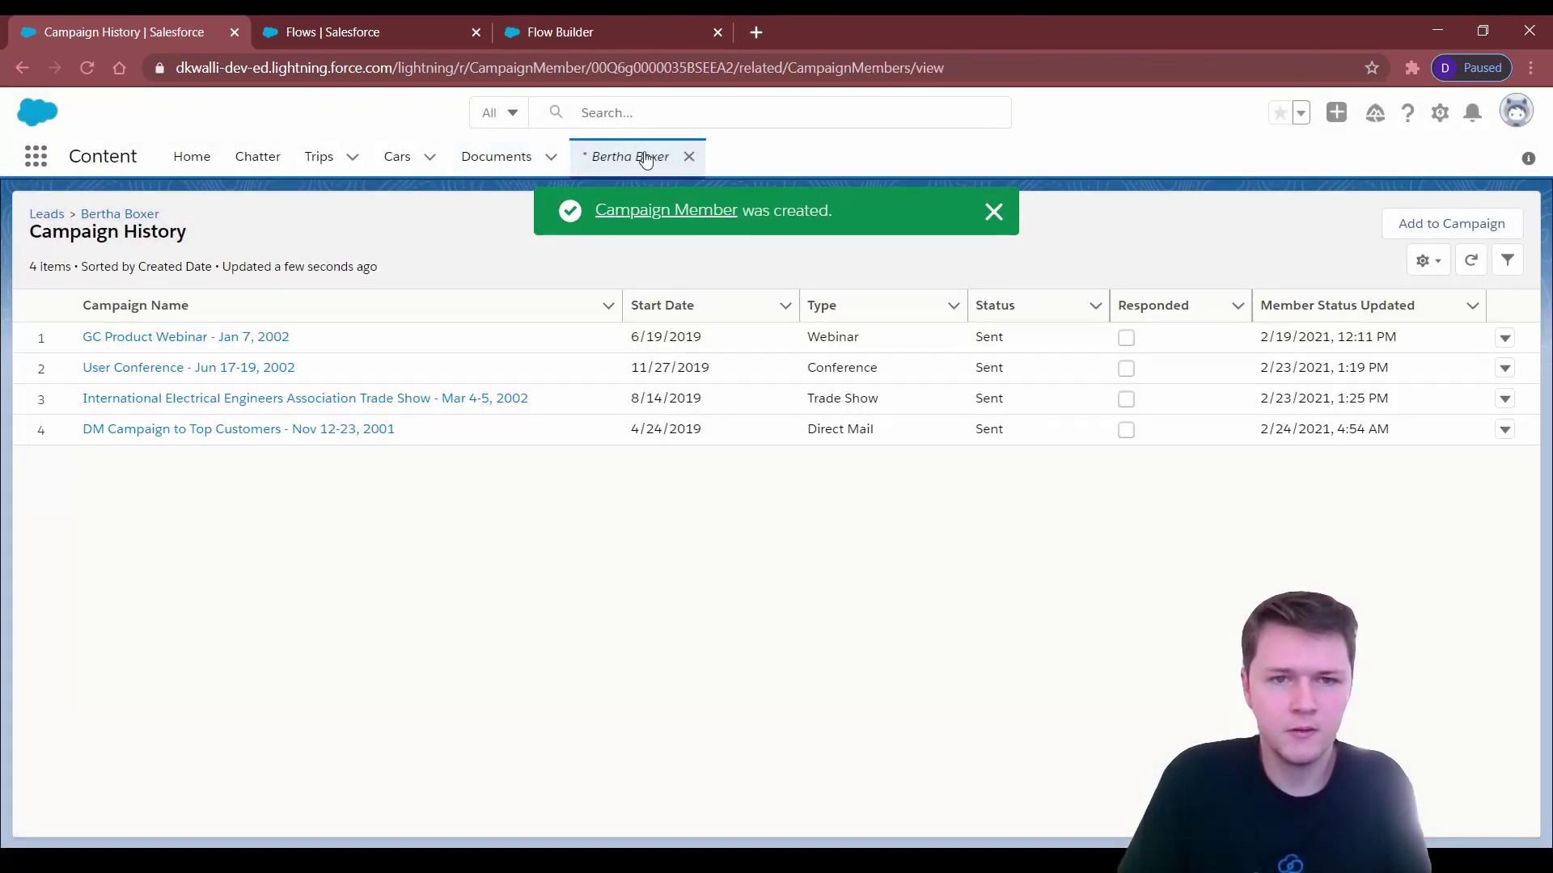
Return to the lead's details, reload the record, and check the First Touch and Last Touch campaign and date fields.
click(646, 160)
click(174, 449)
scroll(94, 589, down, 5)
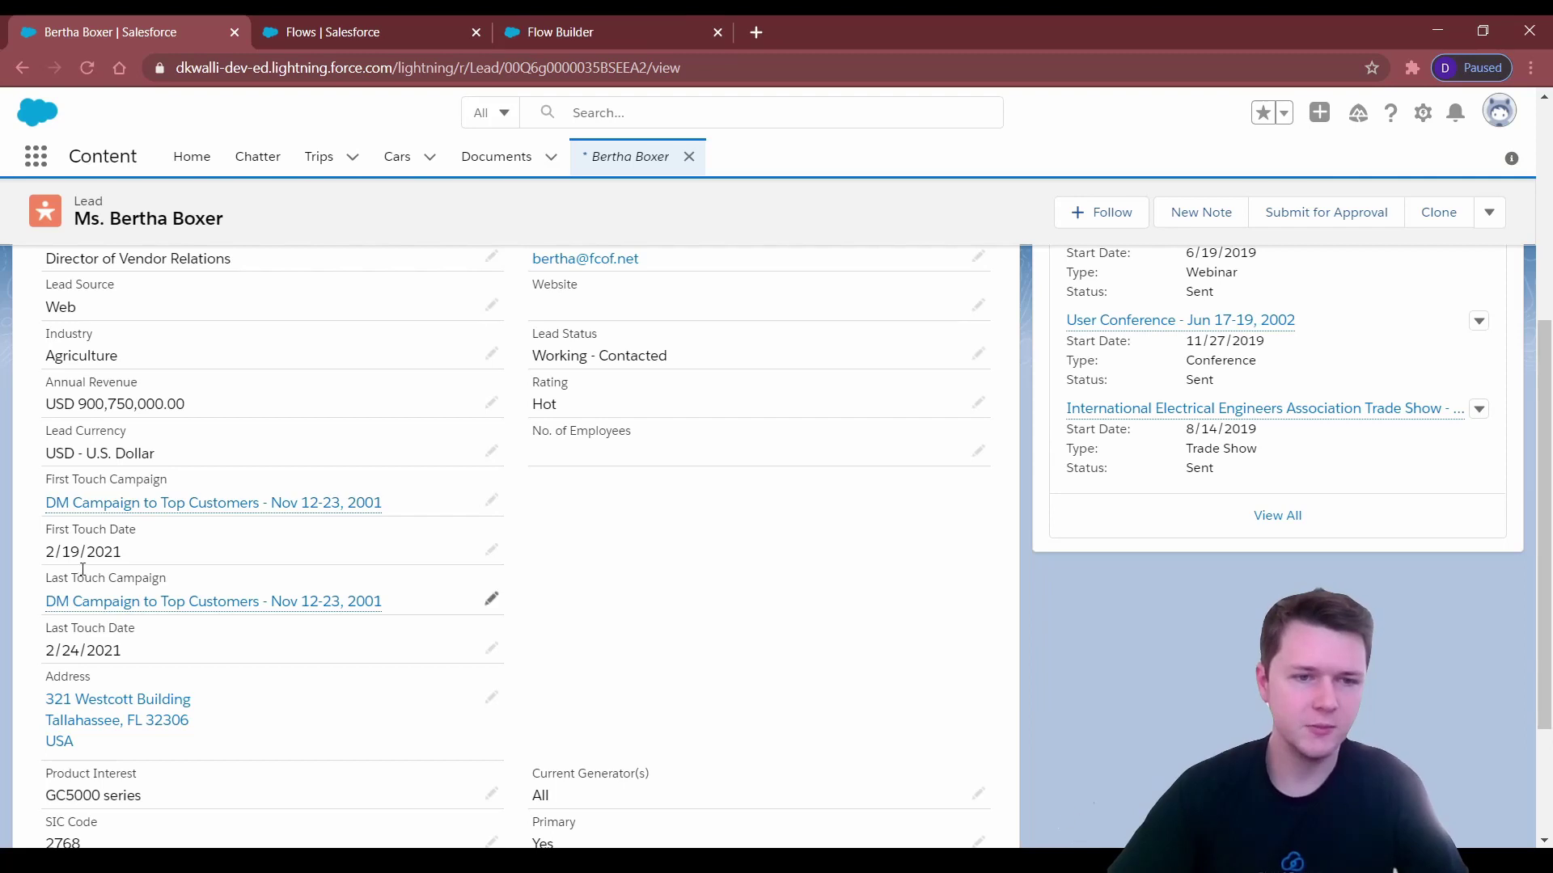
click(87, 67)
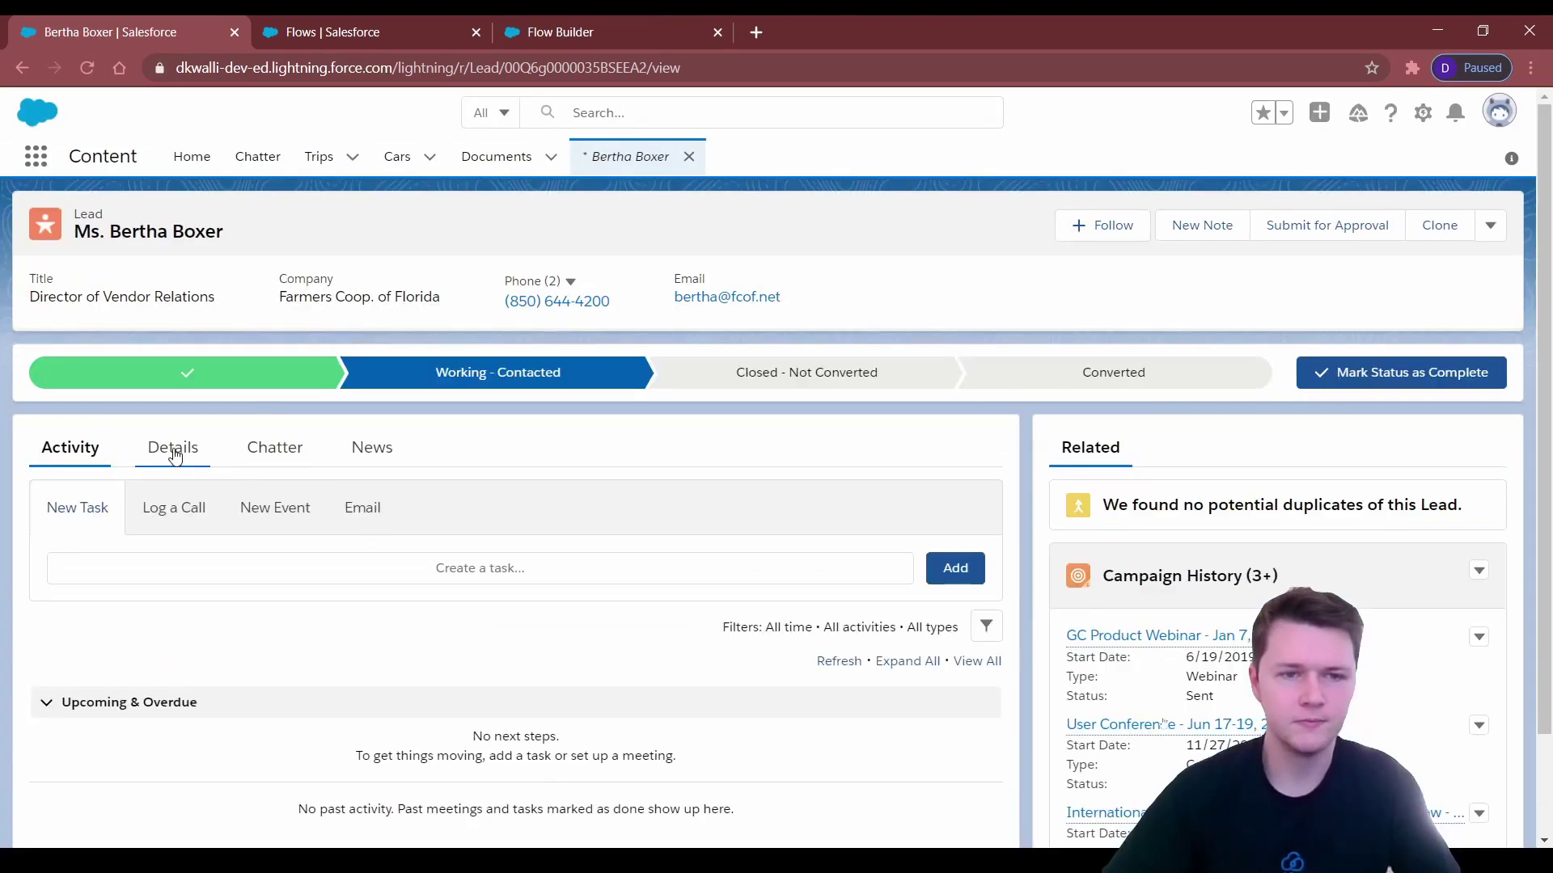
click(174, 449)
scroll(508, 511, down, 3)
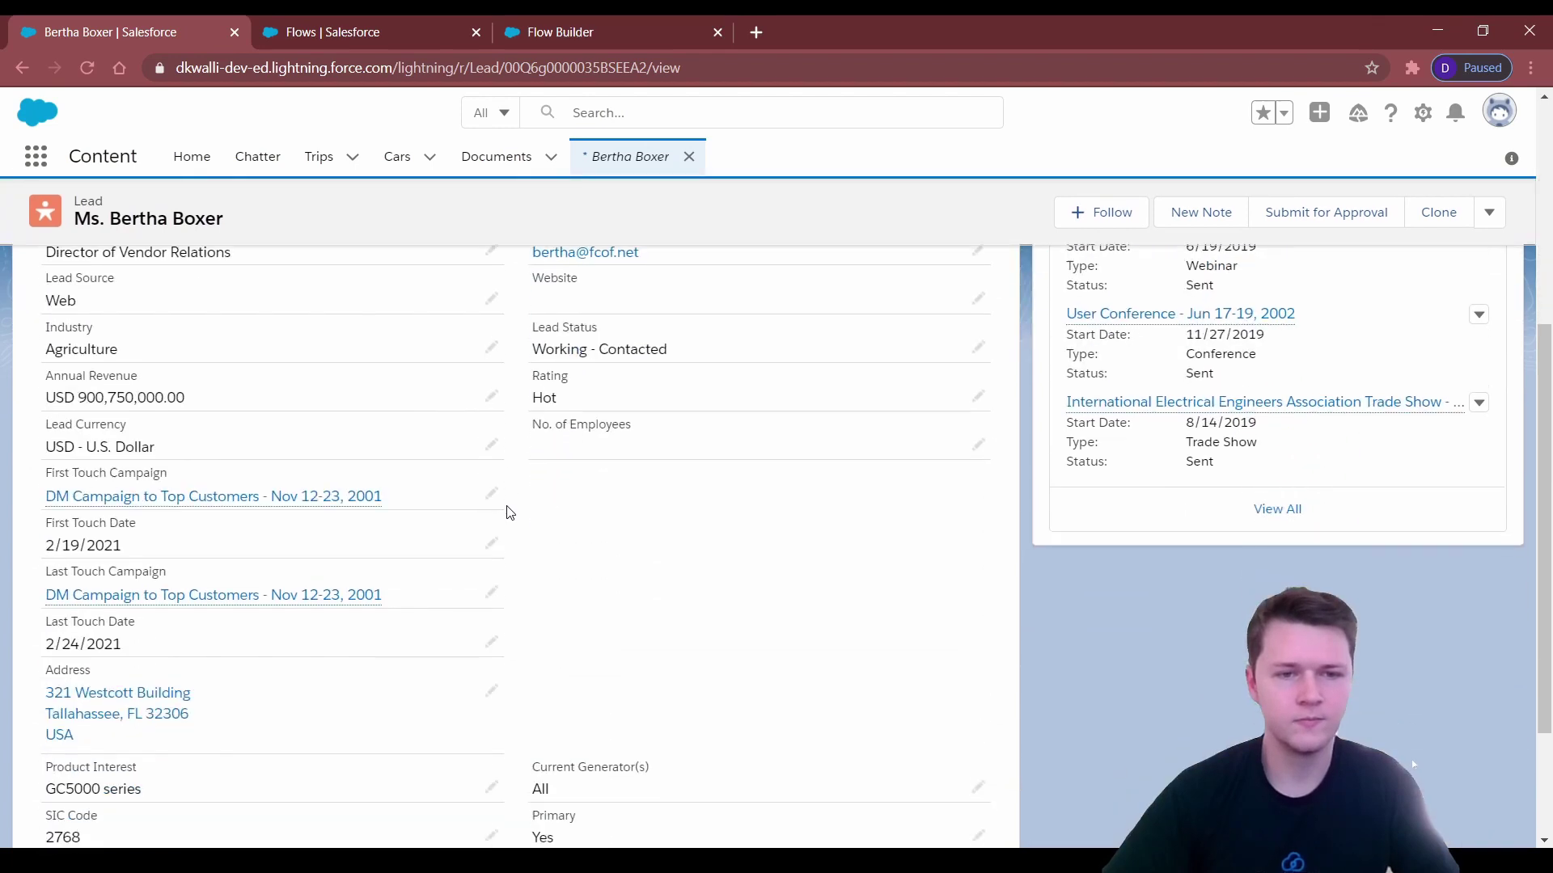
scroll(507, 512, down, 1)
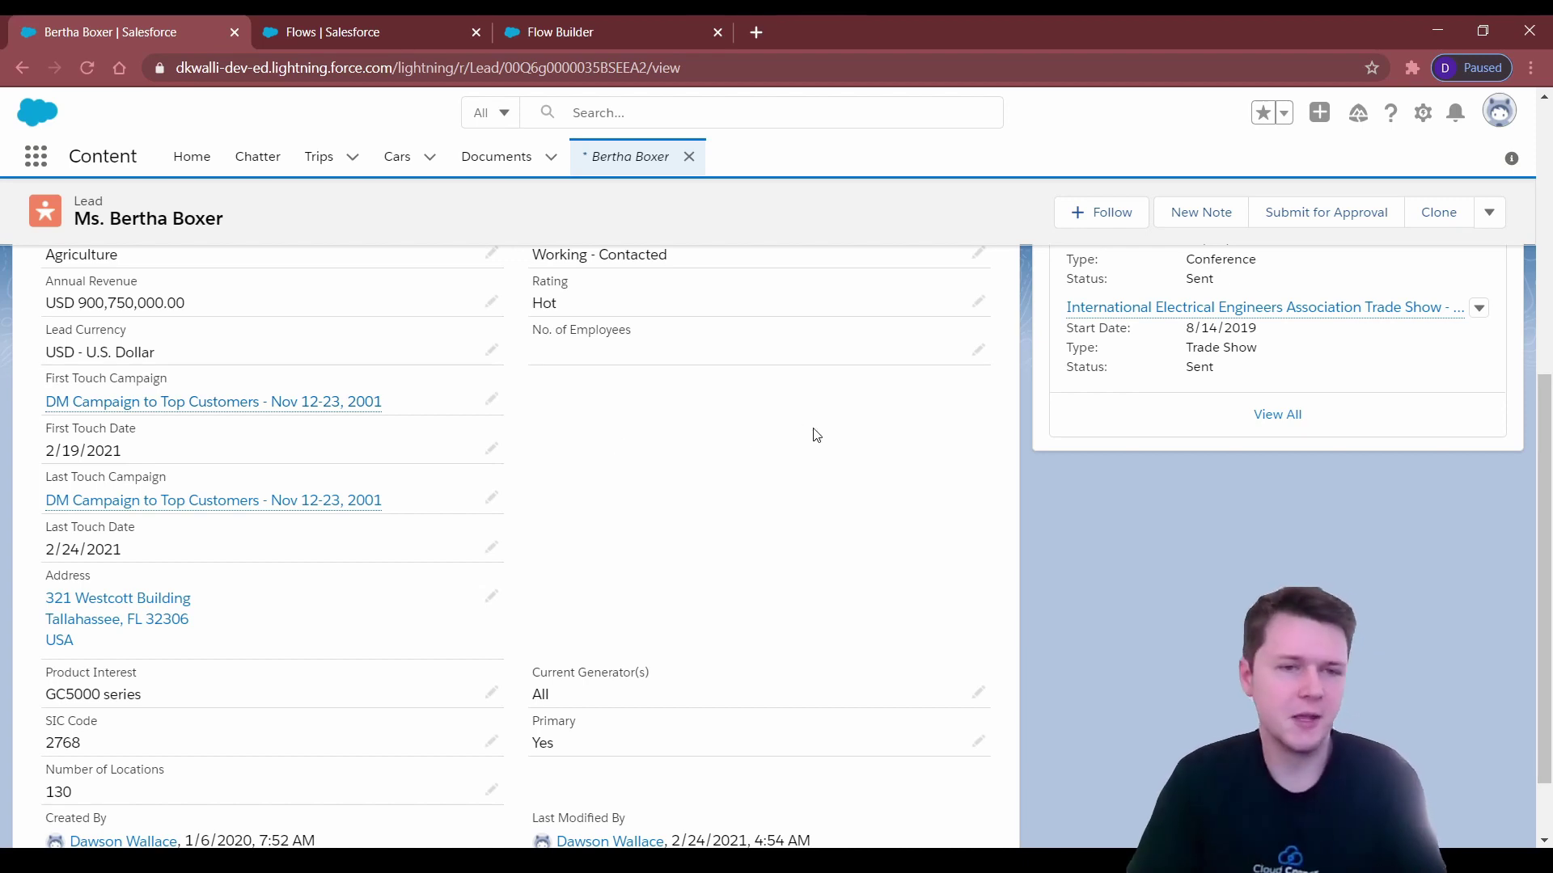
scroll(681, 496, up, 1)
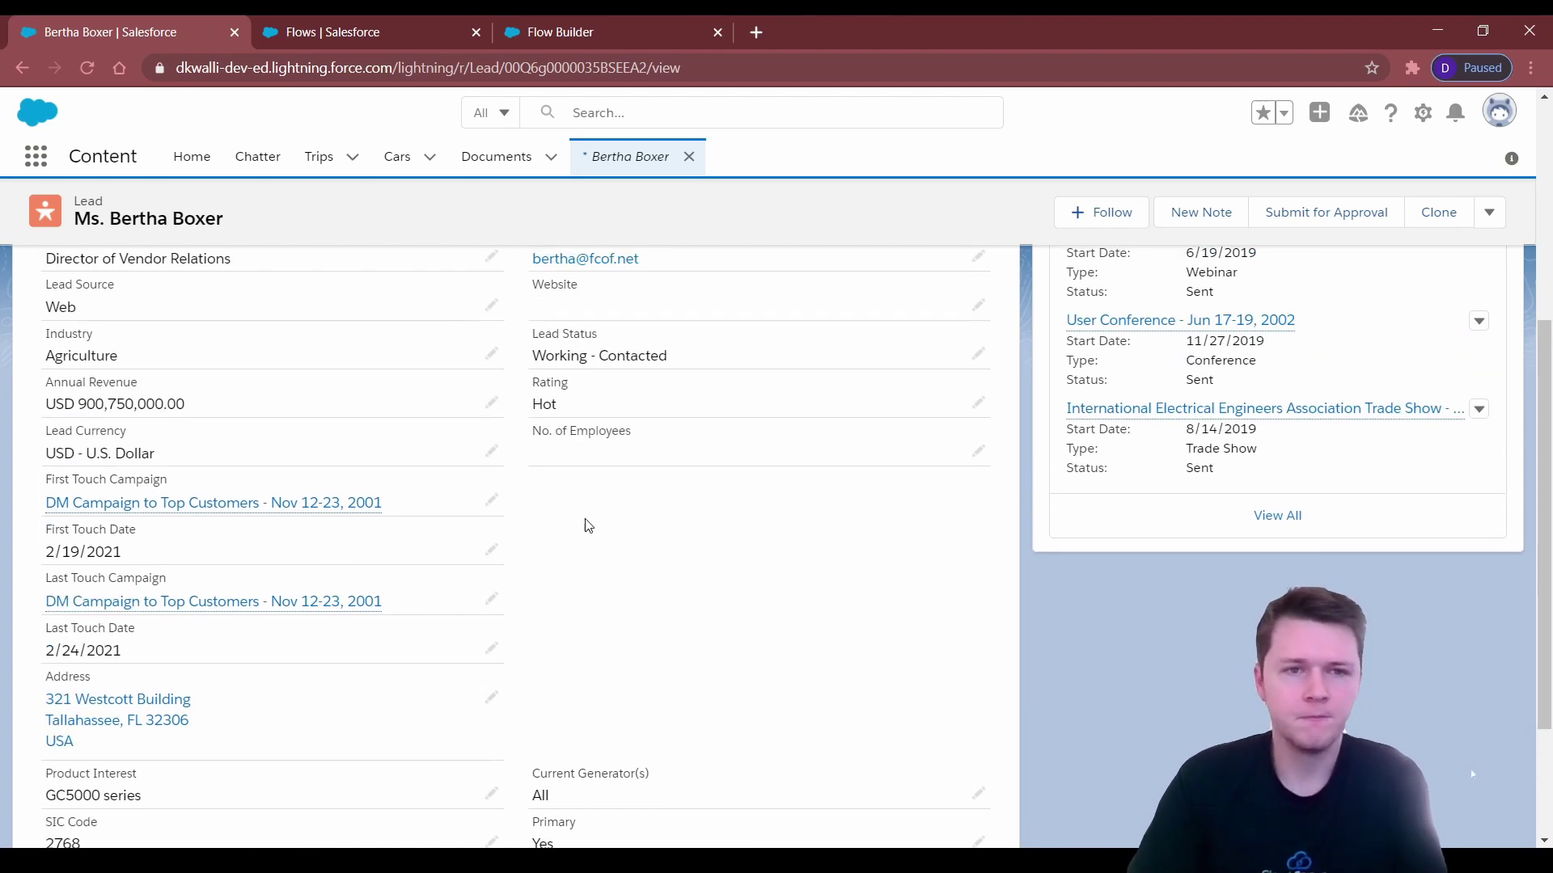
scroll(588, 526, down, 1)
scroll(583, 537, up, 2)
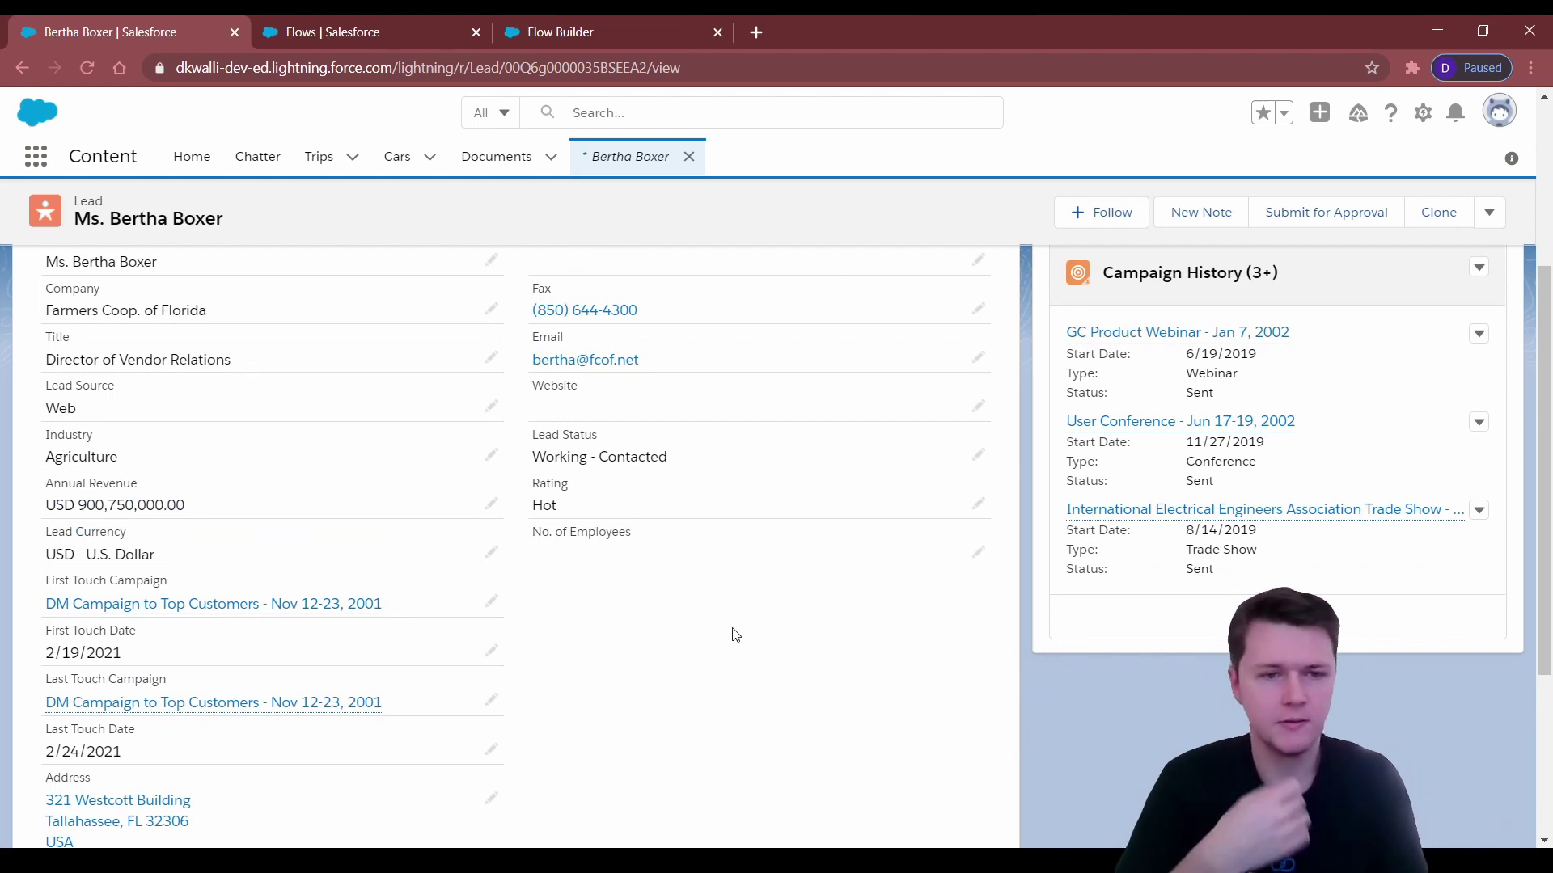
scroll(517, 485, up, 3)
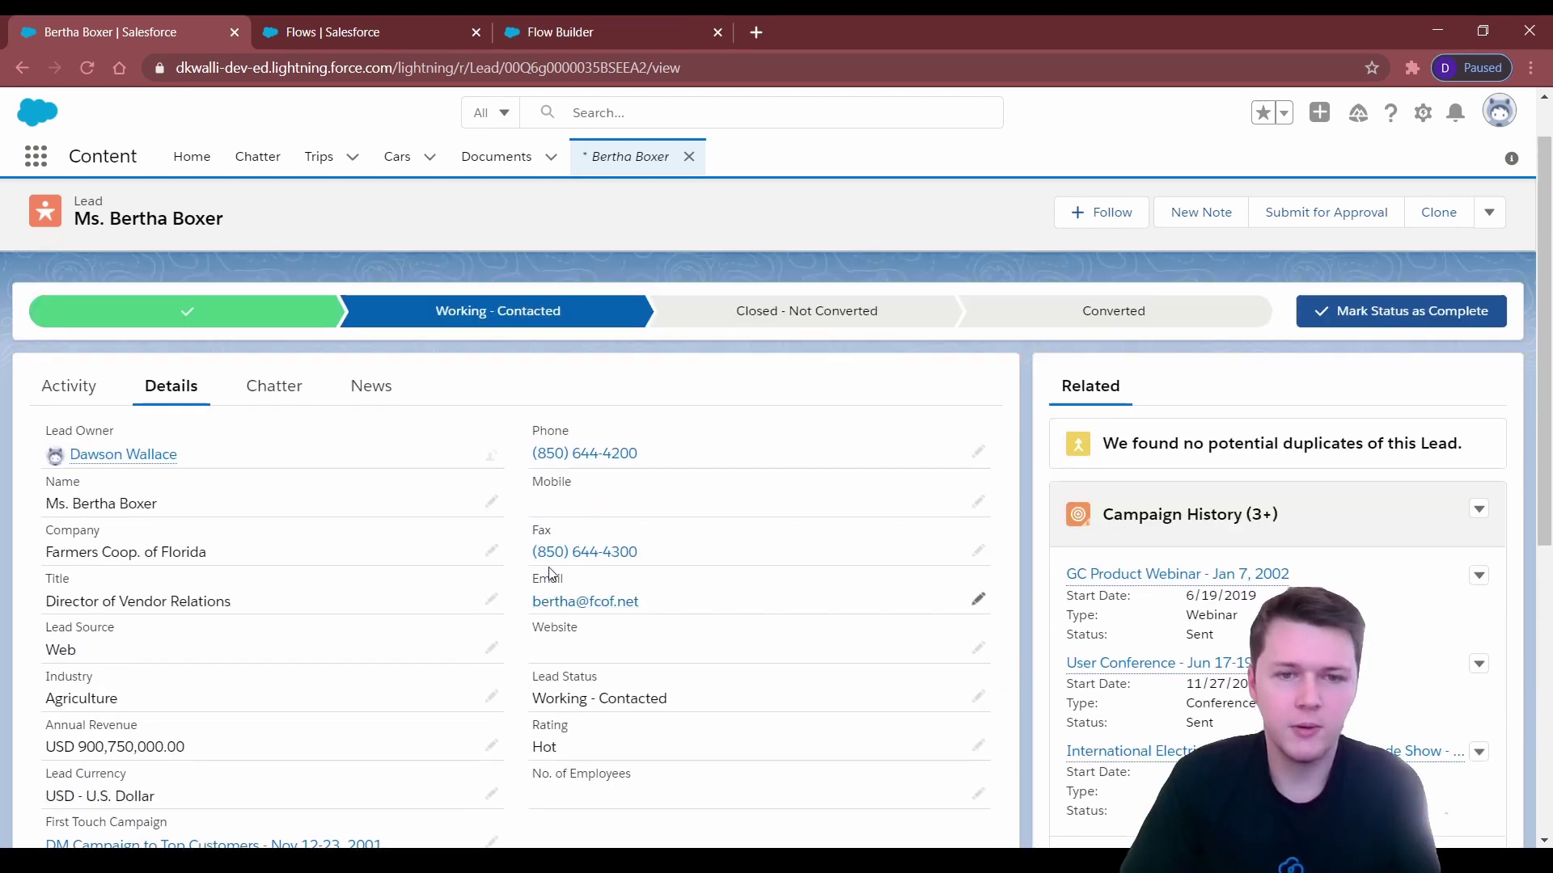
scroll(514, 491, down, 1)
scroll(515, 491, down, 1)
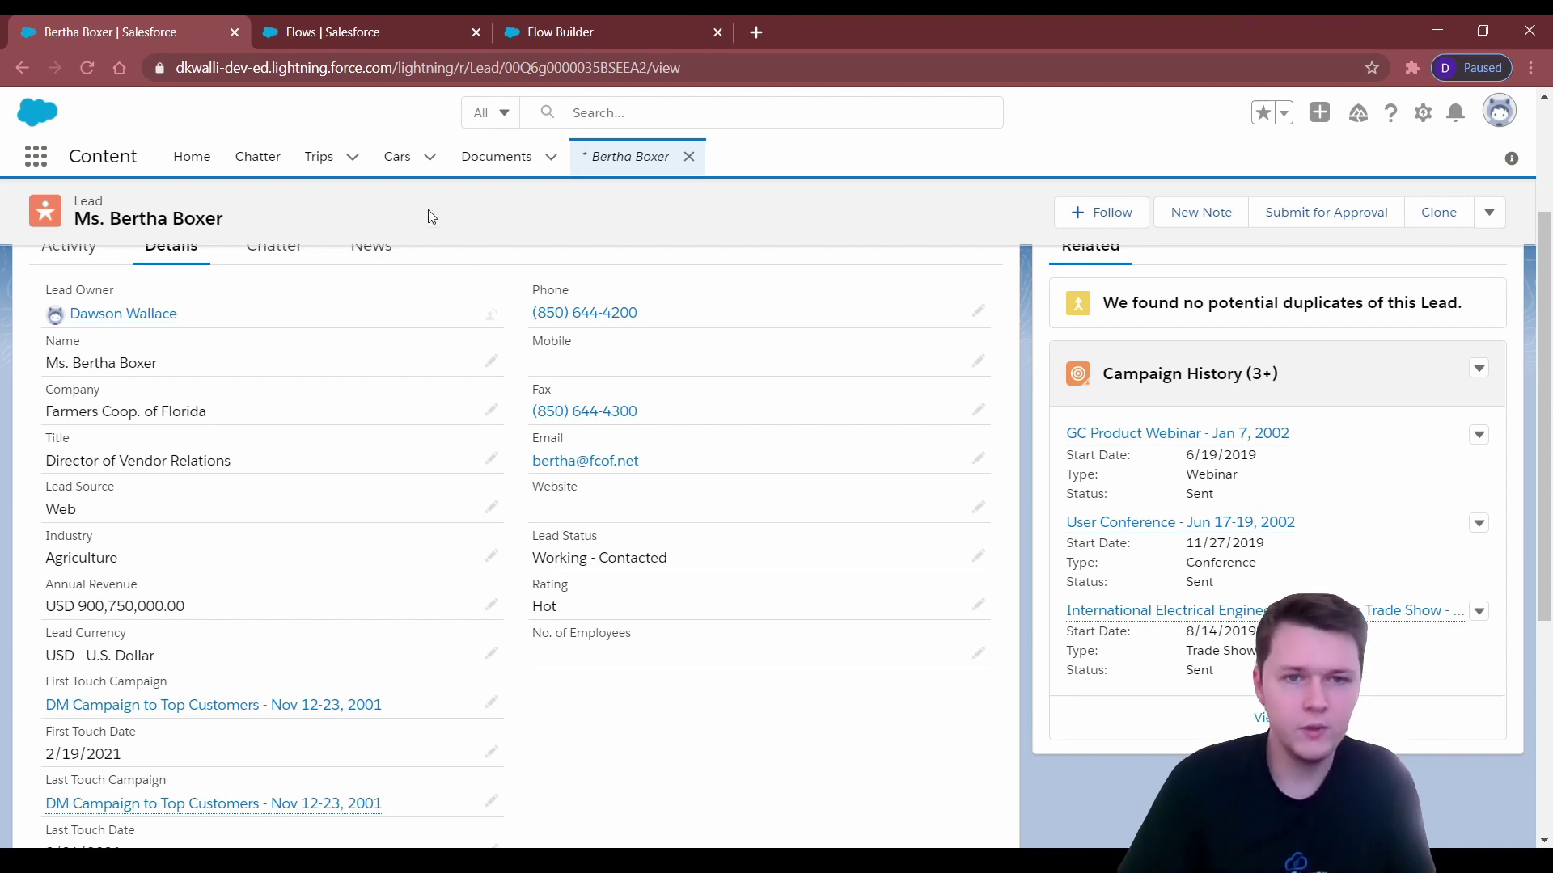
Find Reports by searching the apps and items for "report", and open the Campaign Members report.
click(33, 166)
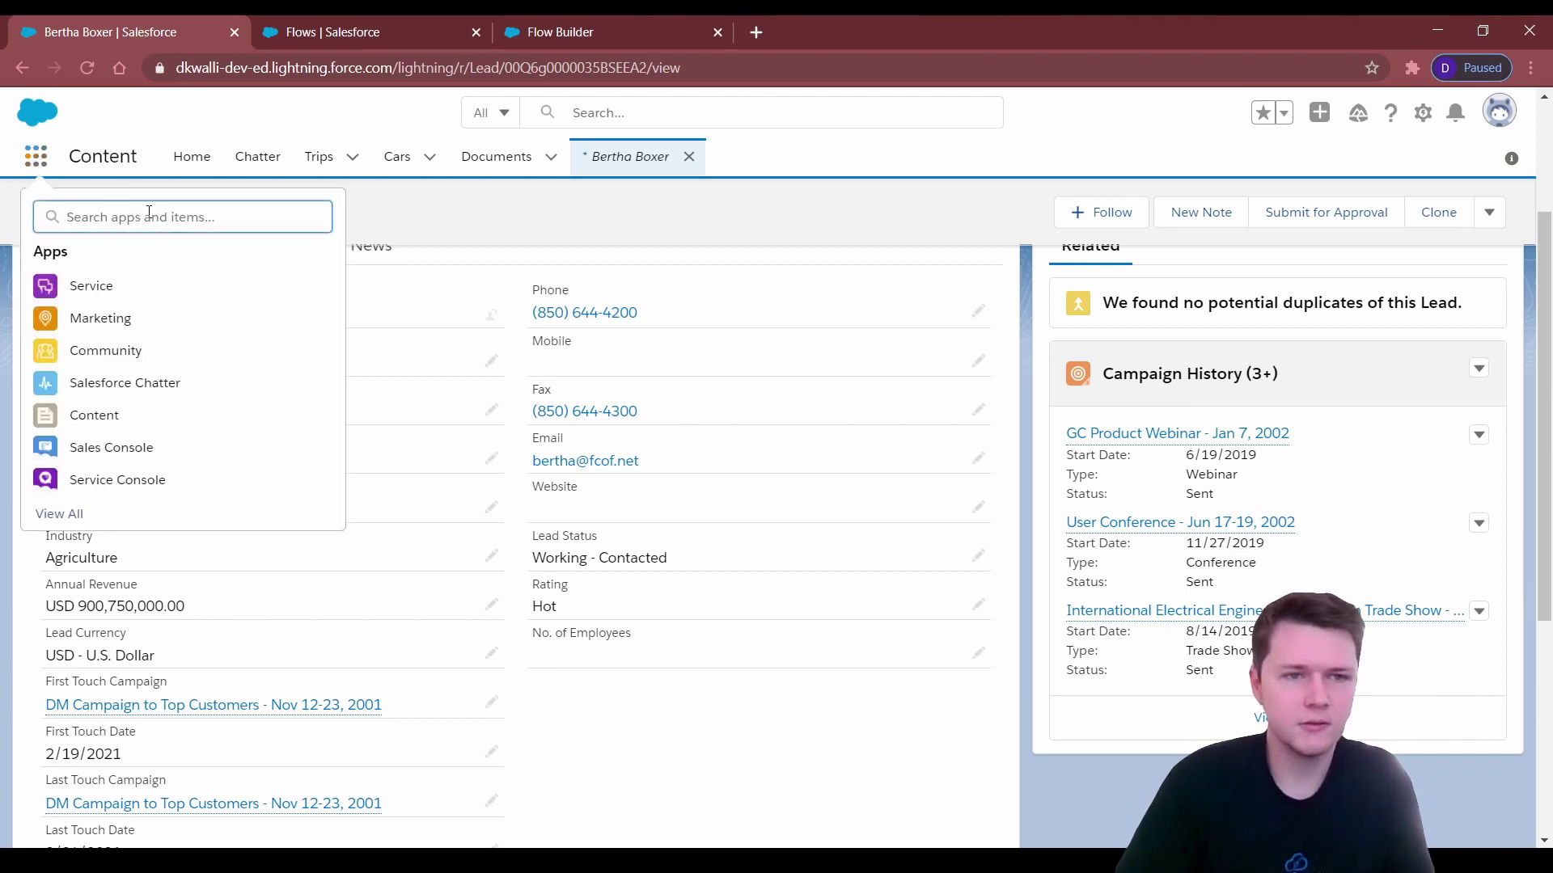
text(report)
click(94, 338)
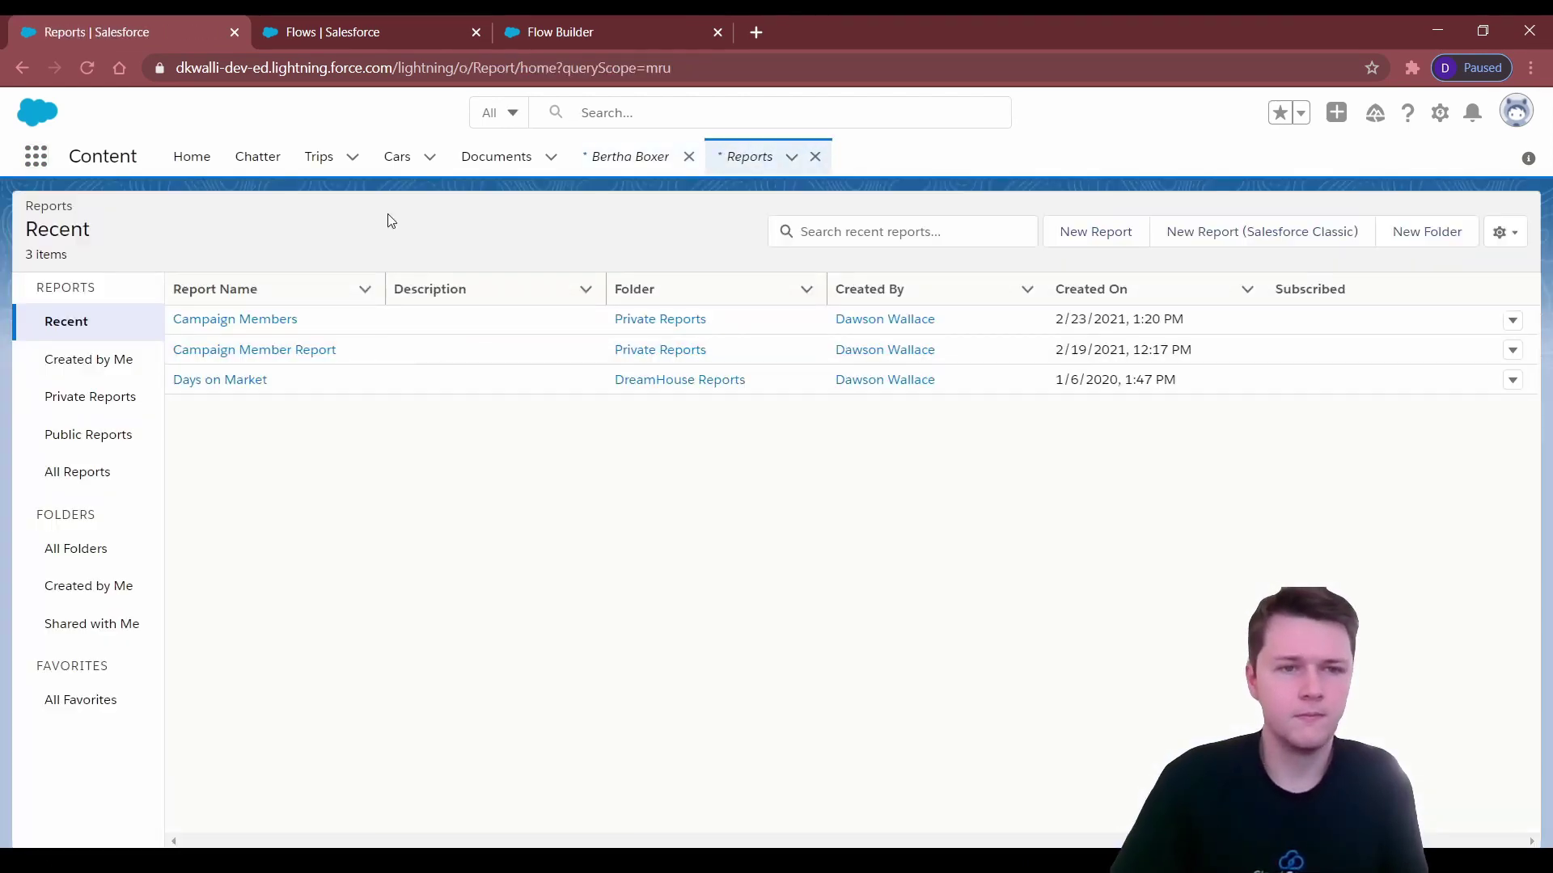
click(259, 322)
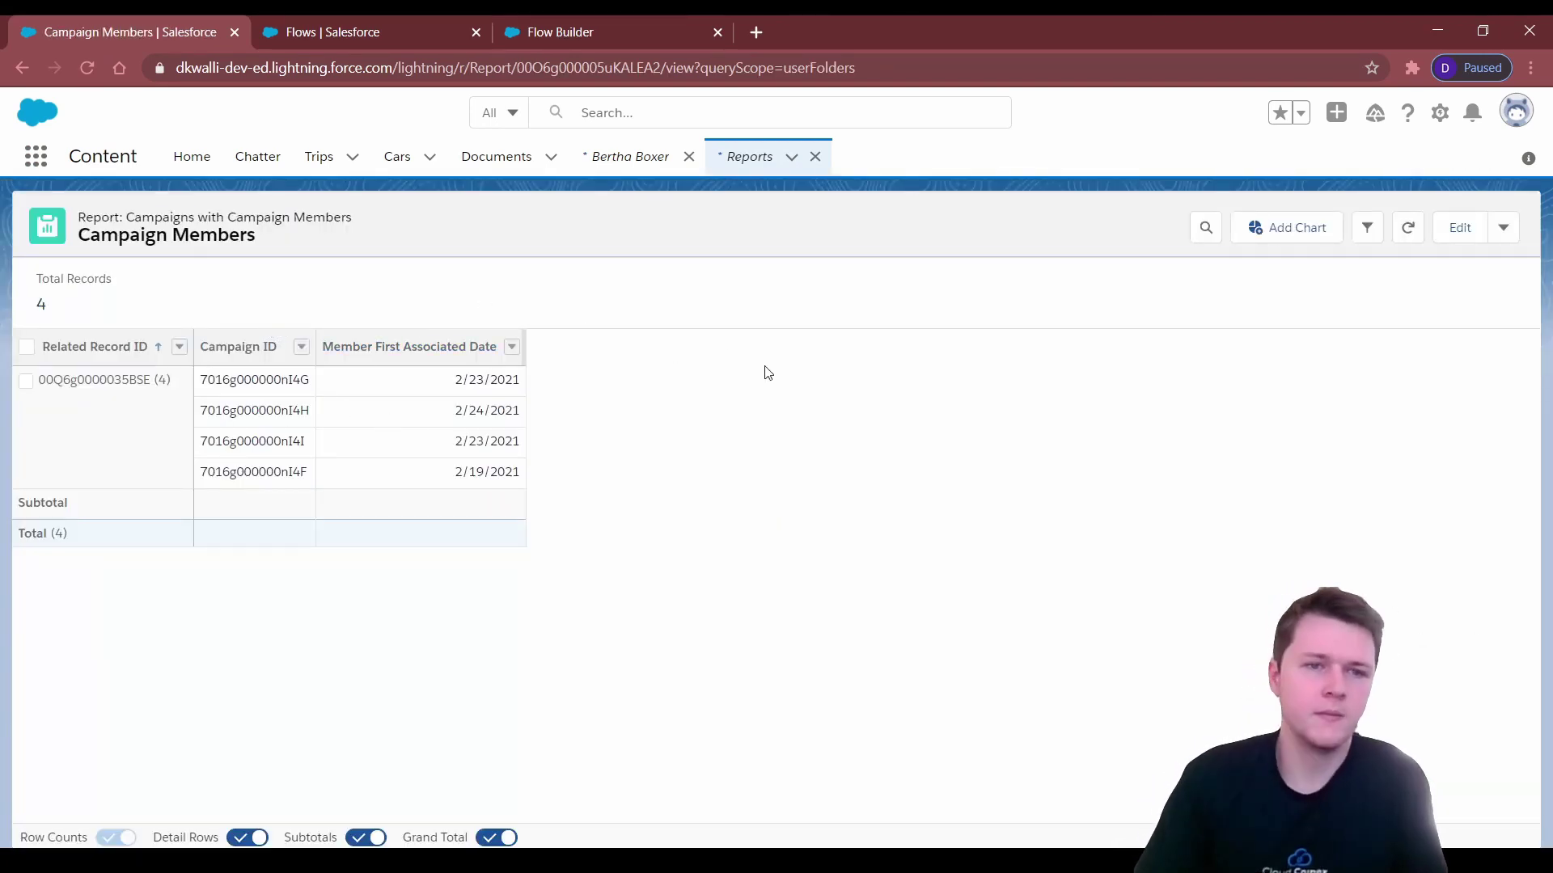
Examine the Campaign Members report's groups, columns and Related Record ID filter in the report builder, and reopen the report without changes.
click(1460, 227)
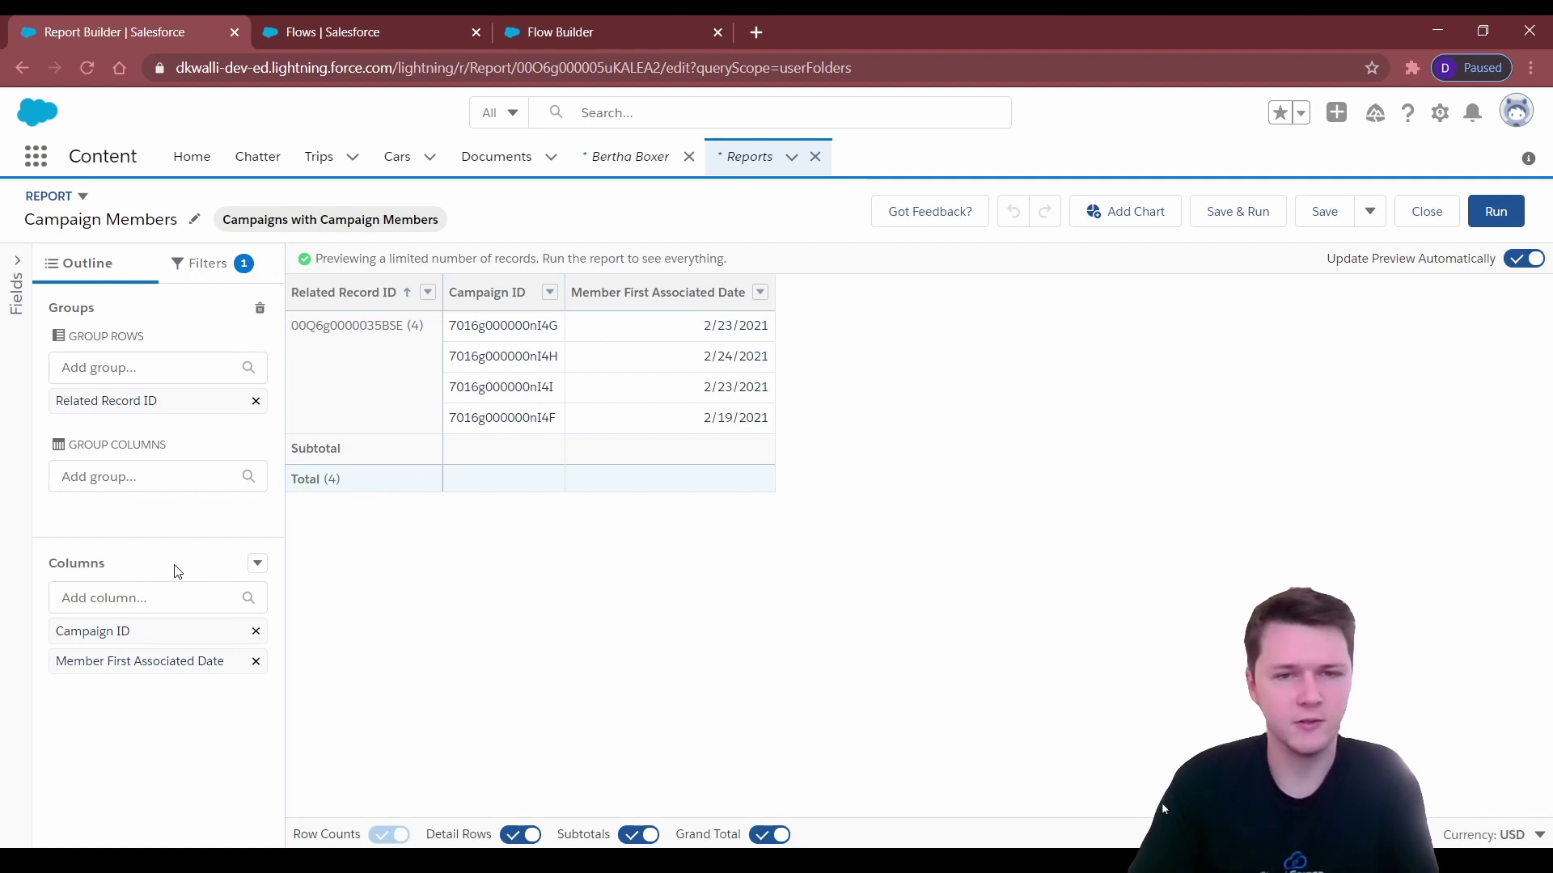
click(204, 274)
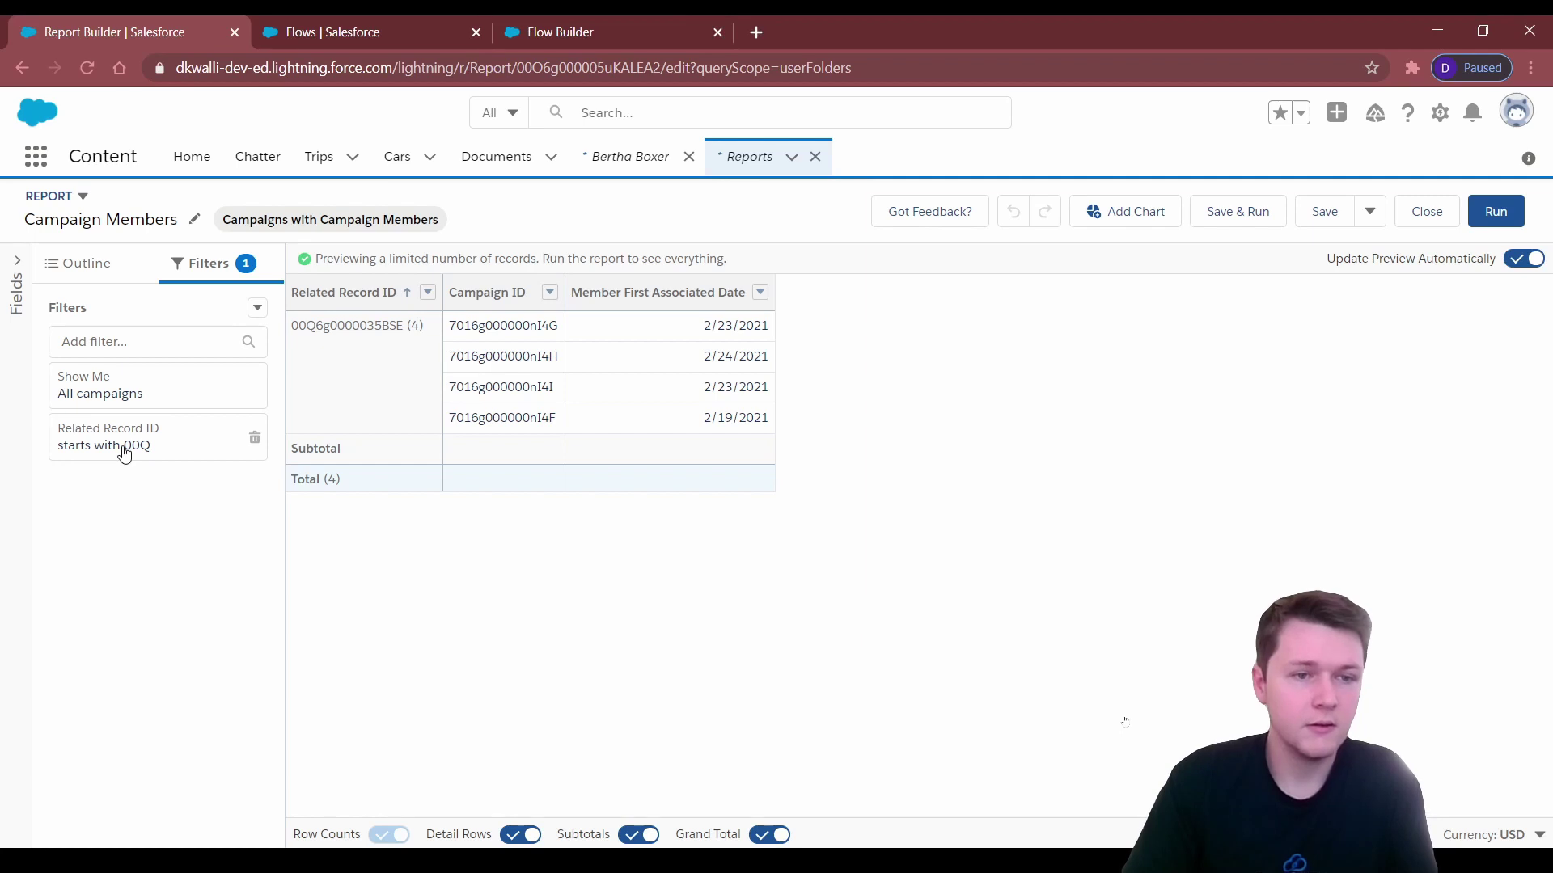
click(176, 447)
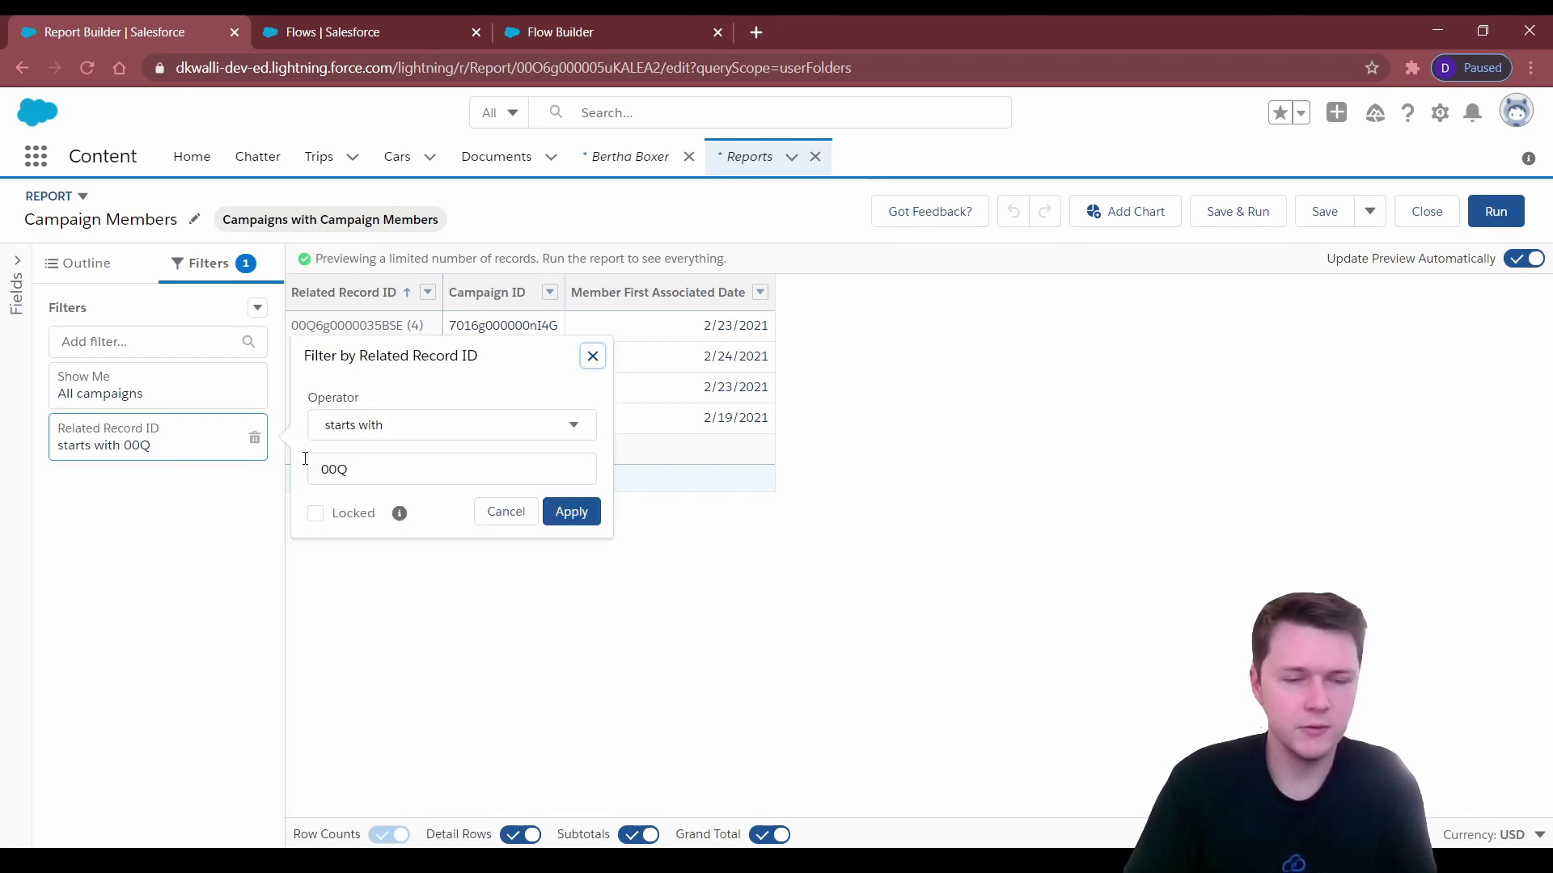
click(592, 355)
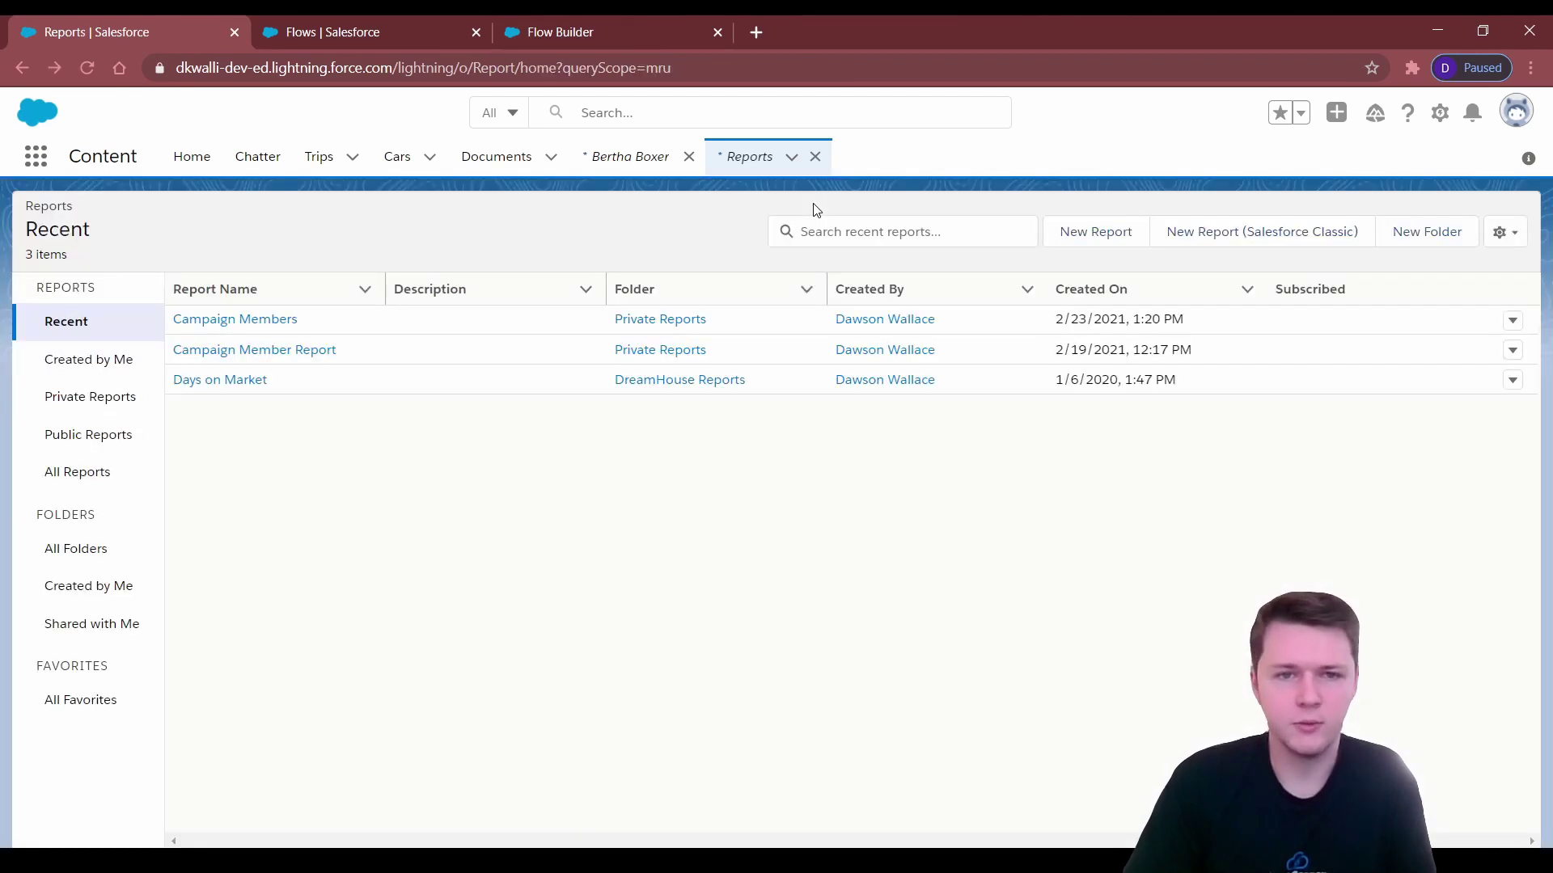
click(293, 319)
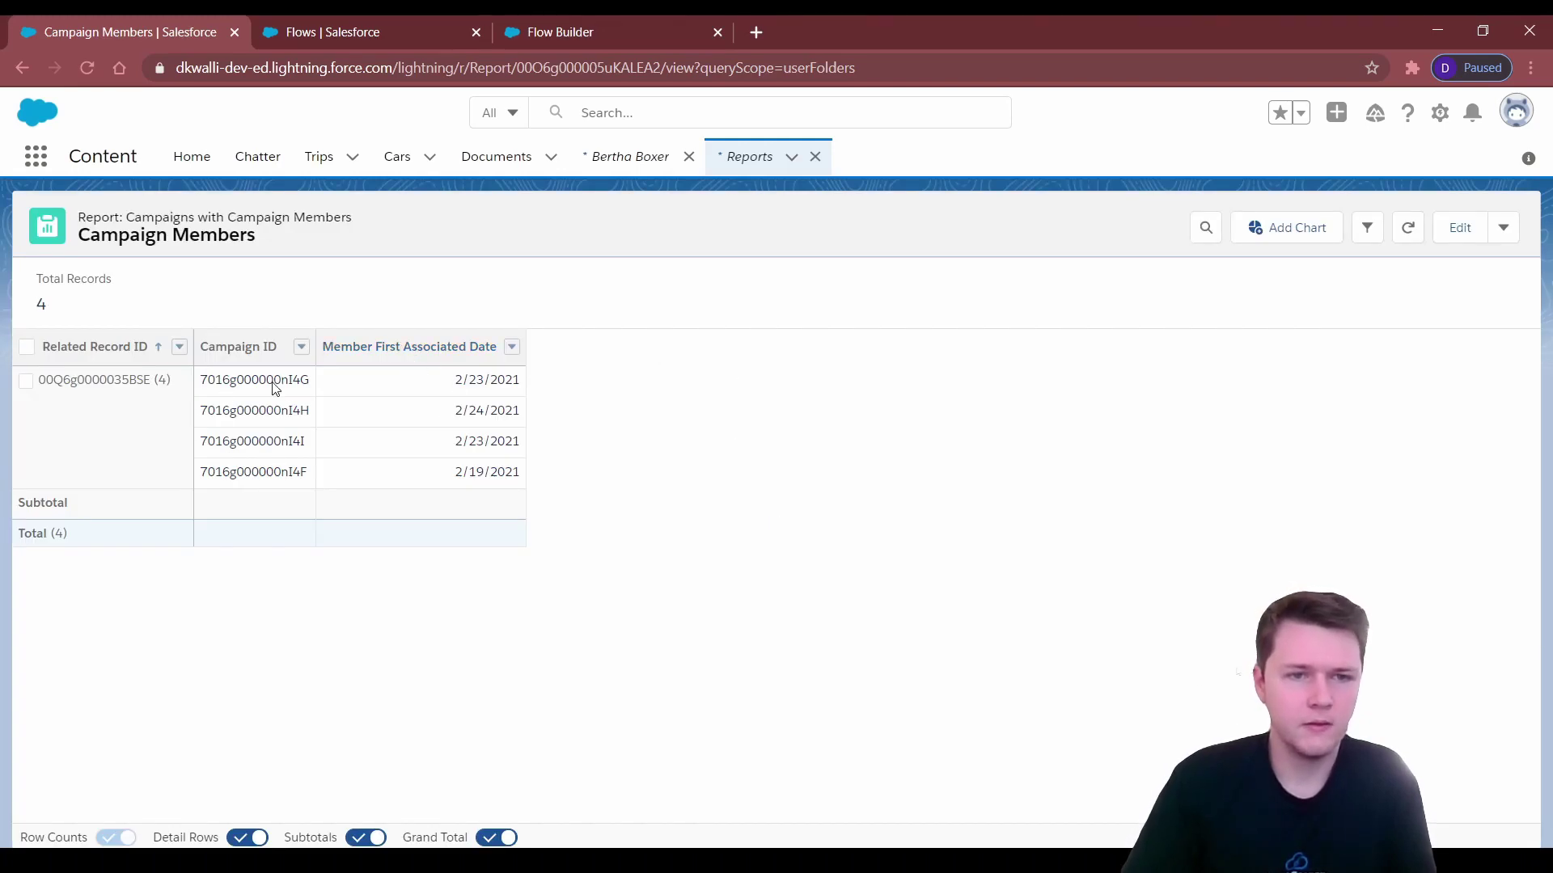
Compare the report rows in descending and ascending order of Member First Associated Date, leaving them sorted ascending.
click(432, 354)
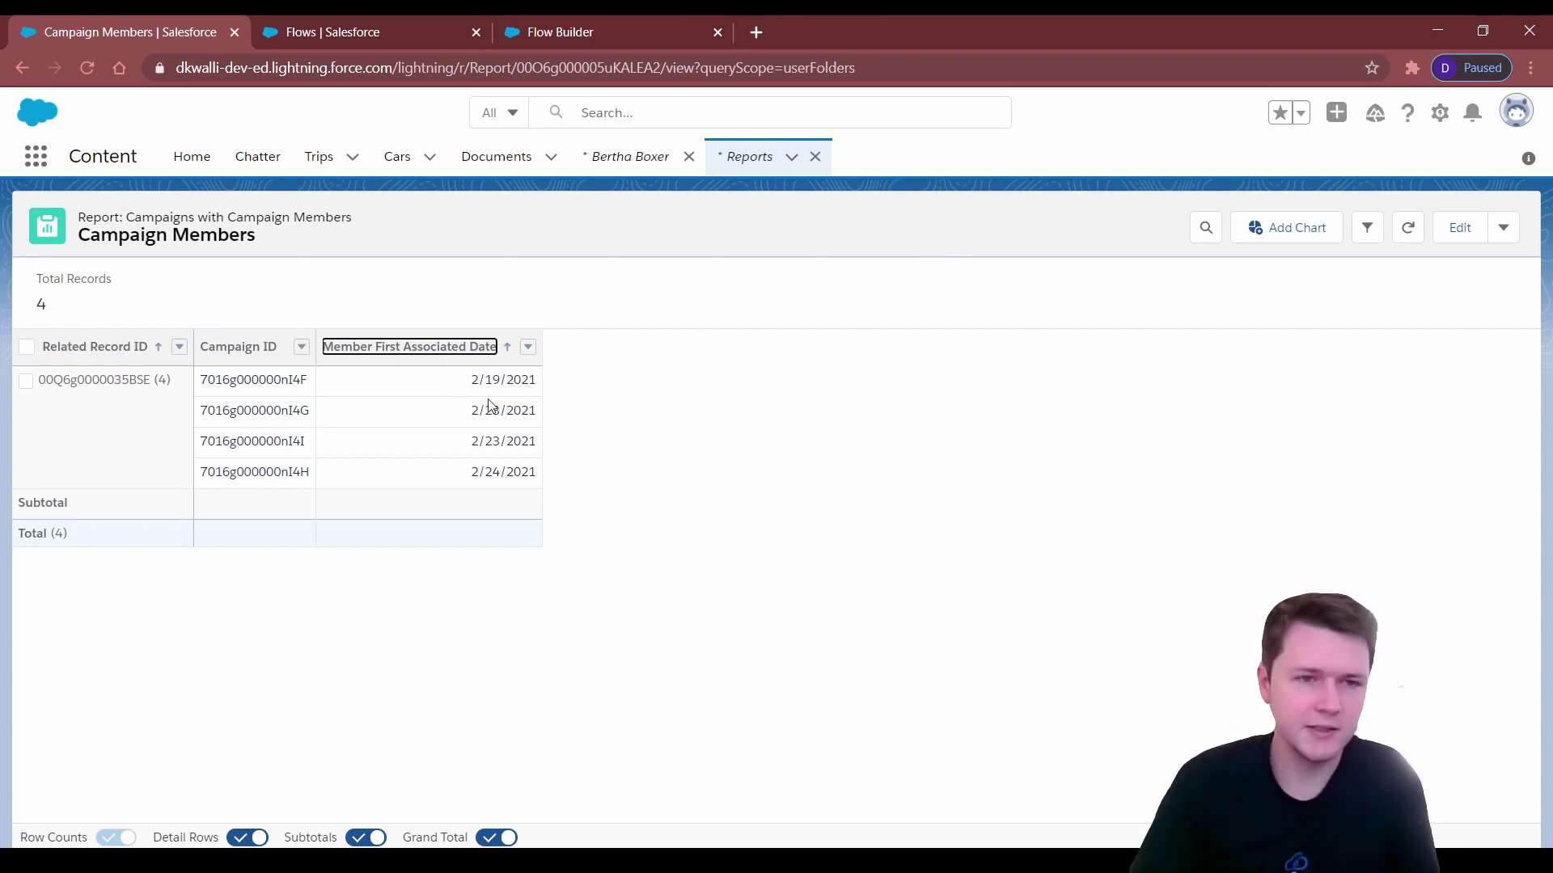
click(486, 348)
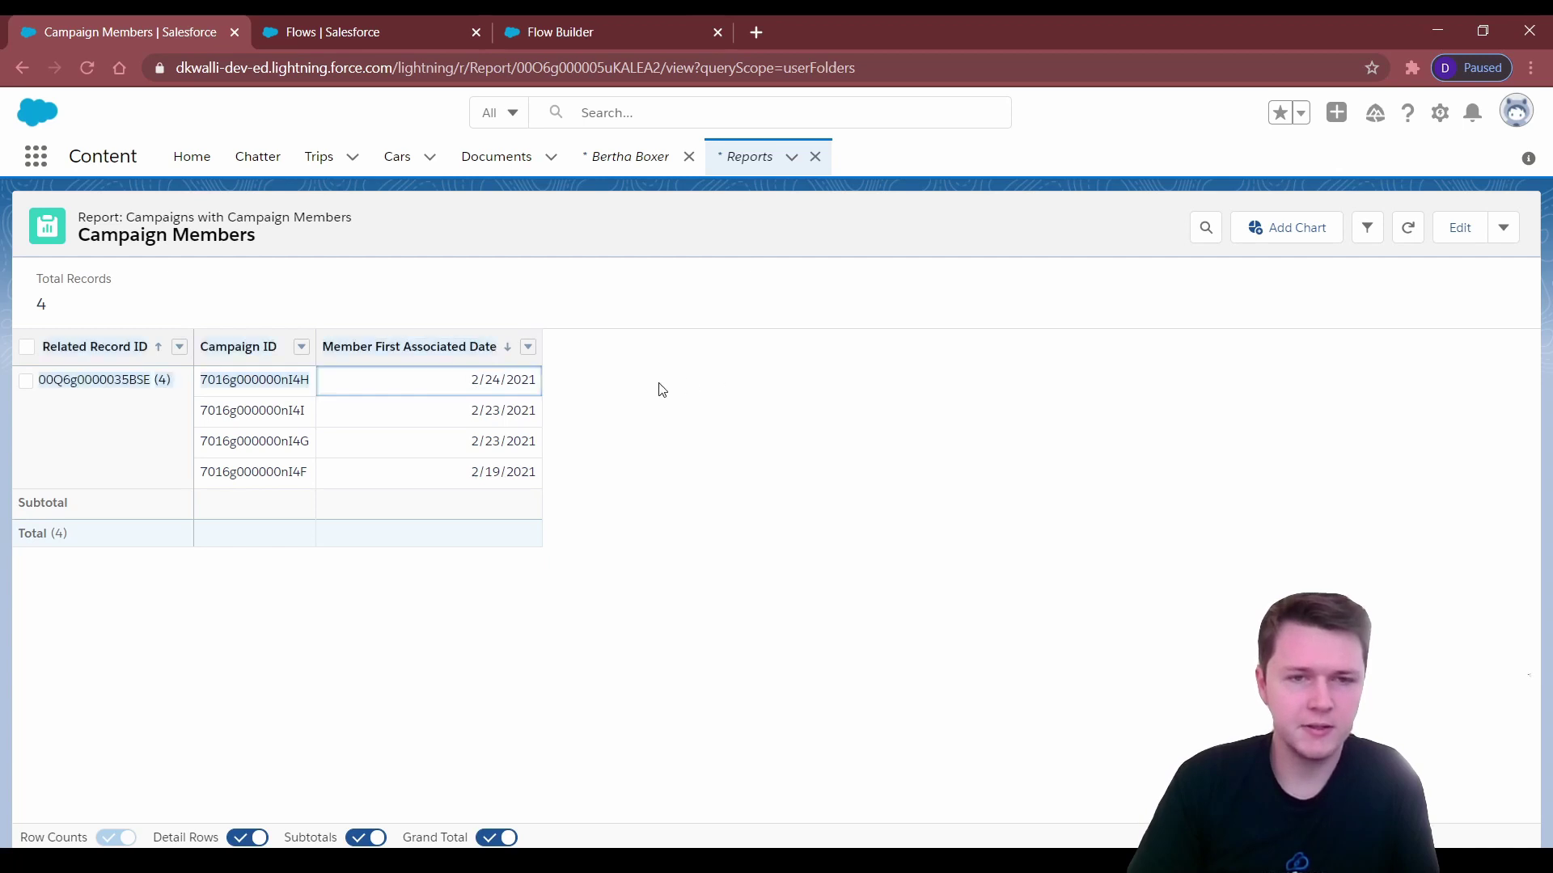
click(451, 347)
click(426, 362)
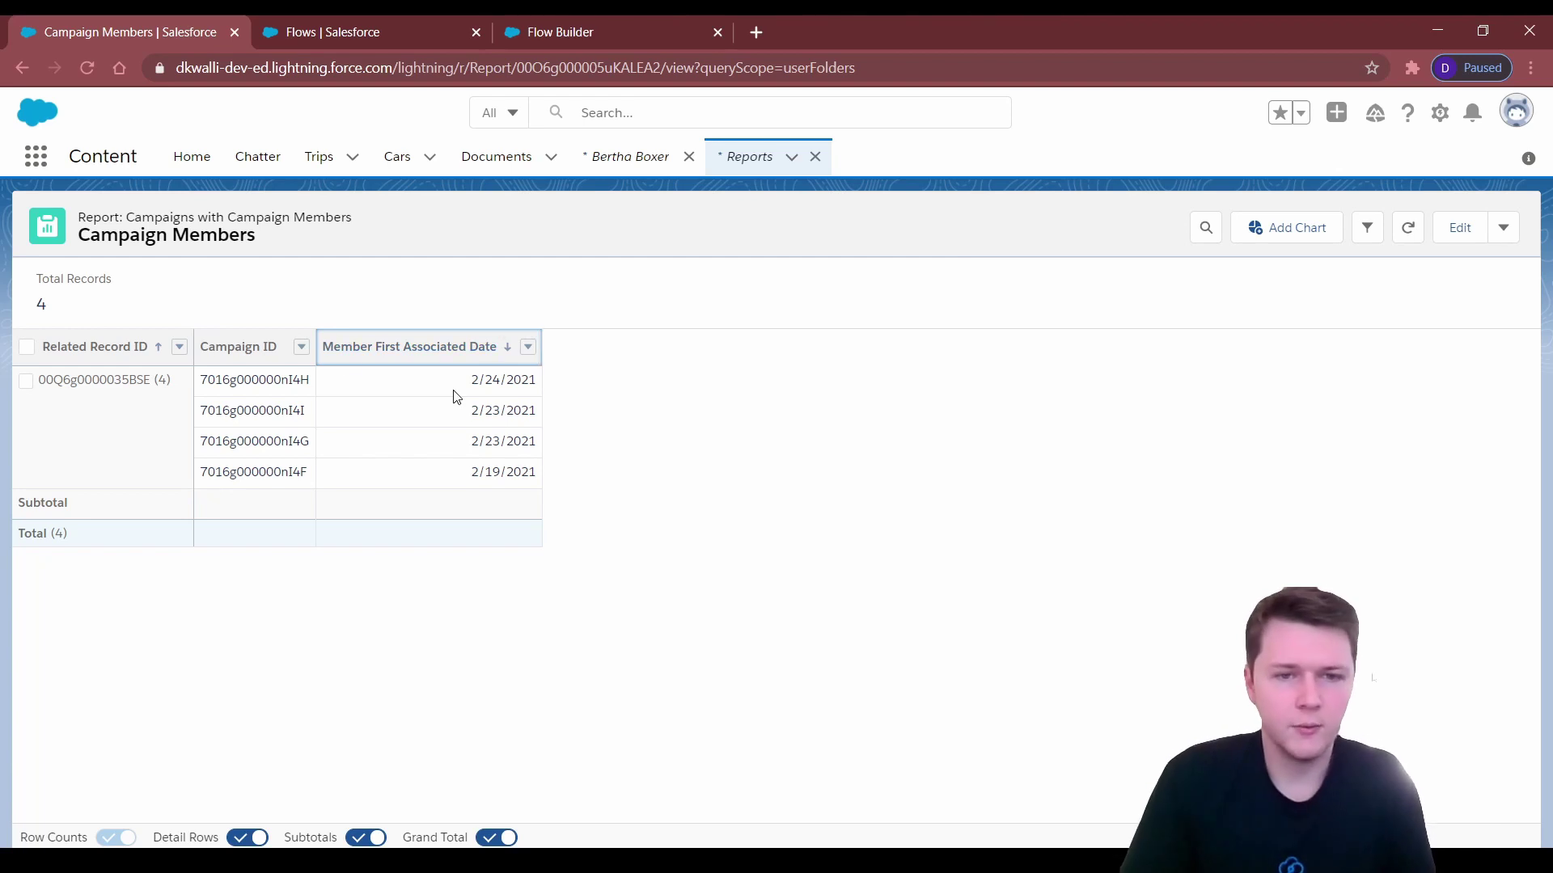
drag(463, 380, 595, 395)
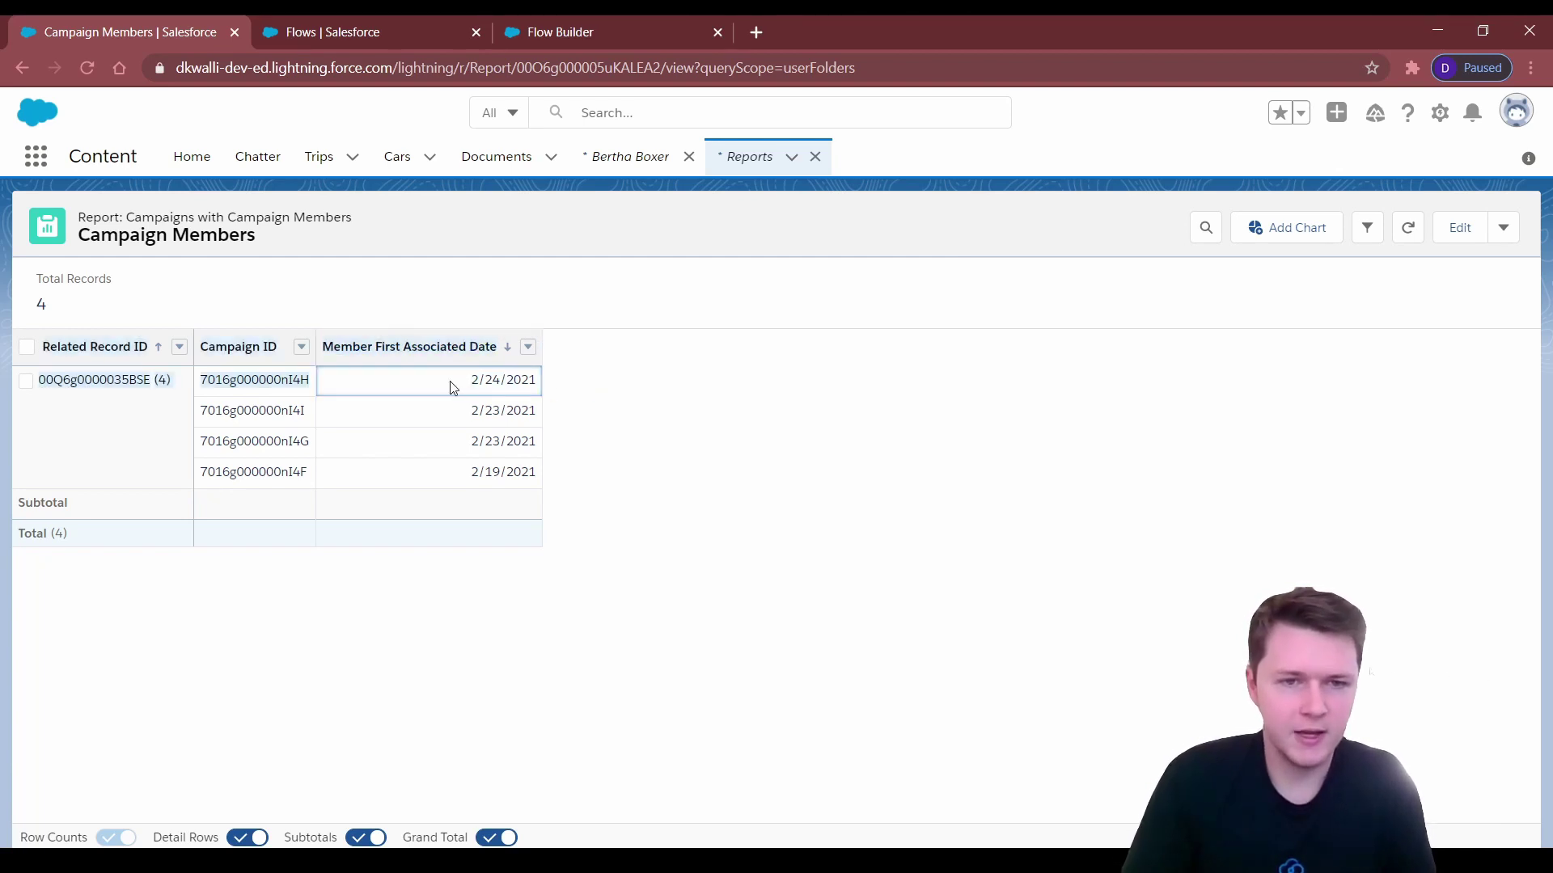
click(624, 397)
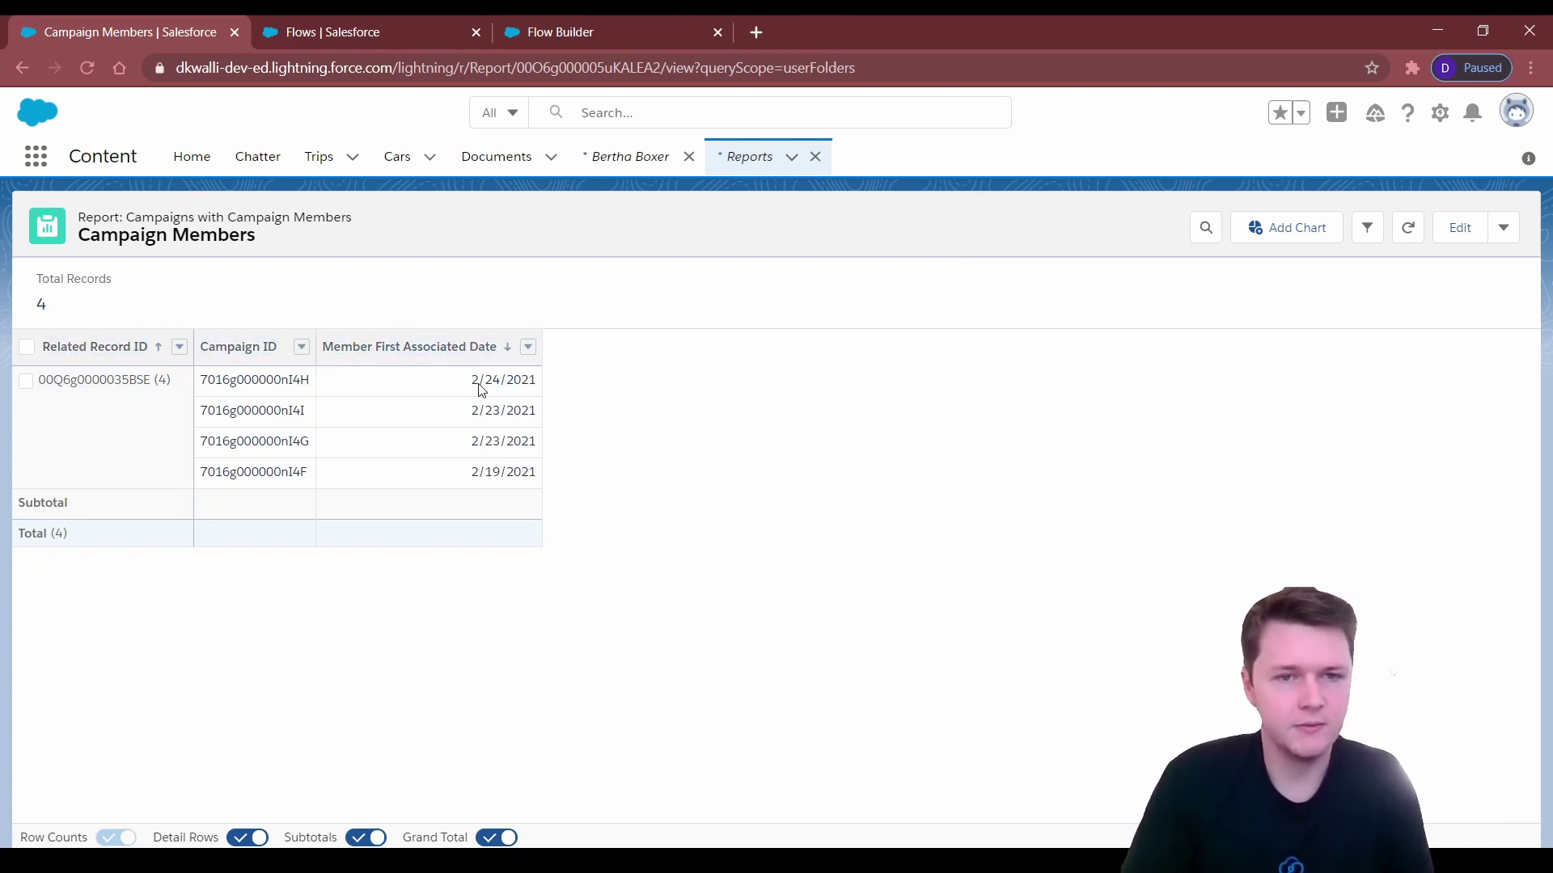
click(441, 348)
click(673, 400)
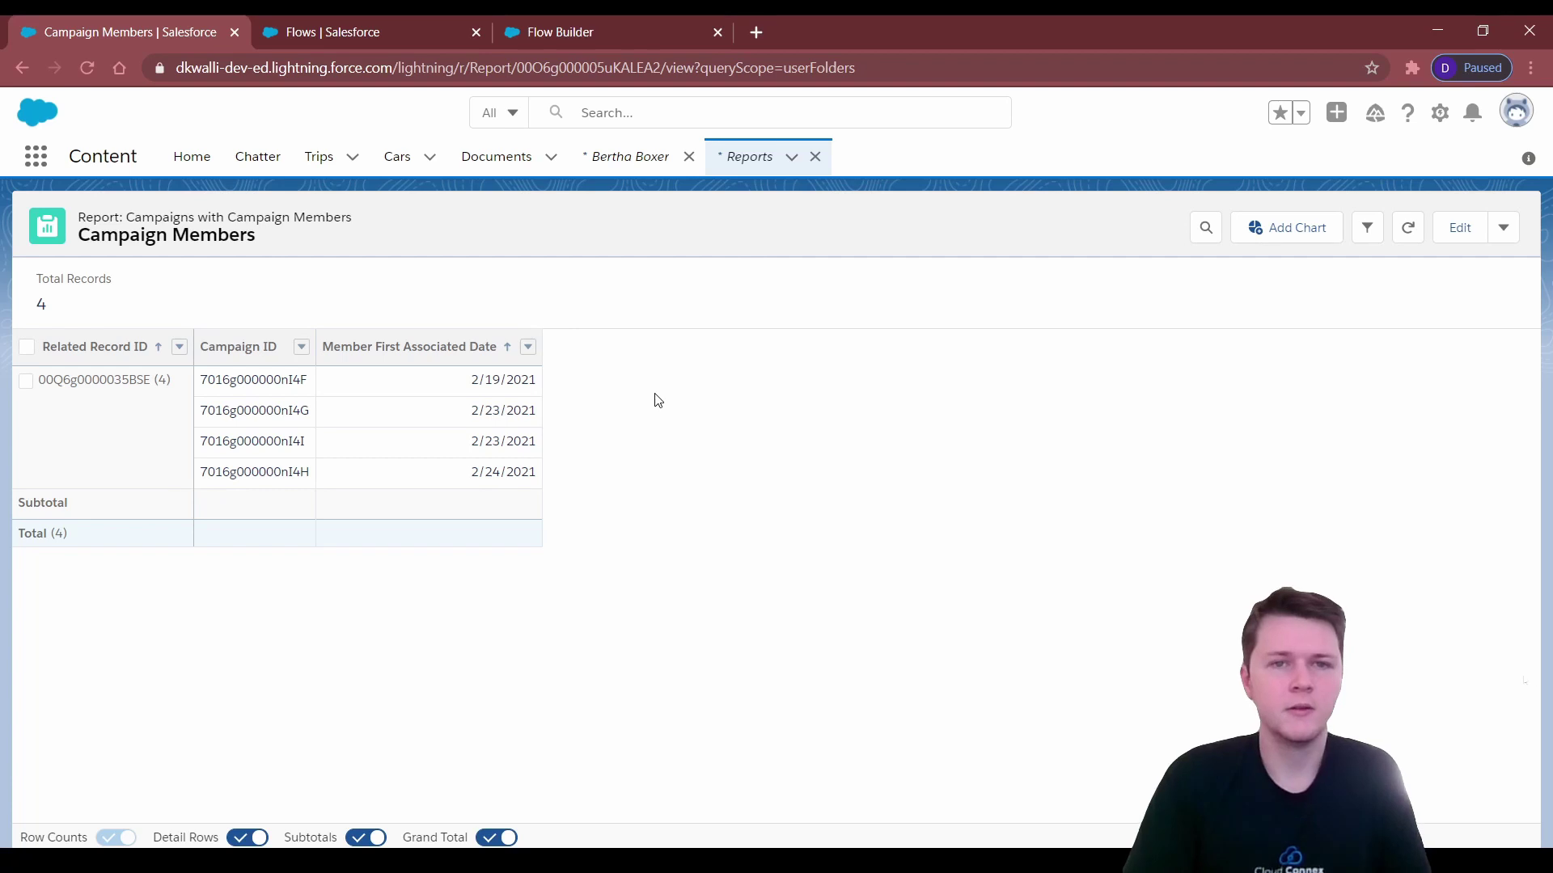
Export the Campaign Members report as Details Only in Comma Delimited .csv format.
click(1503, 228)
click(1448, 405)
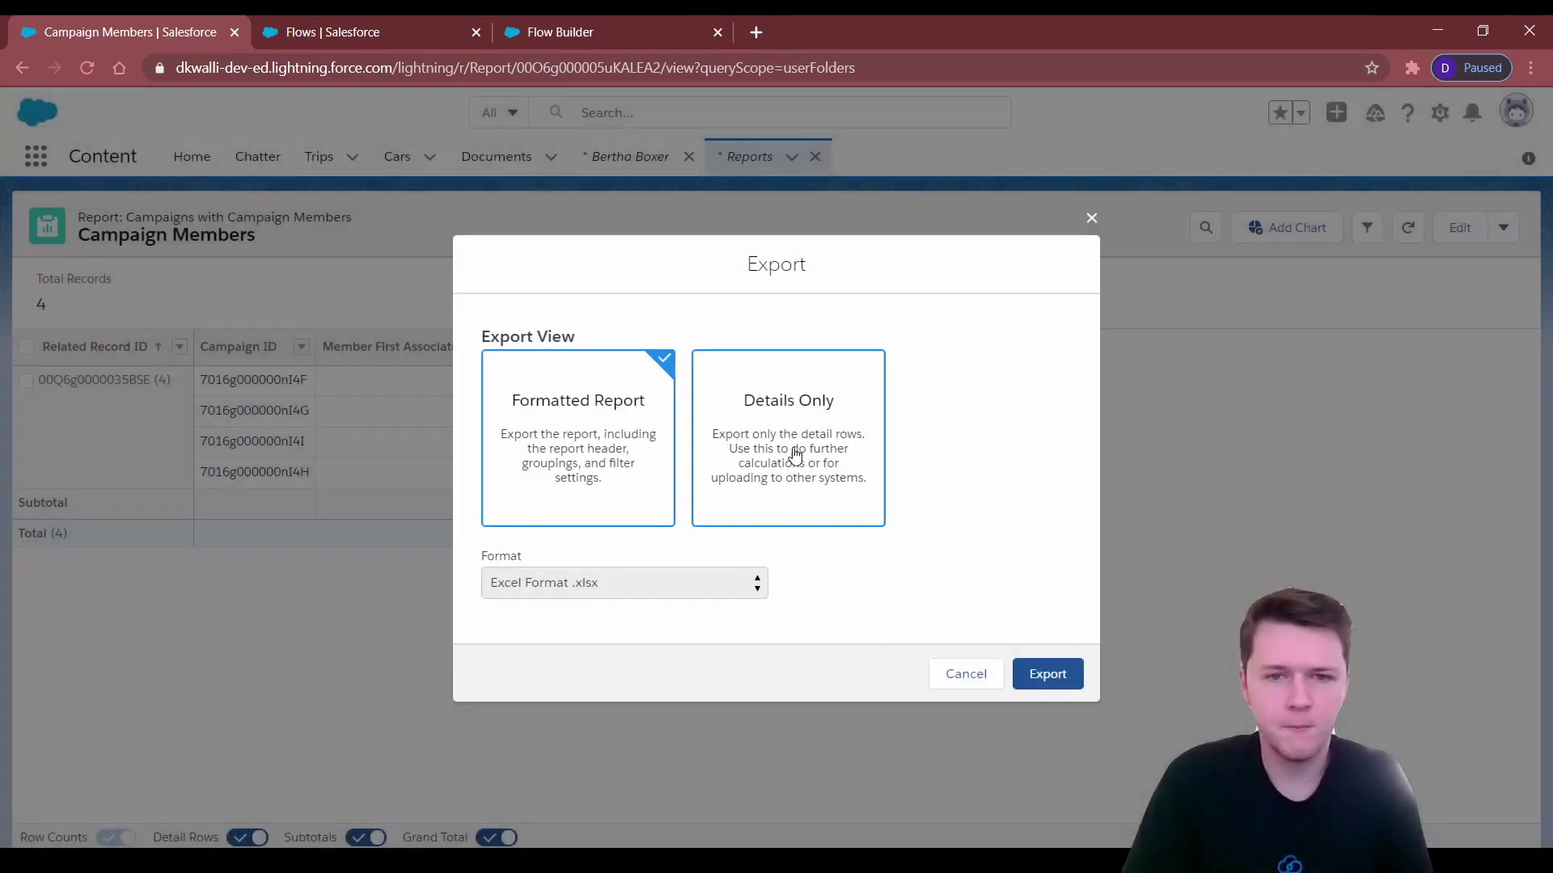
click(793, 451)
click(647, 583)
click(639, 655)
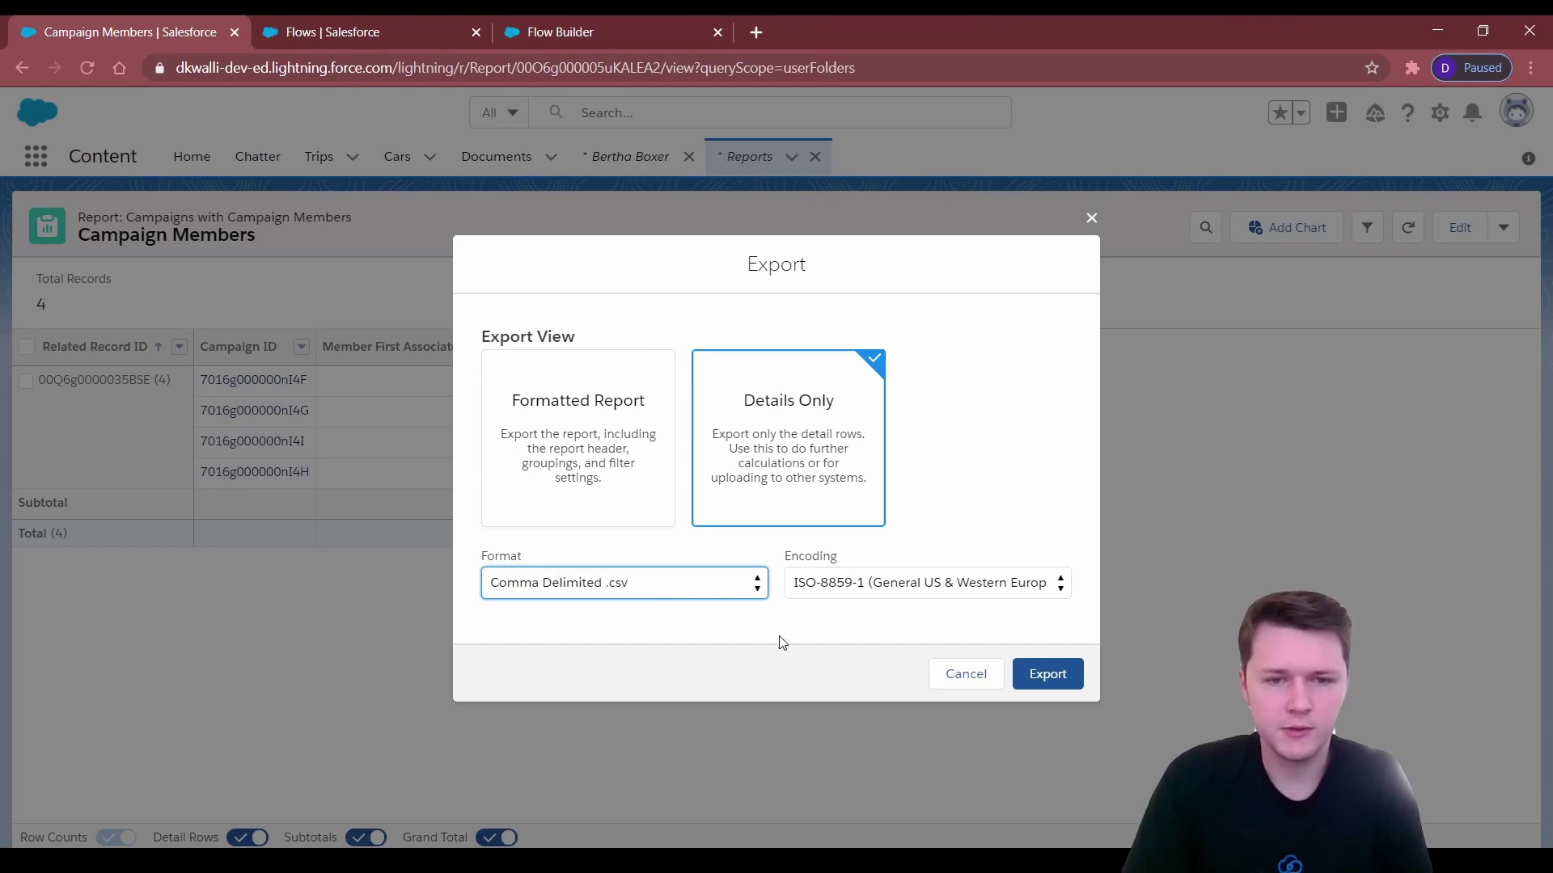
click(1043, 675)
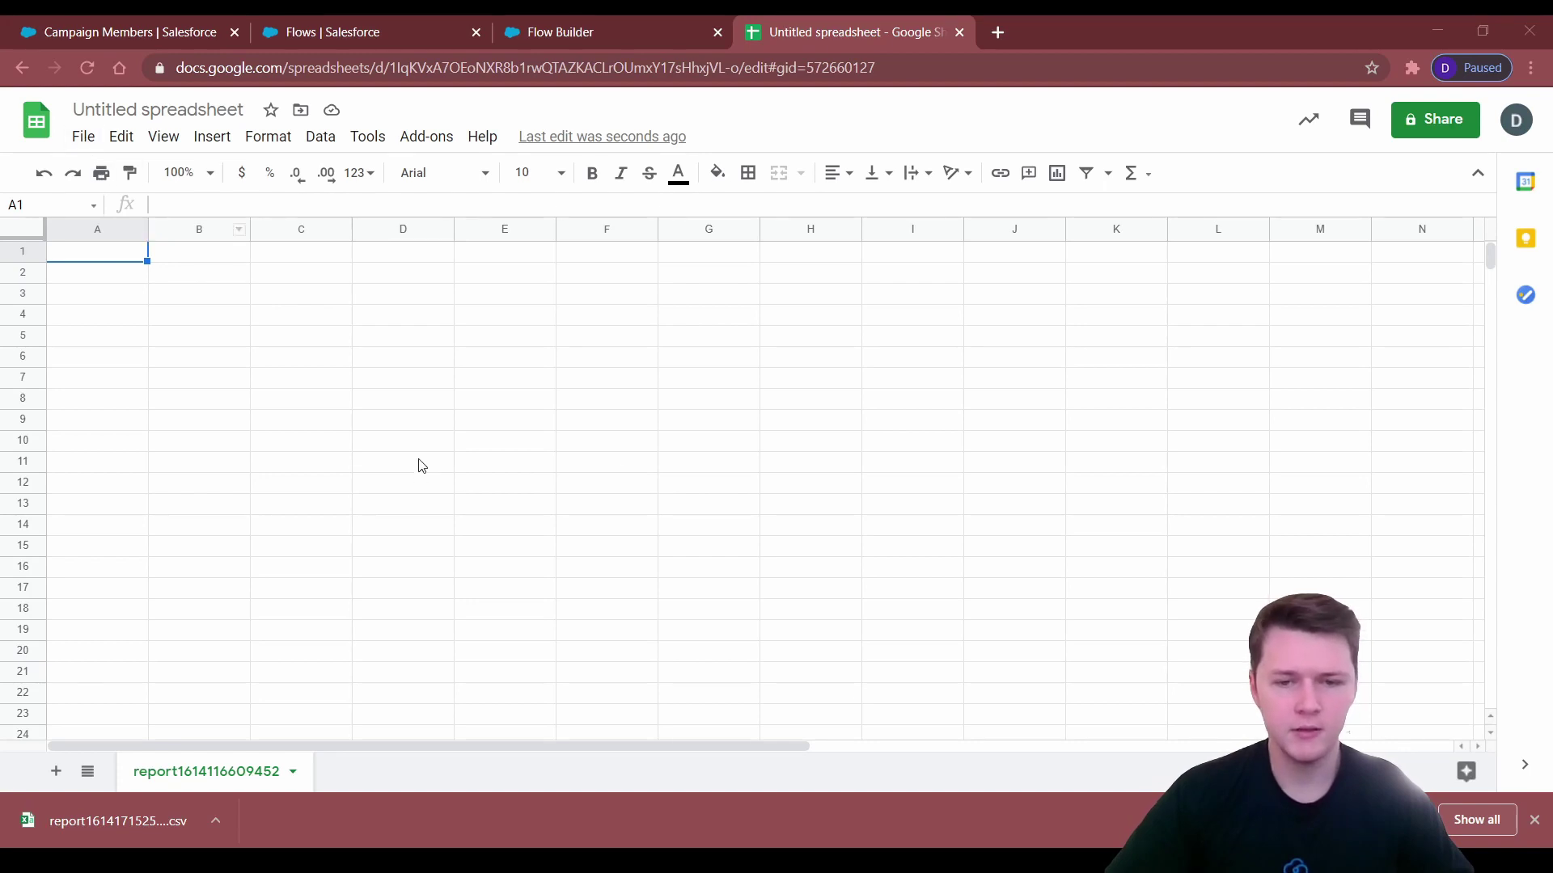
In Google Sheets, upload and import report1614171525894.csv from the device, replacing the untitled spreadsheet.
click(83, 136)
click(122, 285)
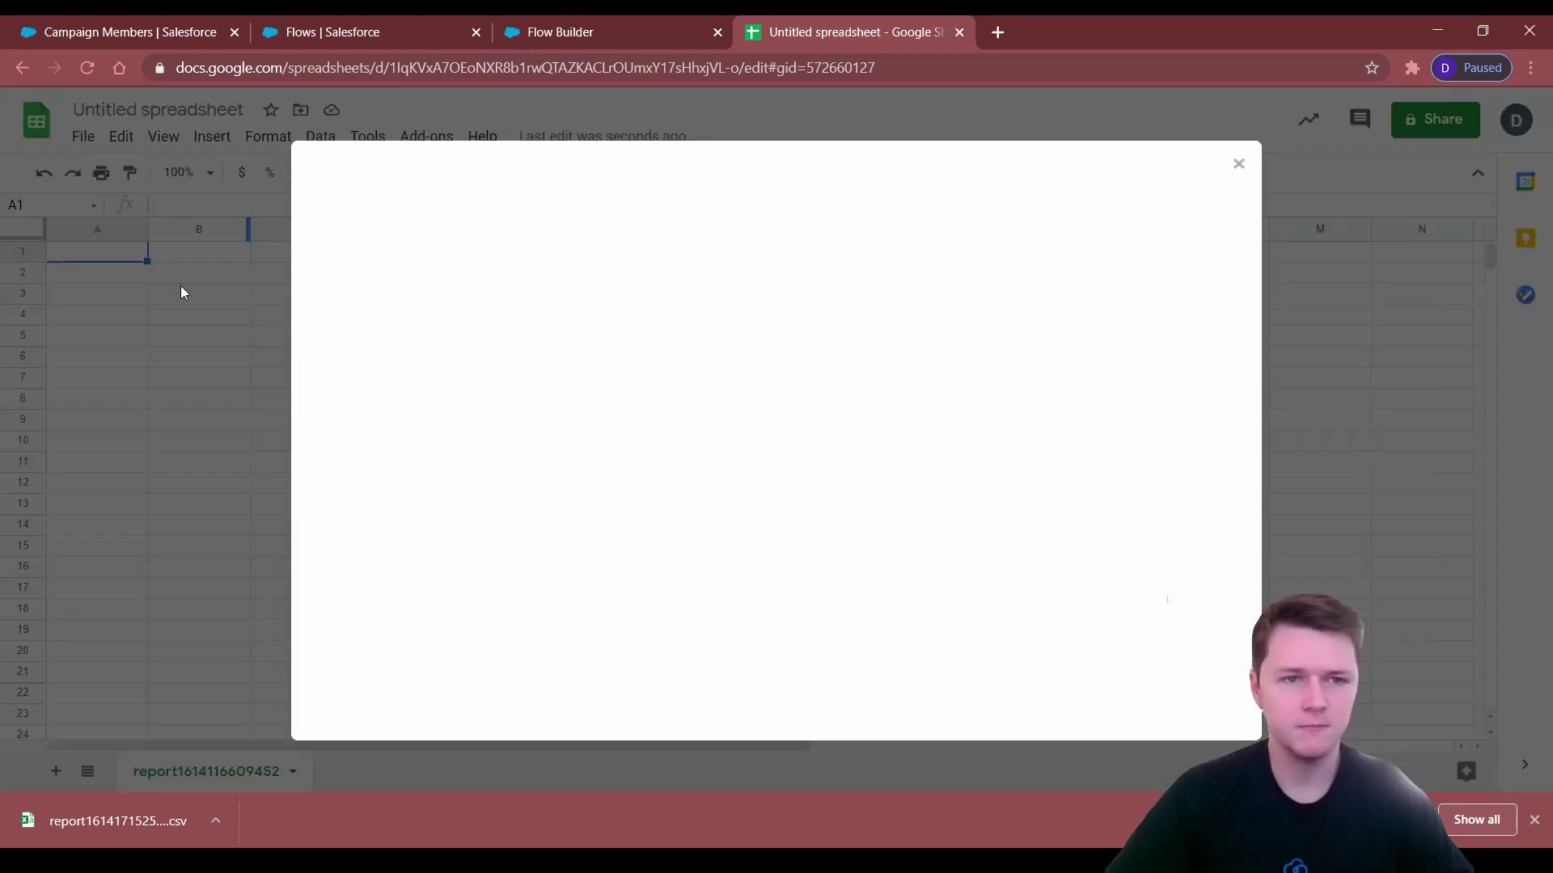
click(684, 227)
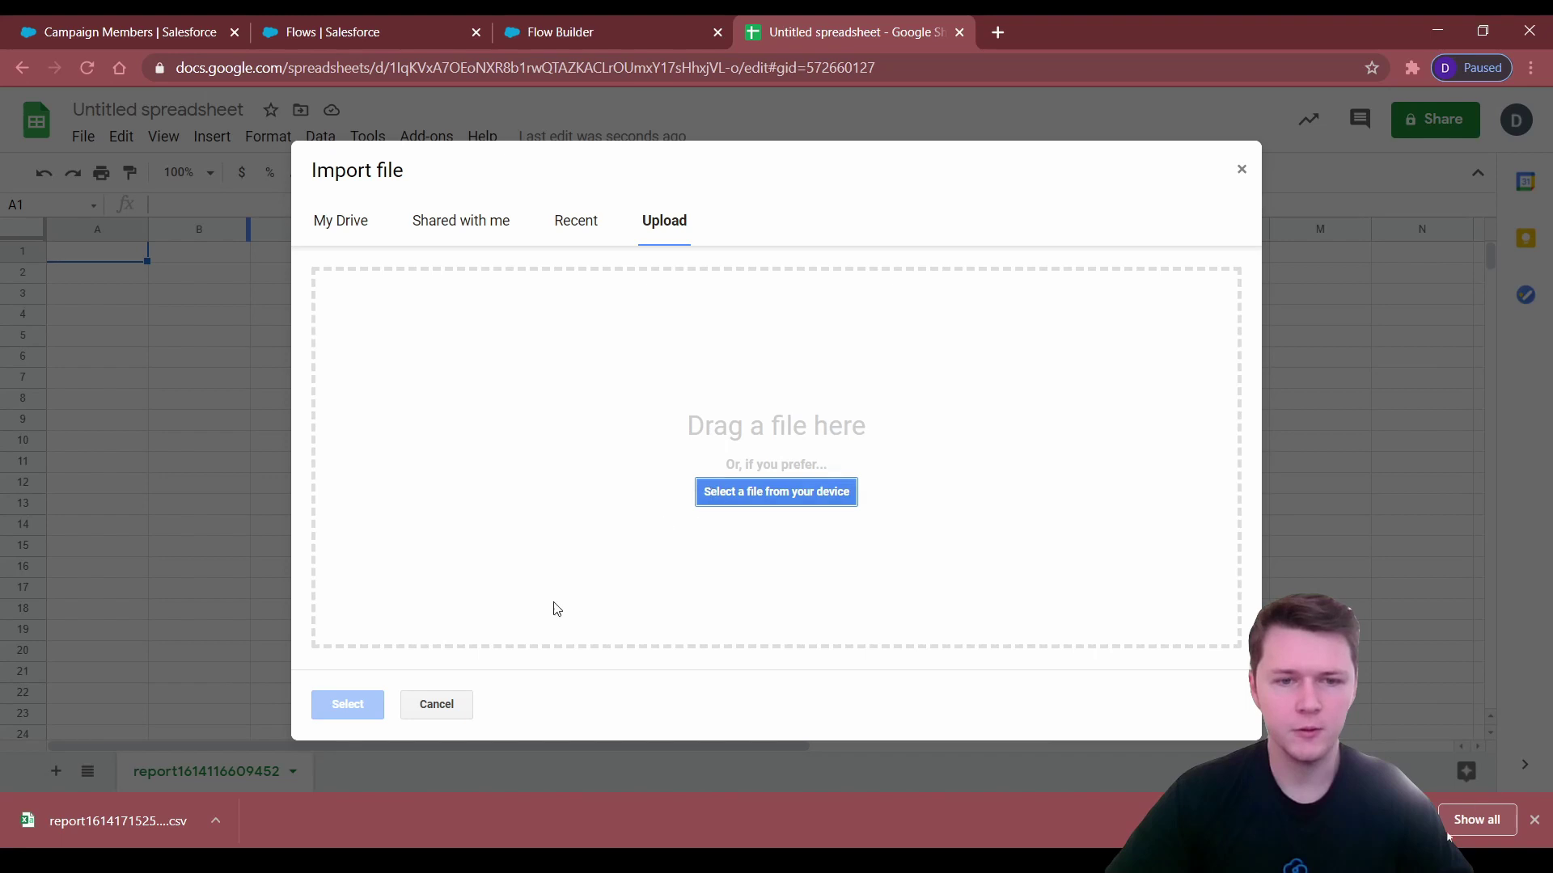
click(738, 493)
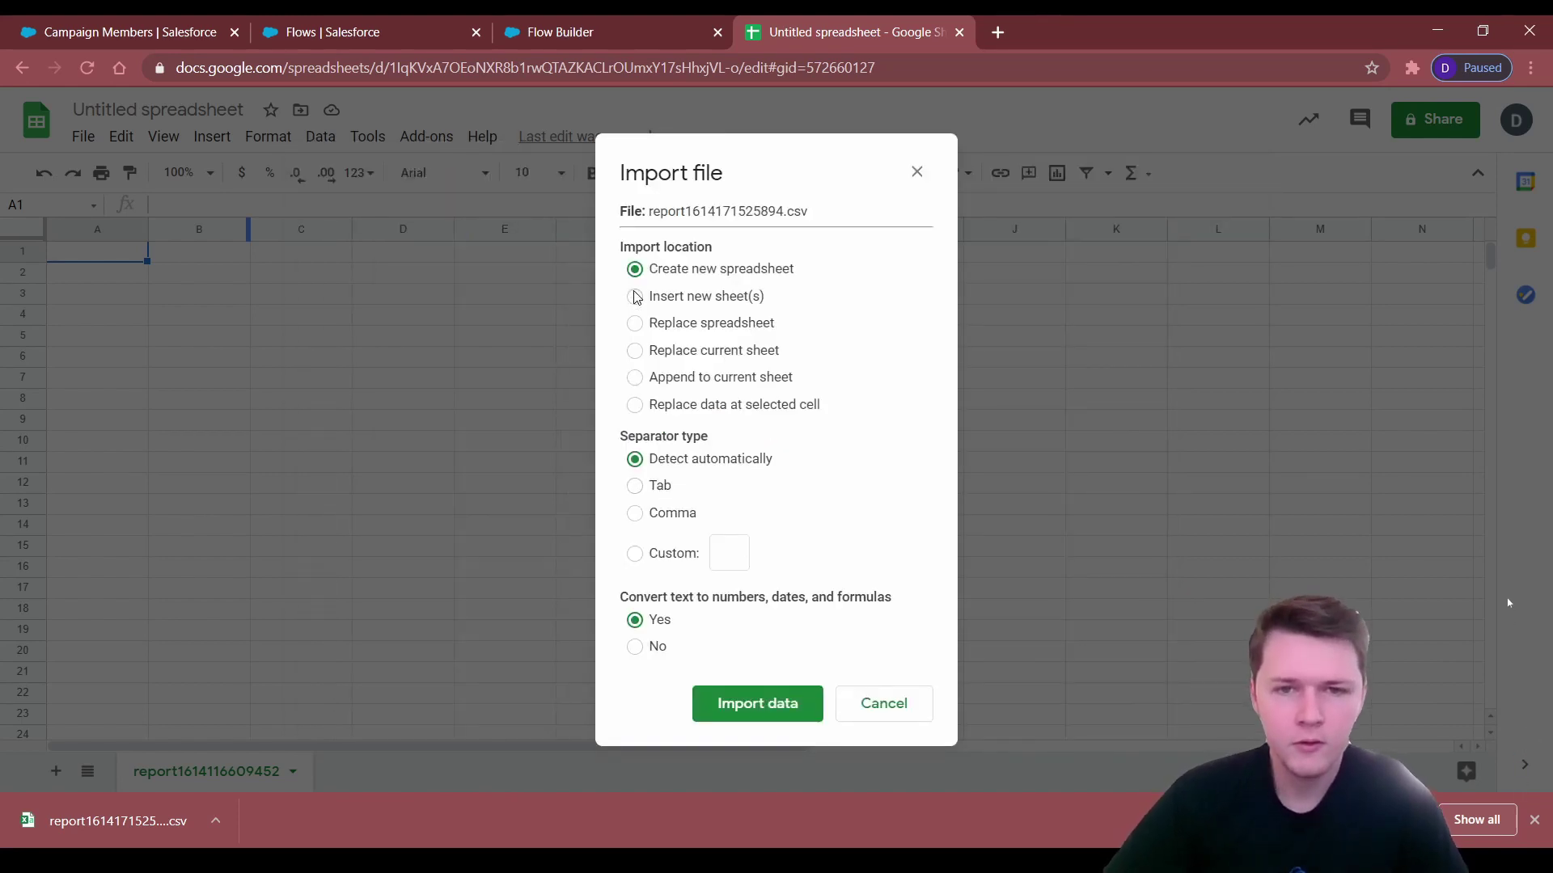
click(635, 323)
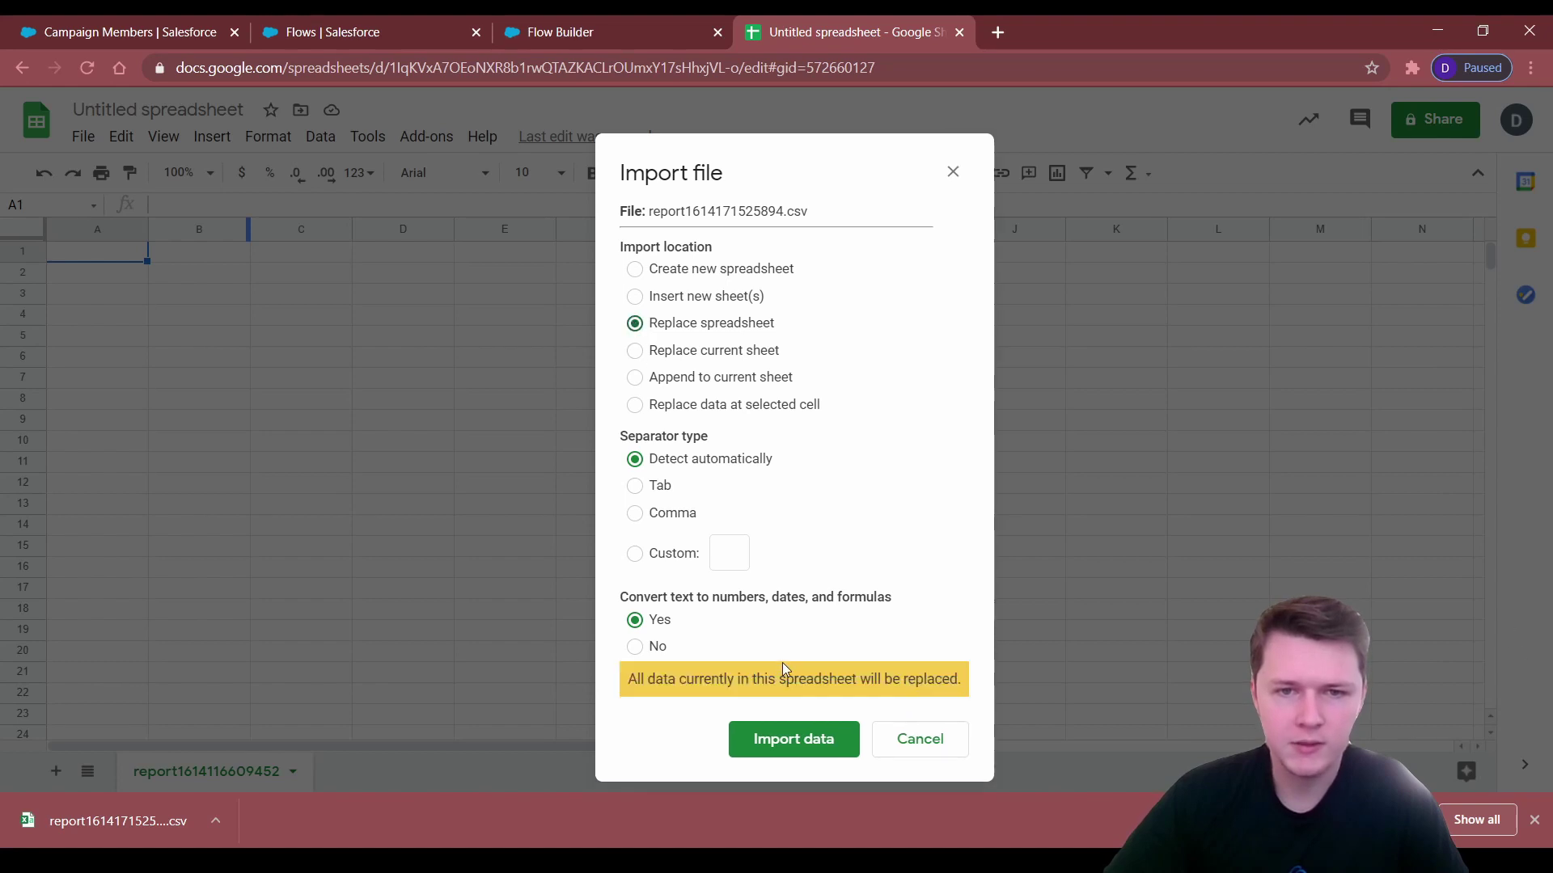
click(794, 740)
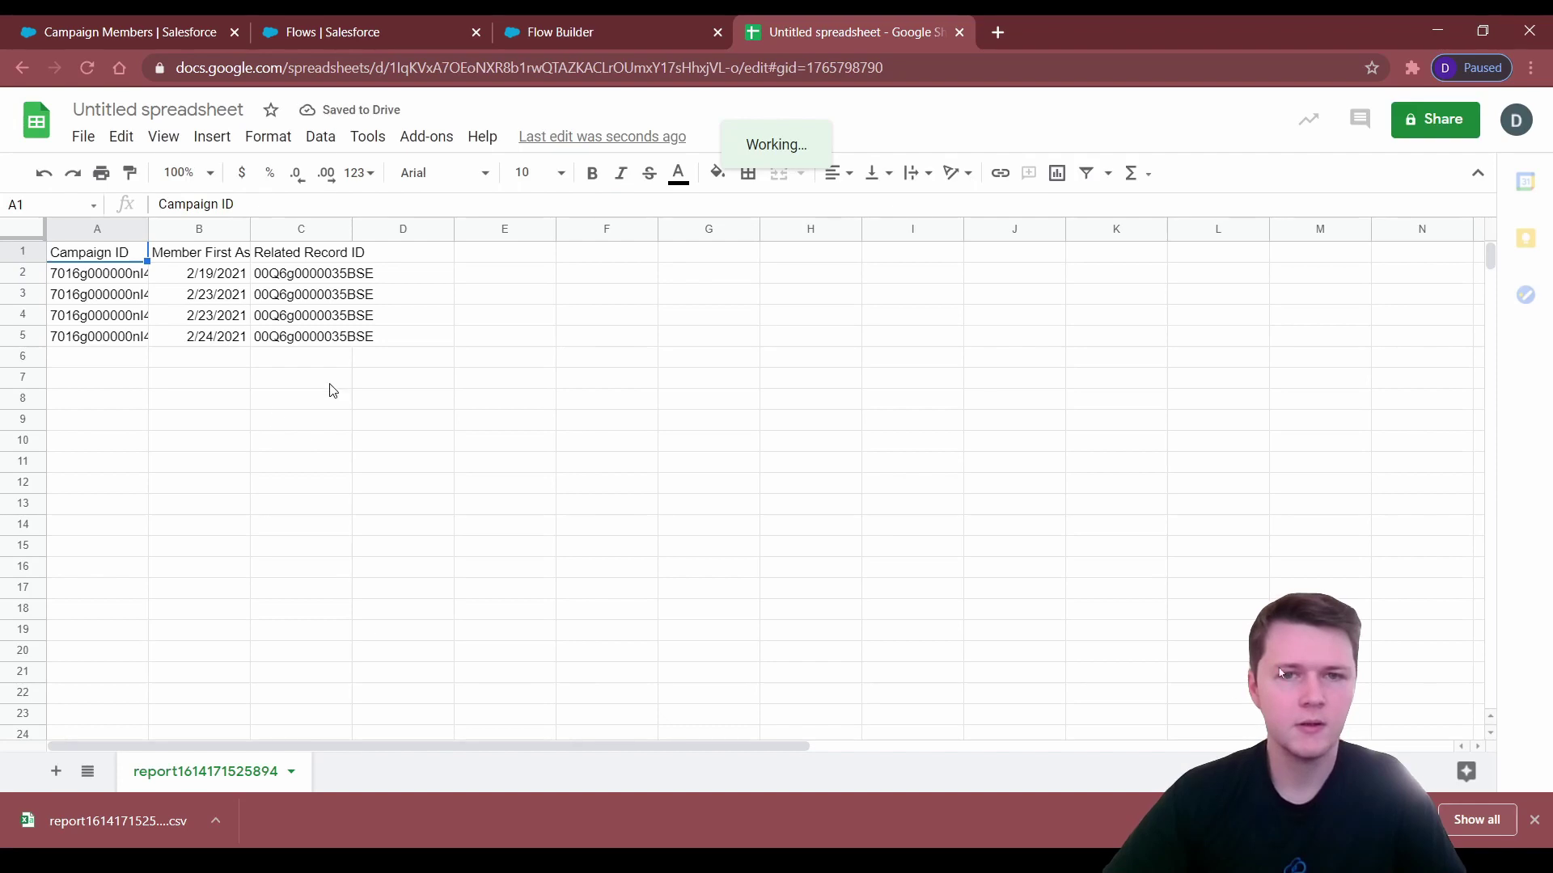
Remove duplicates from A1:C5, treating the first row as a header and analyzing only Column C - Related Record ID.
drag(117, 253, 340, 337)
click(517, 300)
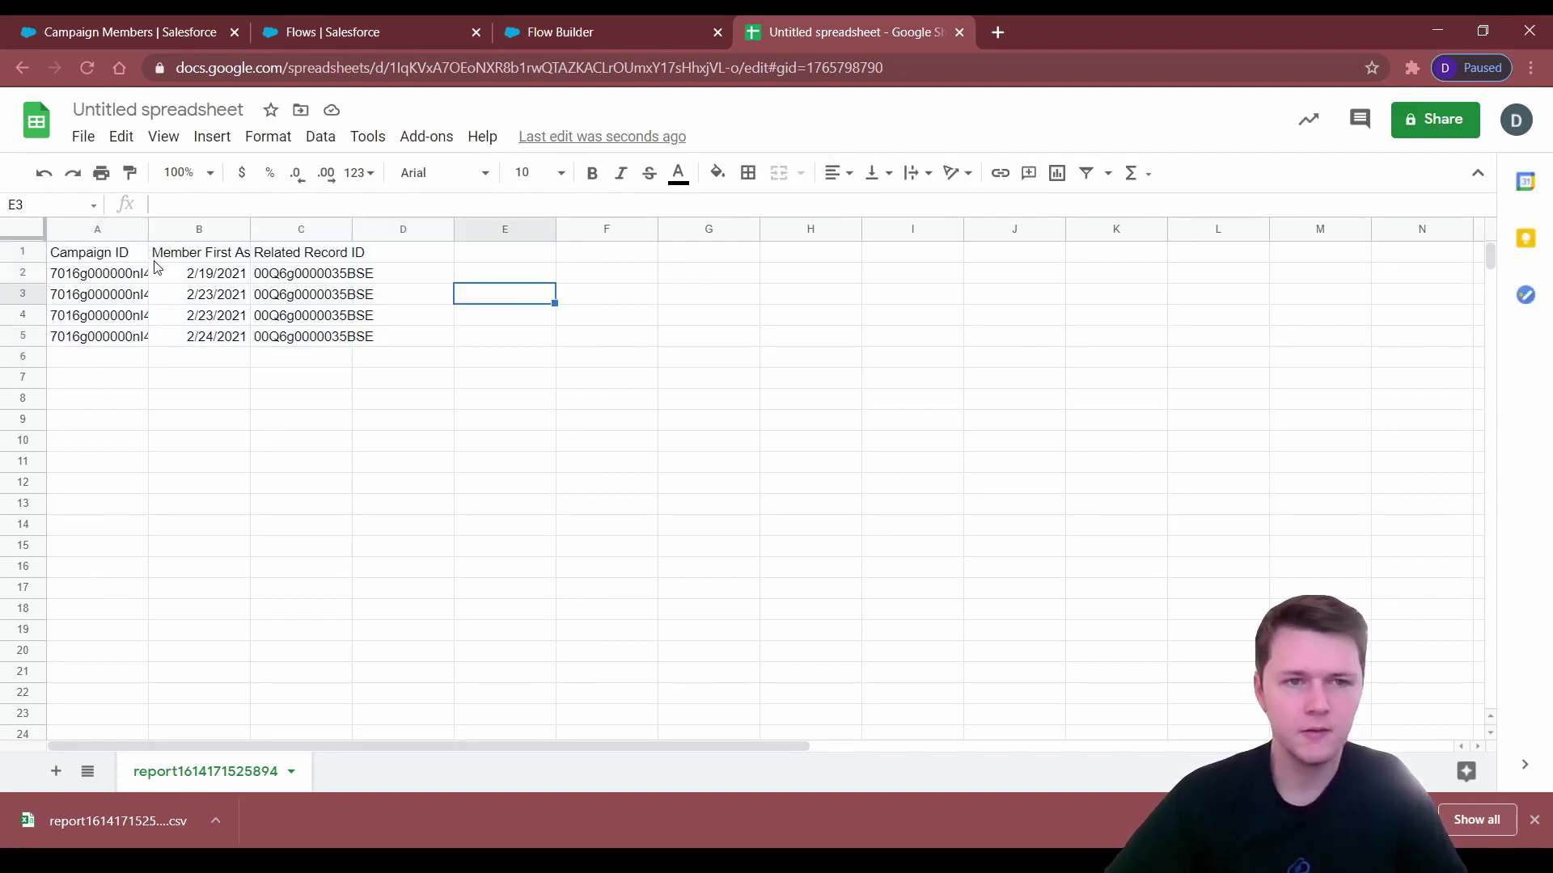
drag(111, 254, 340, 336)
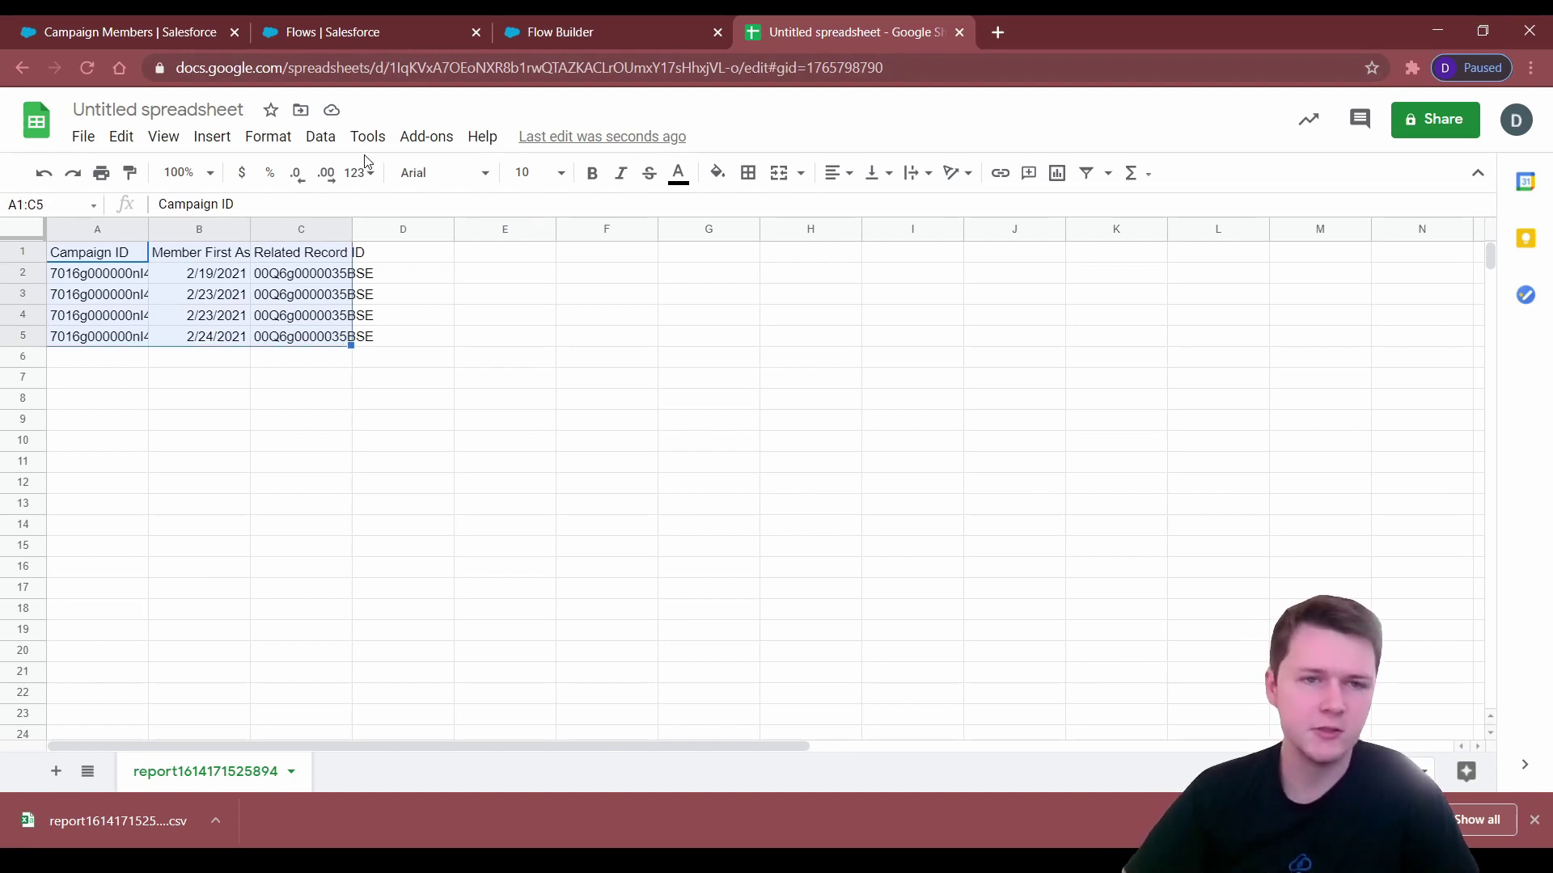
click(333, 136)
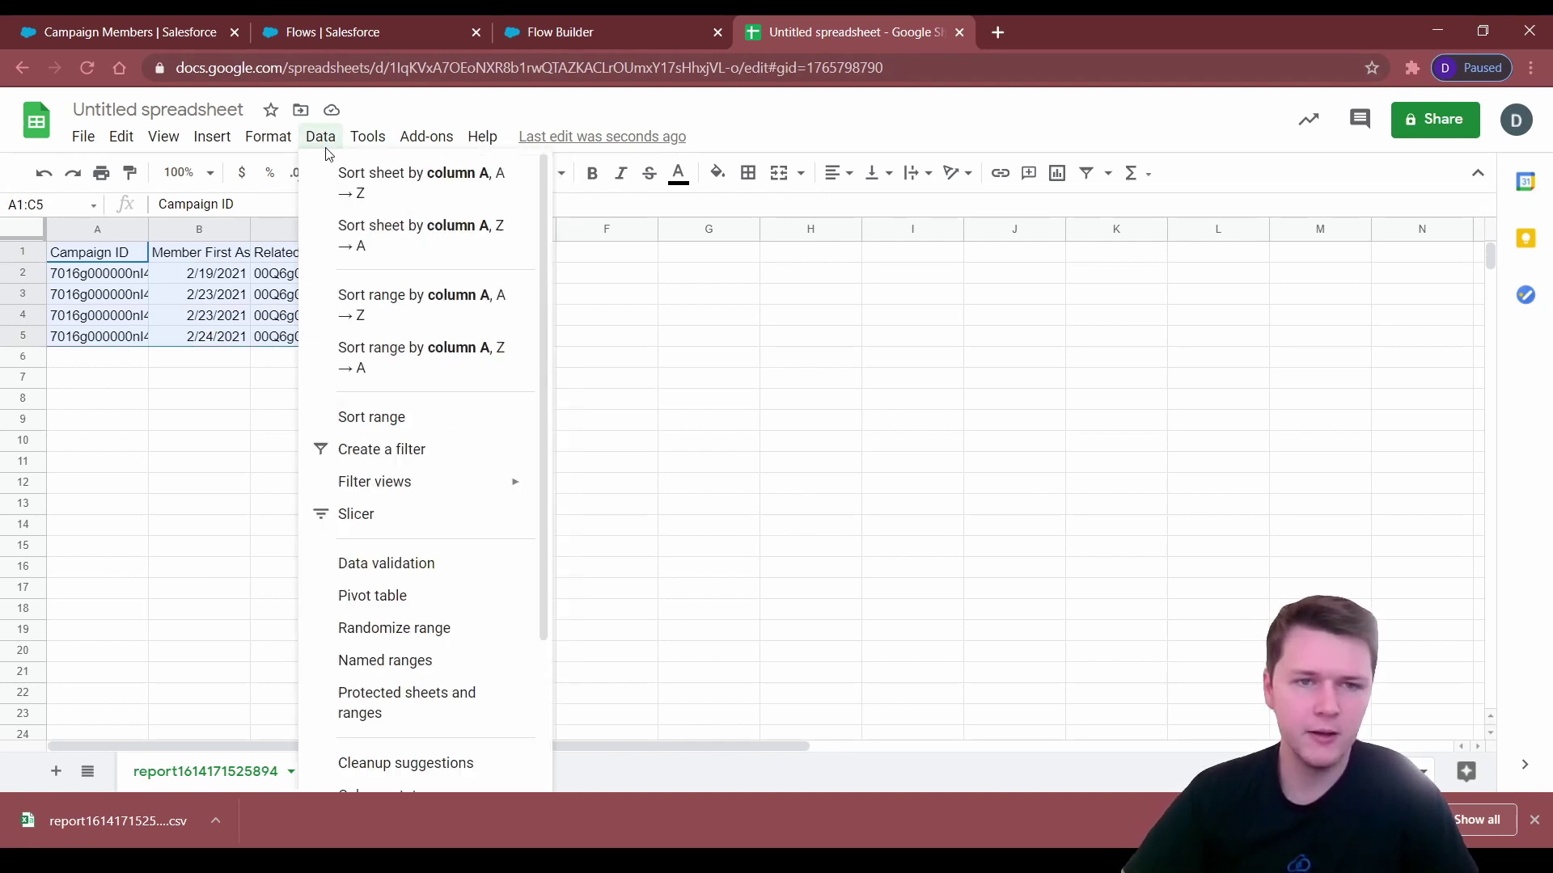
scroll(333, 410, down, 2)
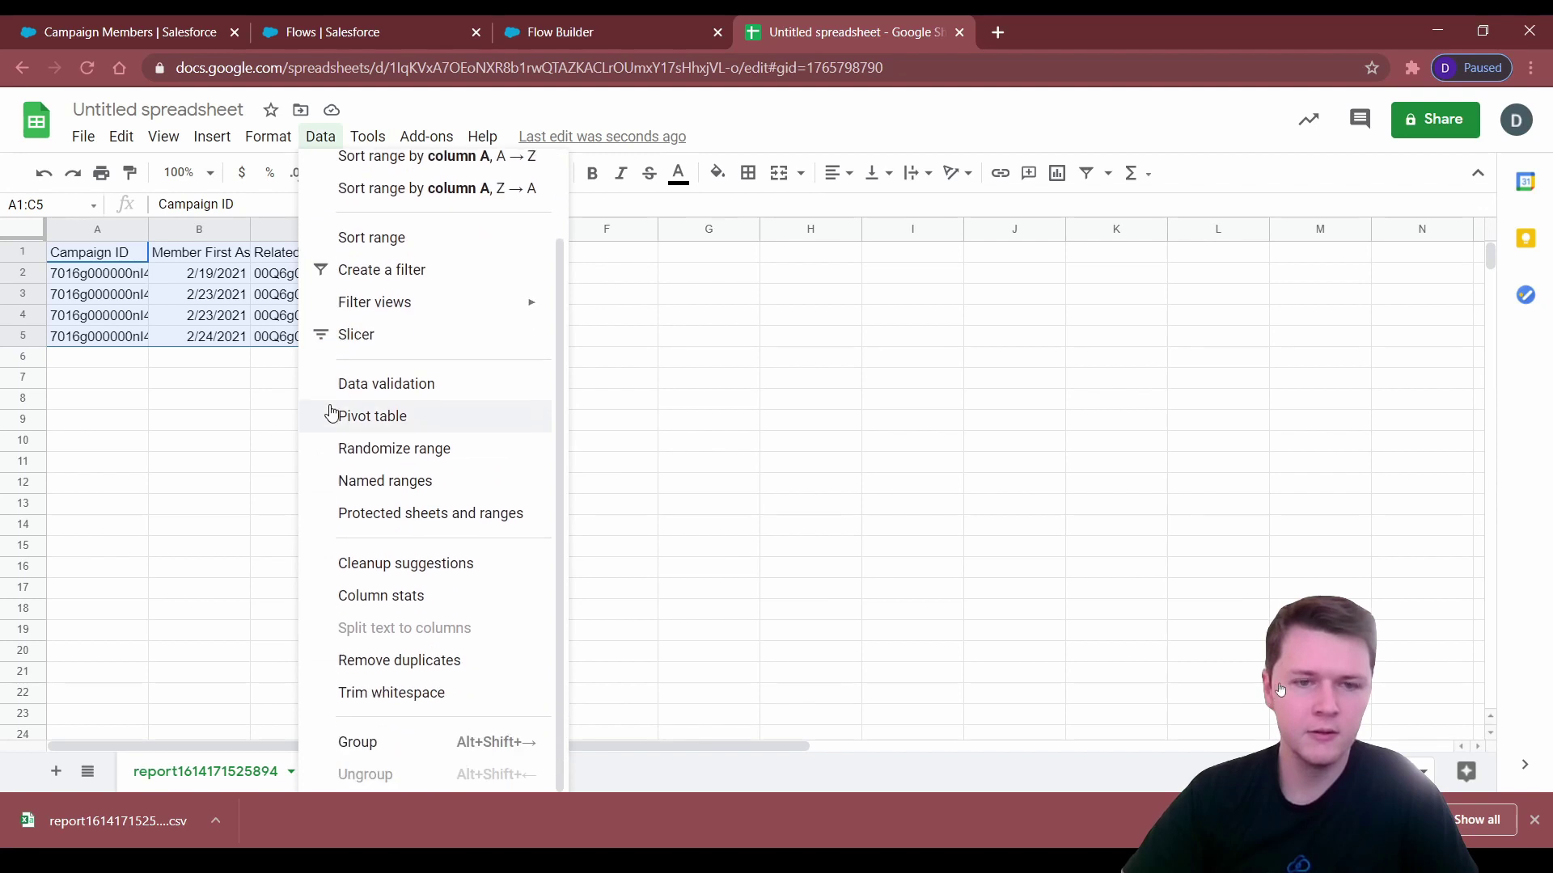
click(415, 670)
click(635, 355)
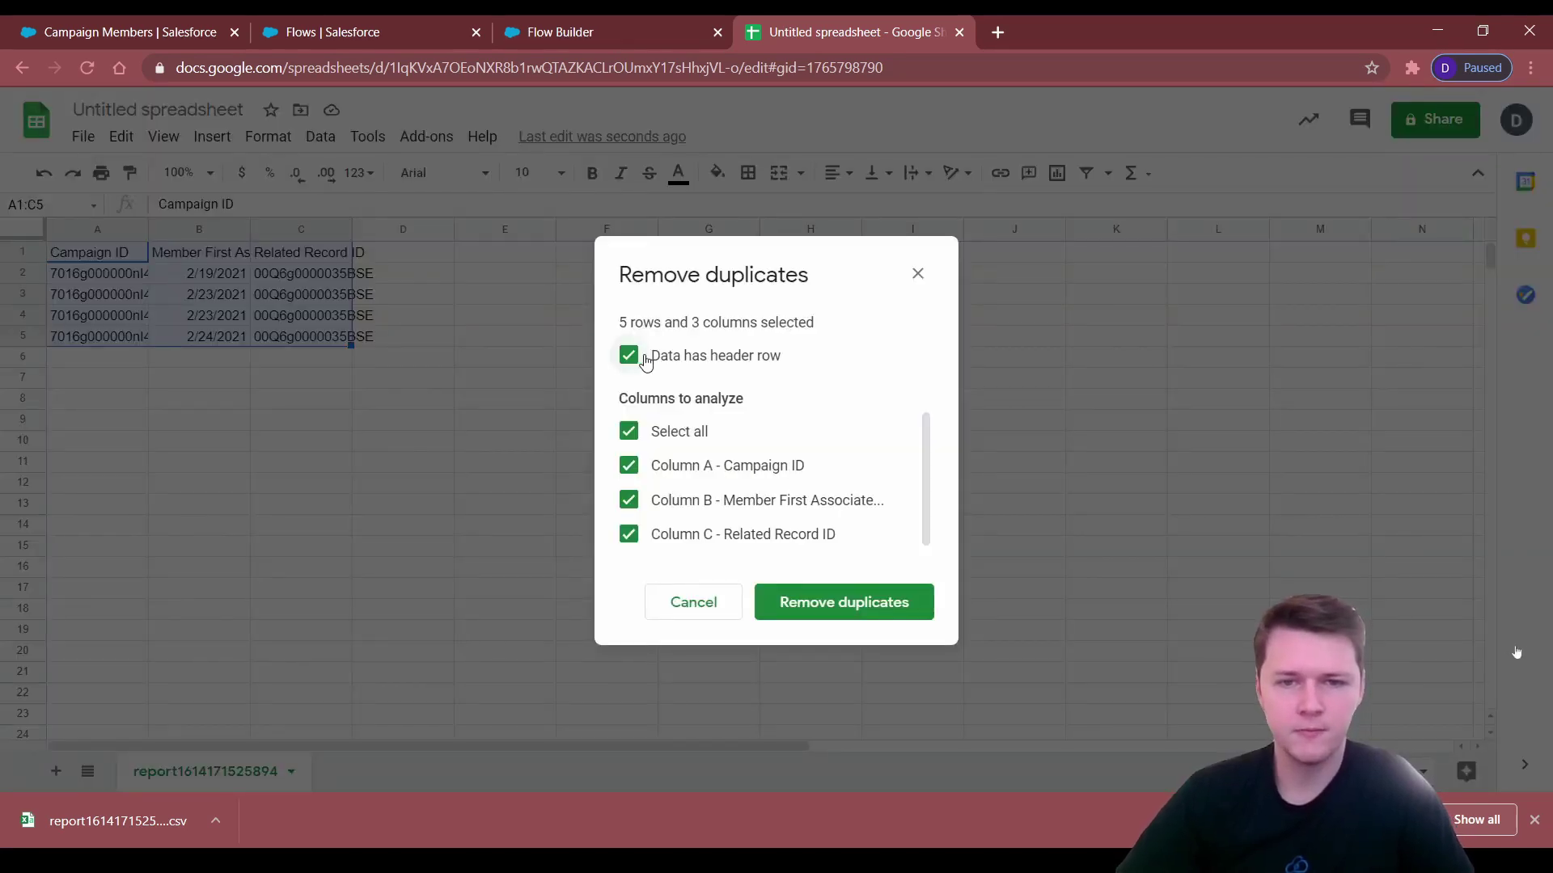
click(668, 429)
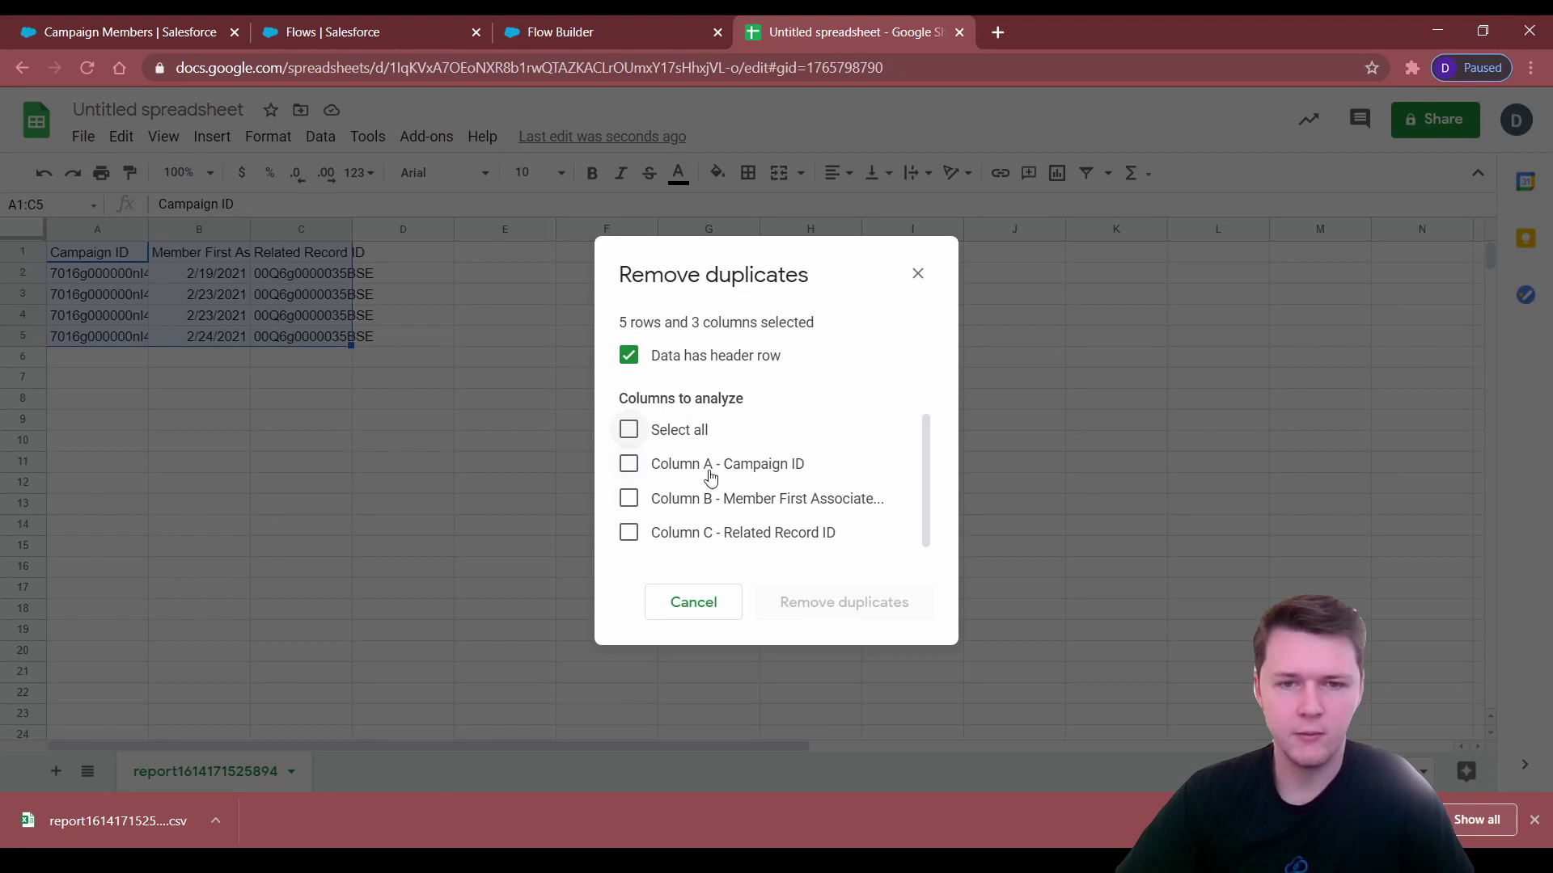
click(628, 532)
click(873, 608)
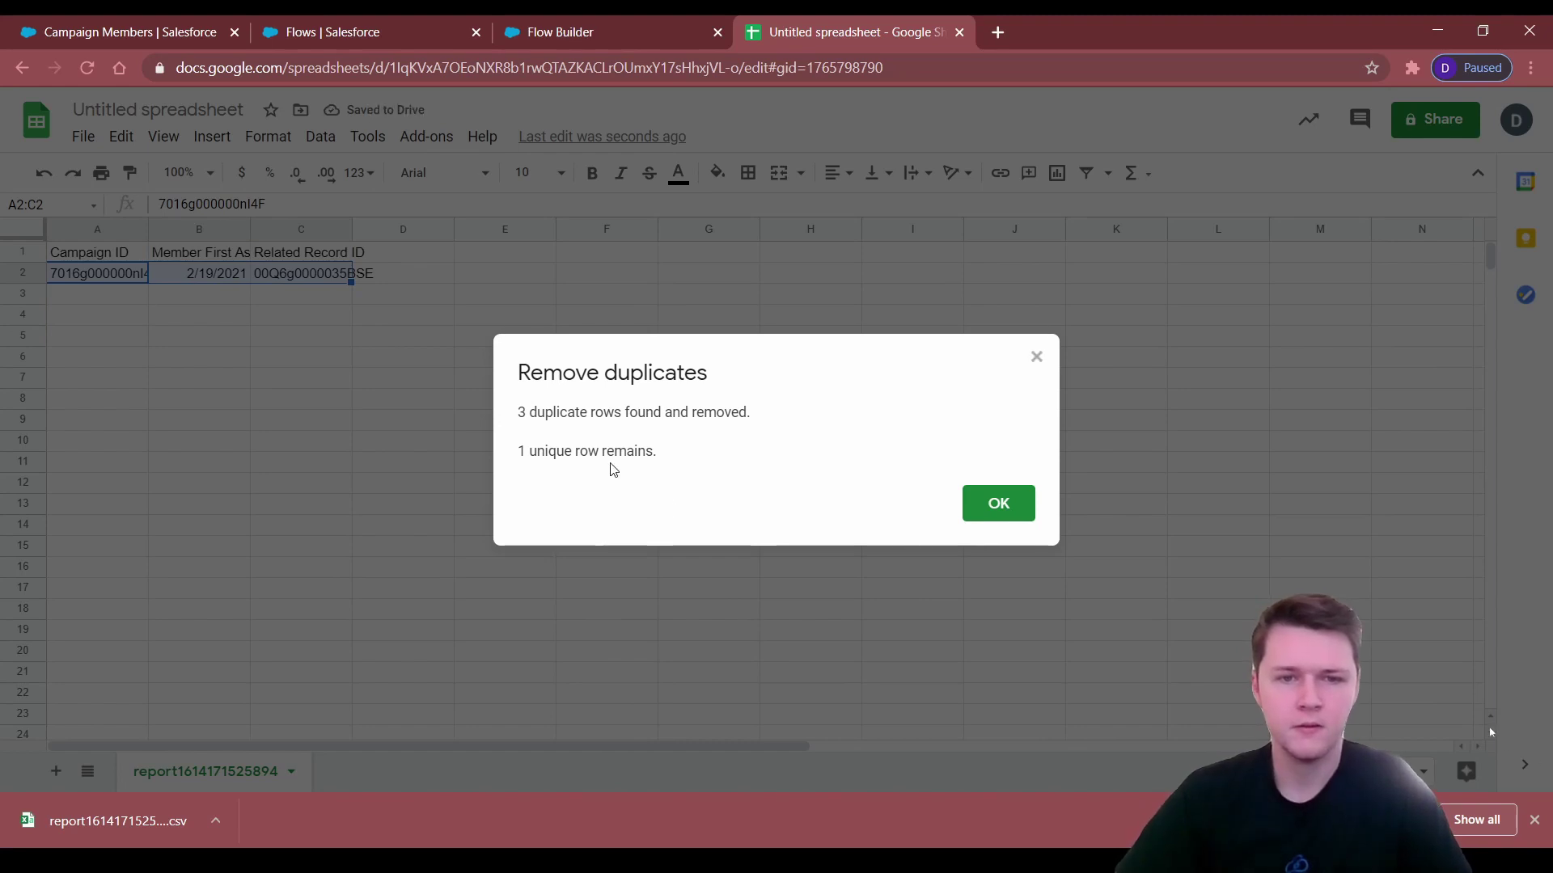
drag(522, 427, 738, 413)
click(783, 455)
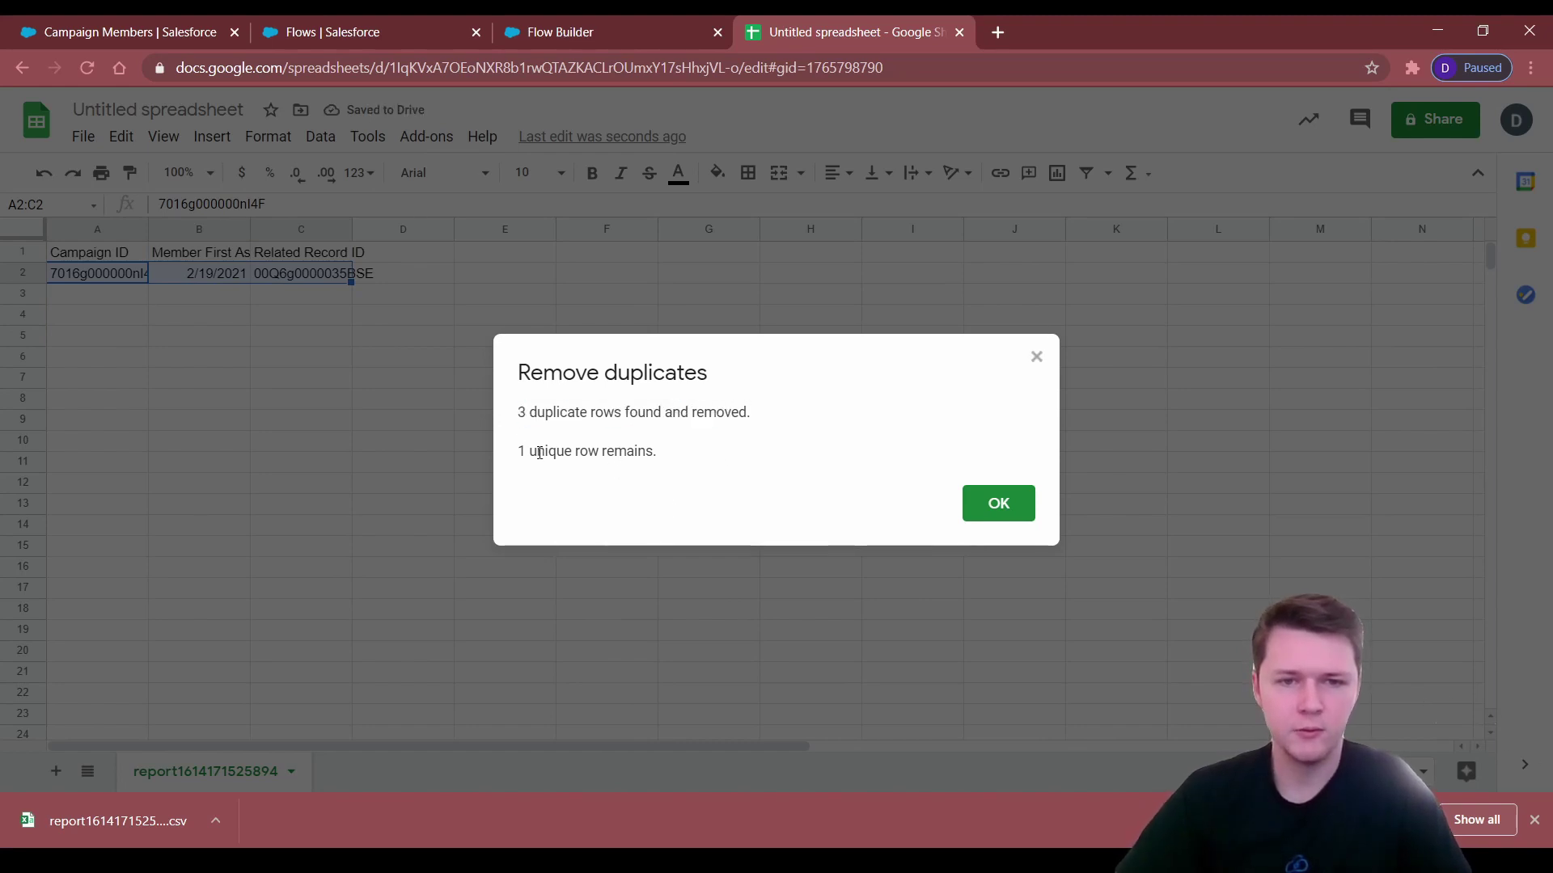
click(996, 516)
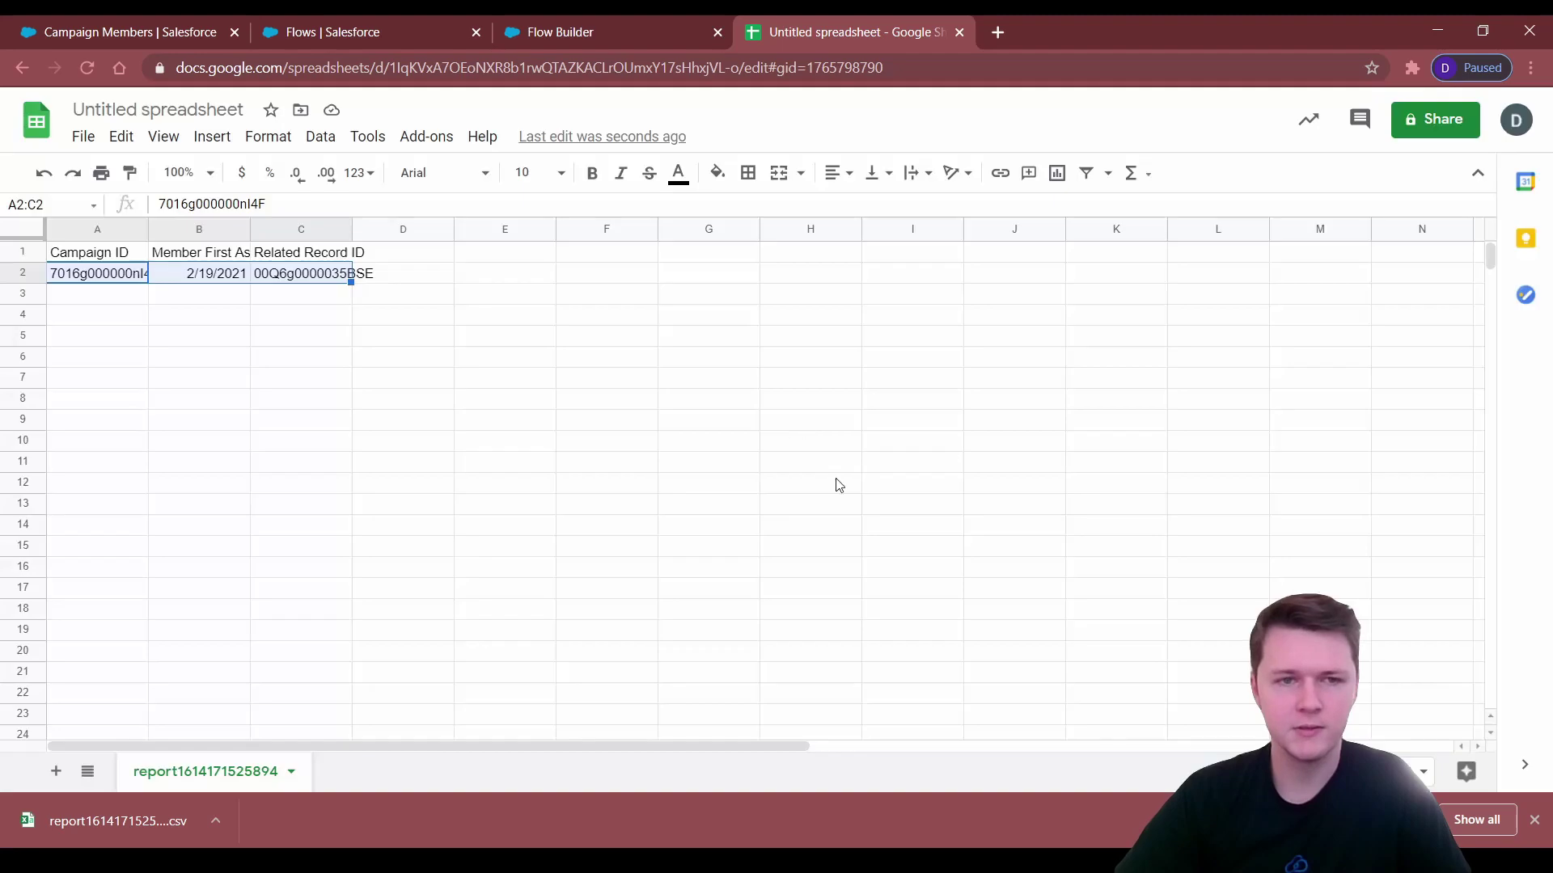
Review the remaining row alongside the Salesforce report, and download the current sheet as comma-separated values (.csv).
click(242, 299)
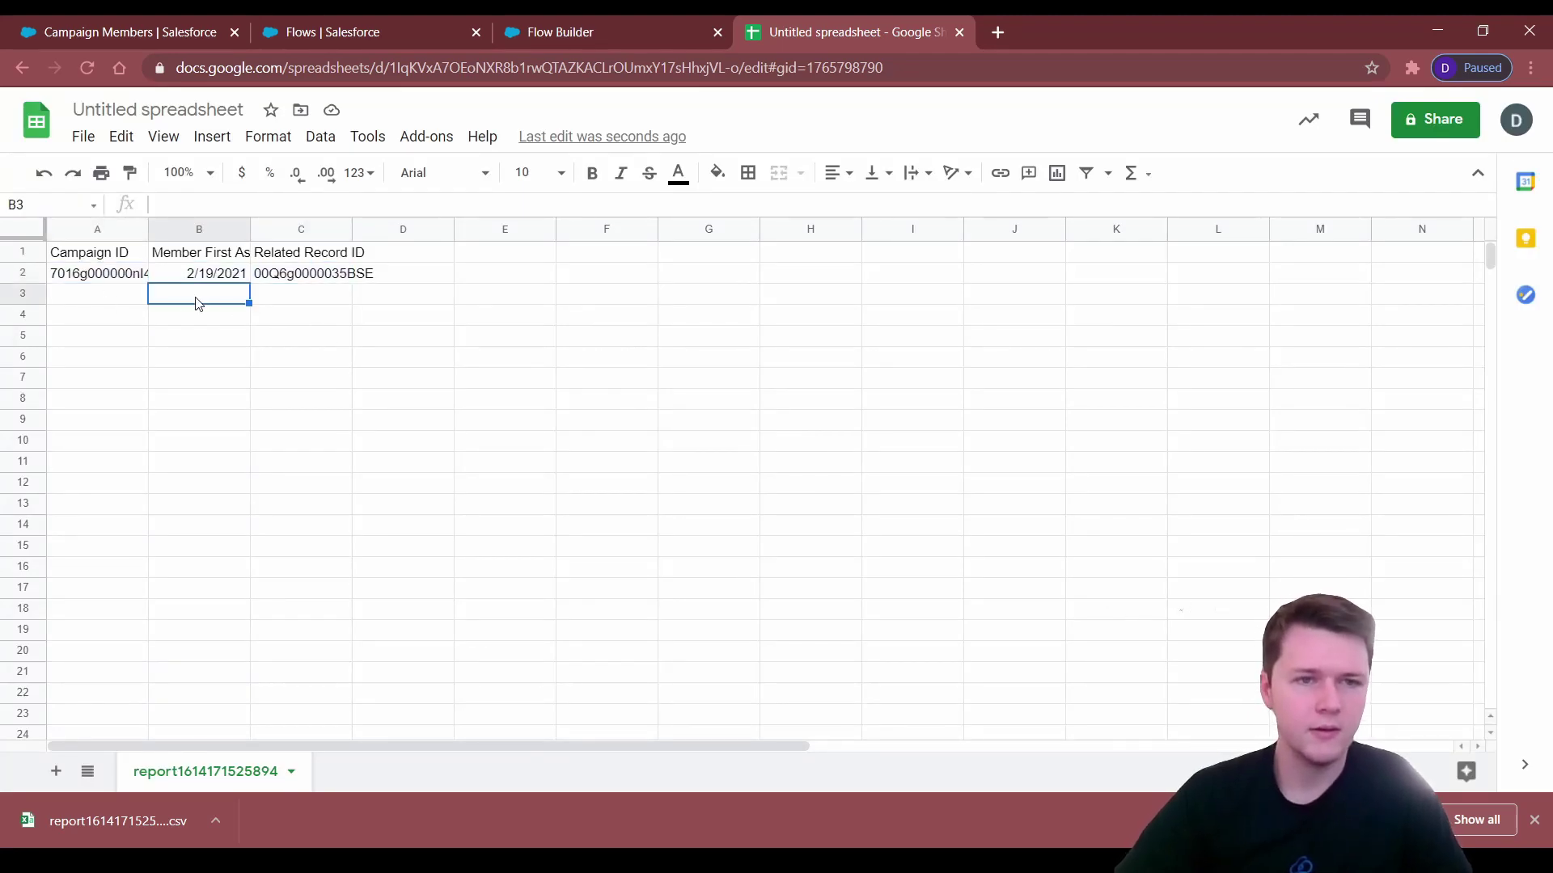
drag(129, 273, 314, 279)
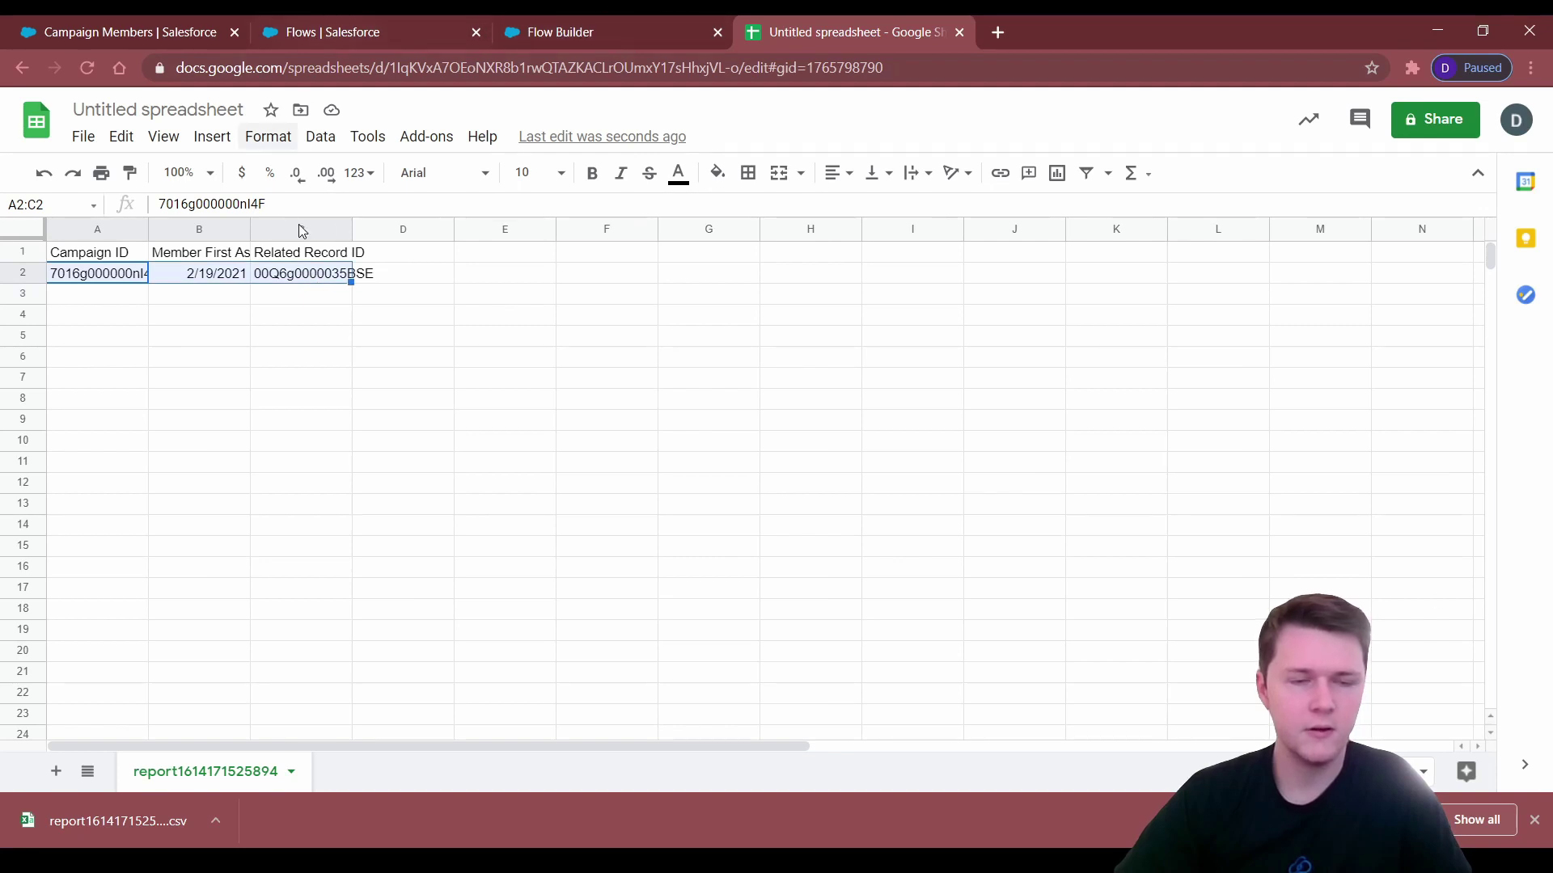
click(141, 32)
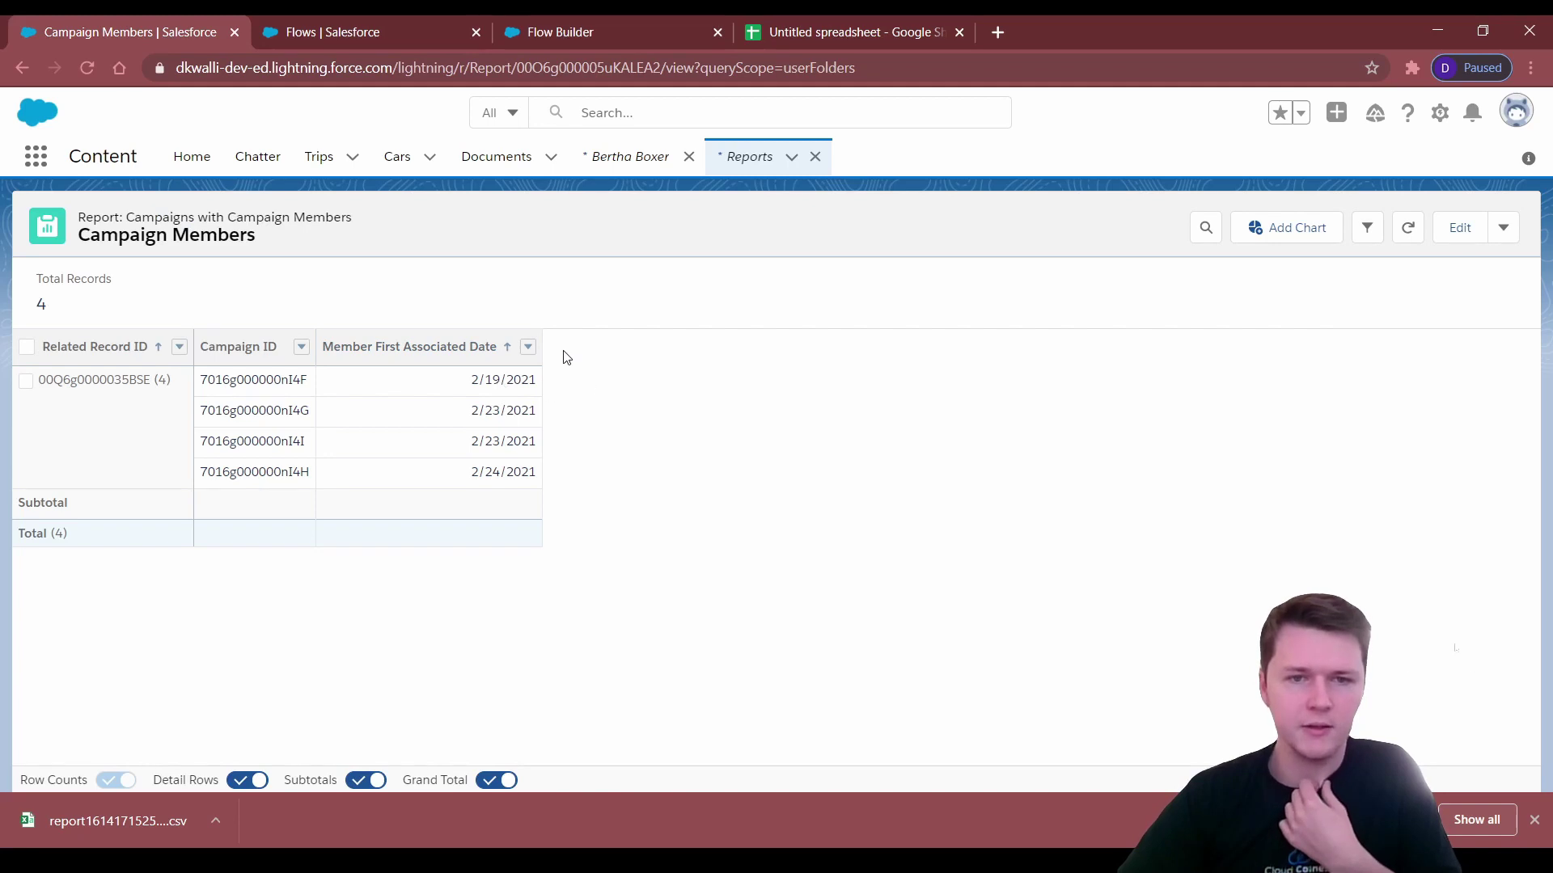
click(841, 31)
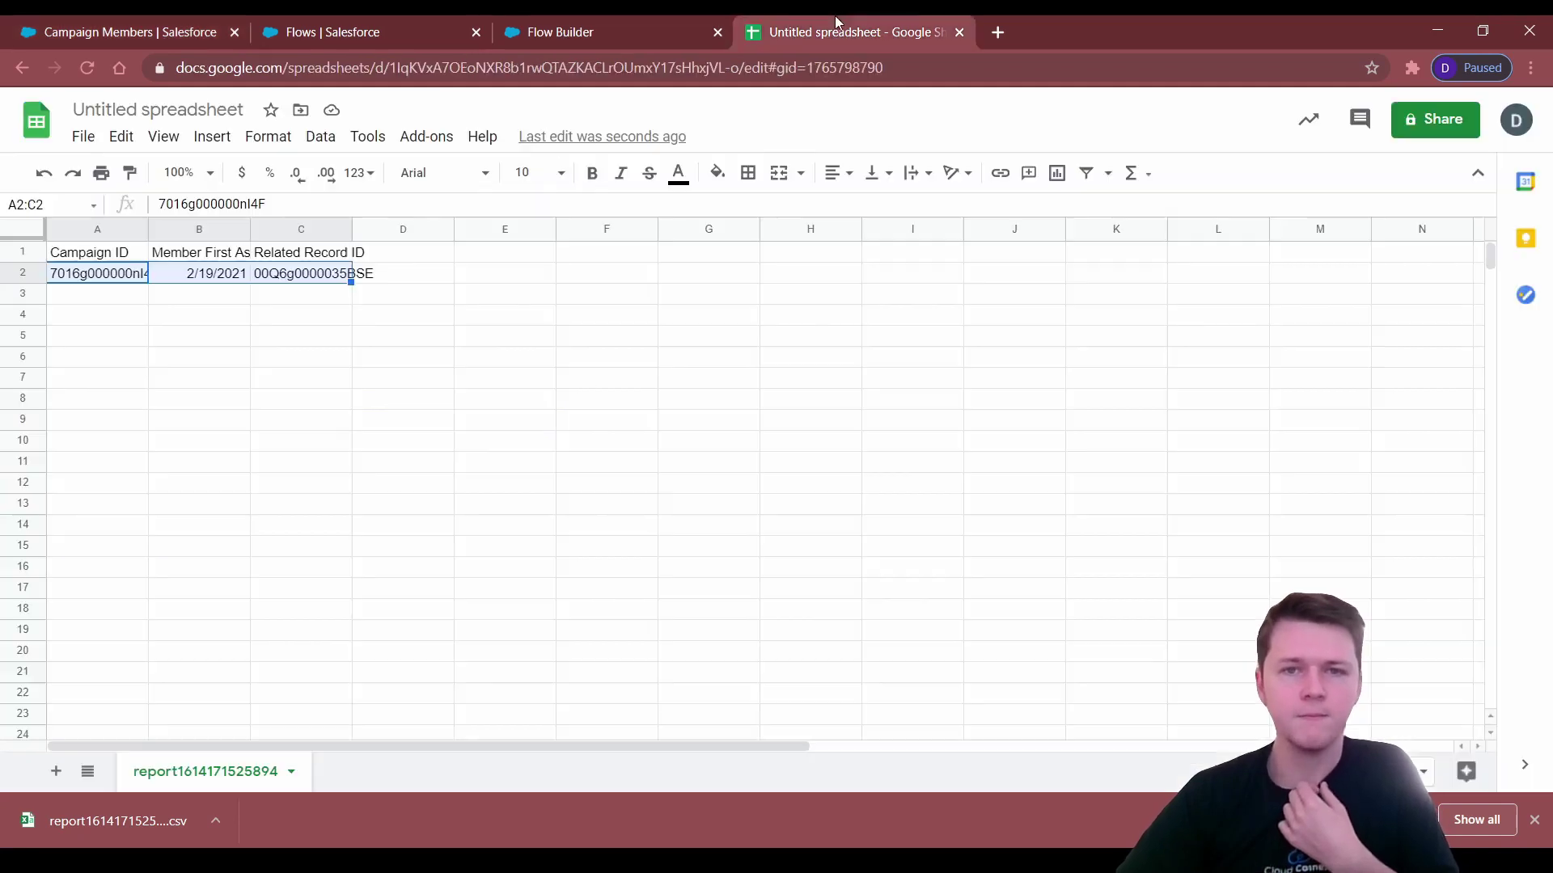
click(84, 136)
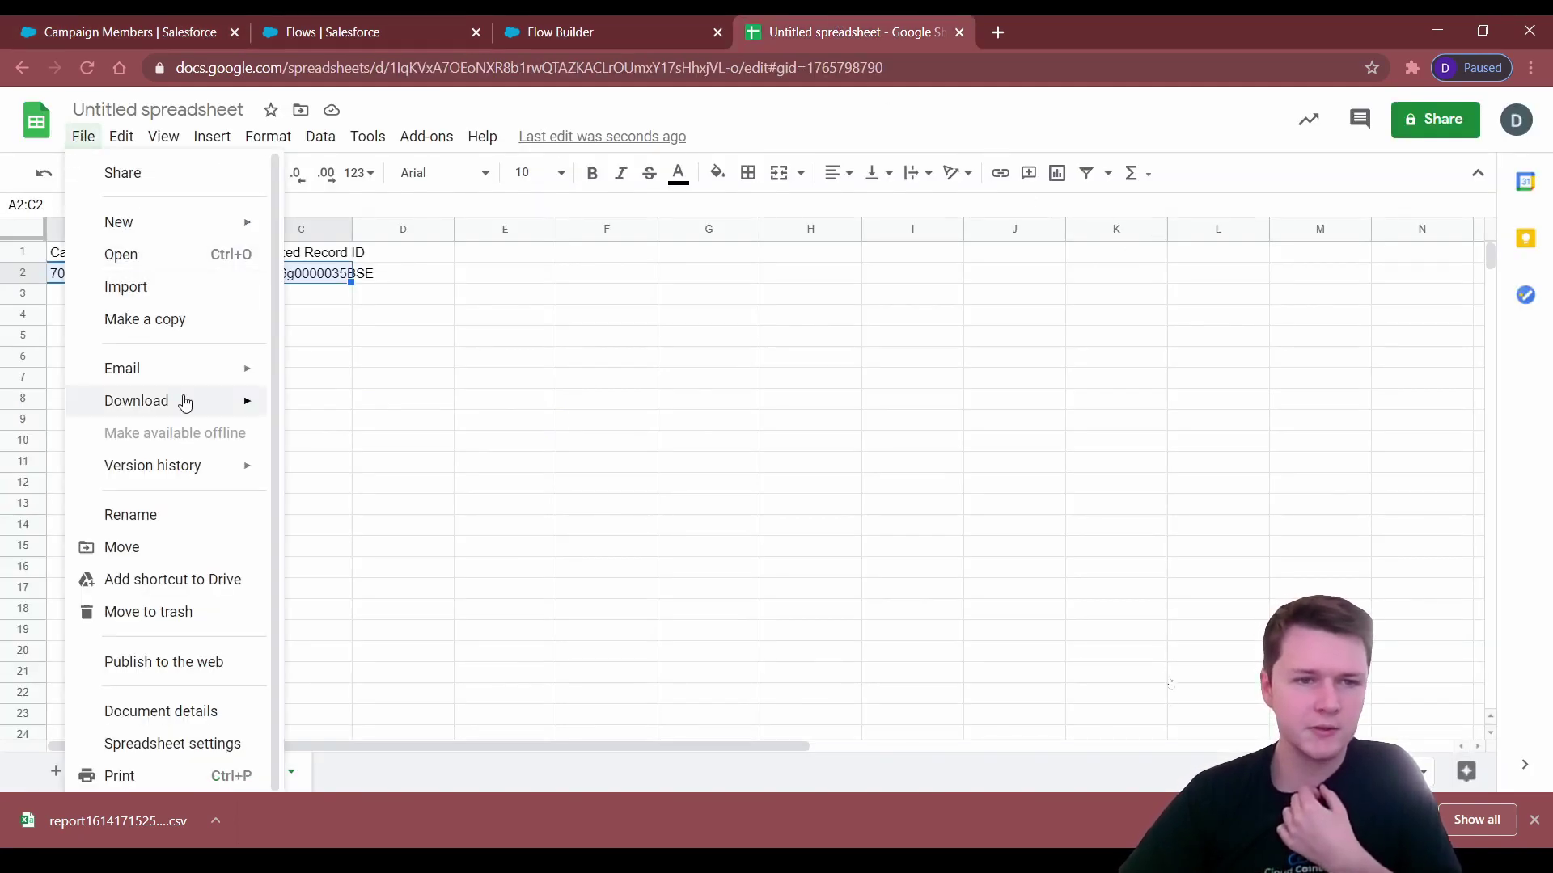
mouse_move(187, 401)
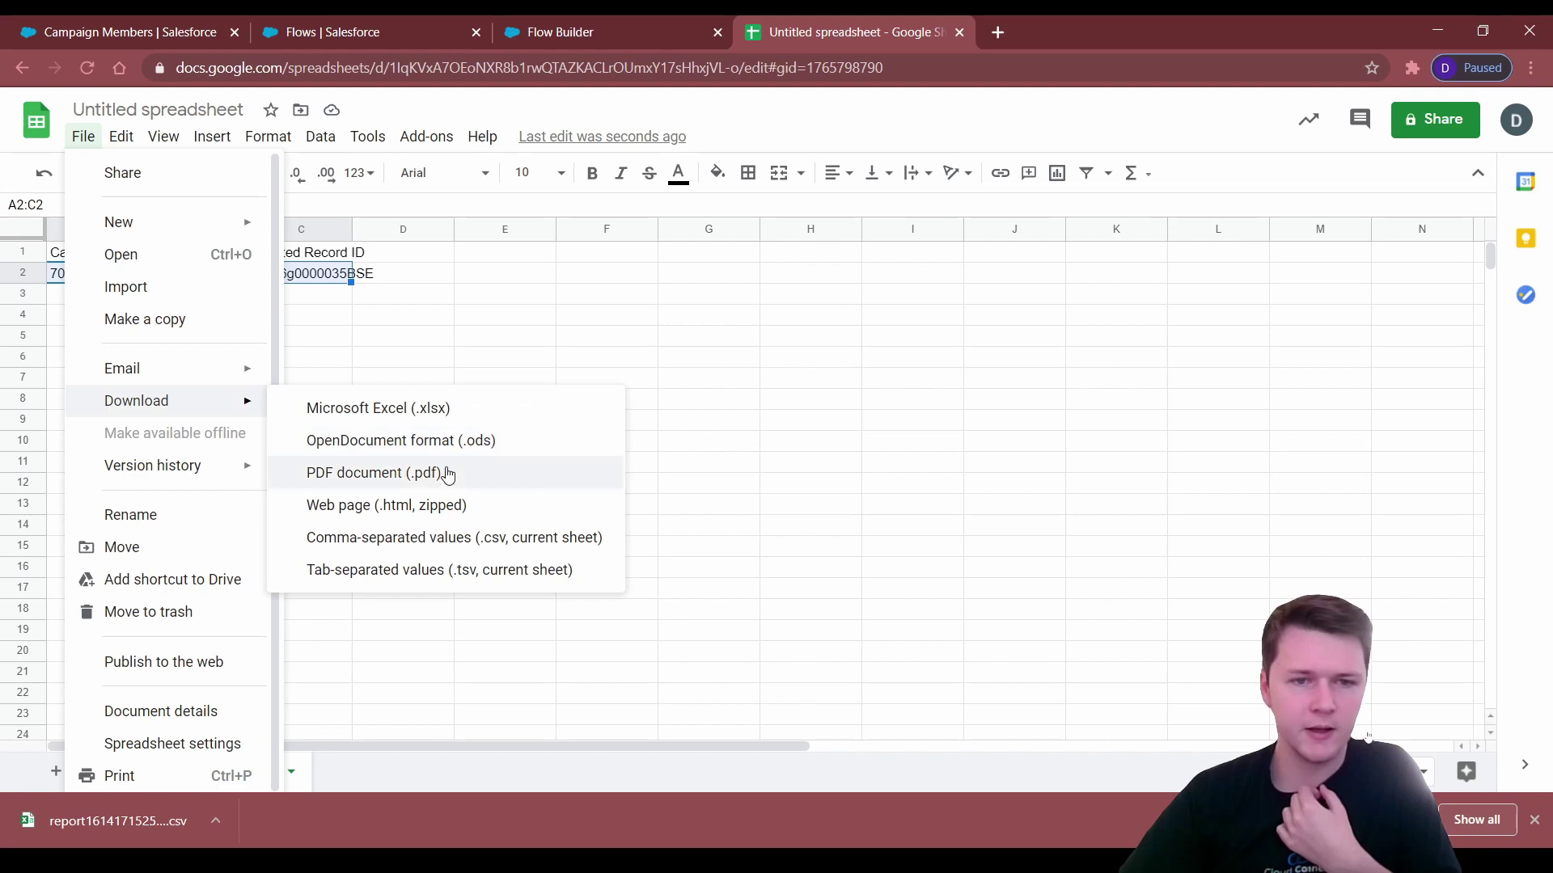
click(486, 544)
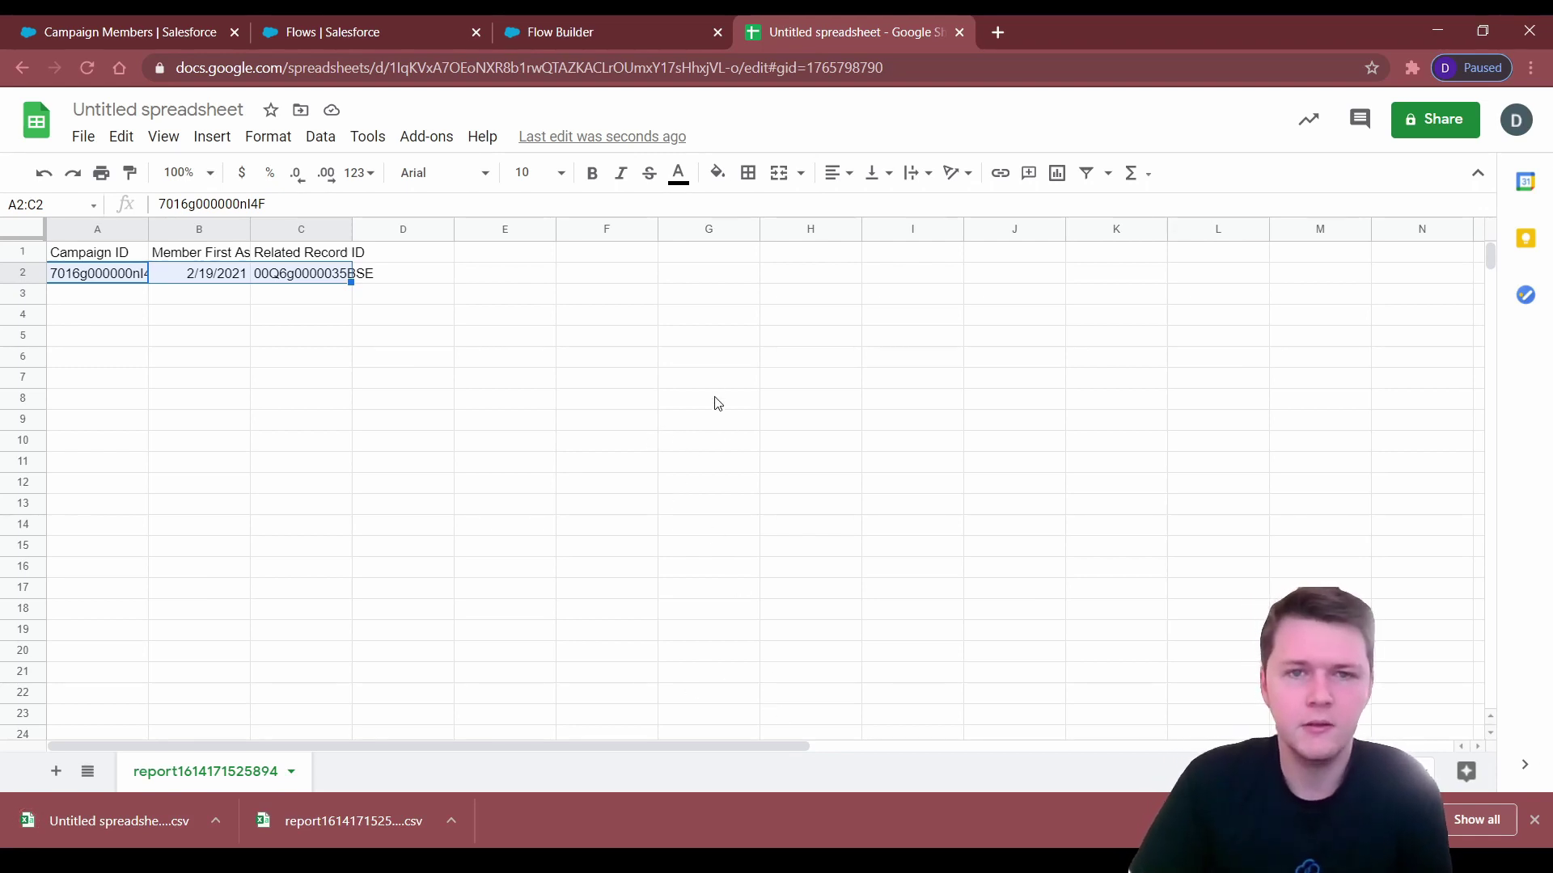
Switch to Salesforce Setup, find the Data Import Wizard by searching for "import", and launch it.
click(551, 38)
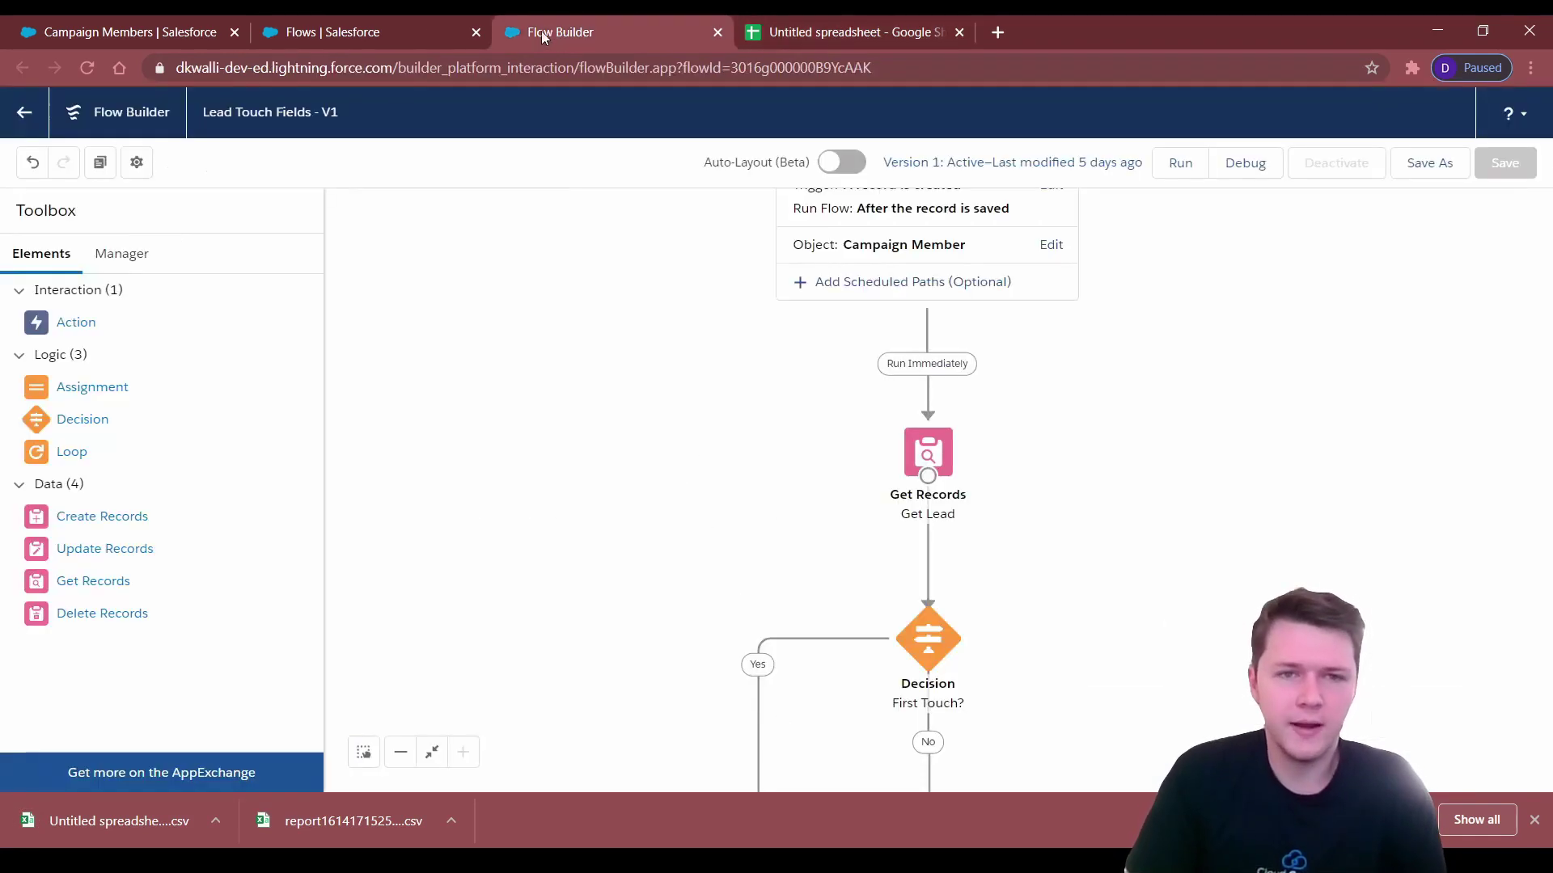
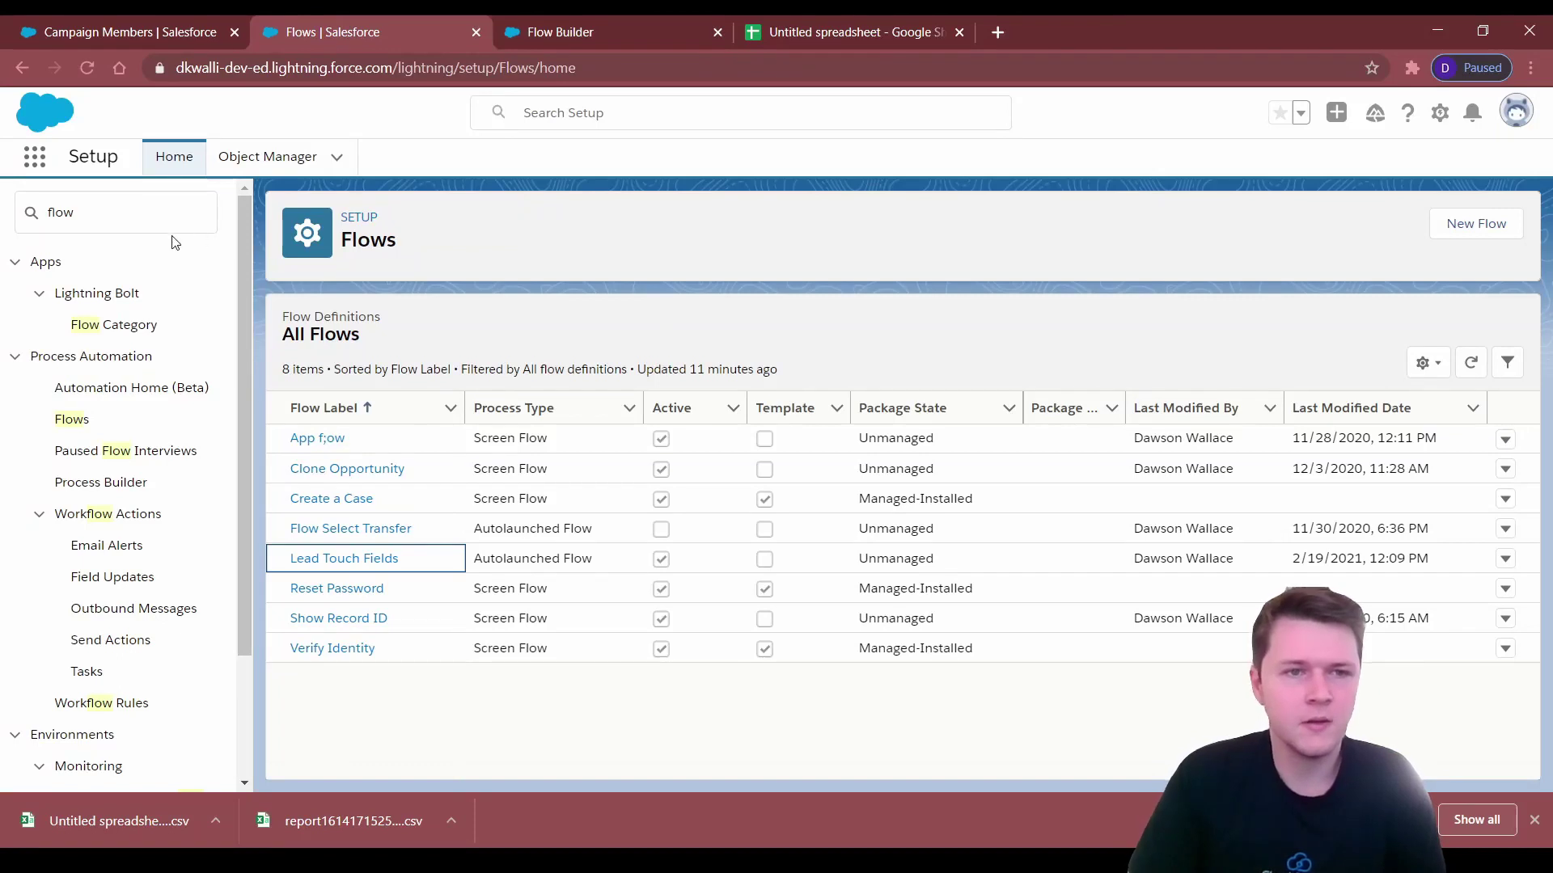
text(dddd)
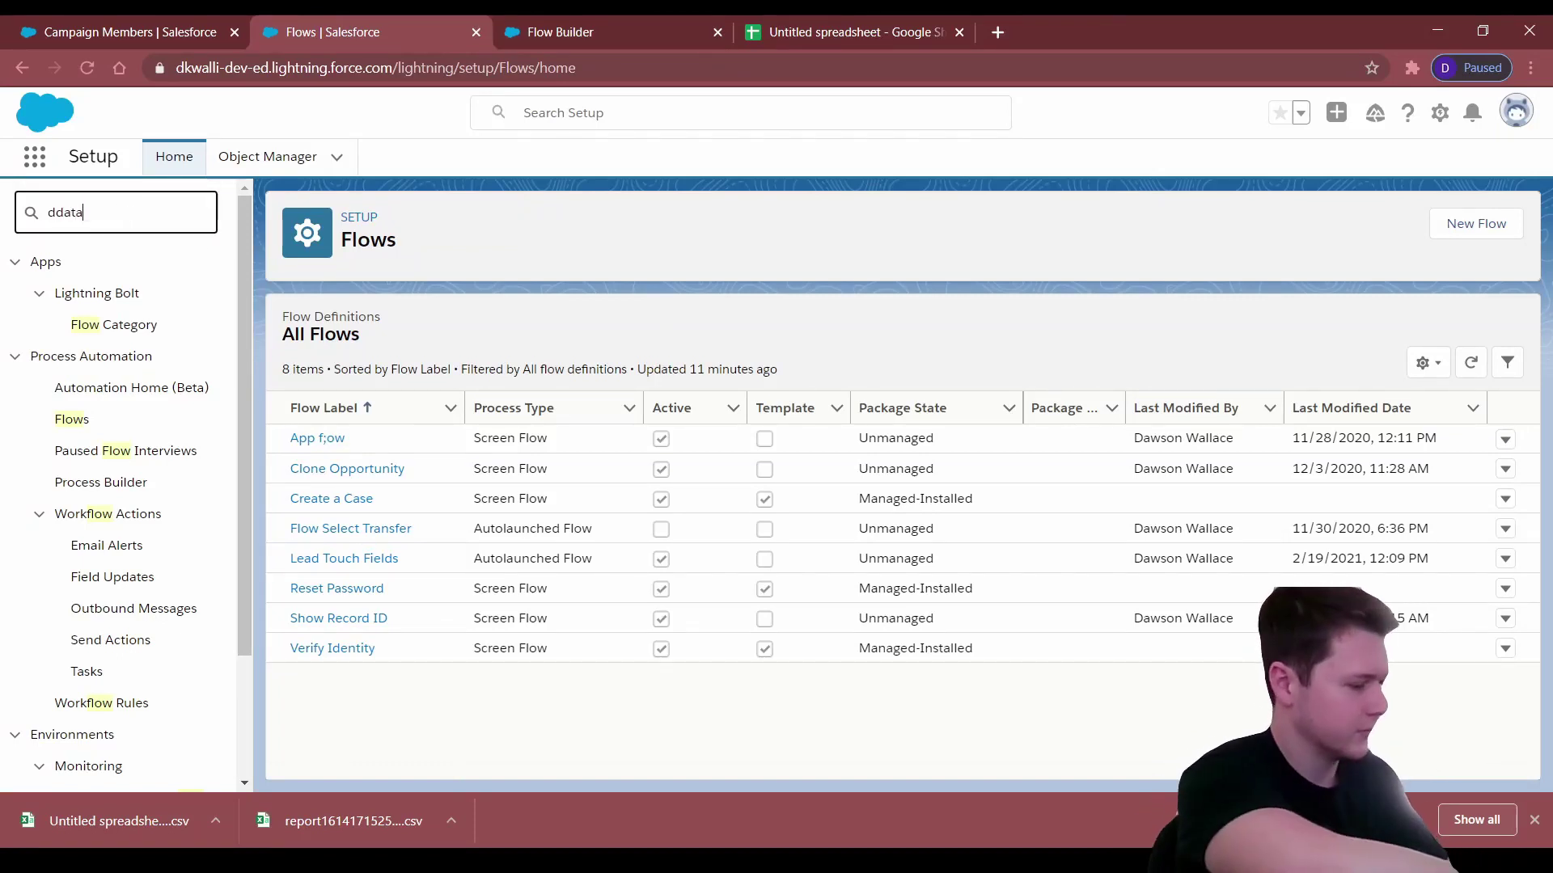
key(BackSpace)
key(BackSpace)
key(BackSpace)
key(BackSpace)
text(import)
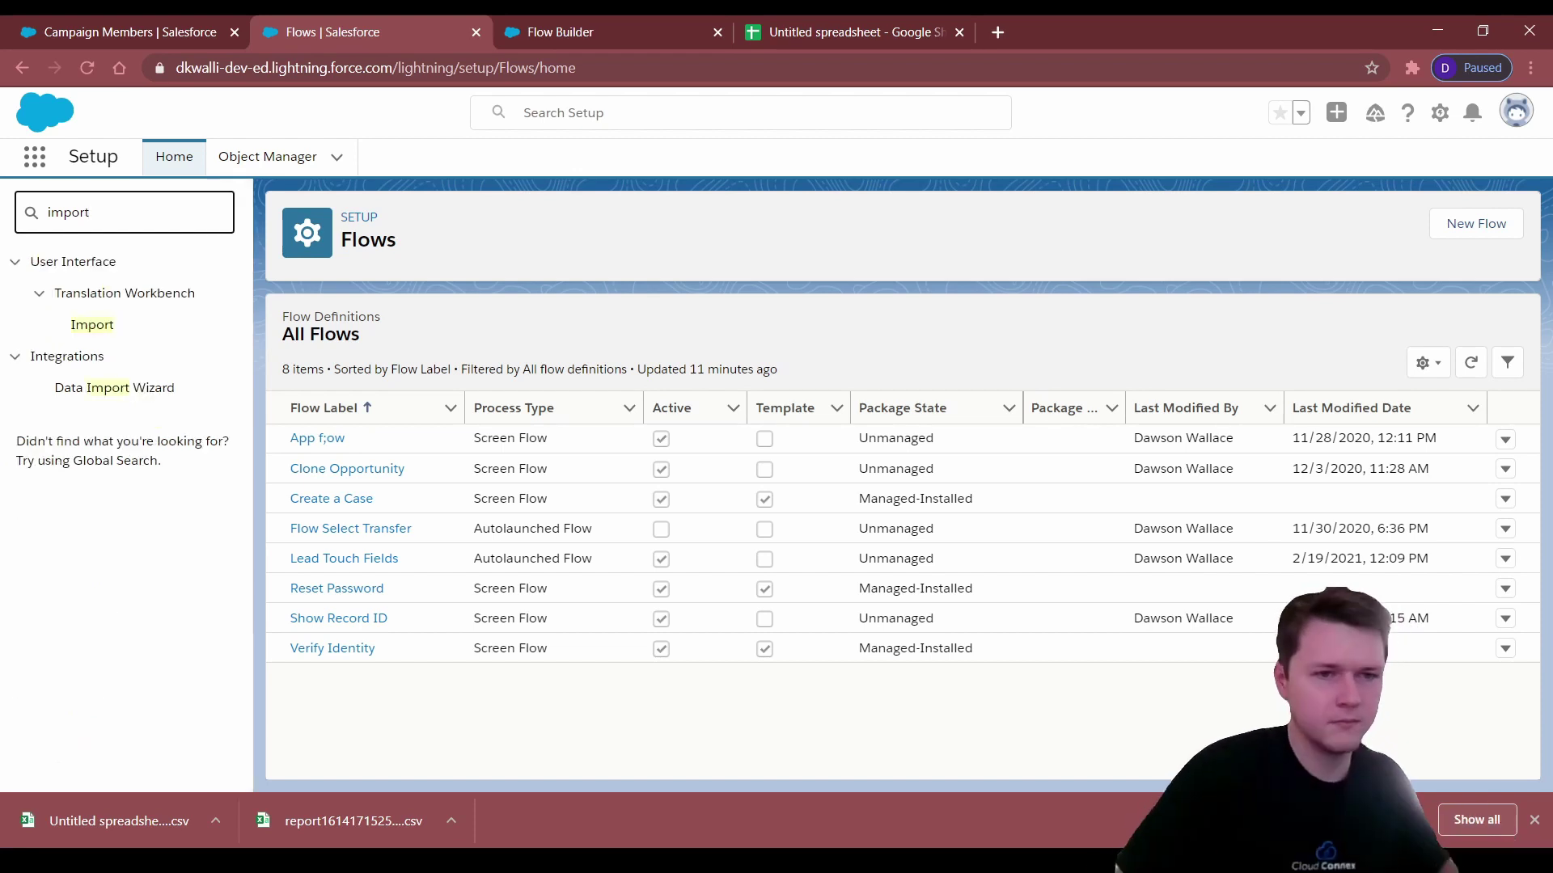
click(145, 387)
click(163, 389)
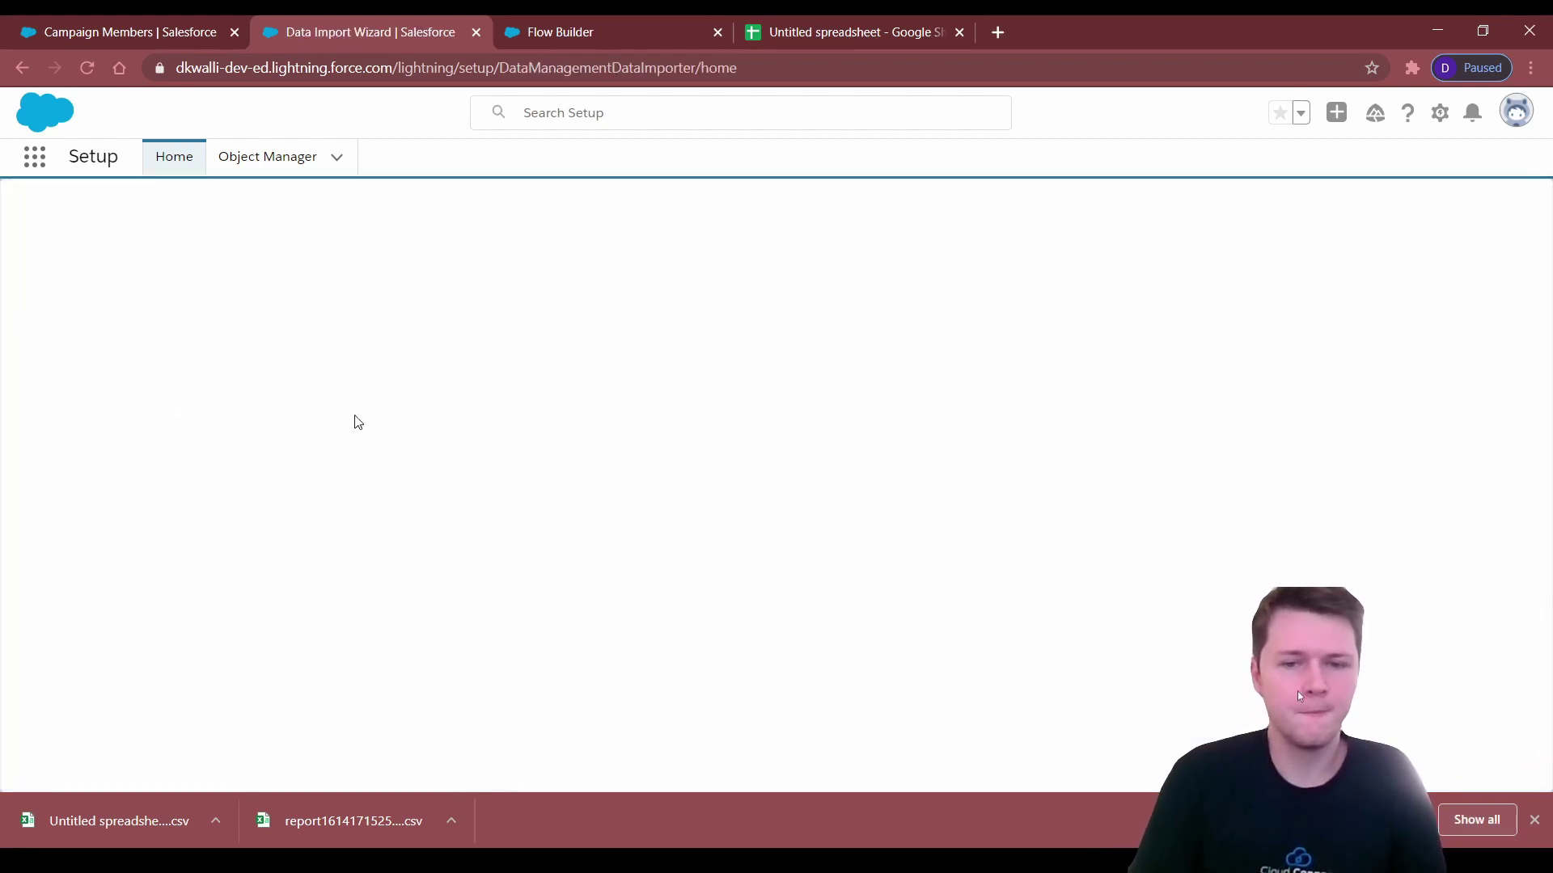
scroll(665, 454, down, 6)
click(391, 550)
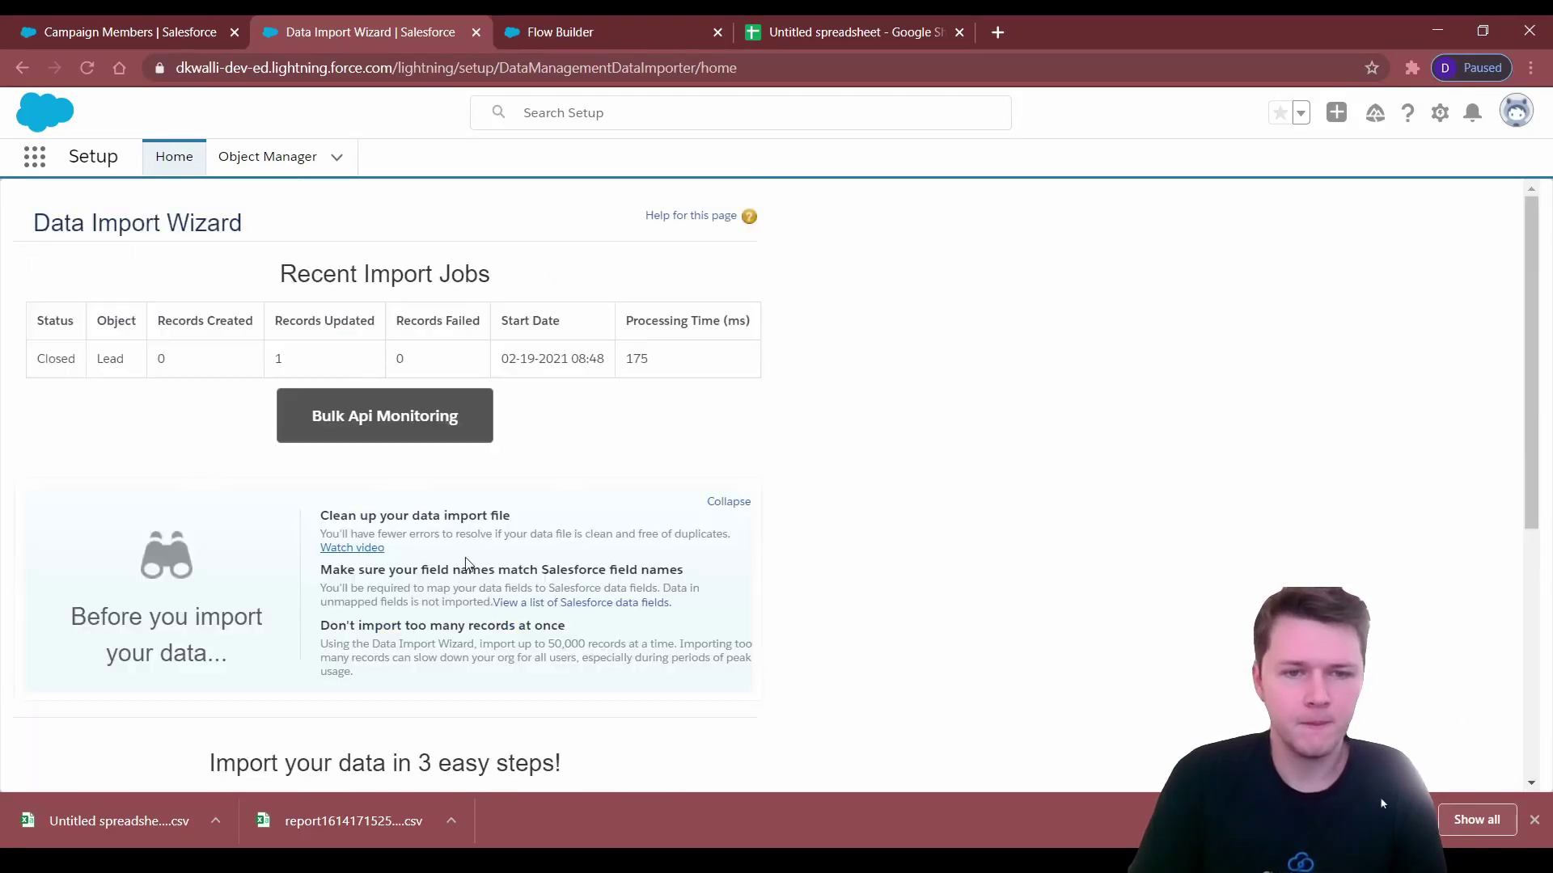
Choose Leads as the data to import, with Update existing records and leads matched by Salesforce.com ID.
scroll(696, 533, down, 1)
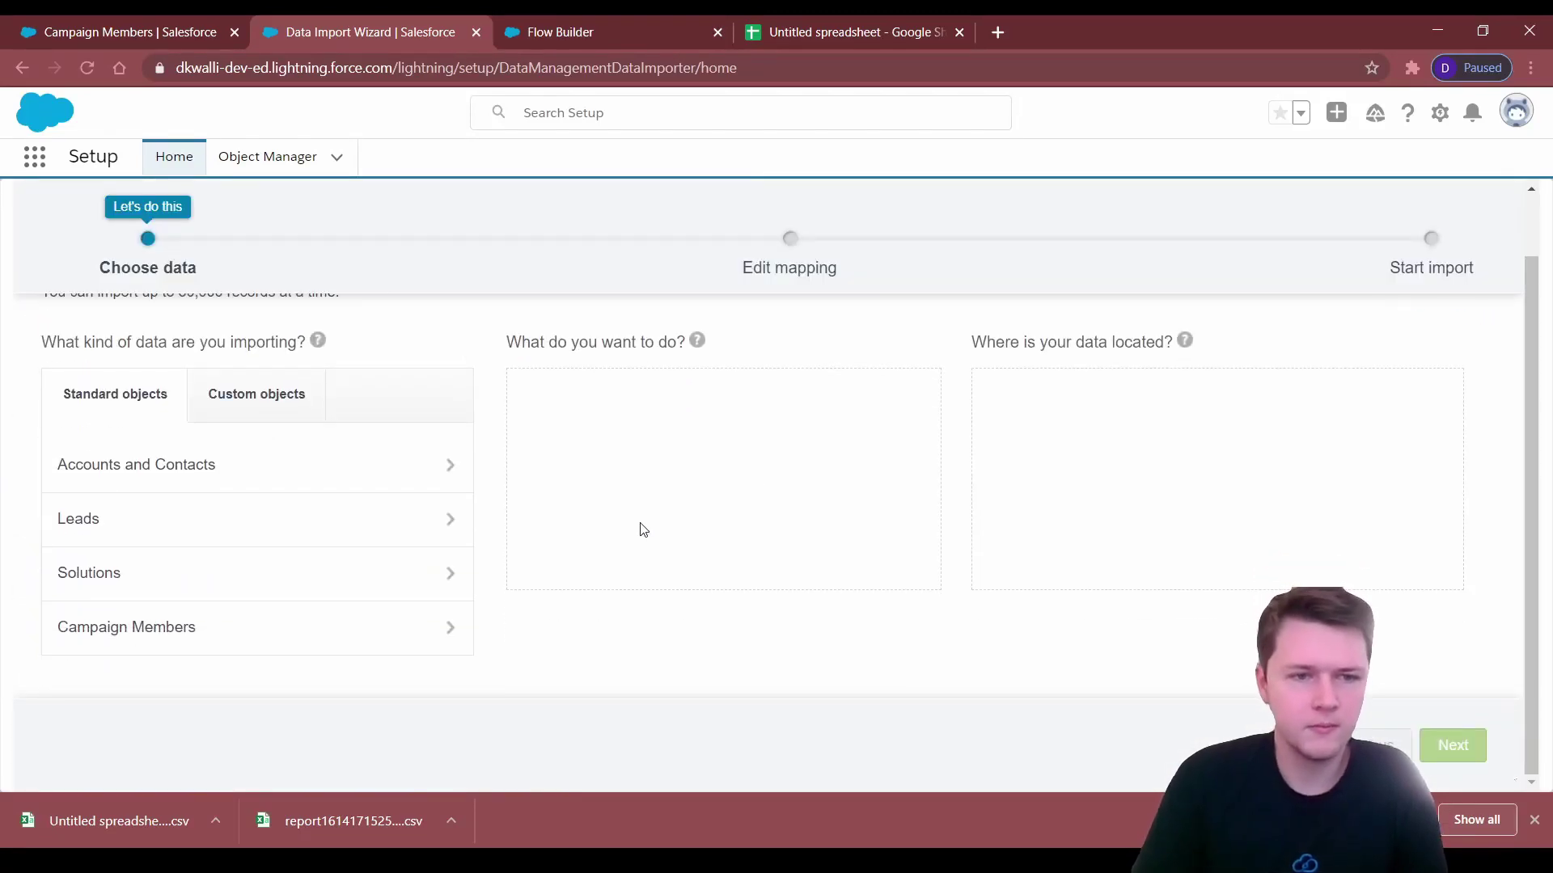
click(170, 522)
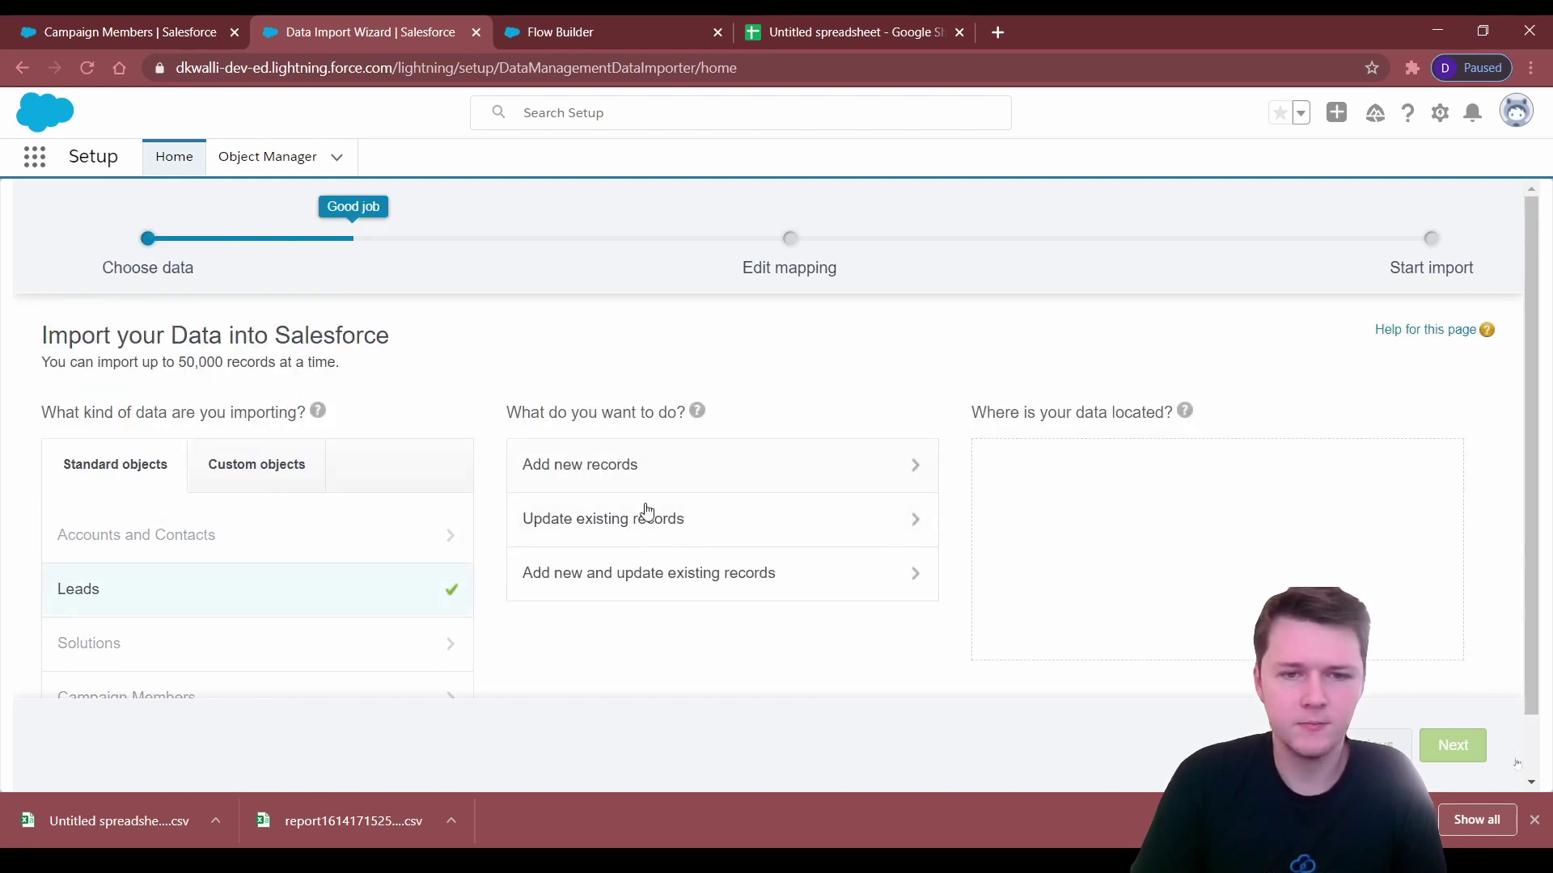
click(652, 523)
scroll(704, 421, down, 3)
scroll(728, 424, up, 1)
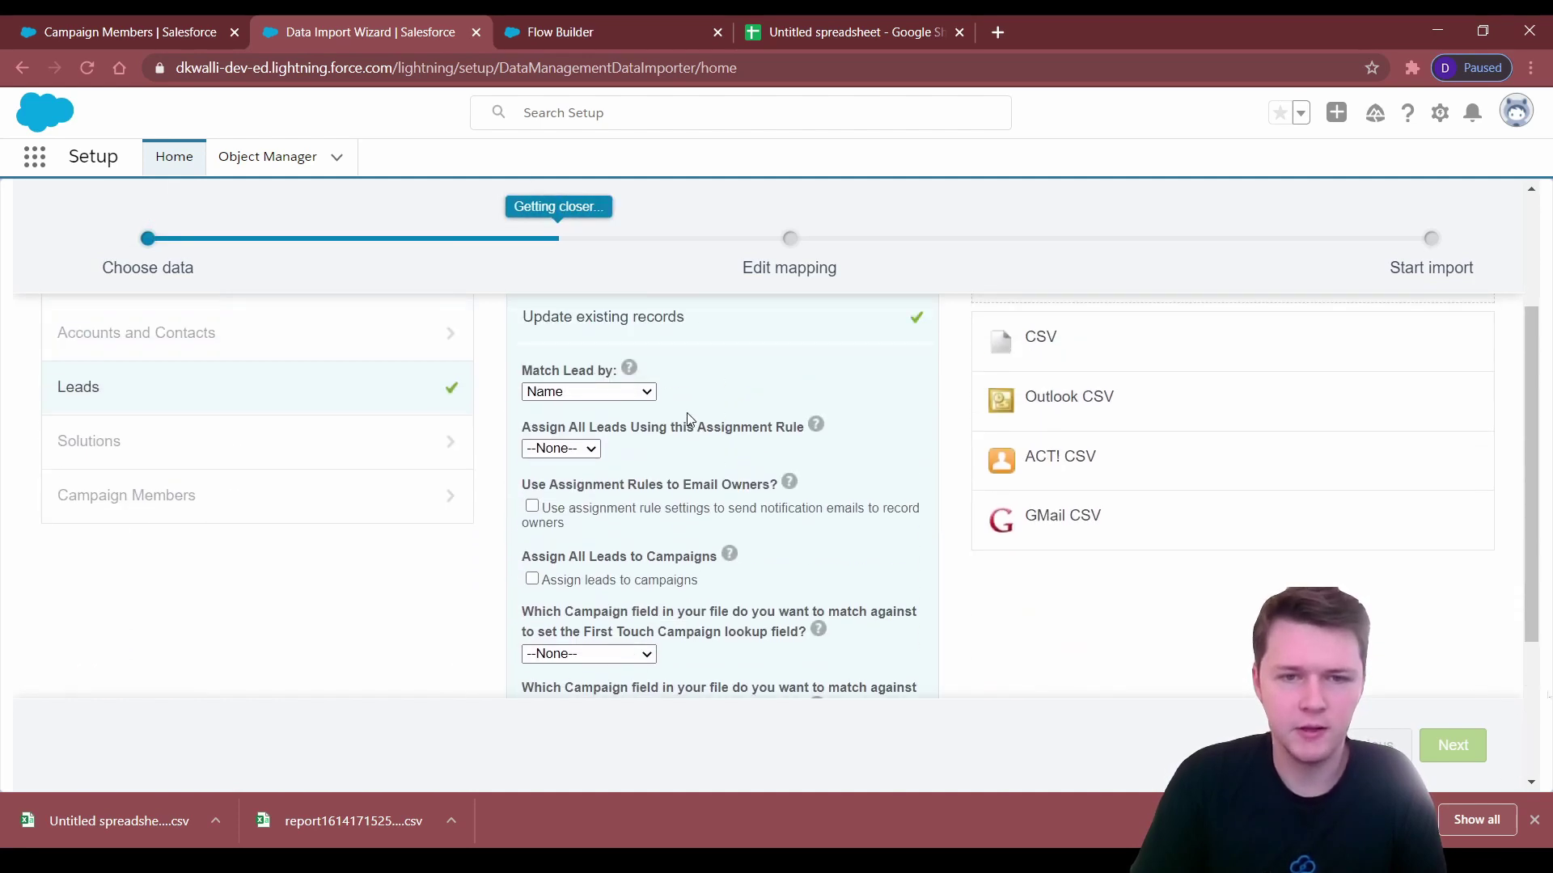
click(589, 391)
click(631, 415)
click(772, 396)
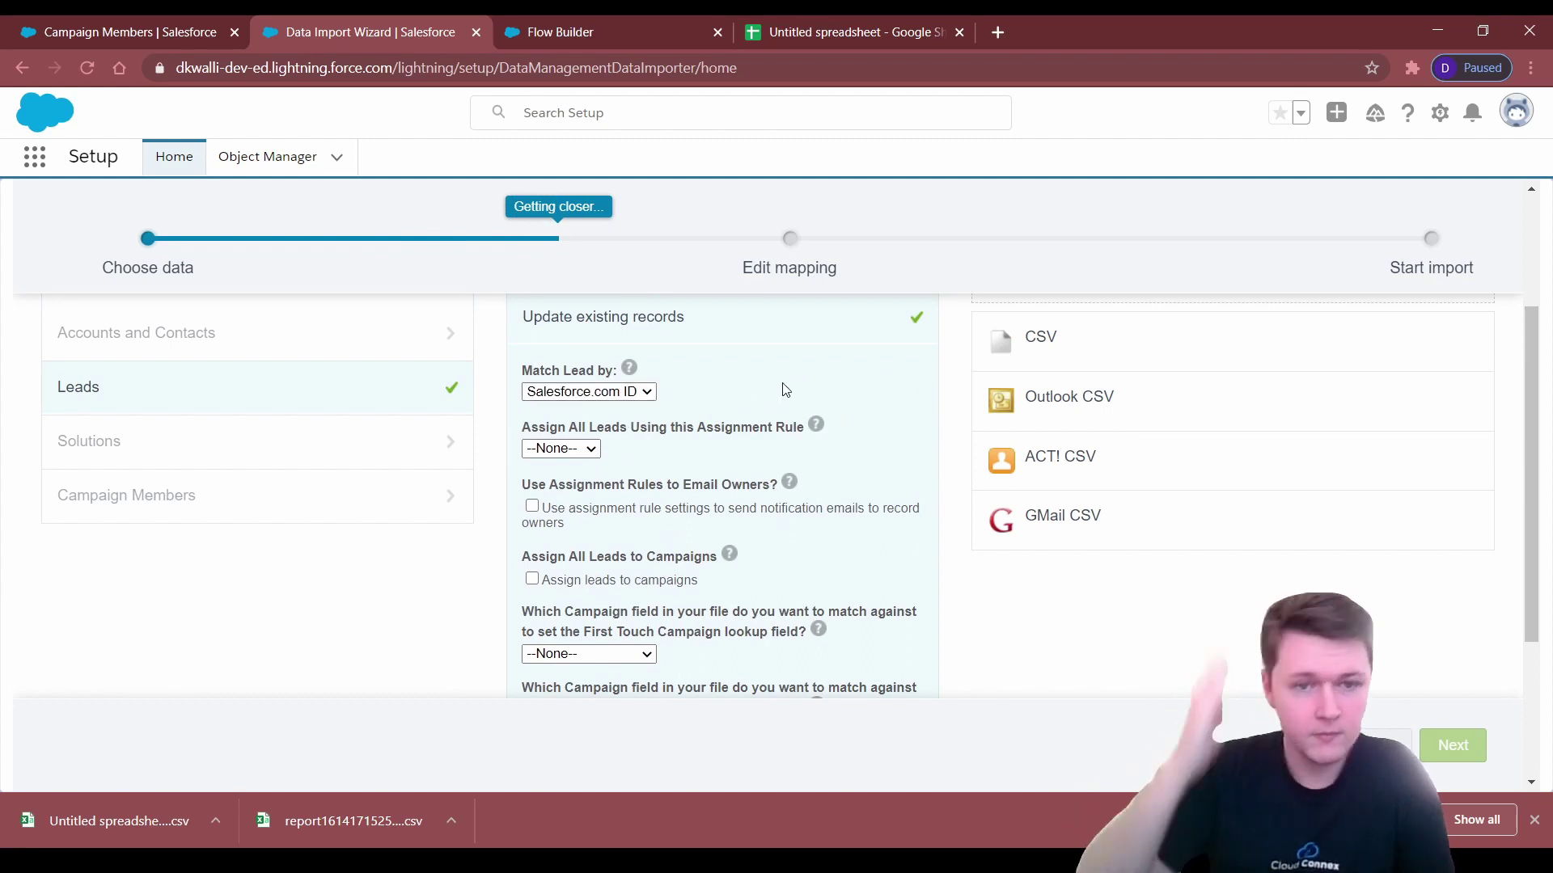
scroll(718, 454, down, 3)
scroll(878, 596, up, 4)
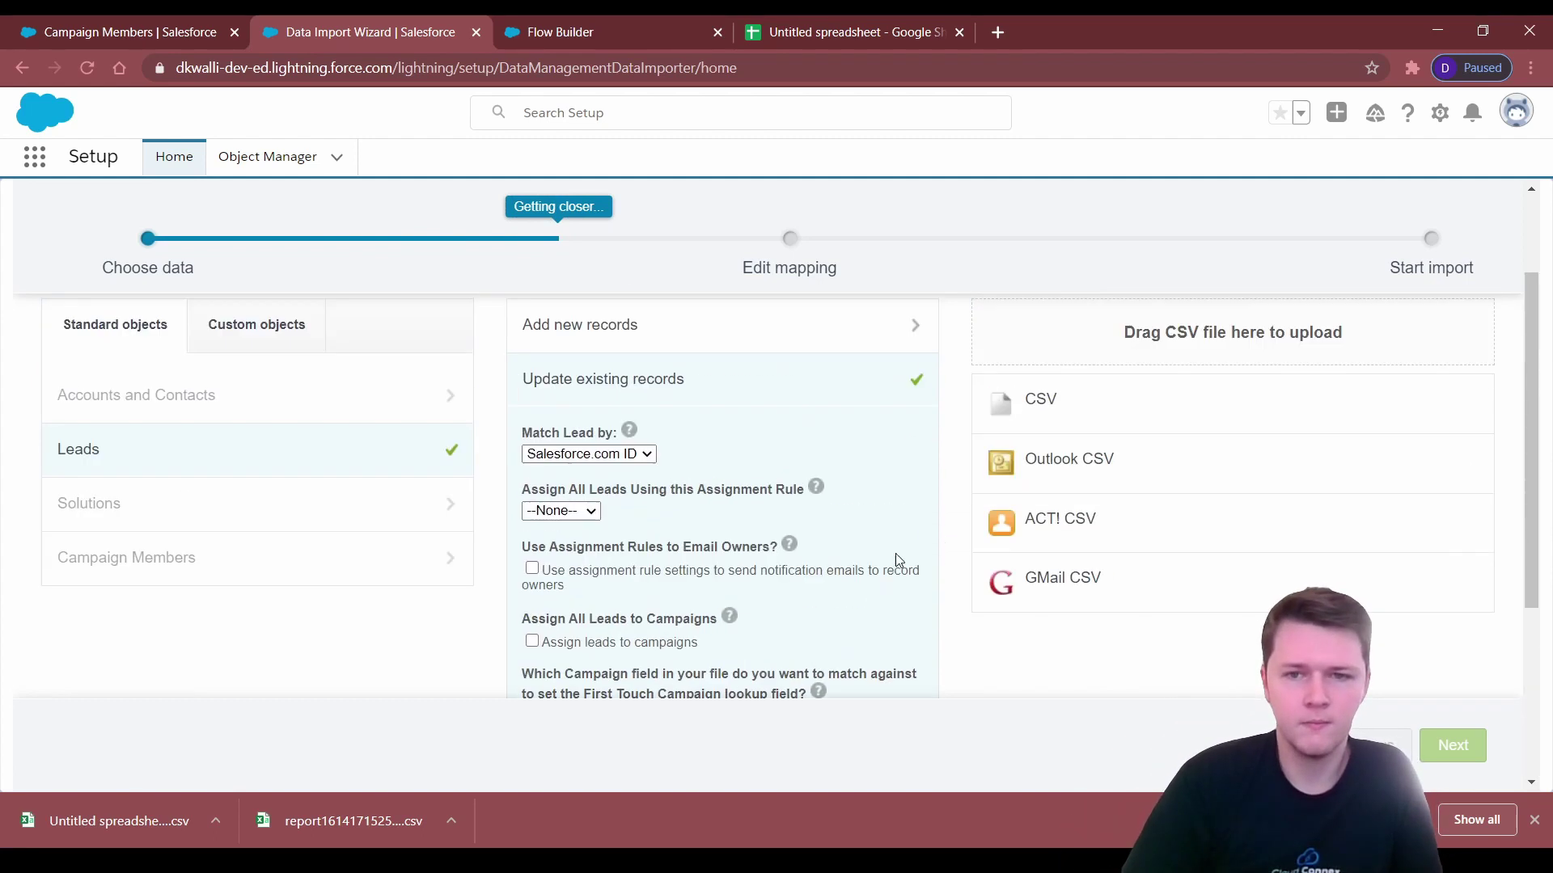
Upload the file "Untitled spreadsheet - report1614171525894.csv" as the comma-separated import source and continue to field mapping.
scroll(879, 596, up, 1)
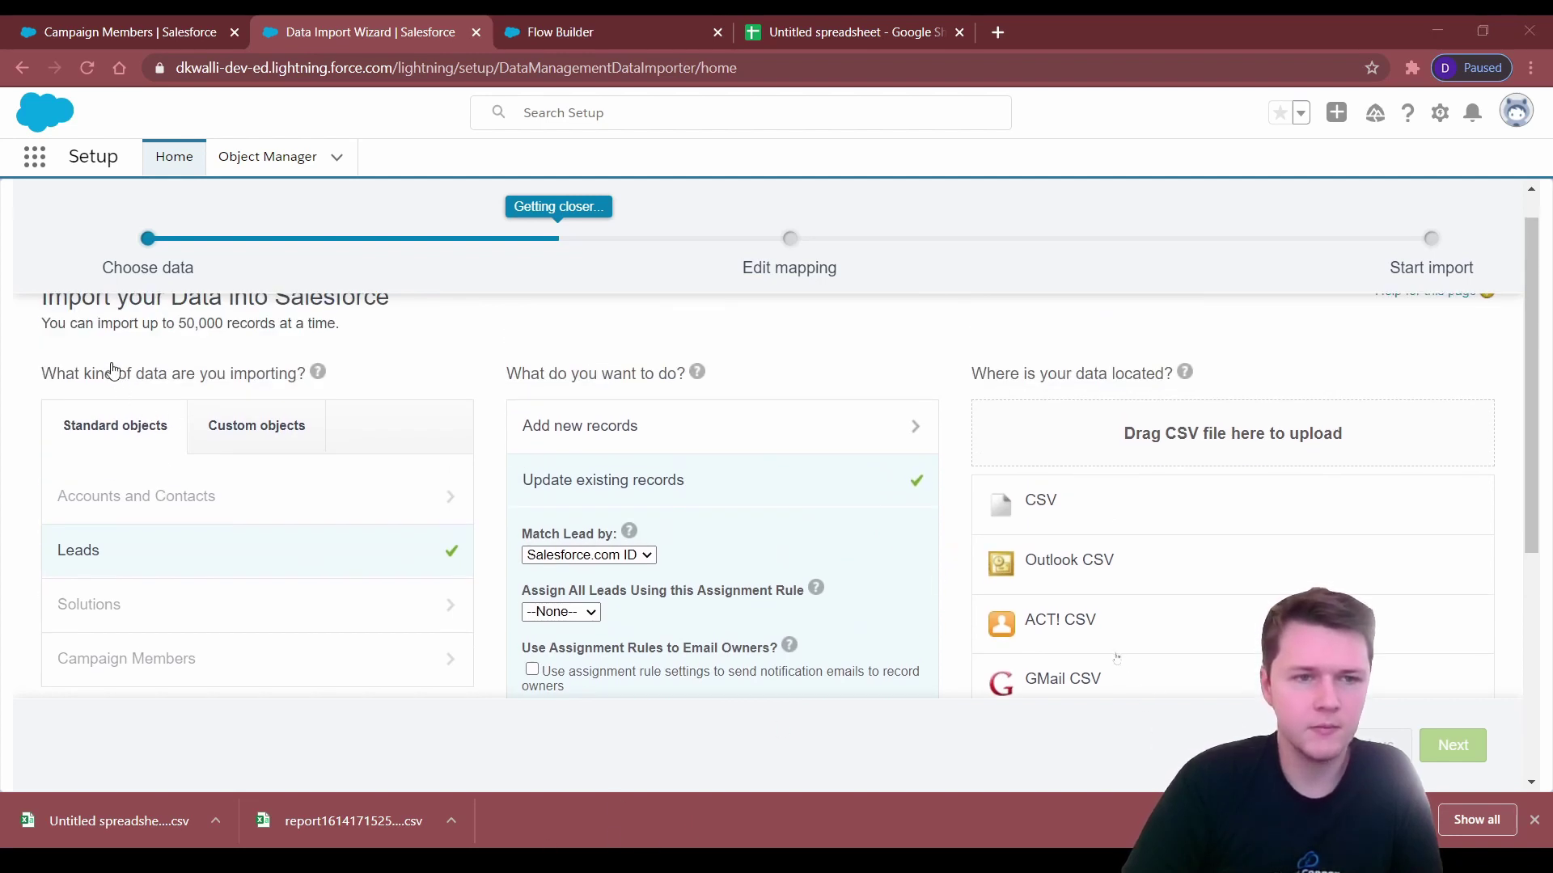
drag(113, 358, 1220, 442)
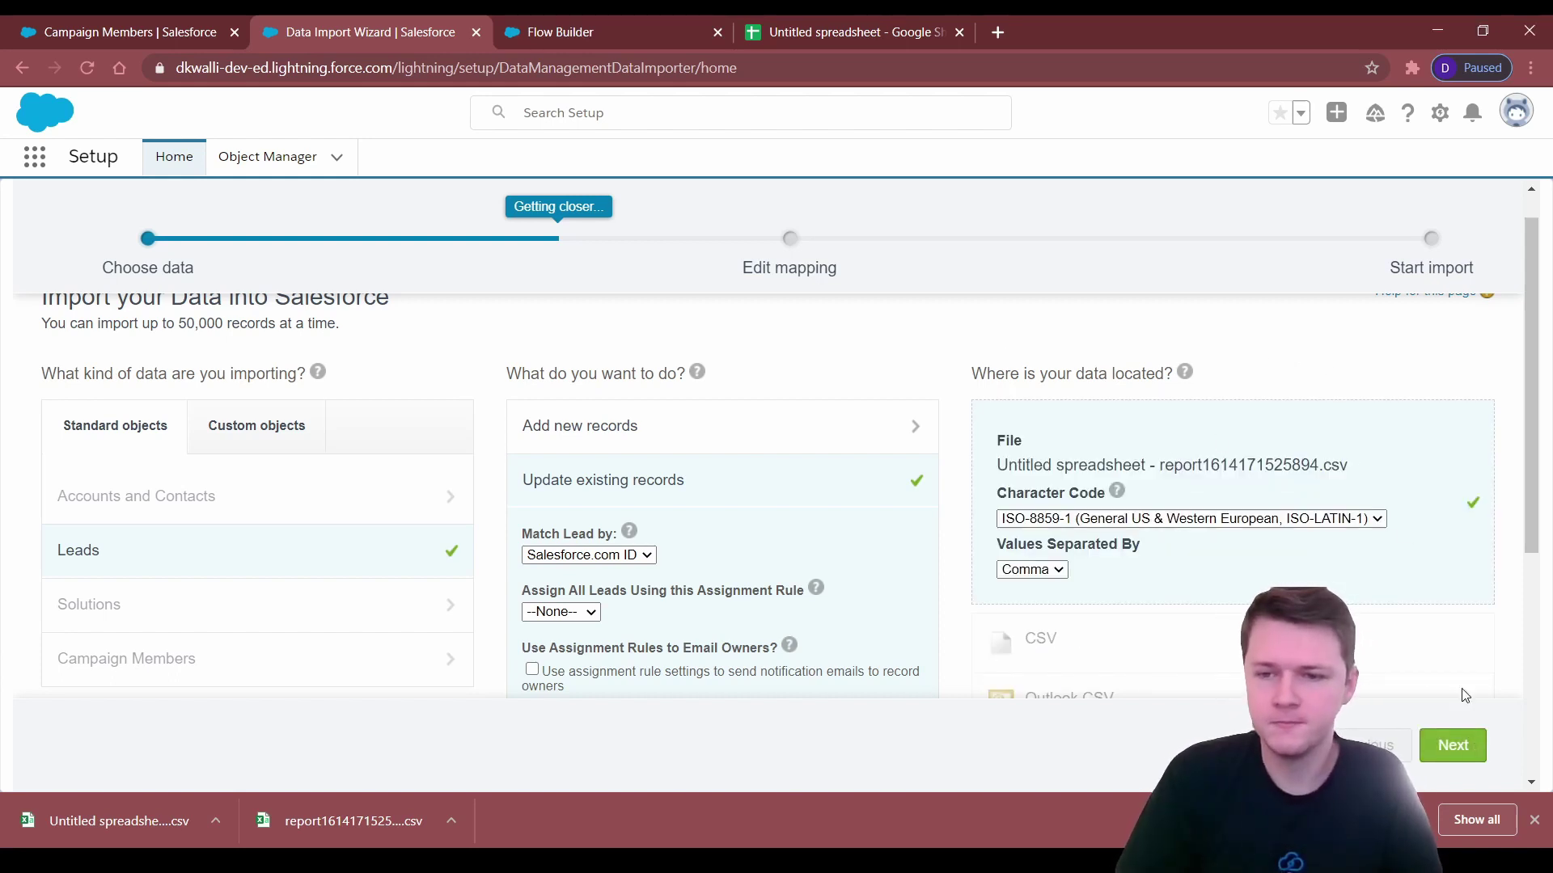
click(1430, 752)
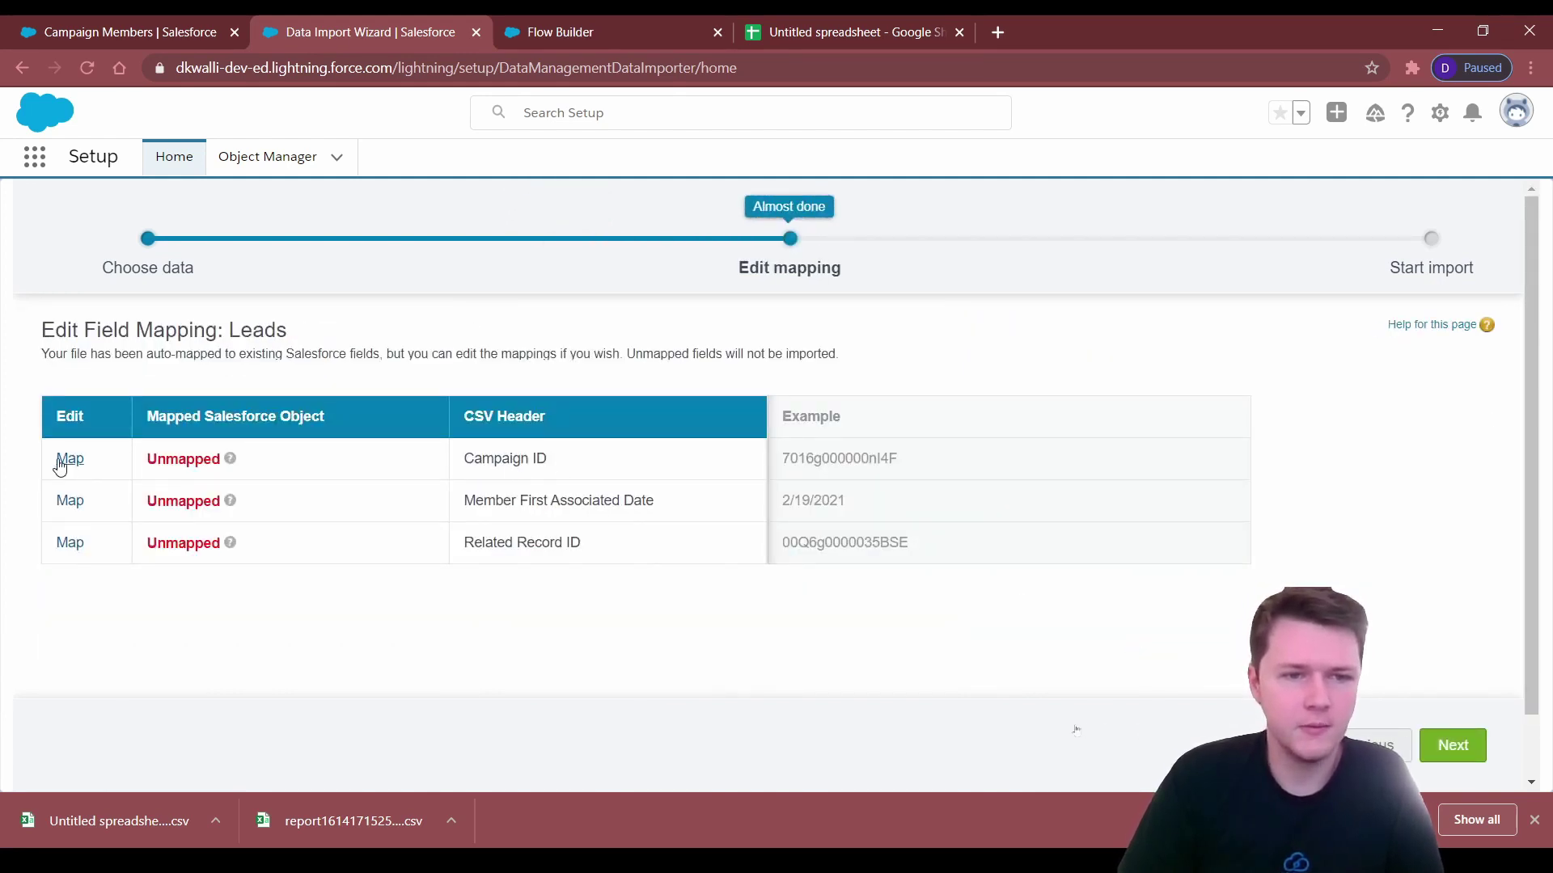
Map the CSV's Campaign ID column to the lead field First Touch Campaign.
click(71, 458)
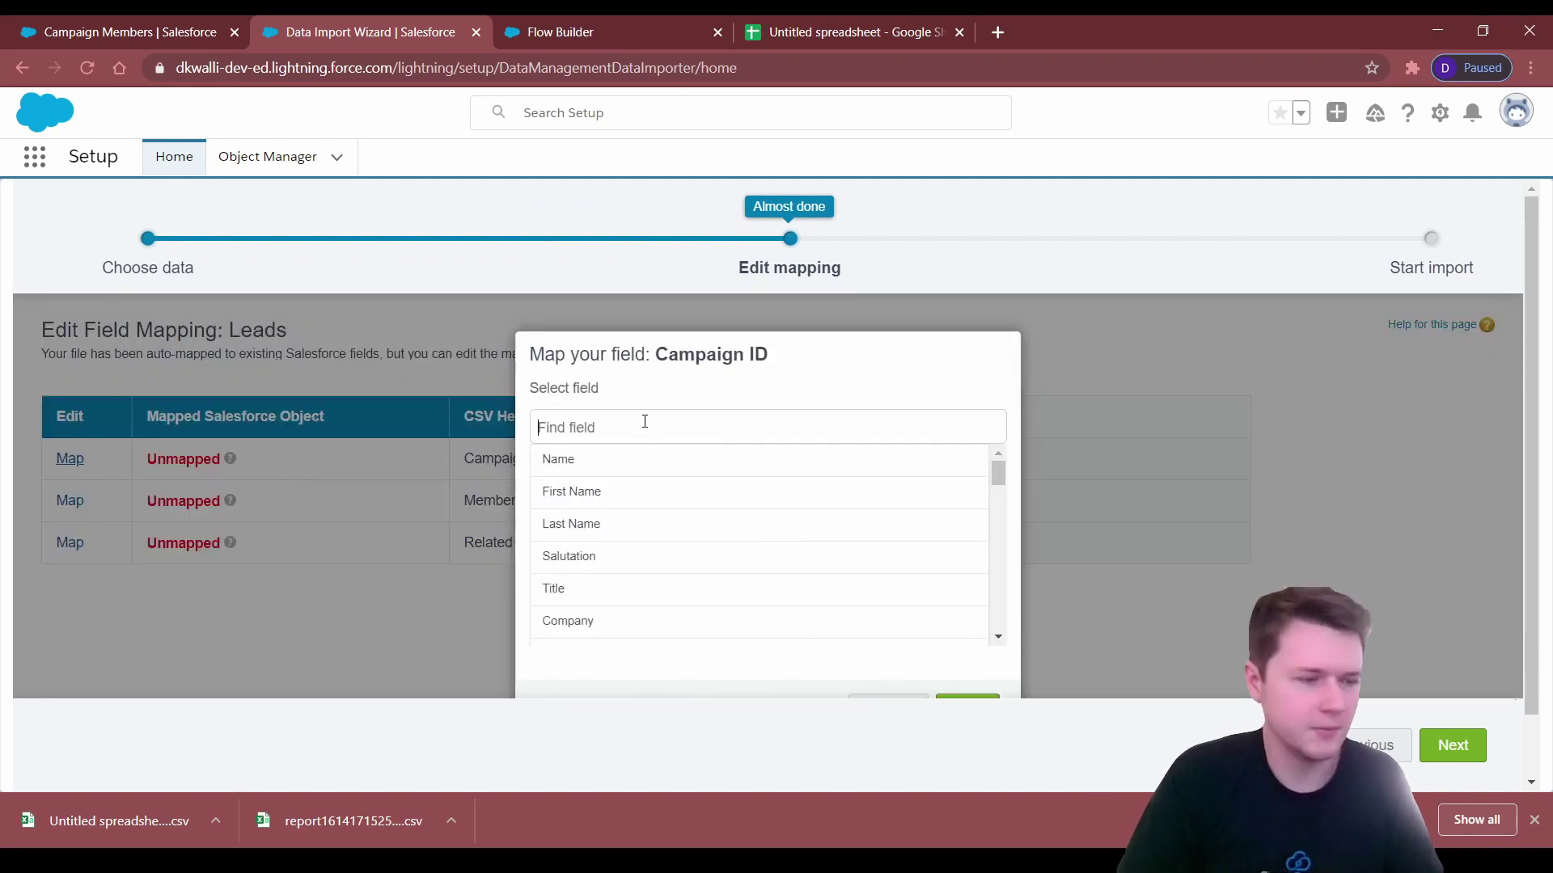
text(first)
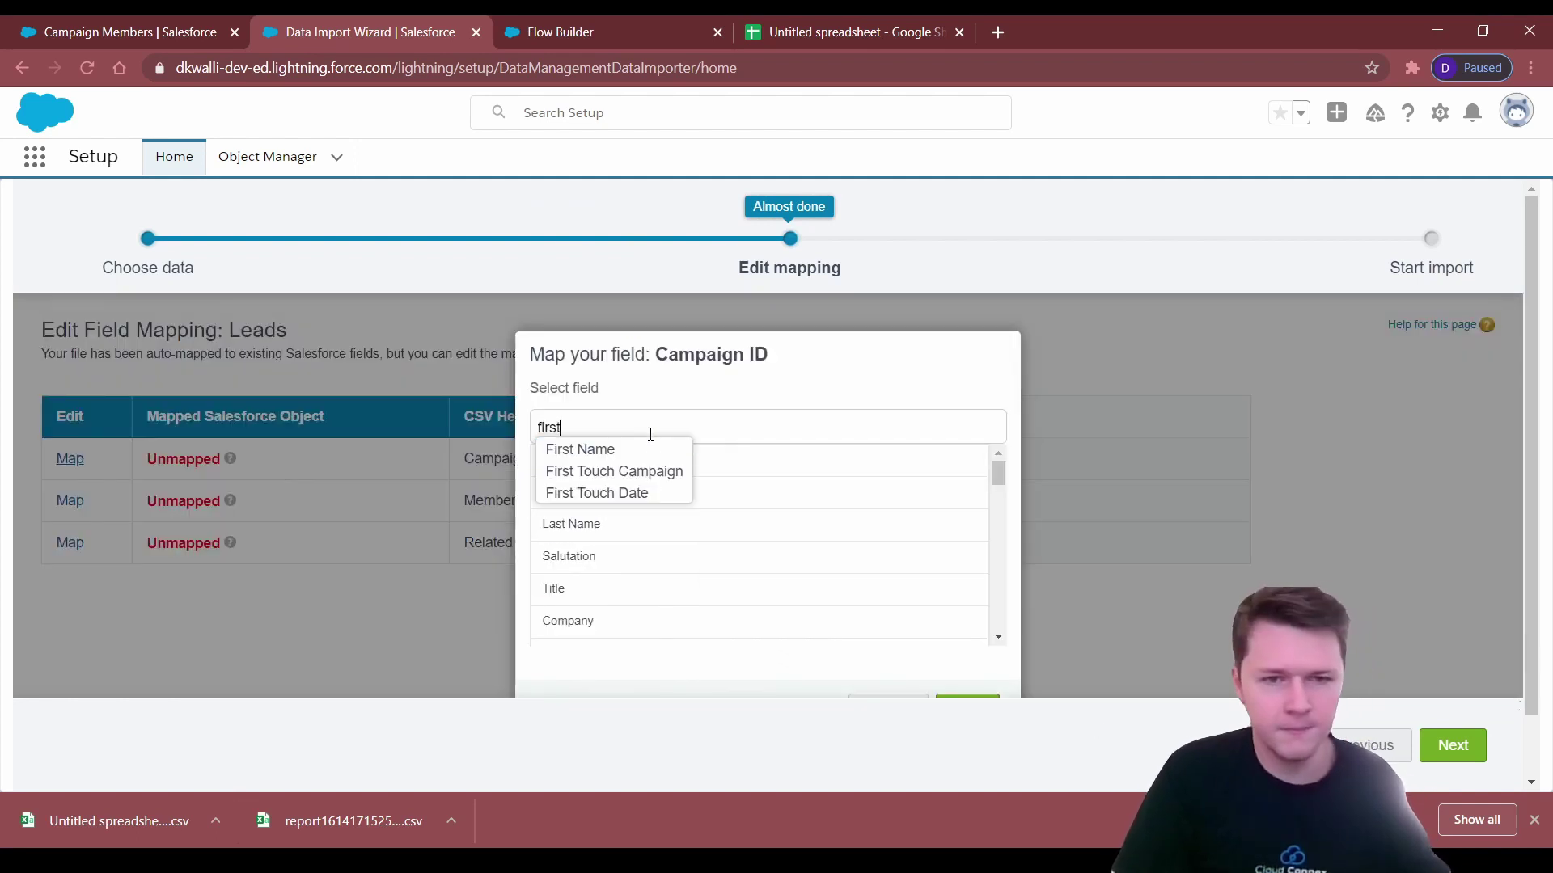
click(659, 472)
scroll(942, 598, down, 3)
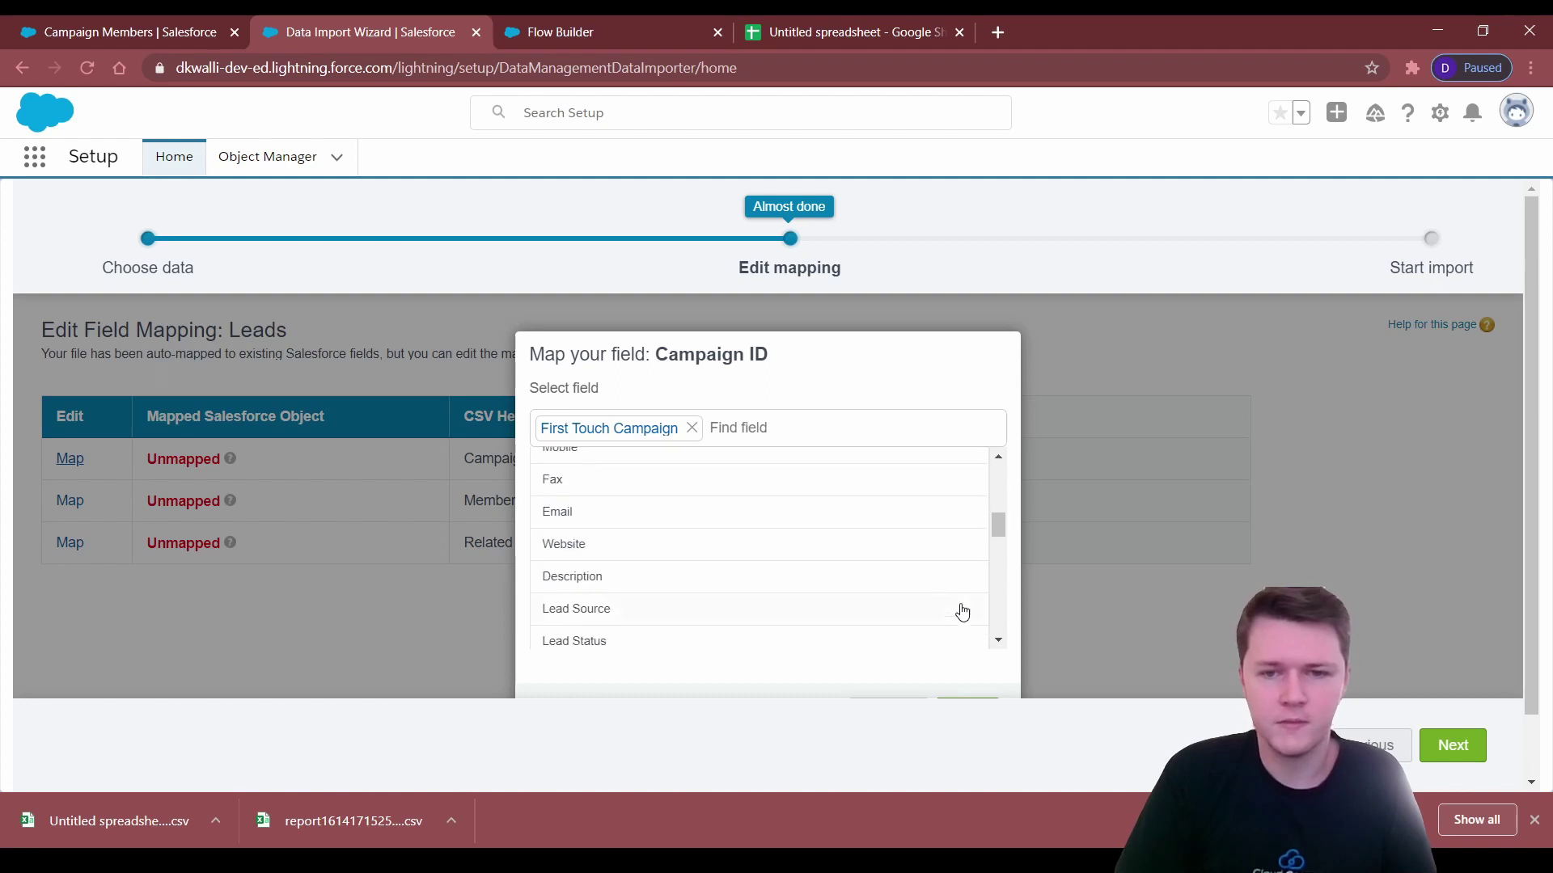
click(1534, 820)
click(969, 712)
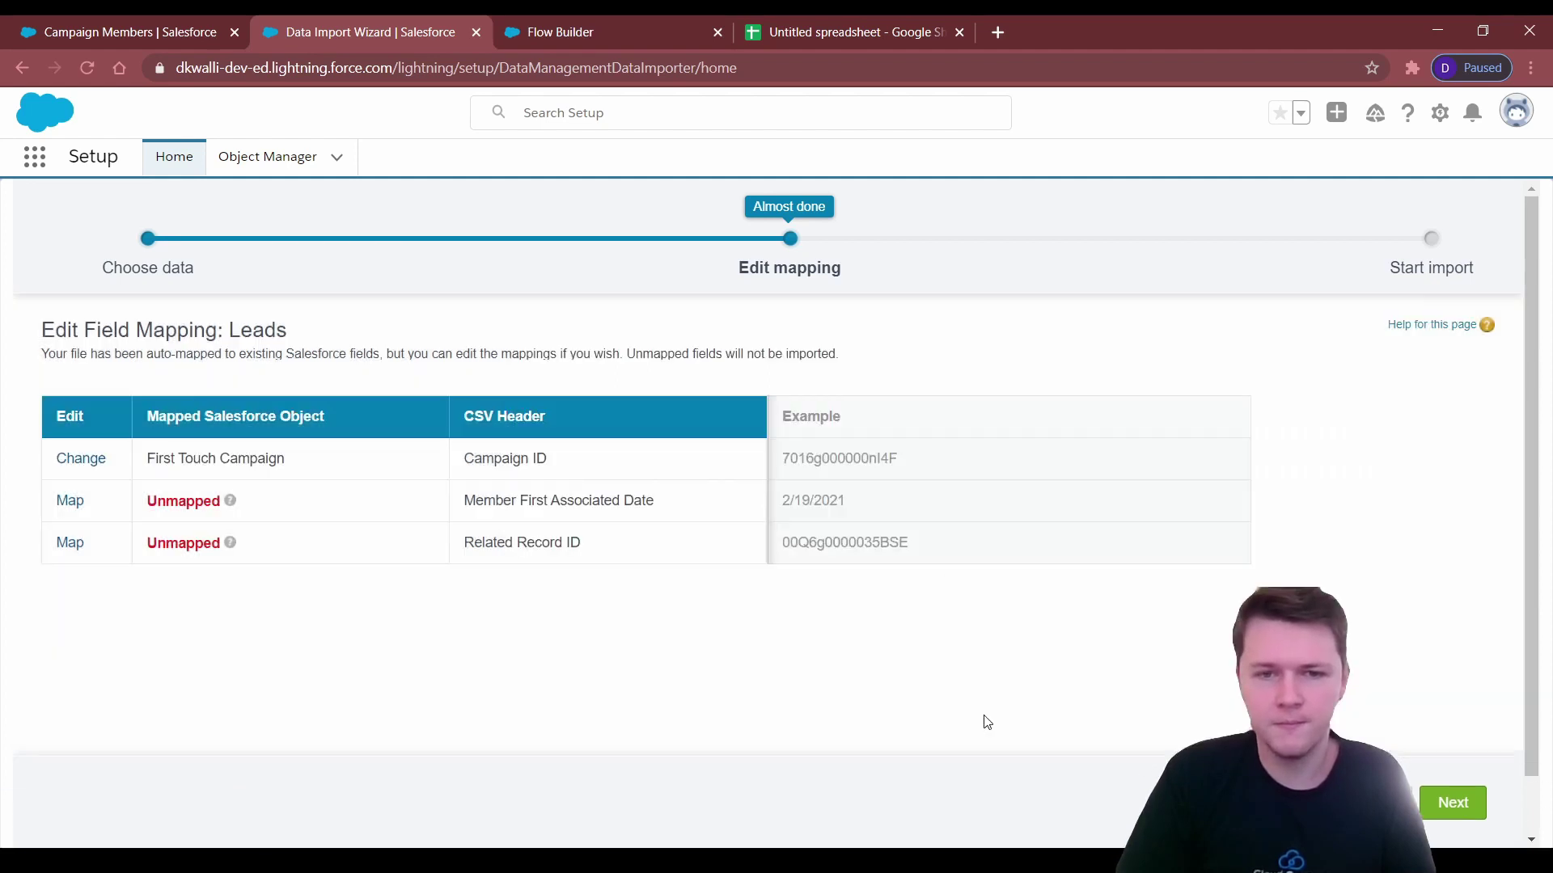
Map the Member First Associated Date column to the lead field First Touch Date.
click(67, 501)
text(first)
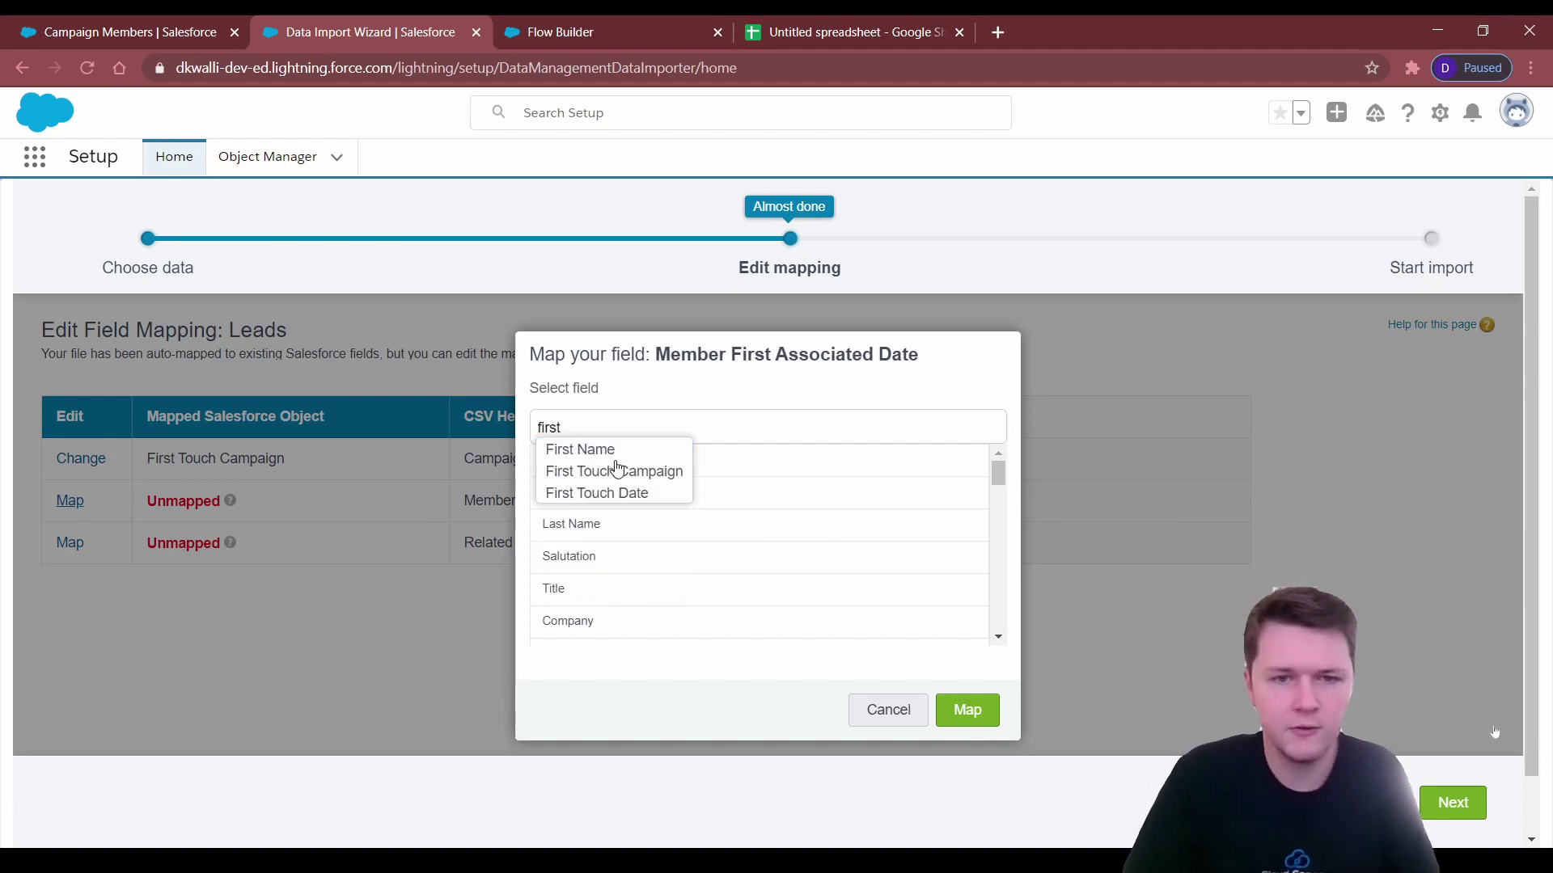
click(627, 496)
click(967, 710)
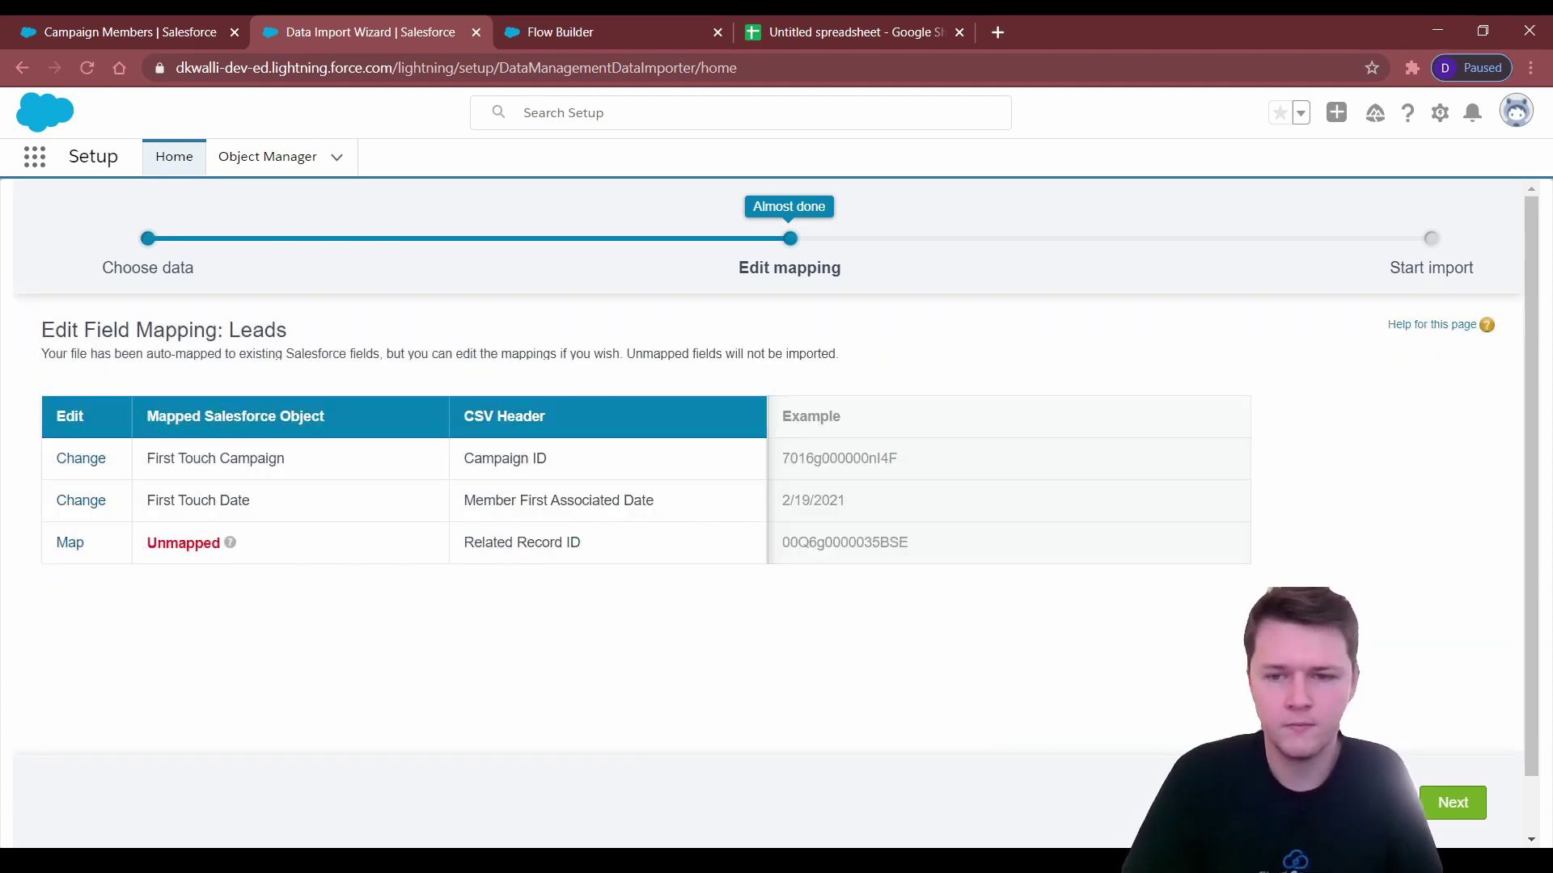
Map the Related Record ID column to Salesforce.com ID.
click(70, 544)
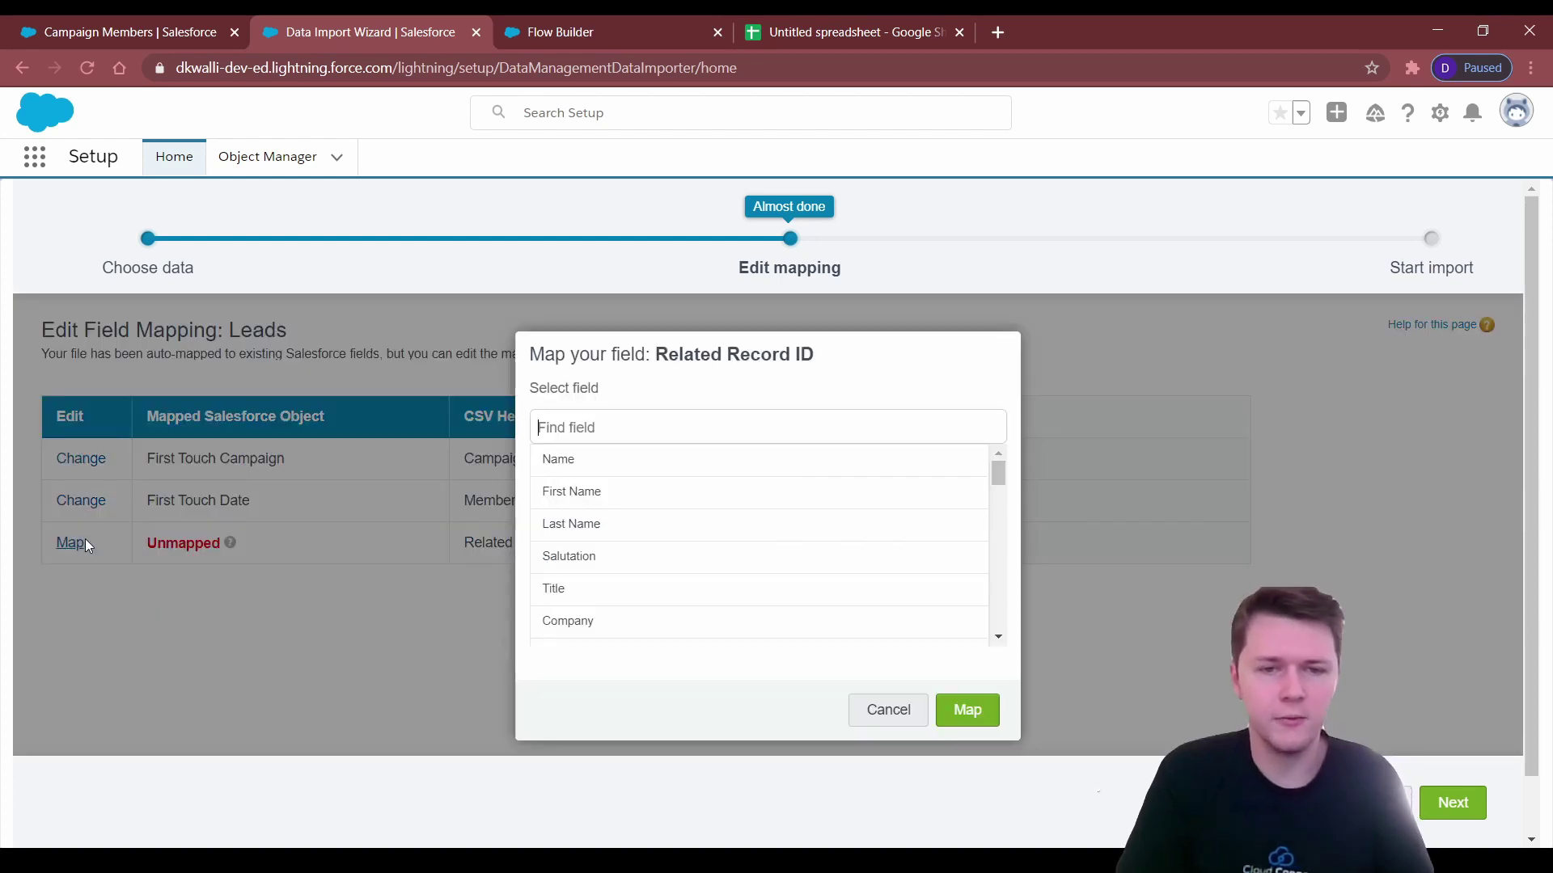
text(sales)
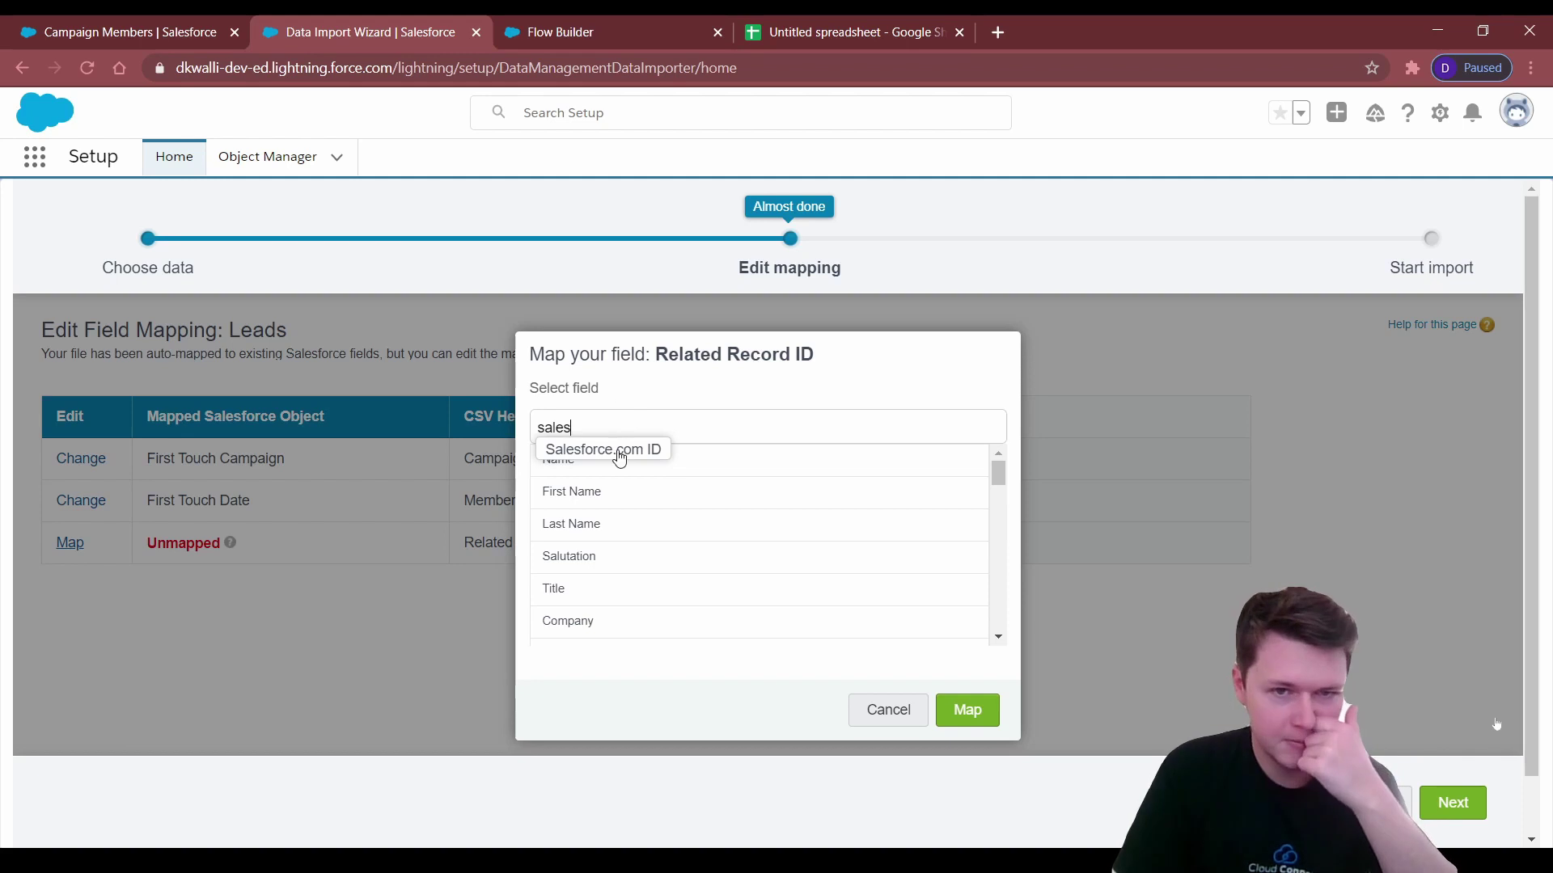
click(623, 450)
click(955, 712)
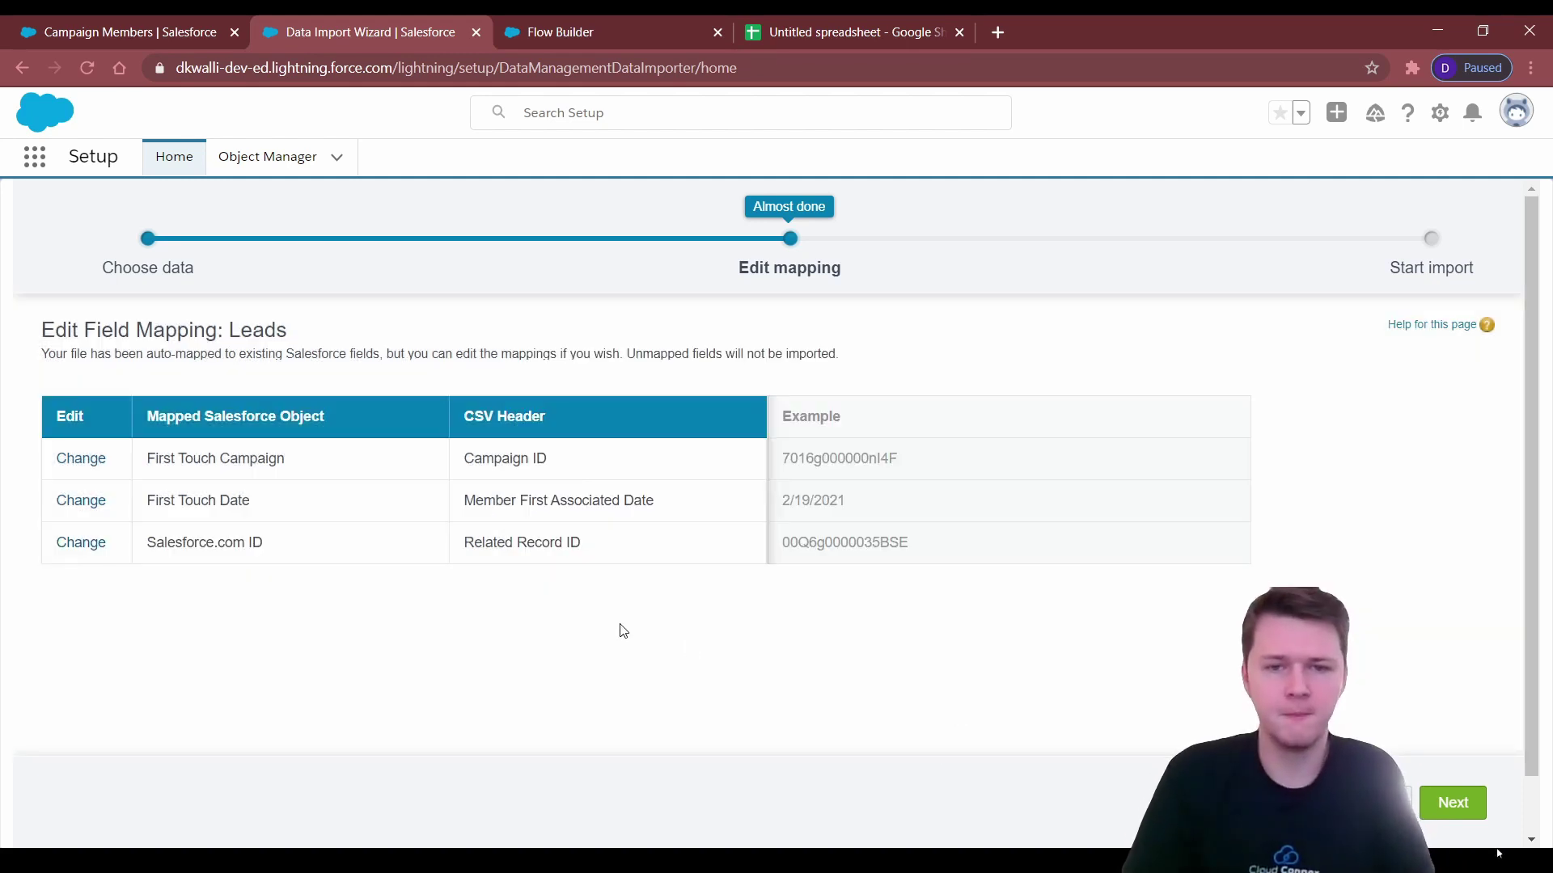
Accept the field mapping, start the lead import, and open its bulk data load job status.
click(1453, 803)
click(1427, 803)
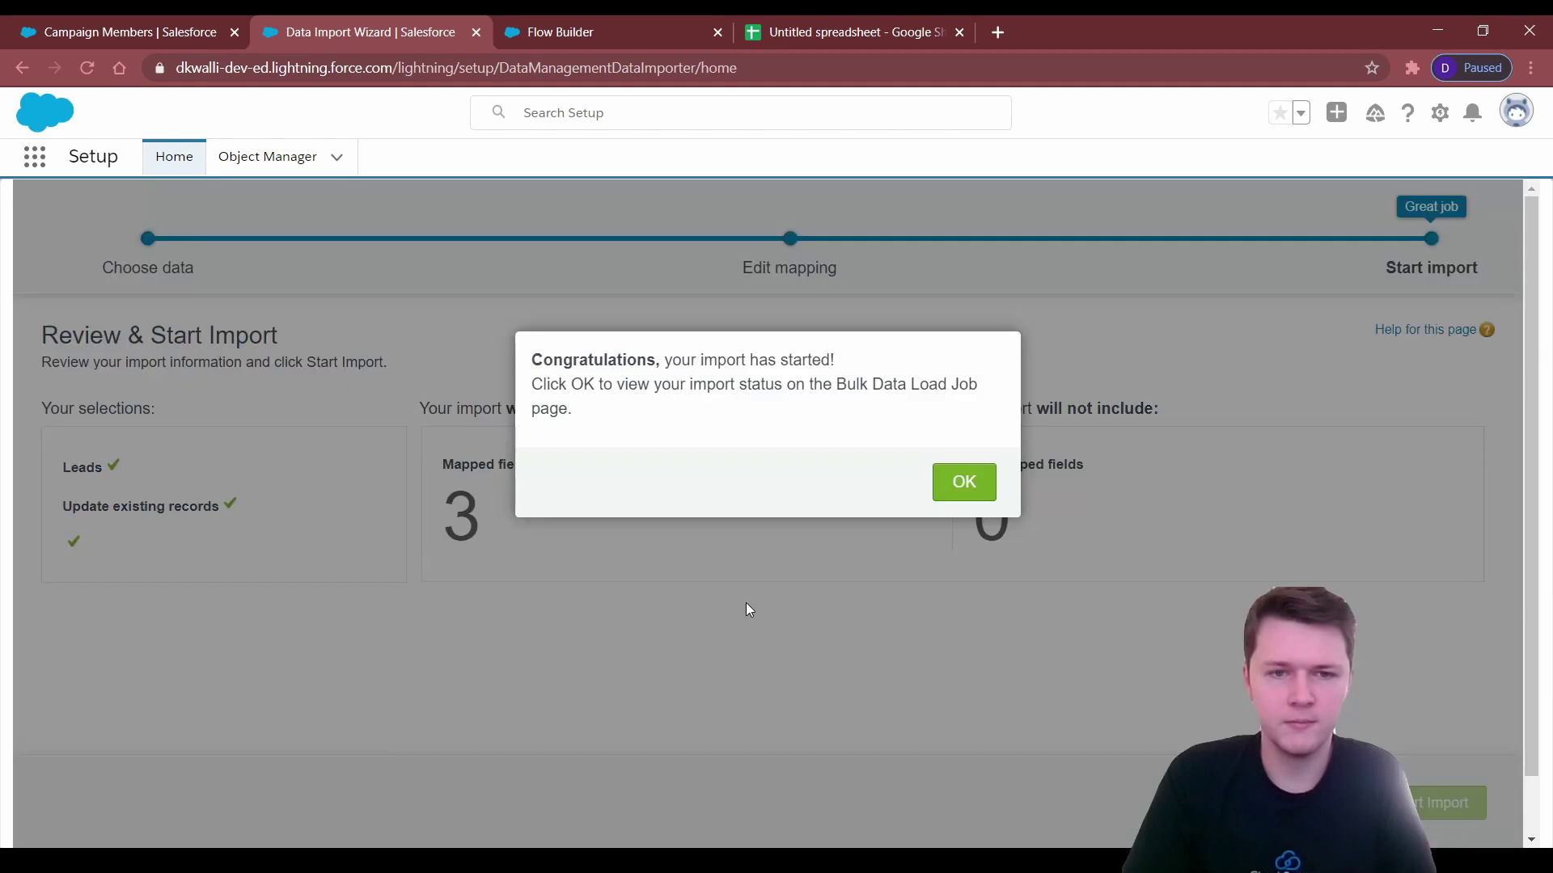
click(975, 490)
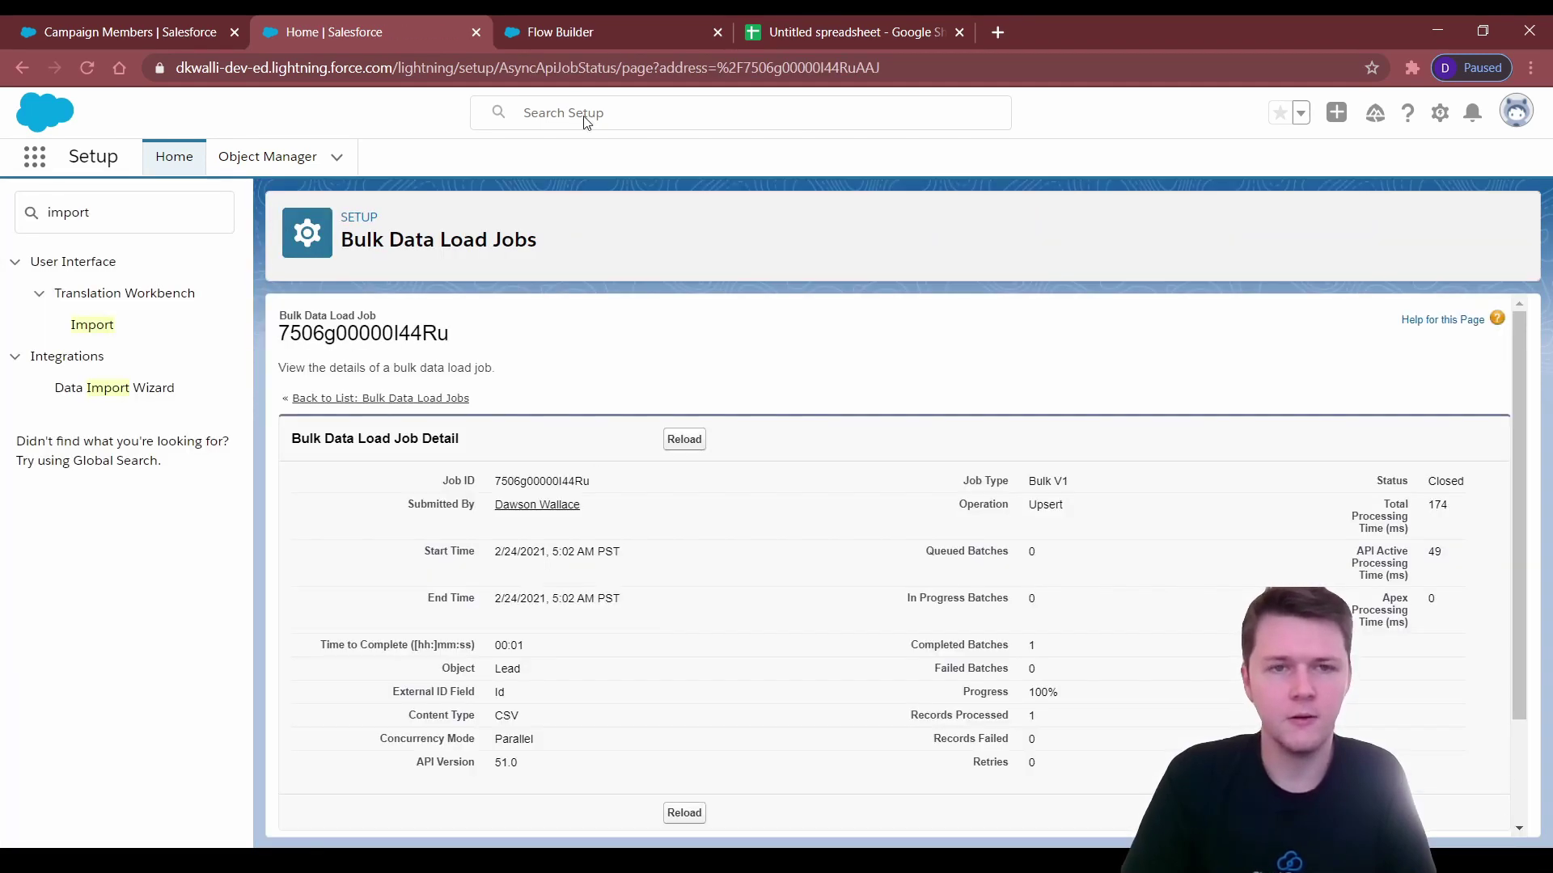
Switch to Google Sheets and compare the deduplicated first touch row with the Salesforce Campaign Members report.
click(825, 30)
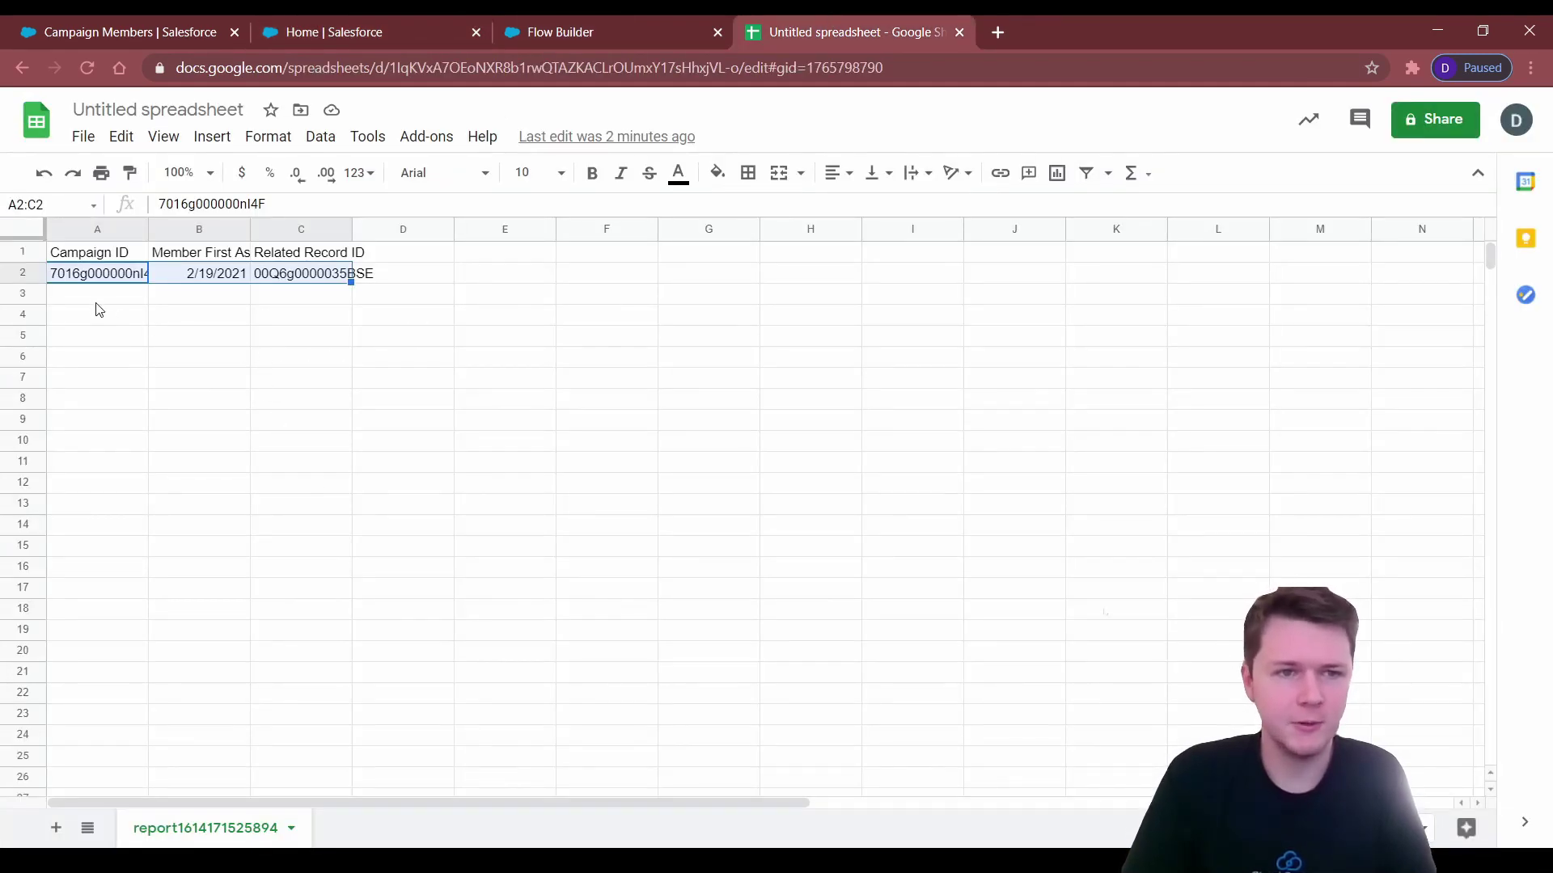
drag(98, 296, 283, 269)
click(505, 315)
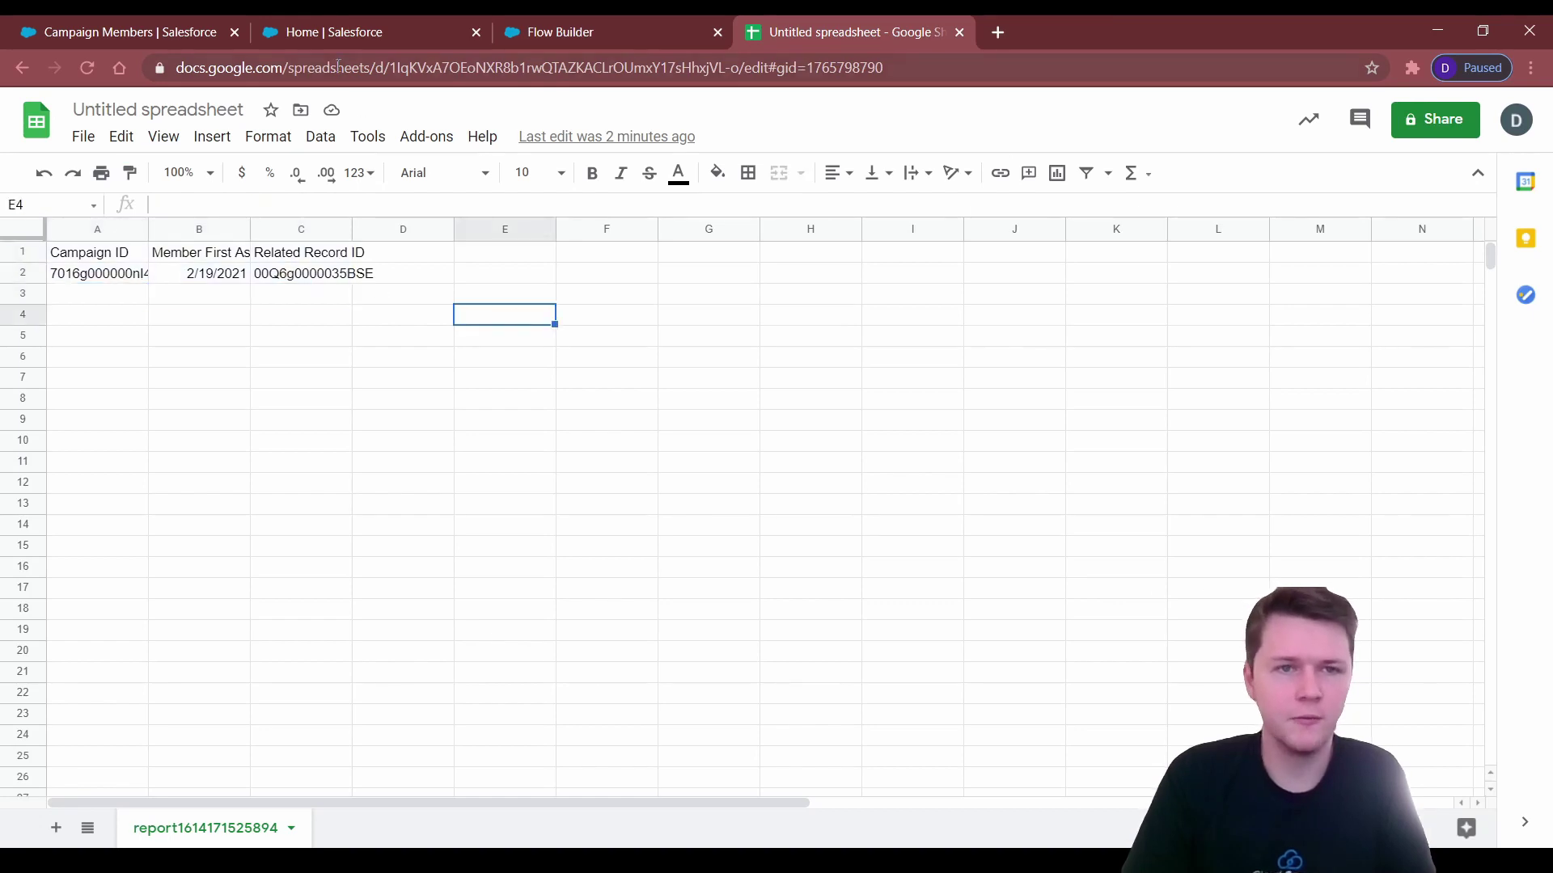
click(326, 32)
click(78, 30)
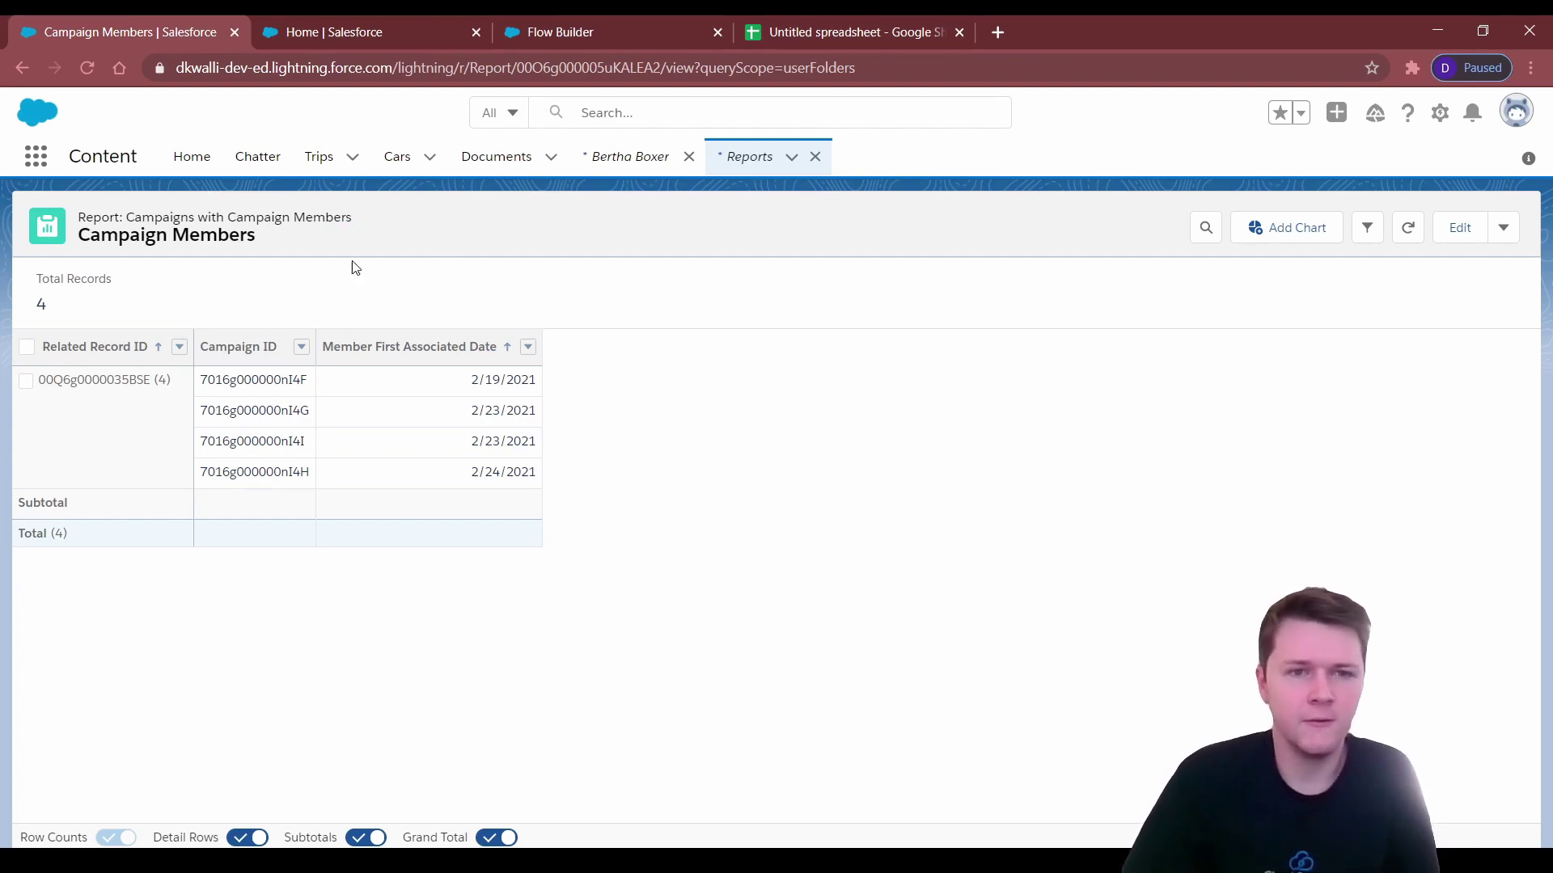
click(841, 31)
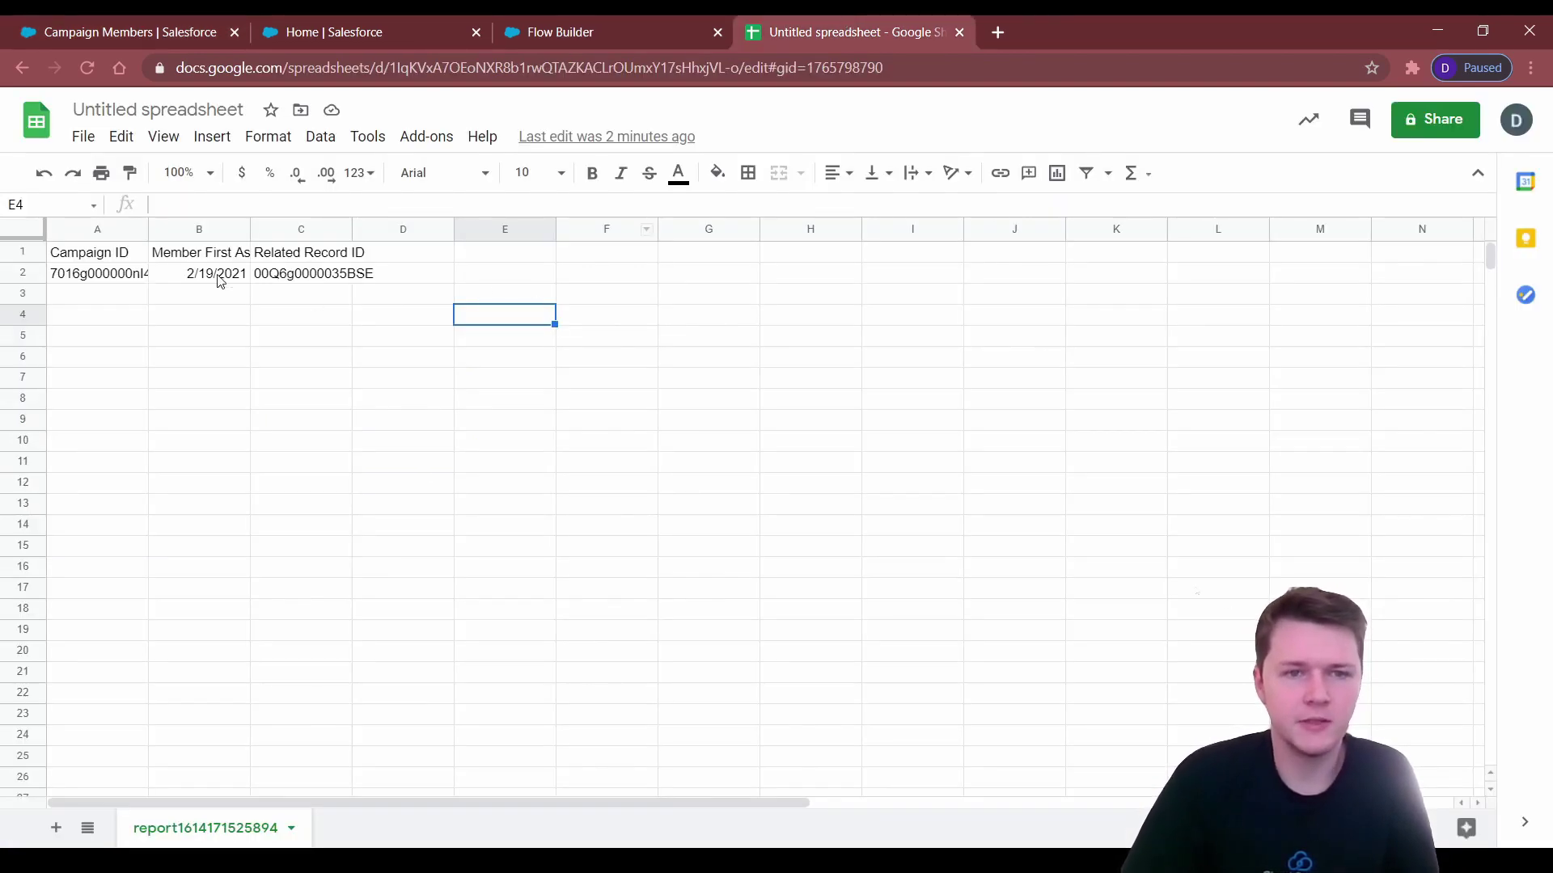
drag(78, 256, 312, 340)
click(530, 275)
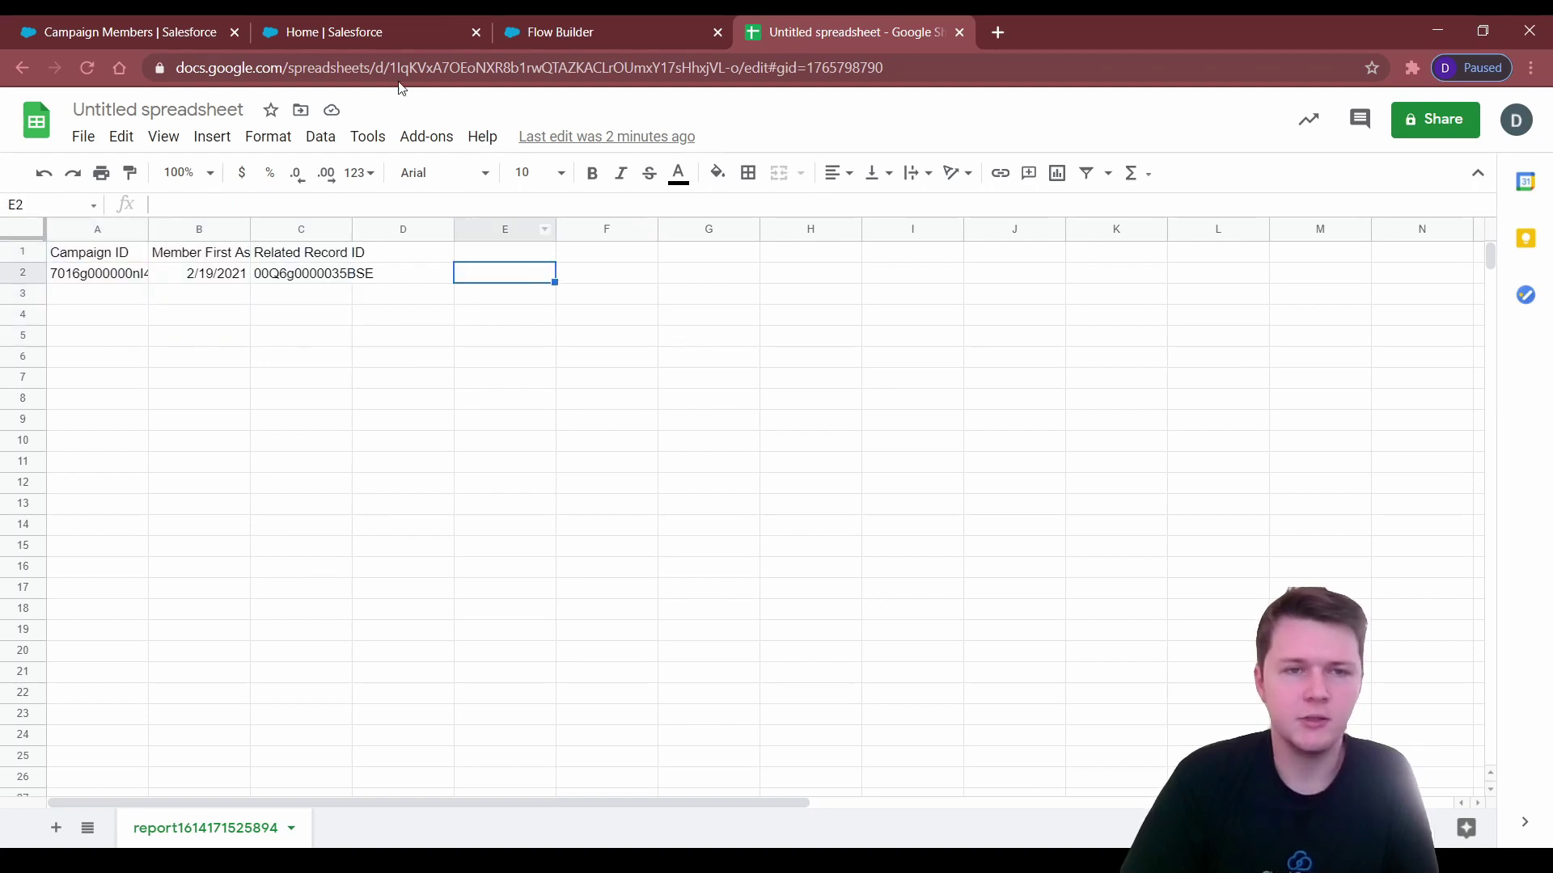
Sort the Campaign Members report by Member First Associated Date in descending order and compare it with the Google Sheets data.
click(139, 26)
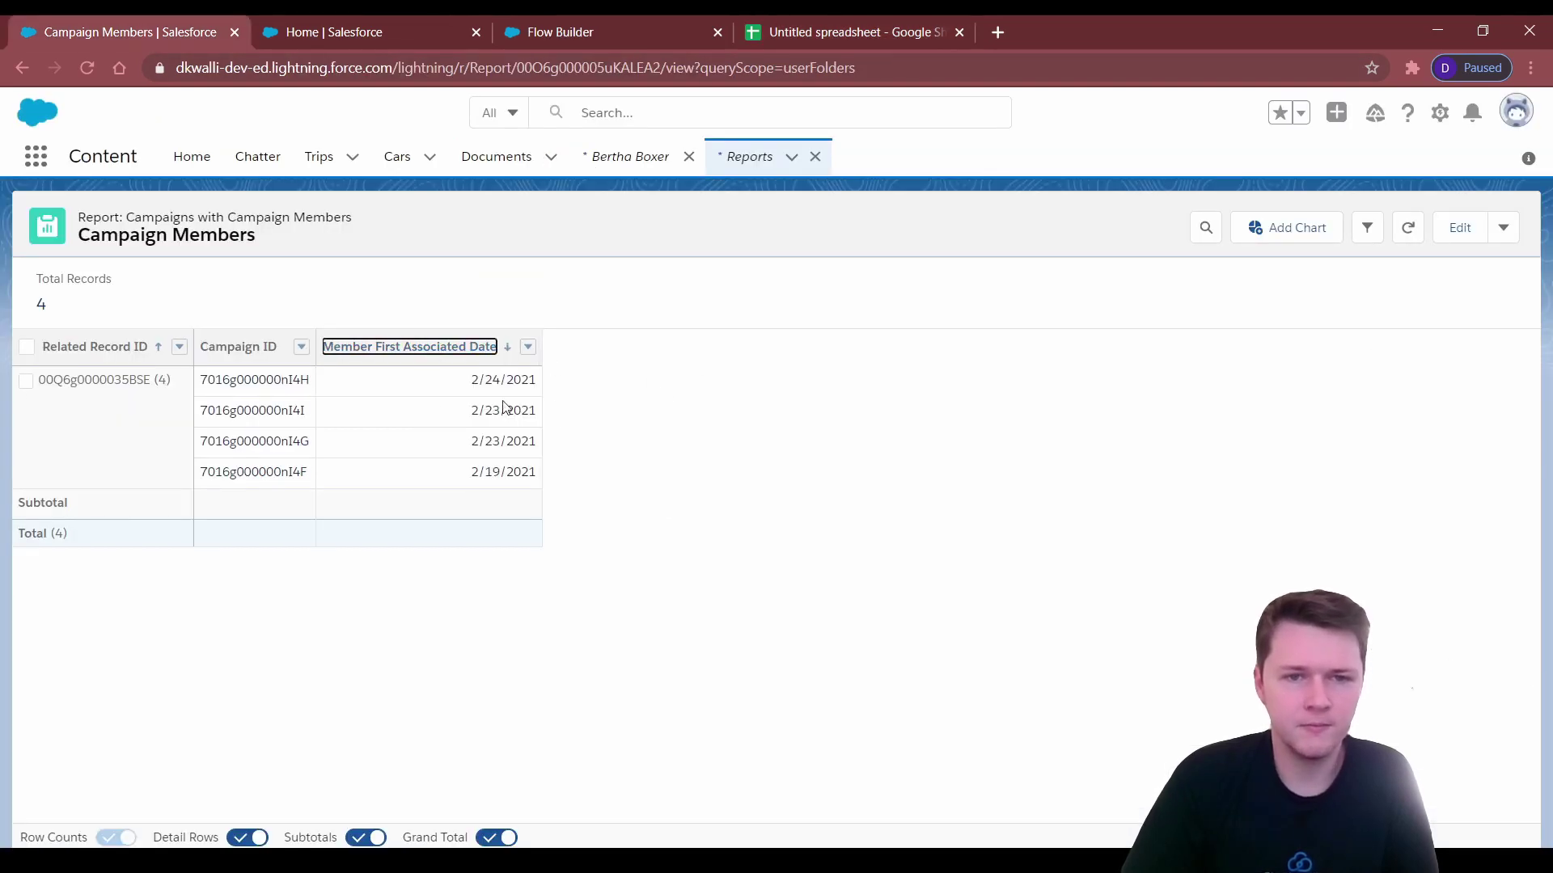
click(860, 36)
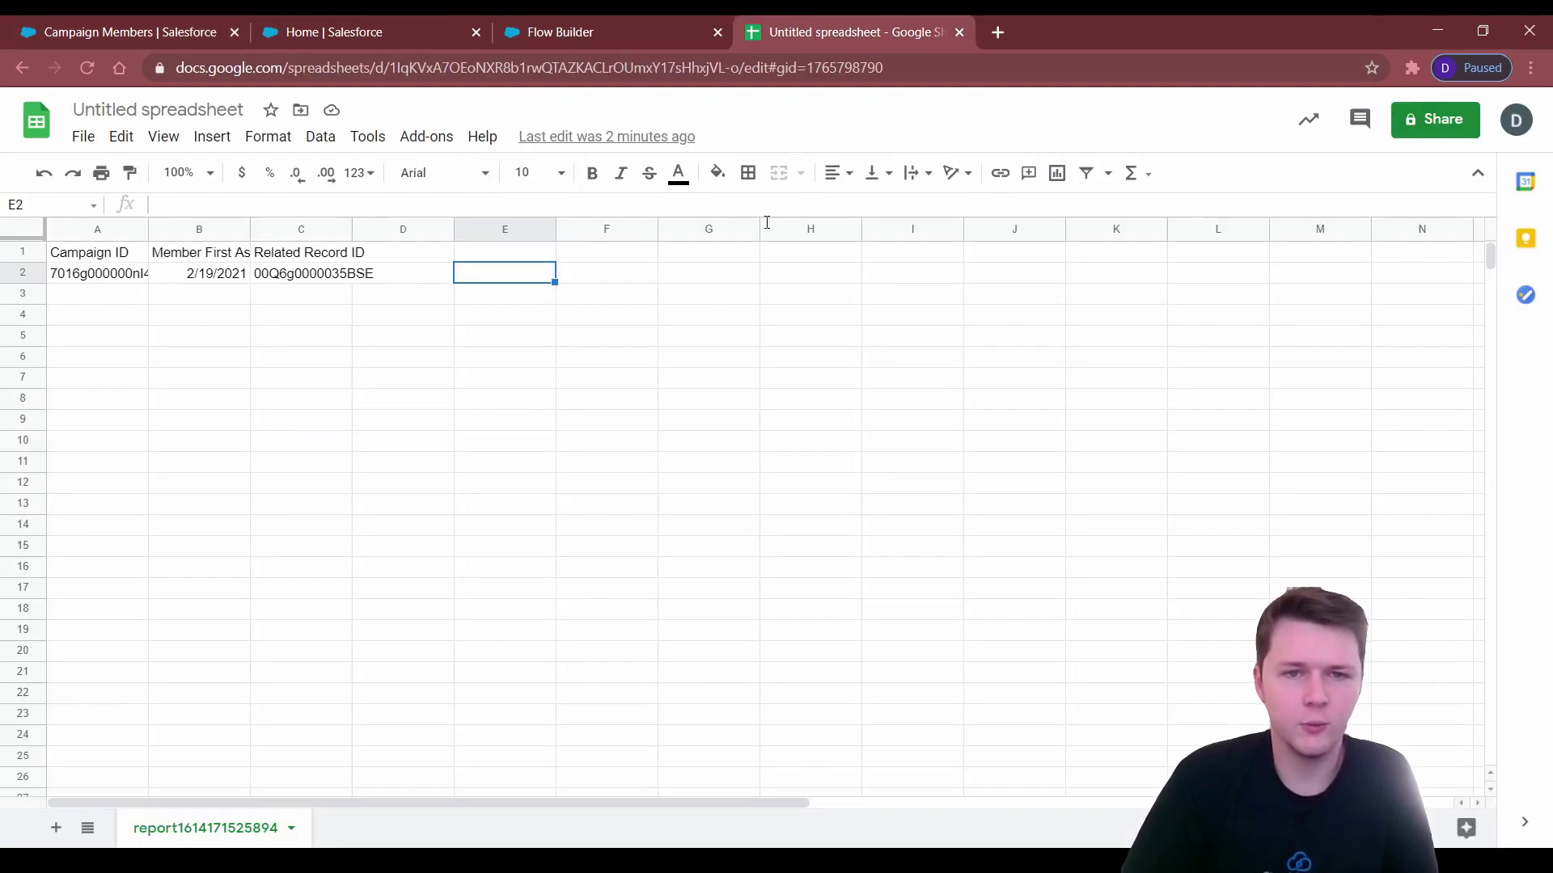
click(162, 31)
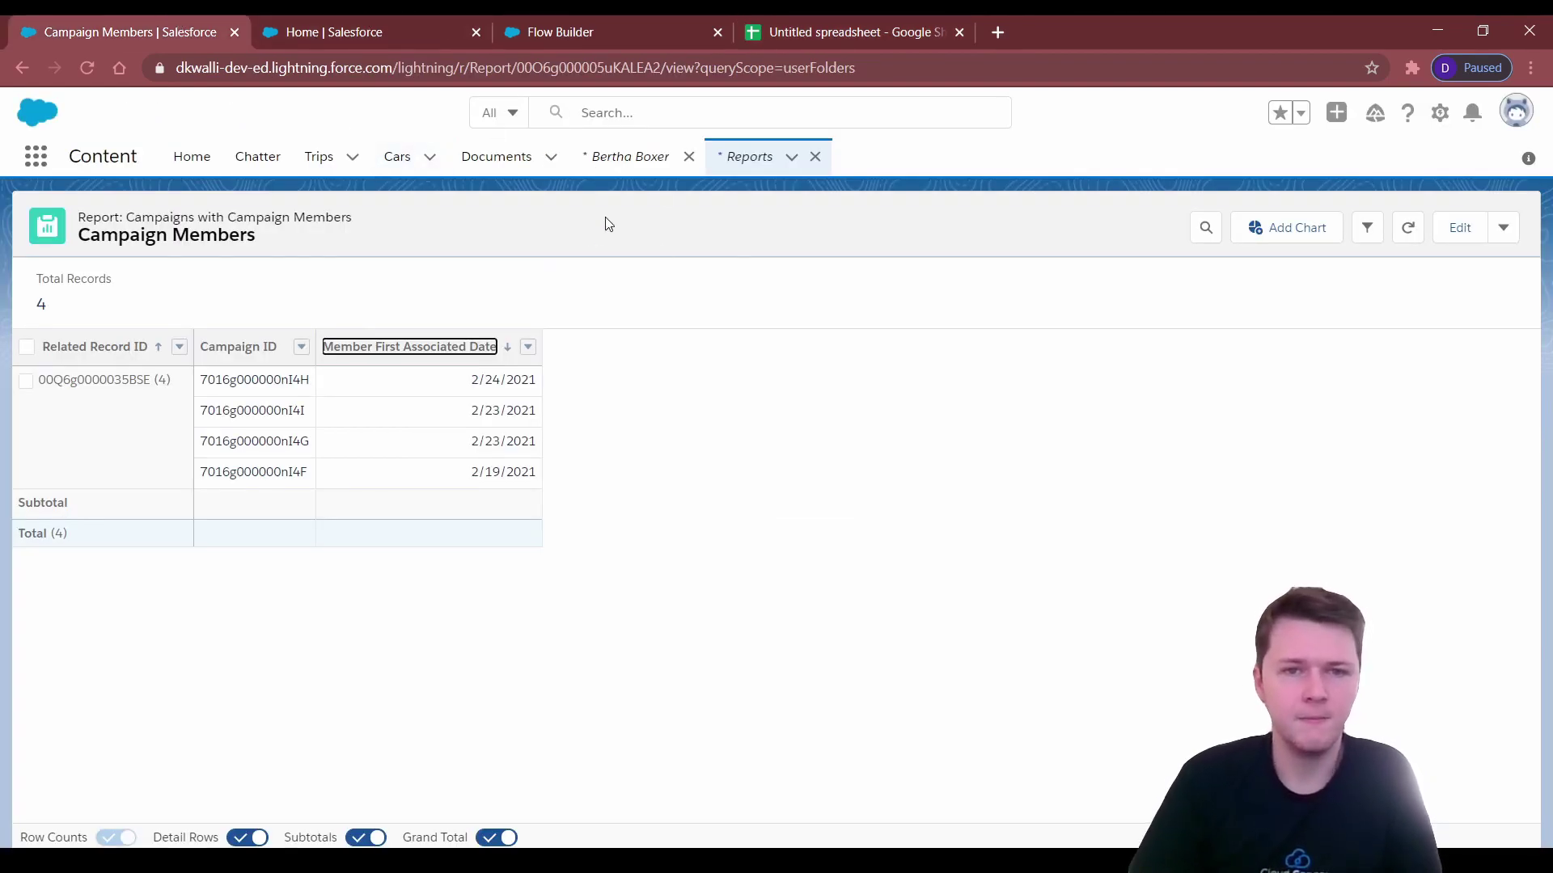
Open the lead record's details and examine its first and last touch campaign and date fields.
click(633, 158)
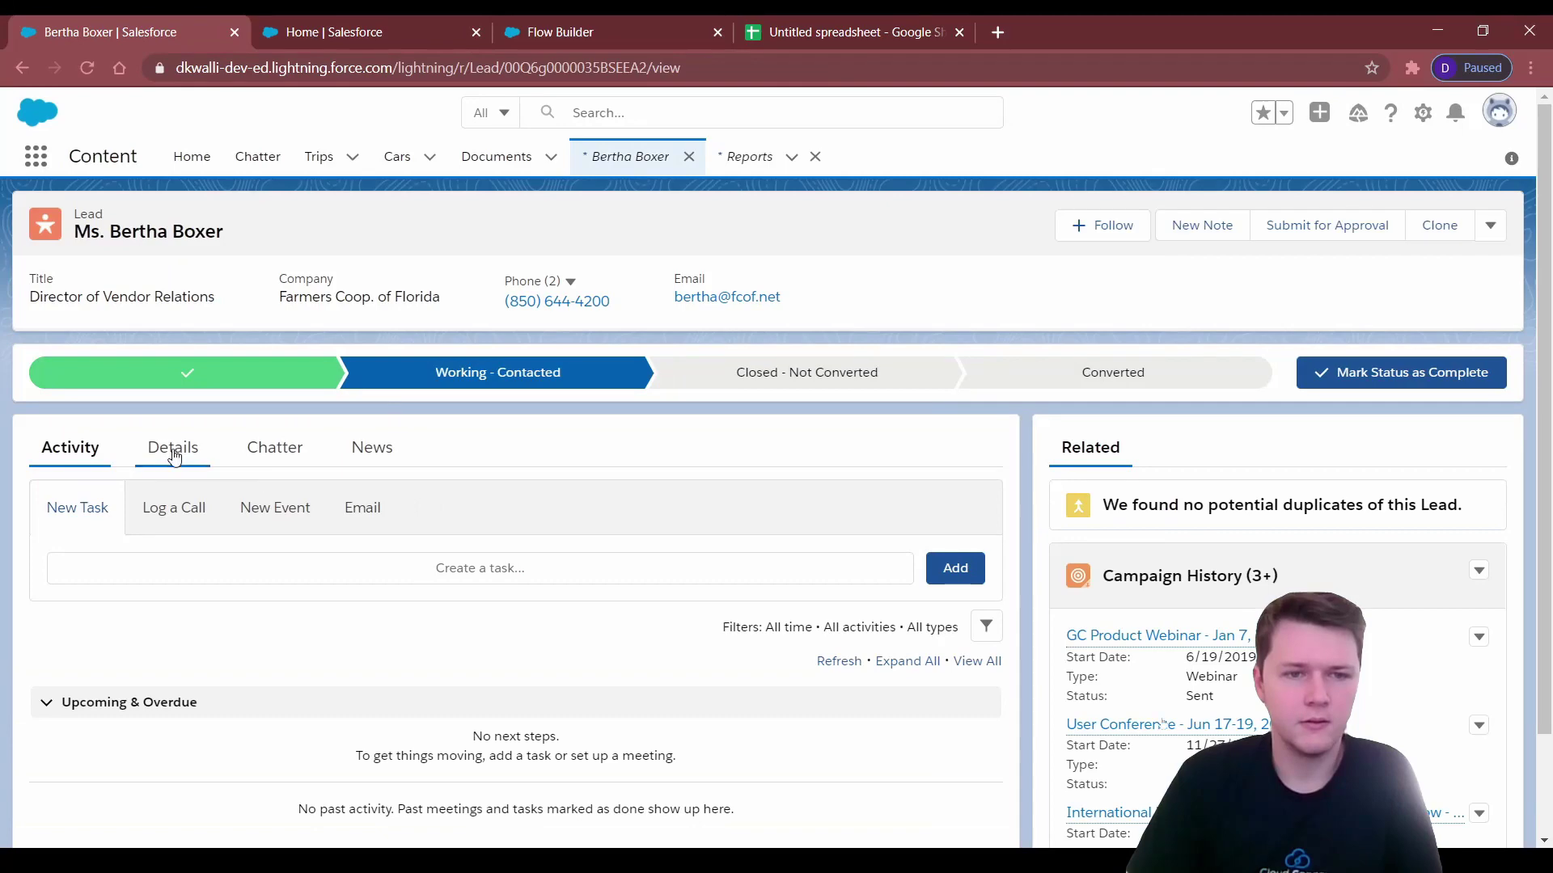
click(173, 449)
scroll(527, 489, down, 5)
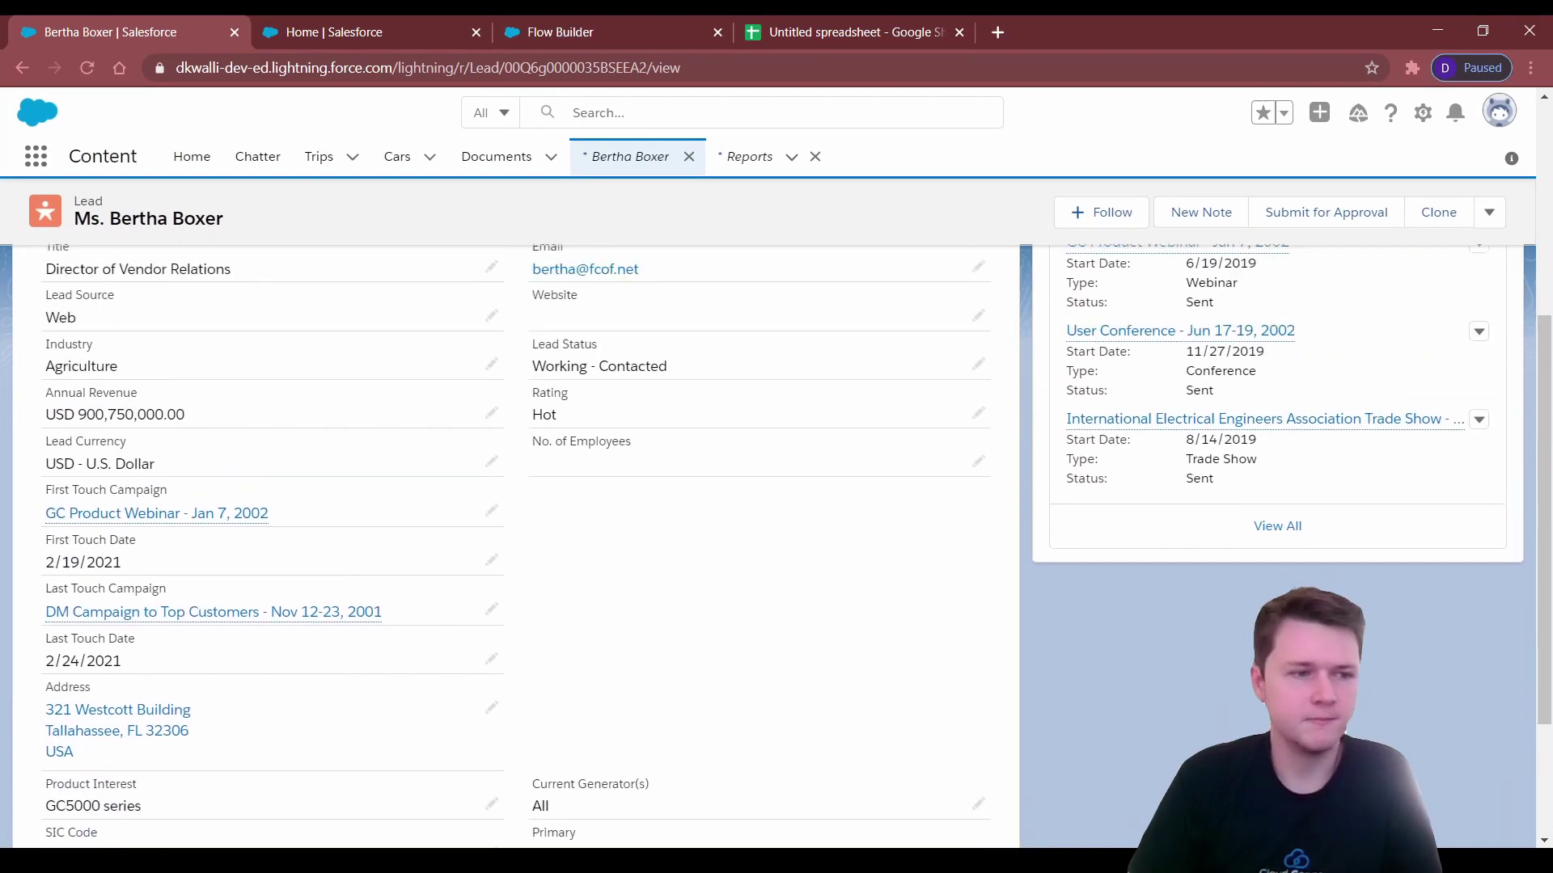